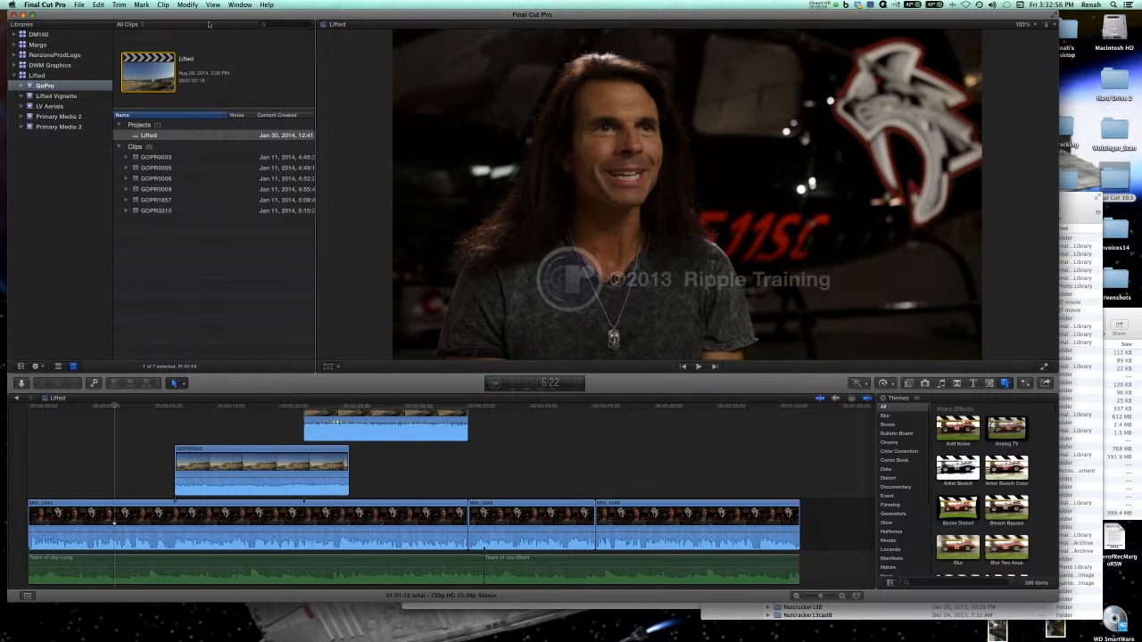
pyautogui.click(79, 5)
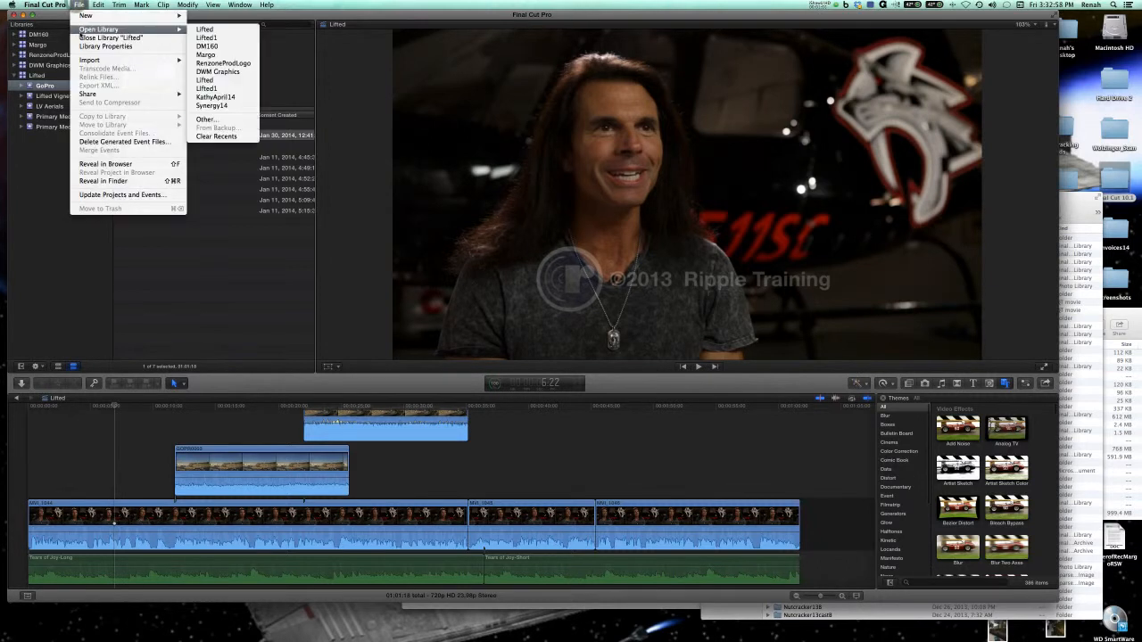
pyautogui.moveTo(160, 59)
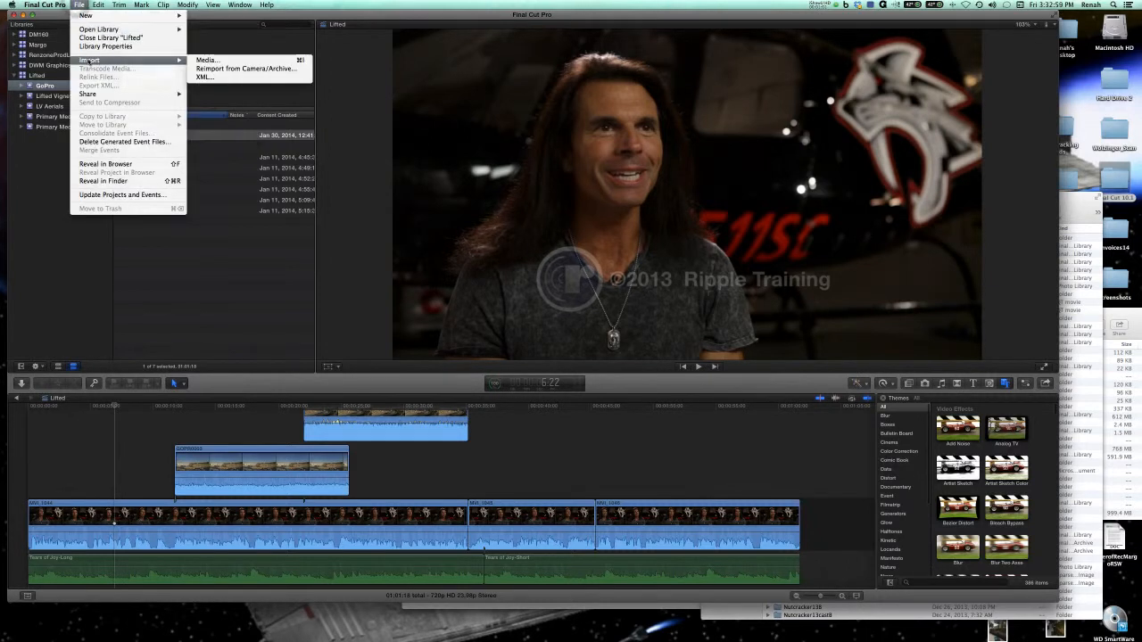
pyautogui.click(234, 60)
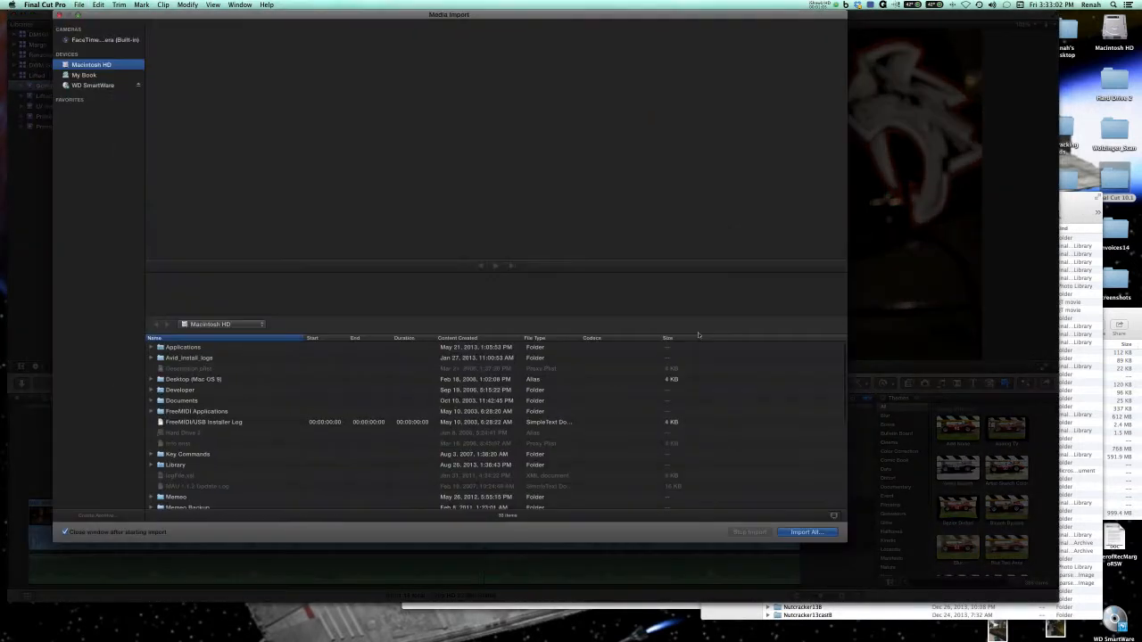
pyautogui.scroll(-5, 224, 425)
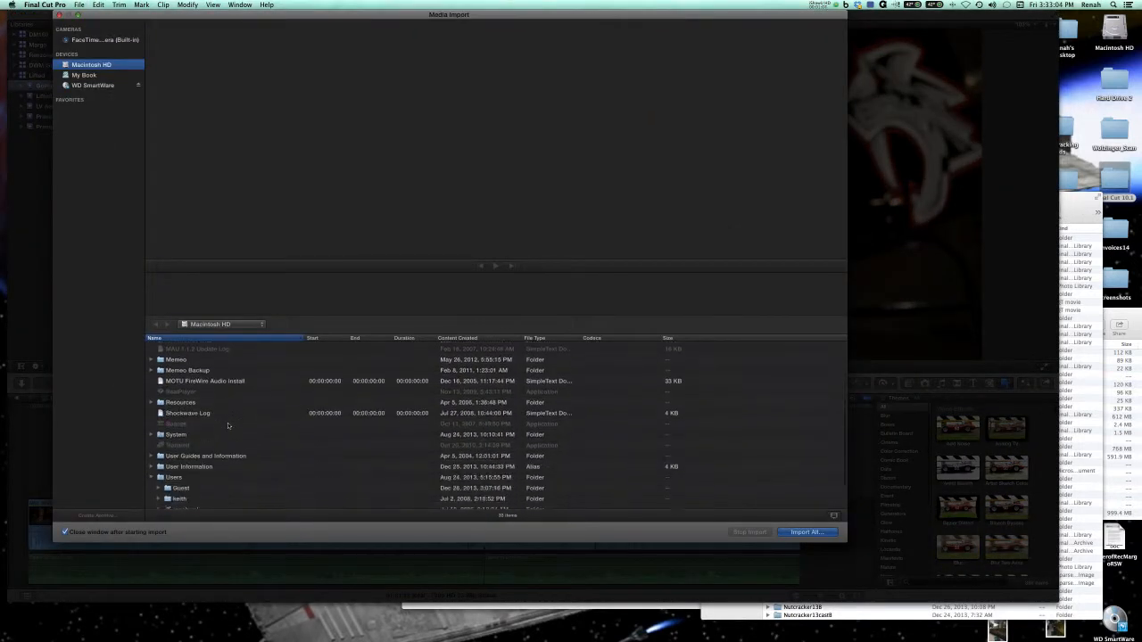
pyautogui.scroll(-3, 225, 425)
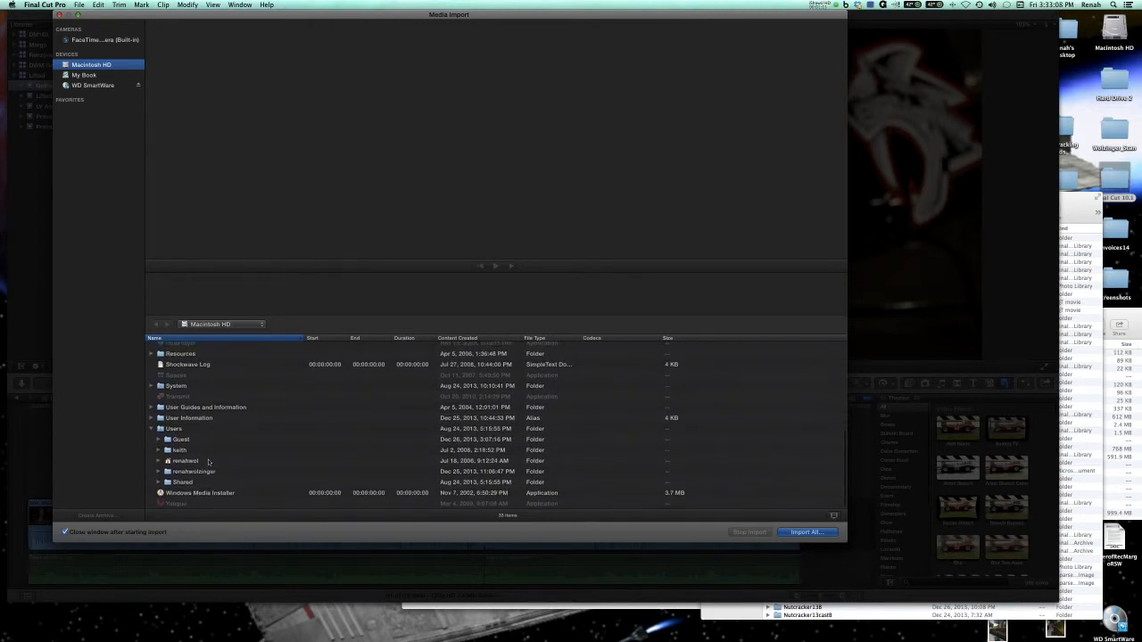
pyautogui.click(44, 4)
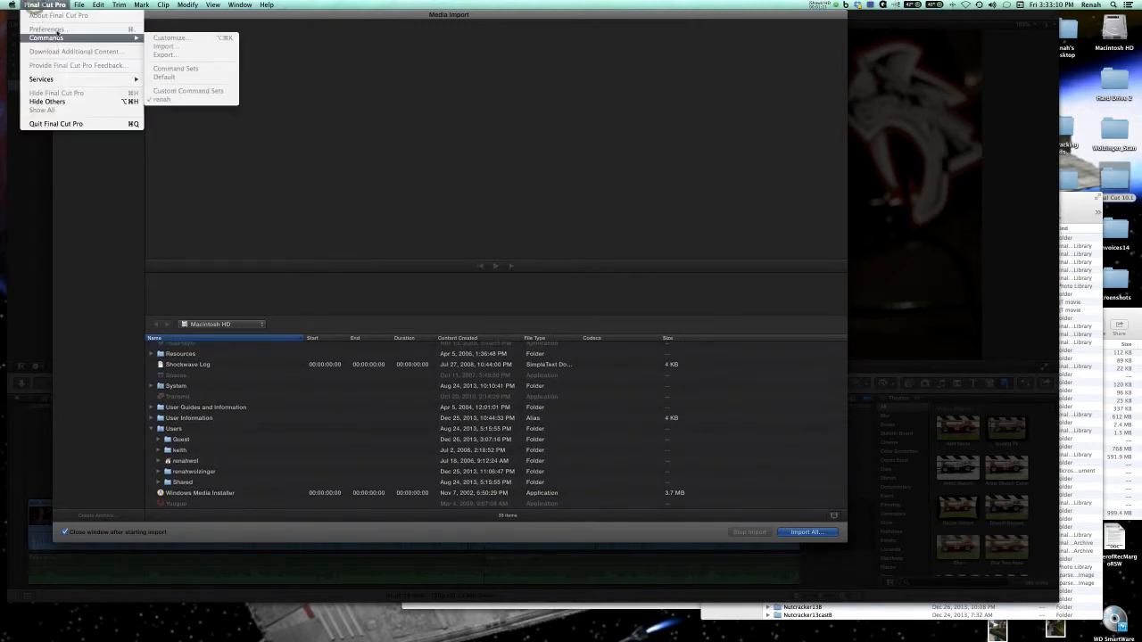
pyautogui.click(260, 51)
pyautogui.click(59, 15)
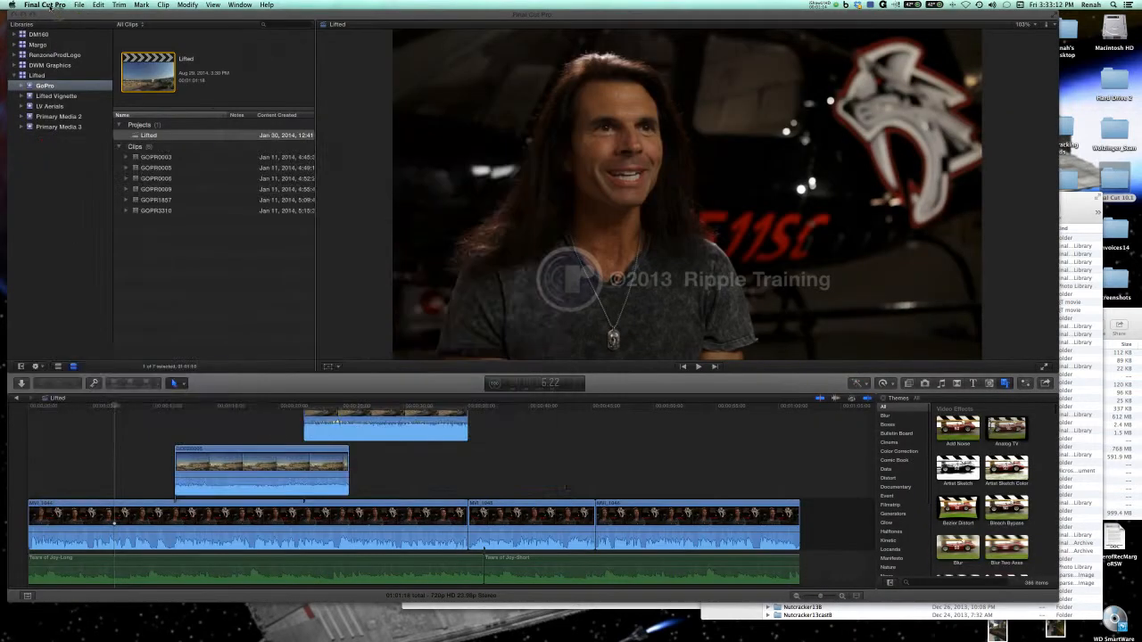
# Open the preferences to review the import settings for file storage, transcoding, keywords and analysis, and close them.
pyautogui.click(52, 5)
pyautogui.click(50, 29)
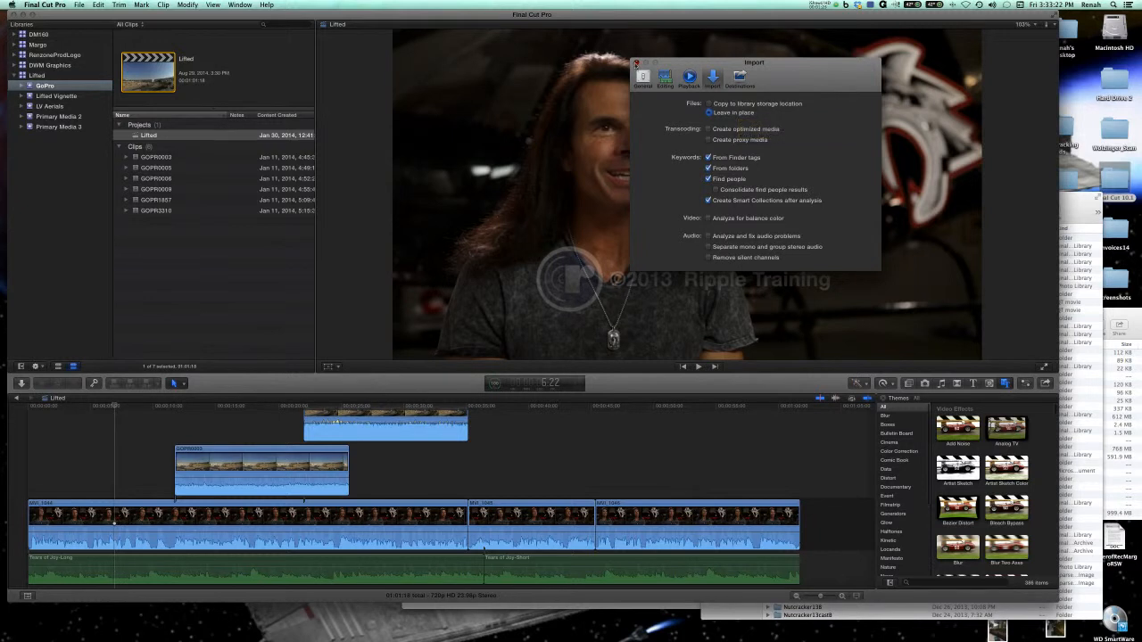
pyautogui.click(636, 62)
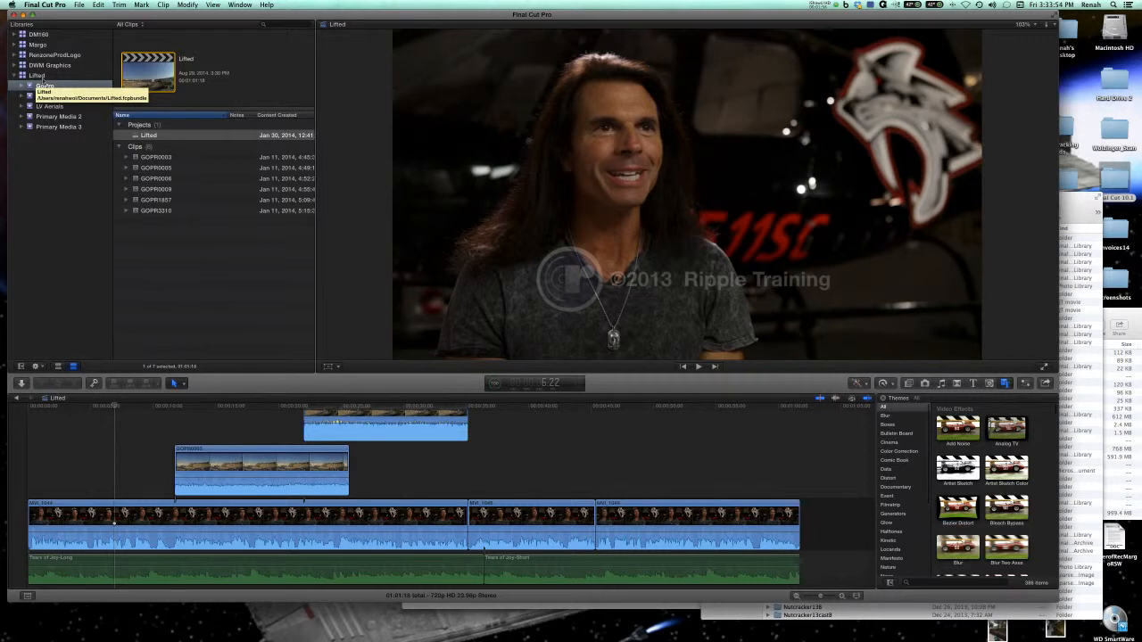
pyautogui.click(79, 5)
pyautogui.moveTo(116, 15)
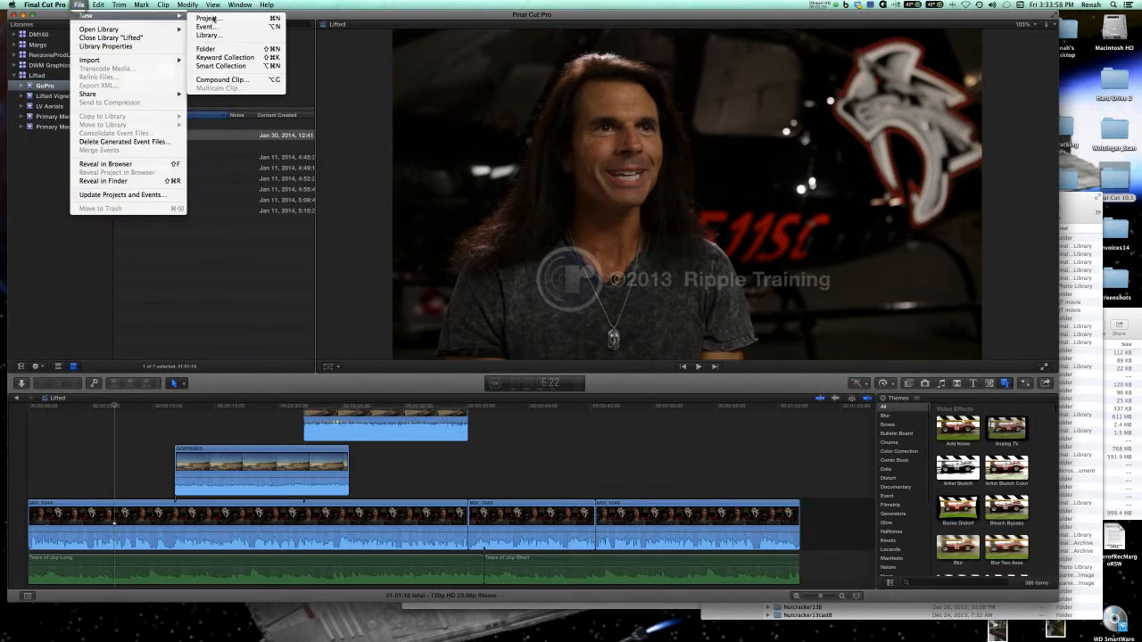
pyautogui.click(225, 36)
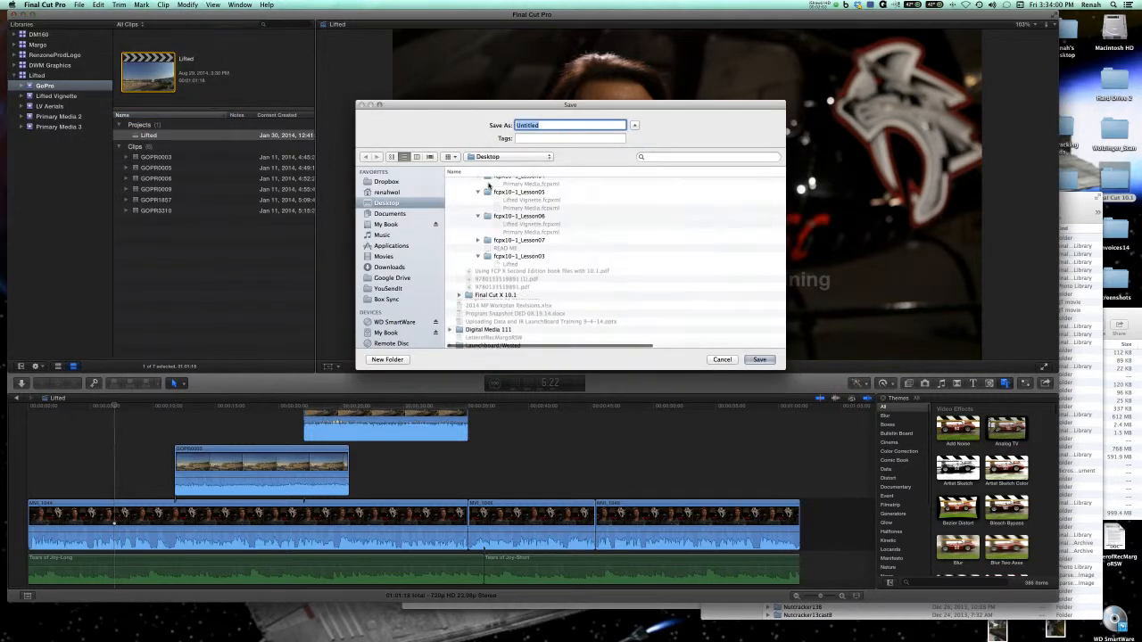
pyautogui.click(721, 360)
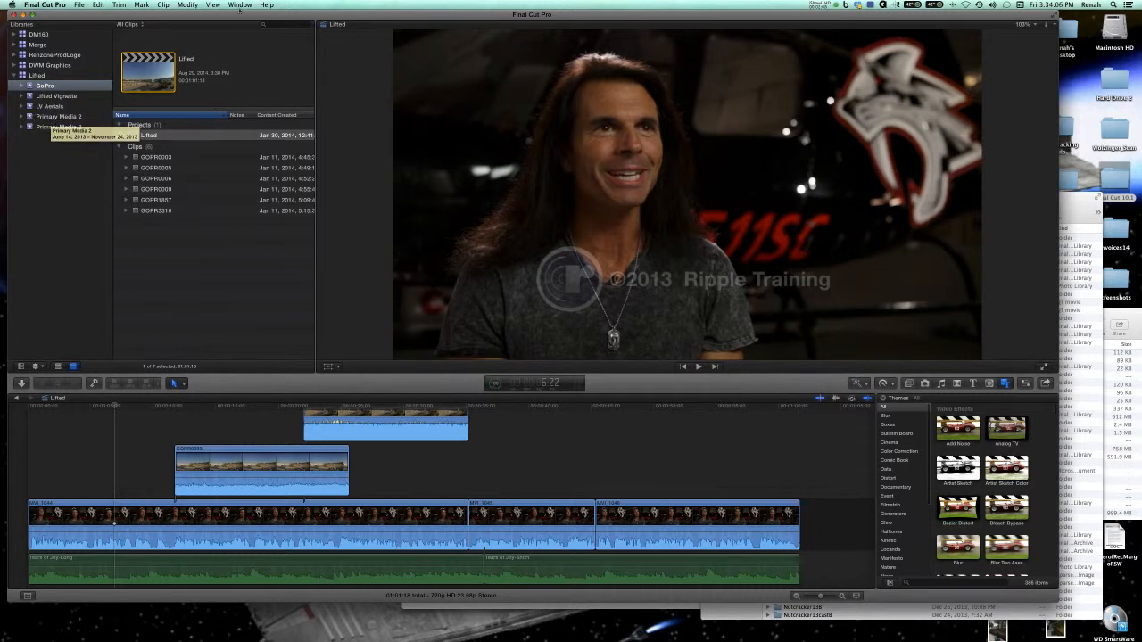
pyautogui.moveTo(232, 16); pyautogui.dragTo(234, 15)
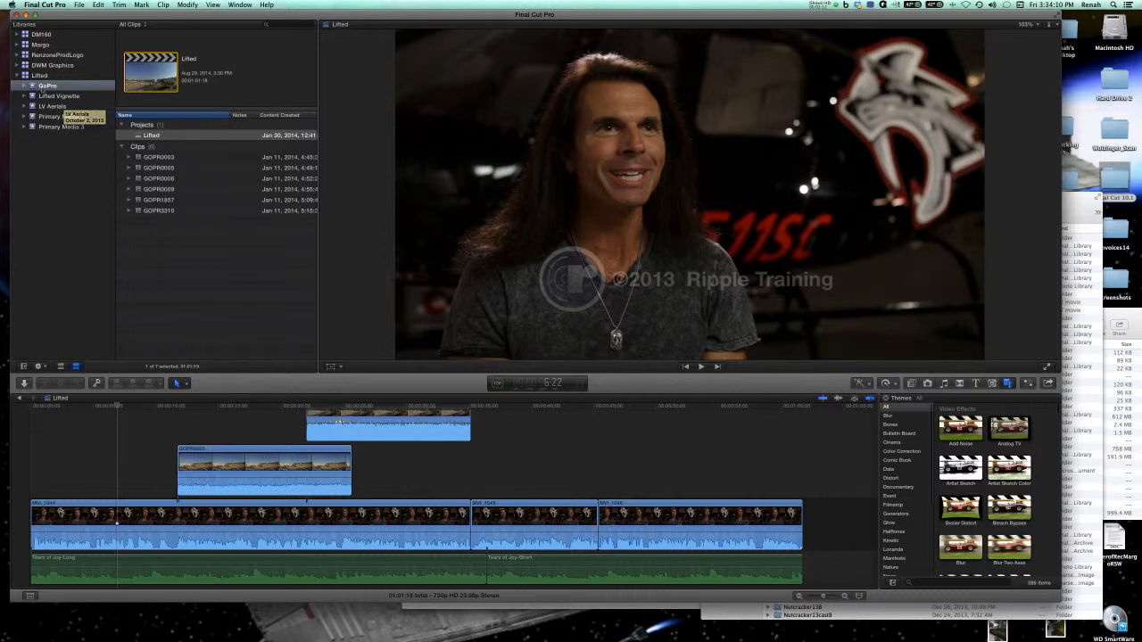
# Collapse the Lifted library and rename it Lifted 1.
pyautogui.click(17, 76)
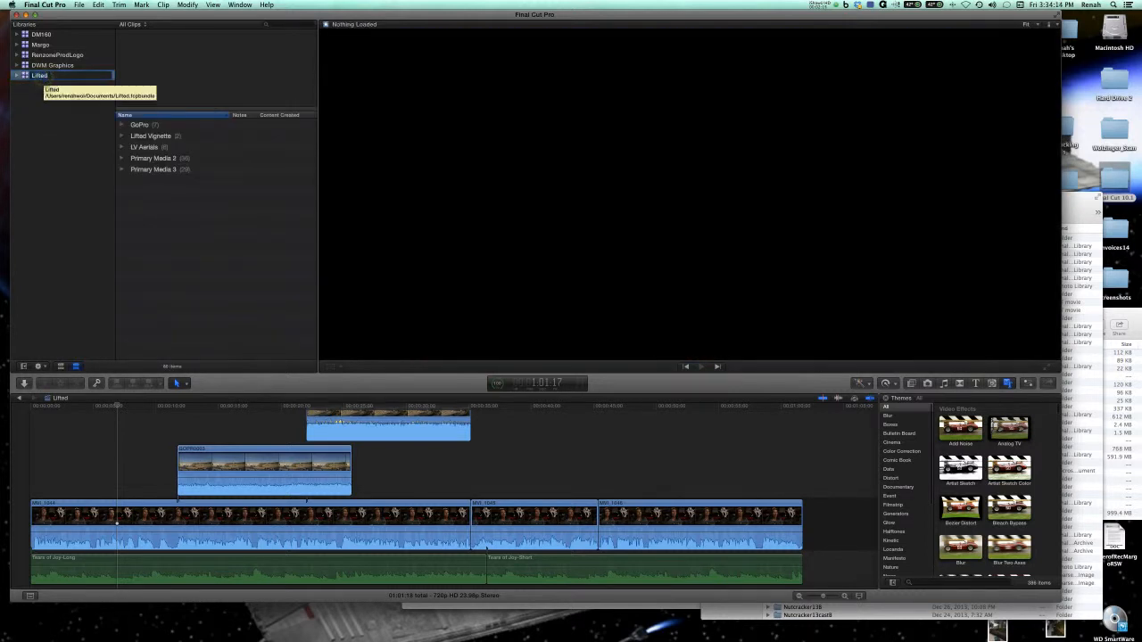
pyautogui.click(43, 77)
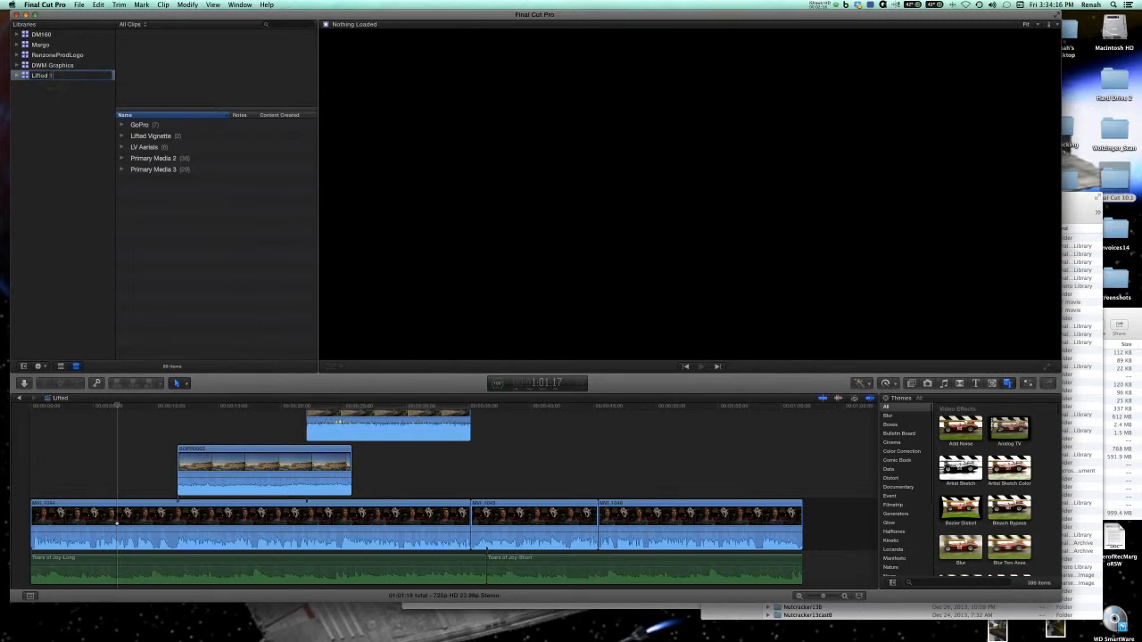
pyautogui.press('Return')
# Create a new library named LiftedLesson3 and save it on the My Book drive.
pyautogui.click(78, 5)
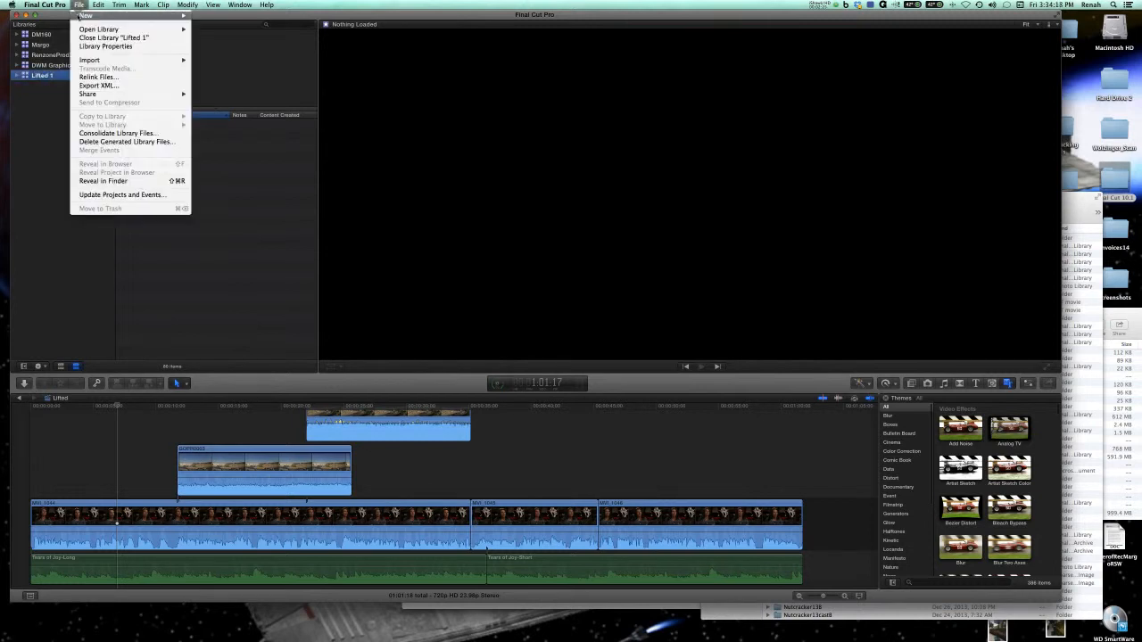
pyautogui.moveTo(143, 16)
pyautogui.click(210, 35)
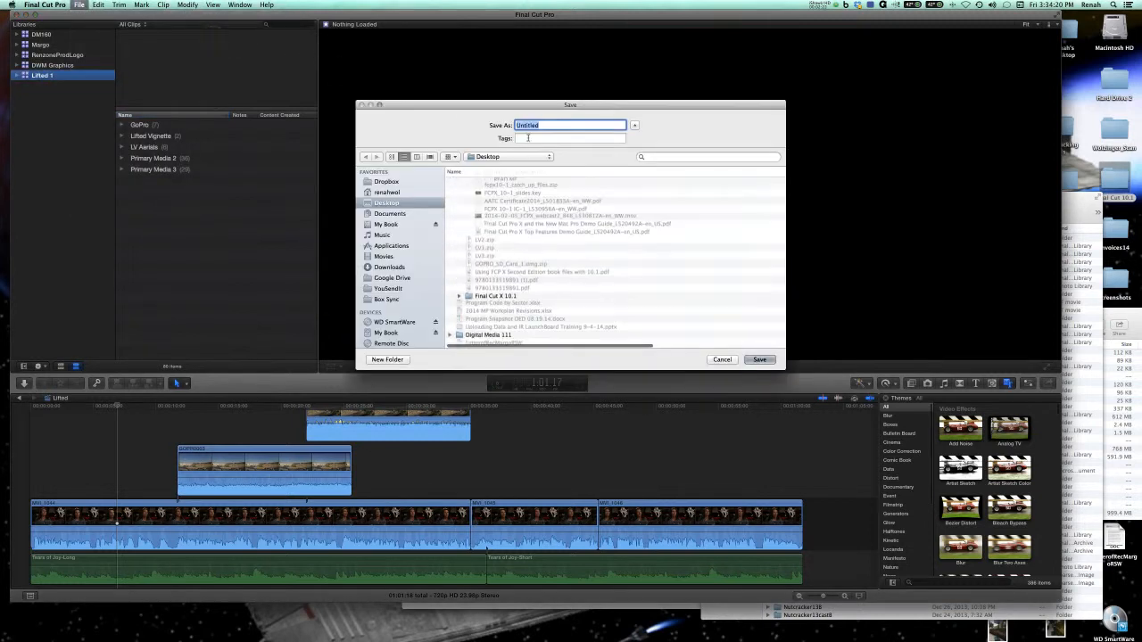
pyautogui.click(515, 158)
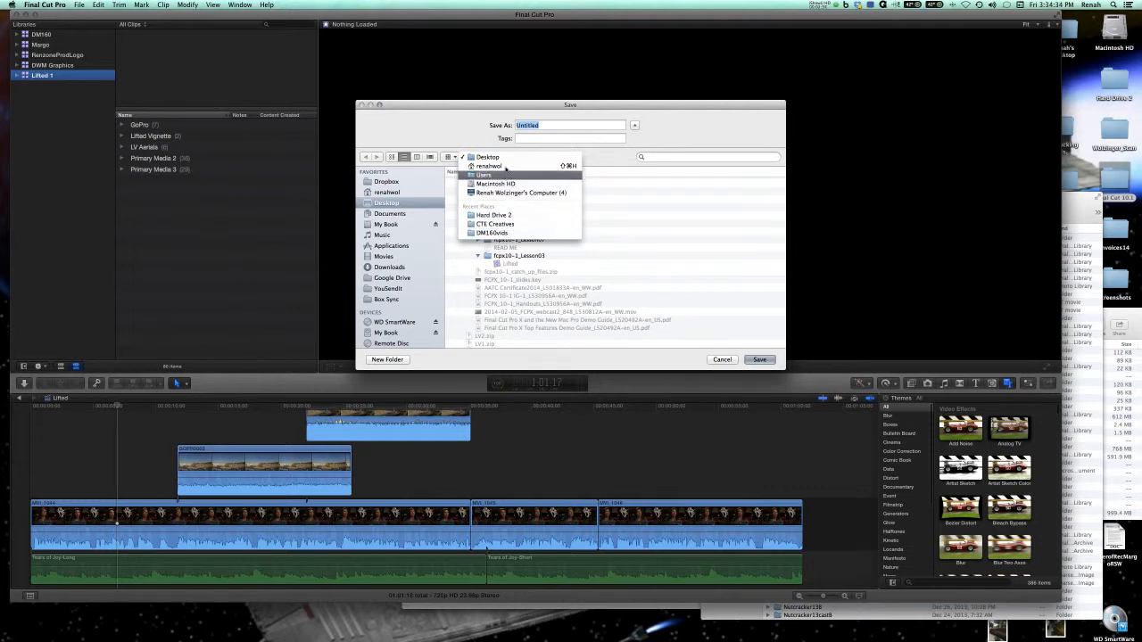
pyautogui.click(396, 333)
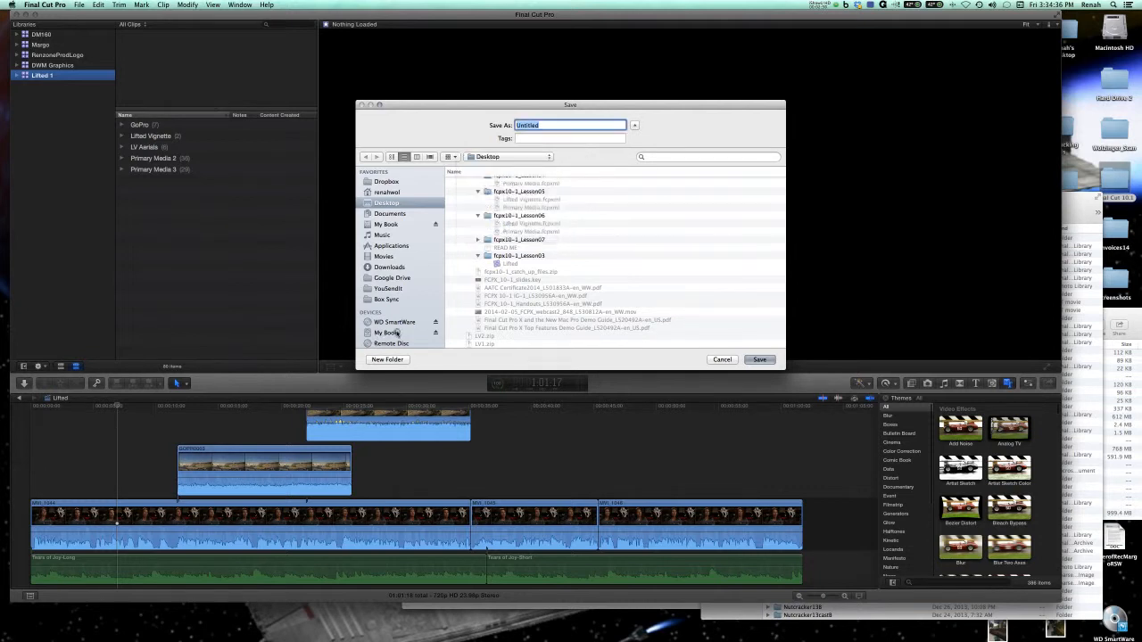
pyautogui.click(398, 333)
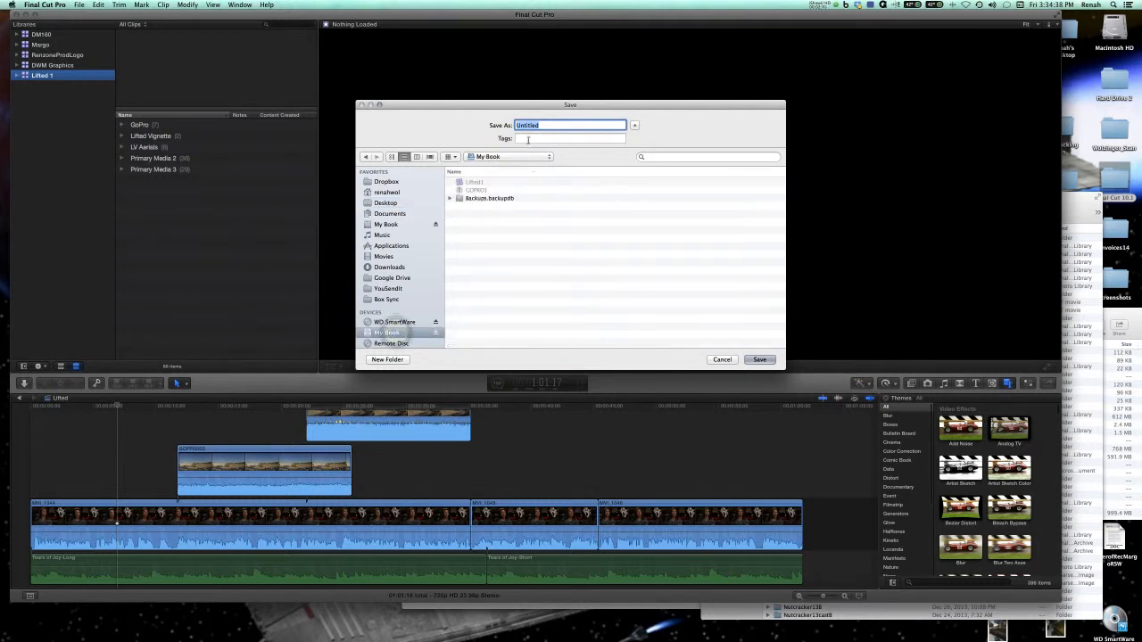
pyautogui.moveTo(549, 125); pyautogui.dragTo(483, 125)
pyautogui.write('LiftedLesson3')
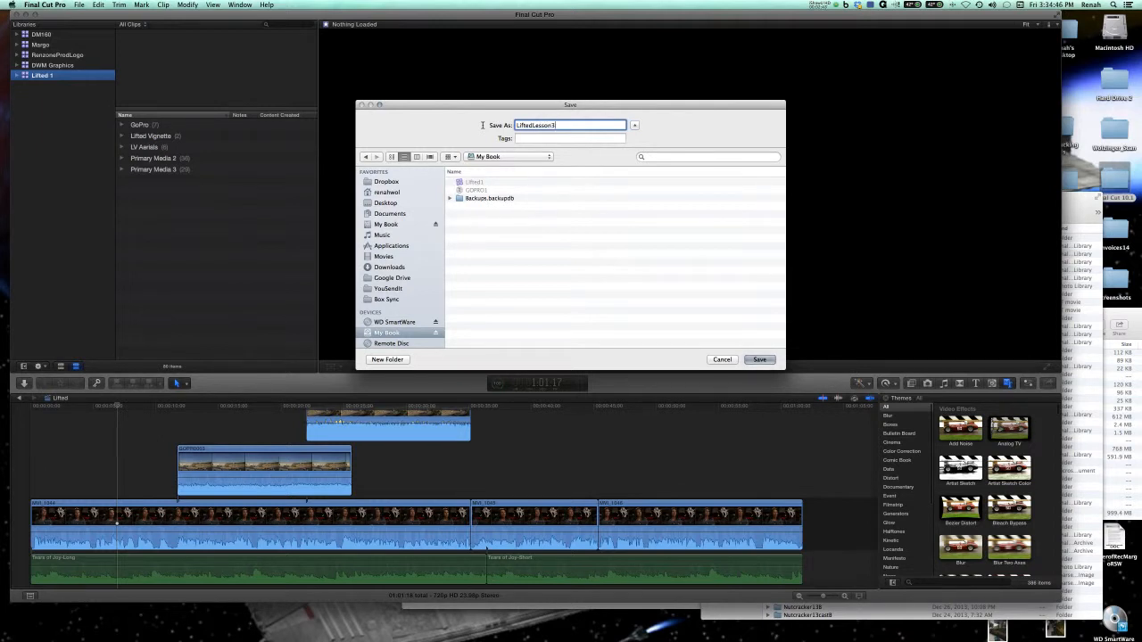
pyautogui.press('Return')
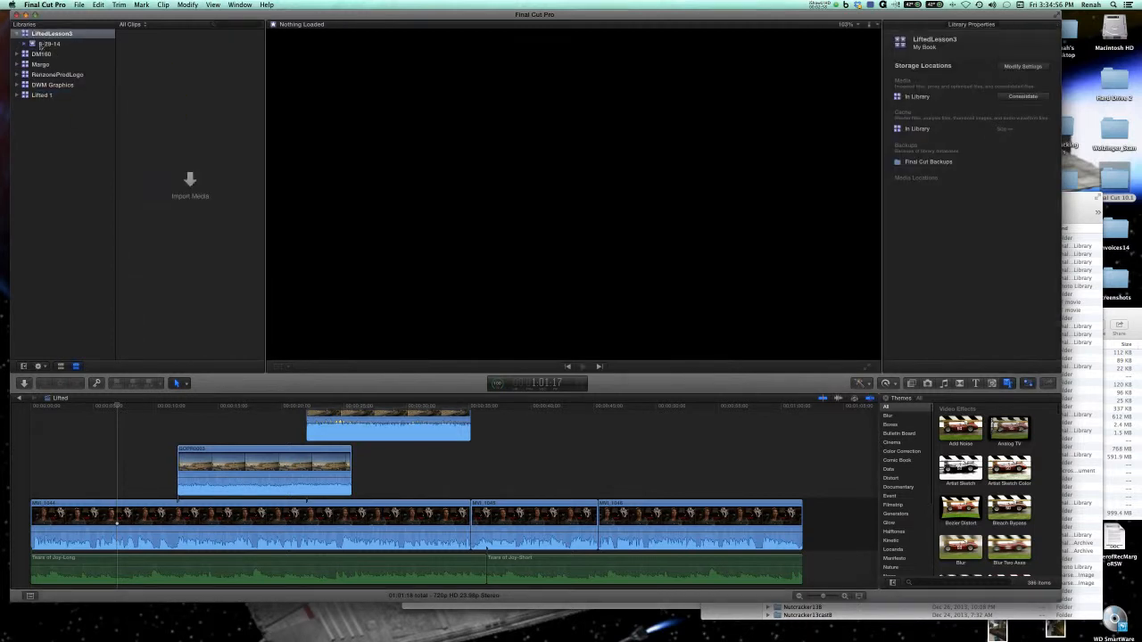
# Rename the default event in the LiftedLesson3 library as Primary Media.
pyautogui.click(19, 98)
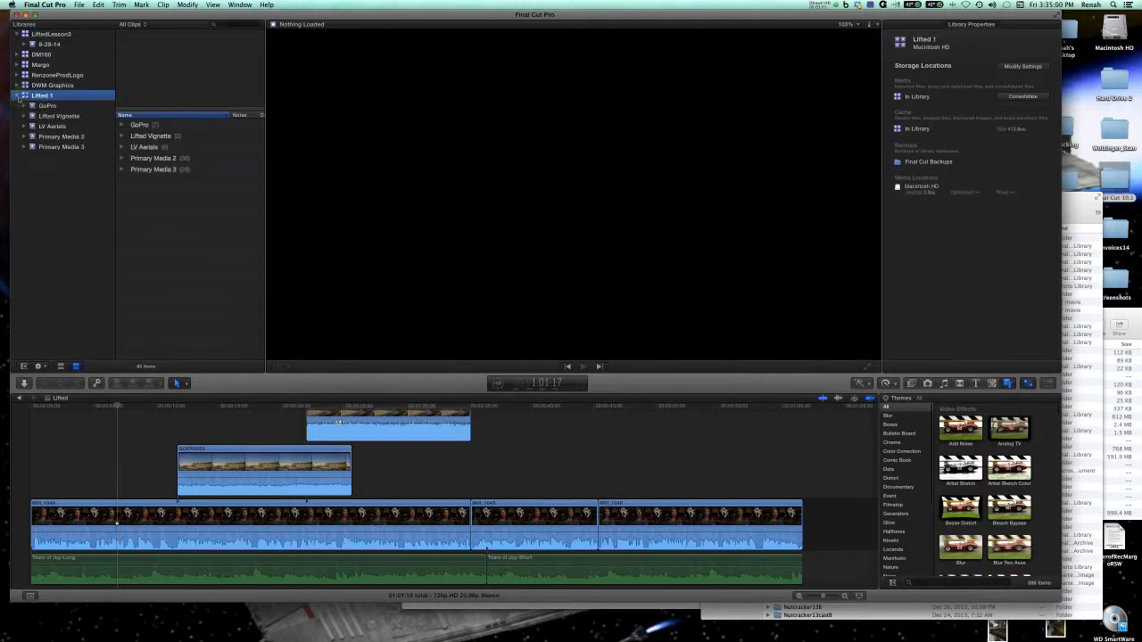
pyautogui.click(17, 95)
pyautogui.click(49, 44)
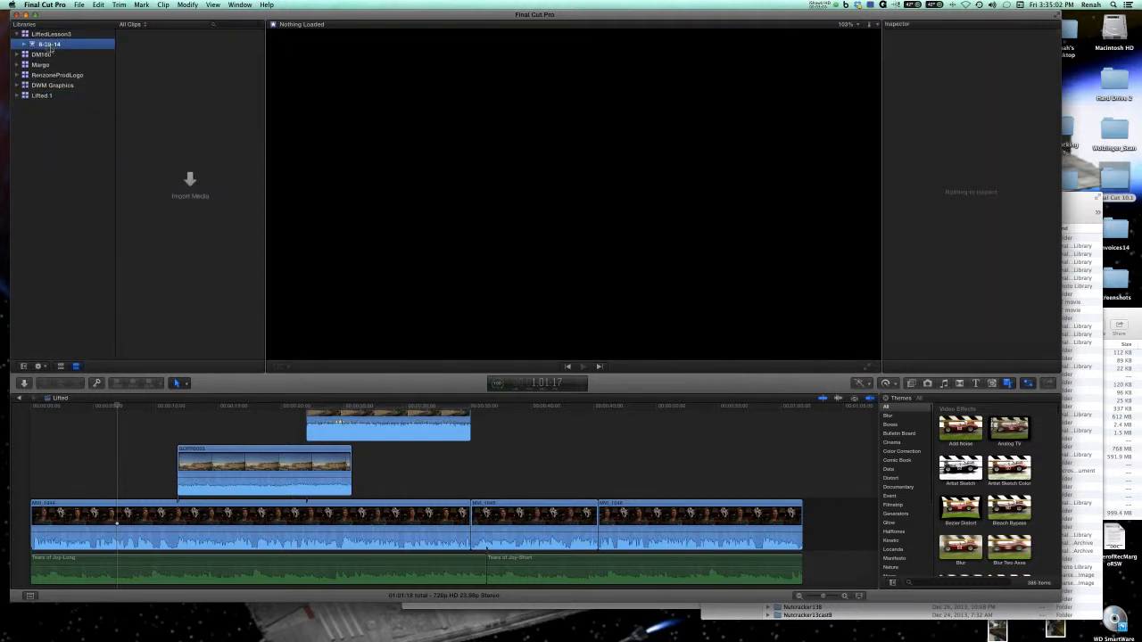
pyautogui.click(49, 45)
pyautogui.write('Pri')
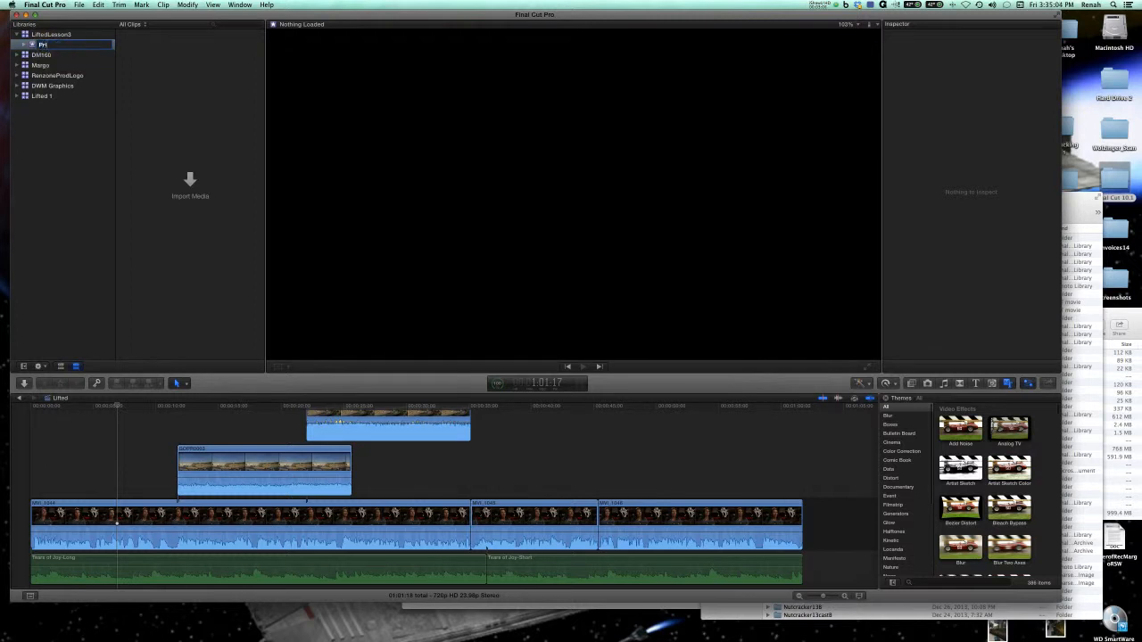
pyautogui.write('mary Media')
pyautogui.press('Return')
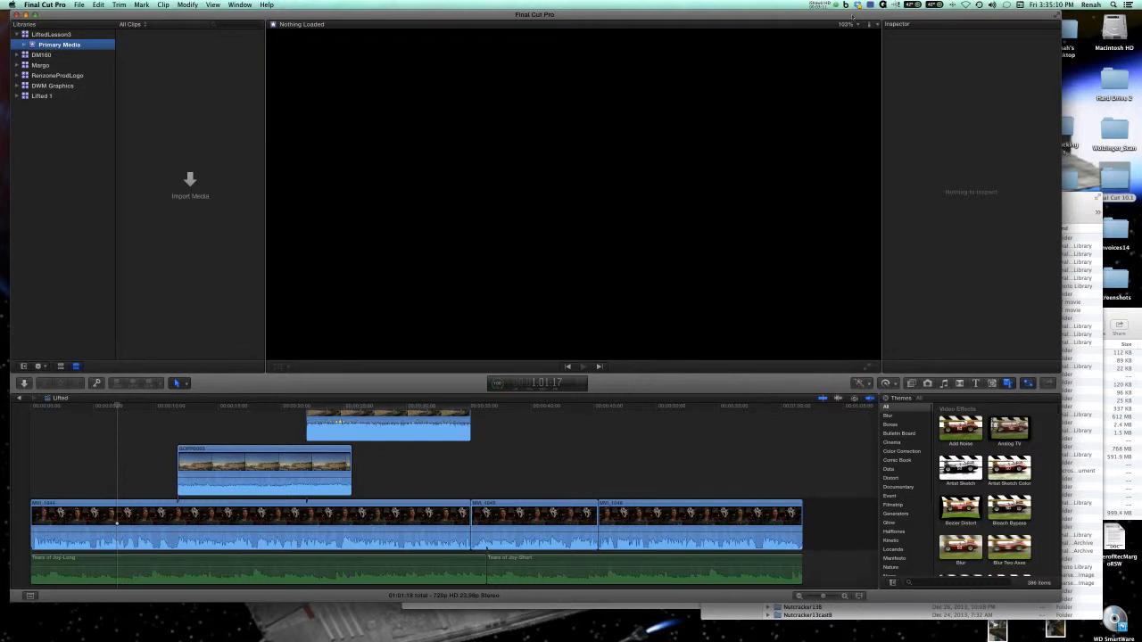
pyautogui.click(819, 4)
pyautogui.click(828, 33)
pyautogui.click(79, 5)
pyautogui.click(79, 5)
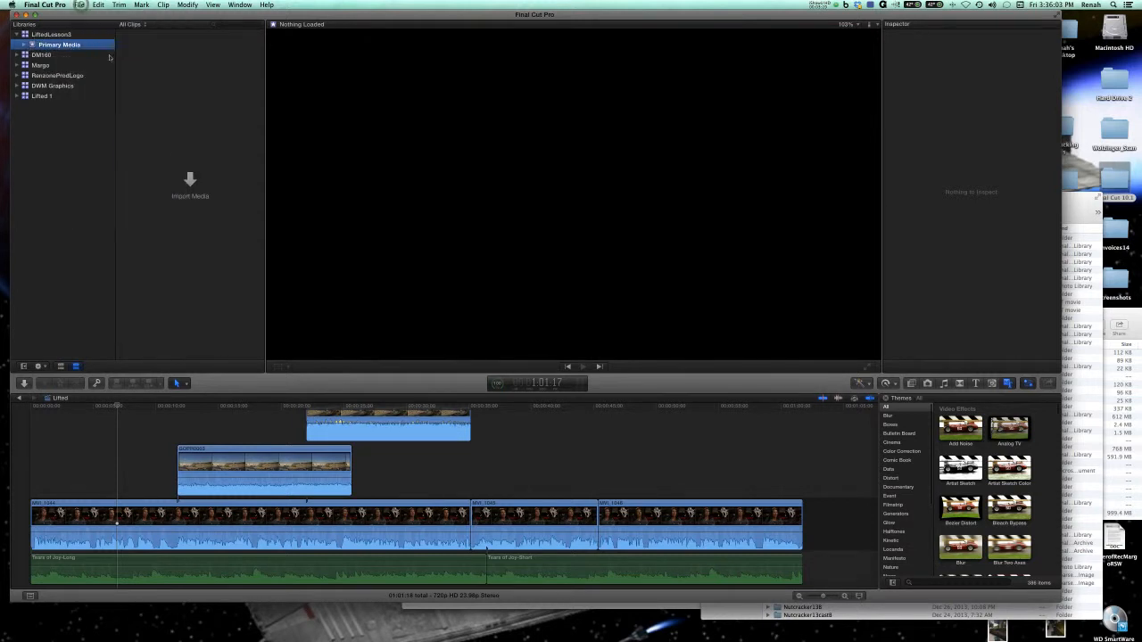
# Start importing media into the Primary Media event and browse to the Final Cut 10.1 folder on the home folder's Desktop.
pyautogui.click(192, 181)
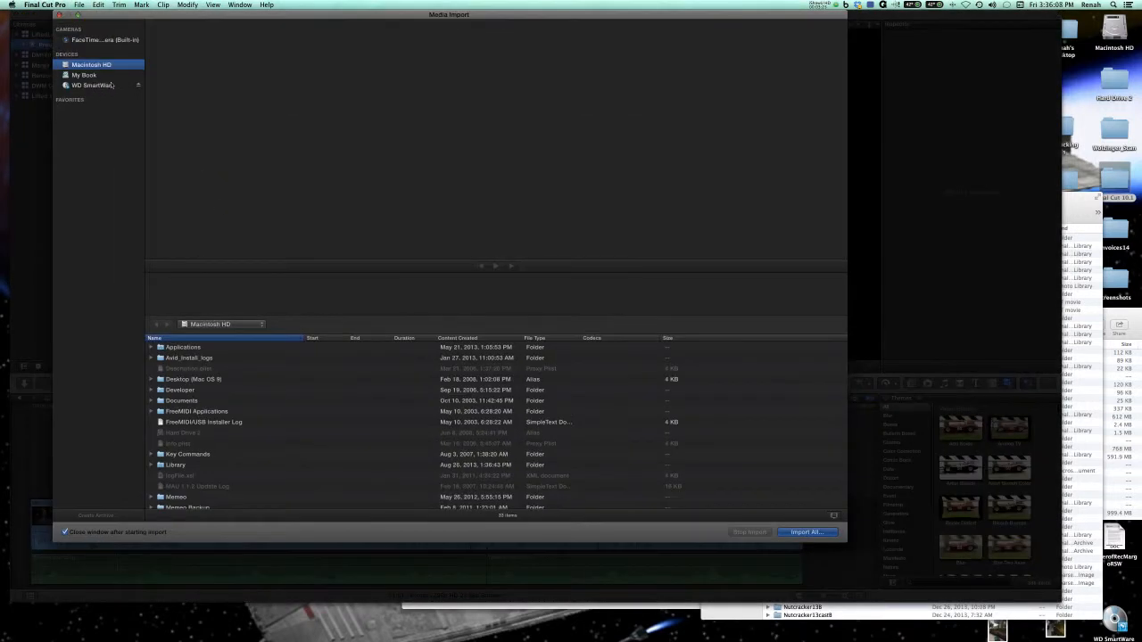
pyautogui.scroll(-5, 222, 404)
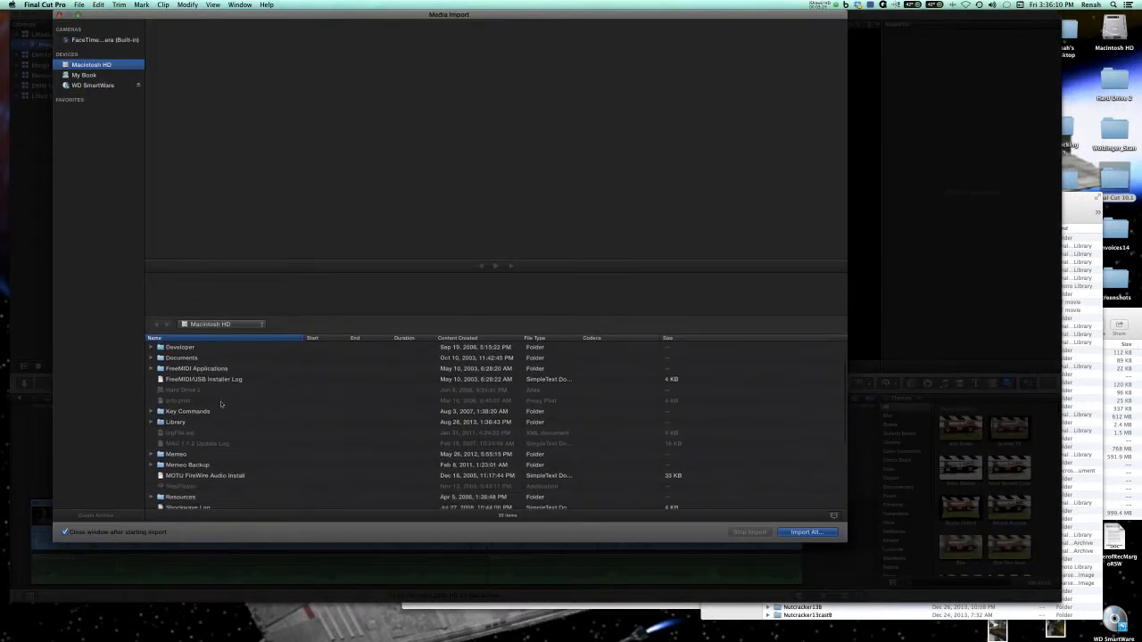
pyautogui.scroll(-4, 221, 404)
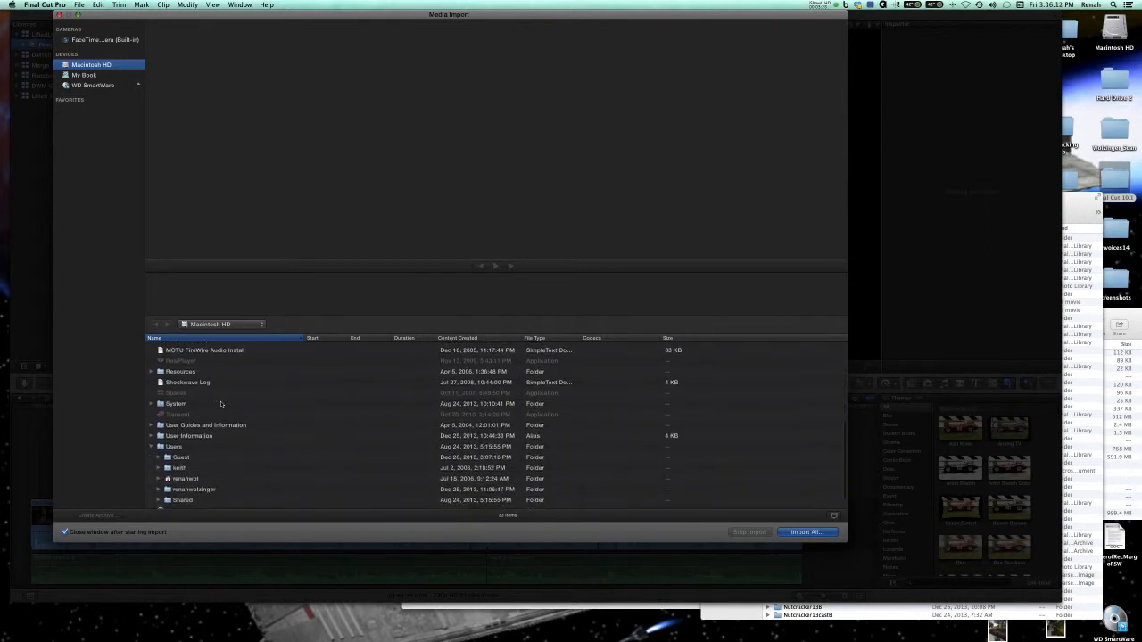
pyautogui.doubleClick(188, 463)
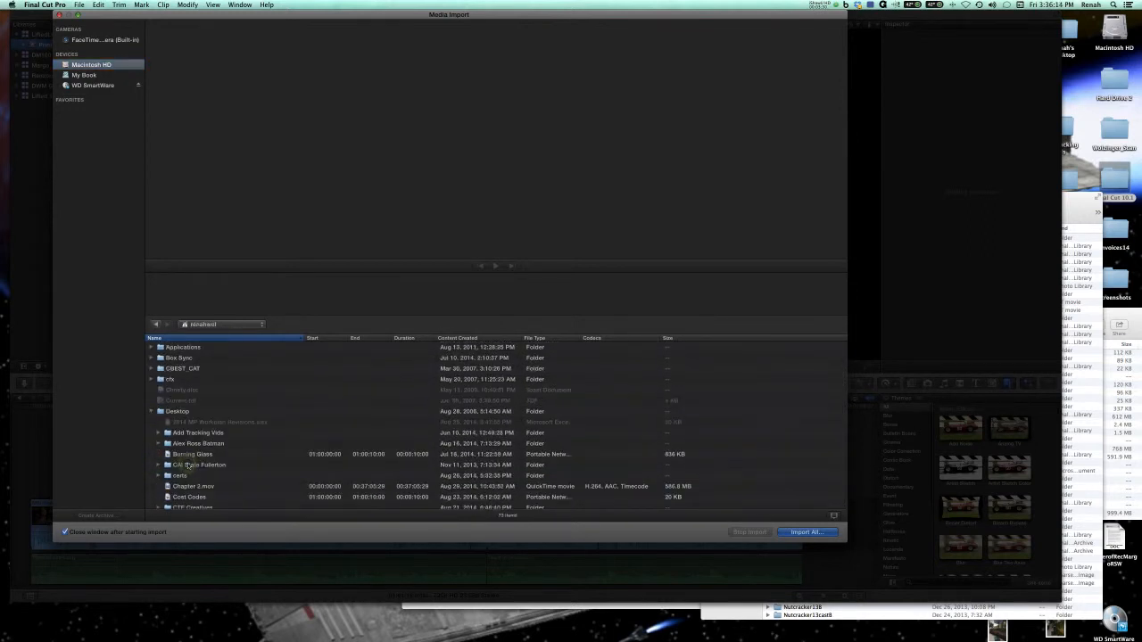
pyautogui.scroll(-5, 197, 441)
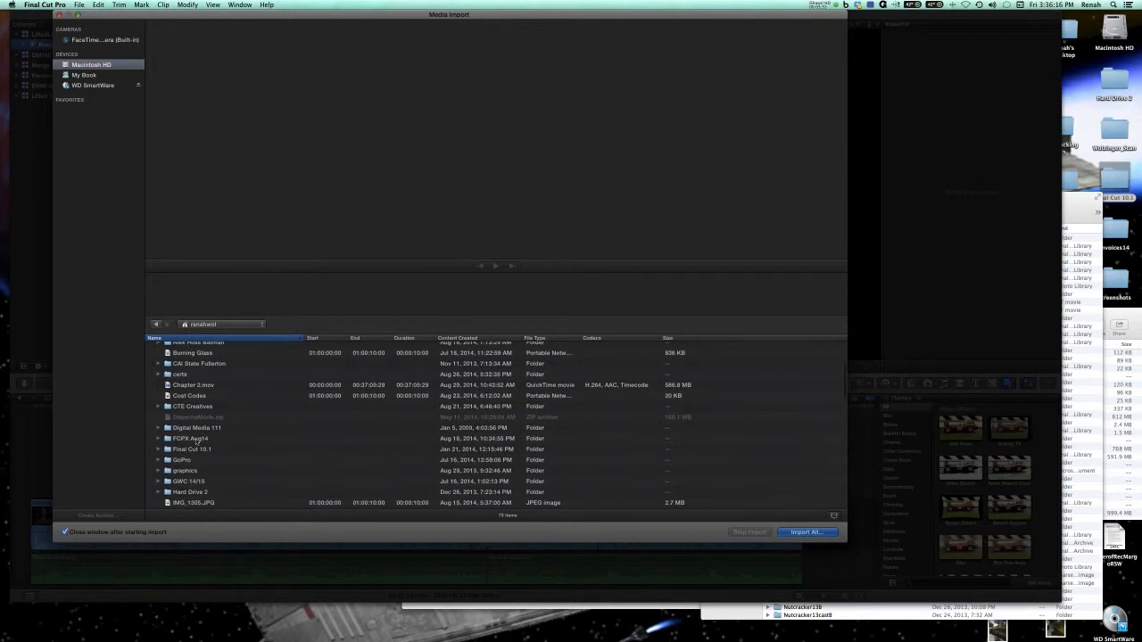
pyautogui.doubleClick(198, 451)
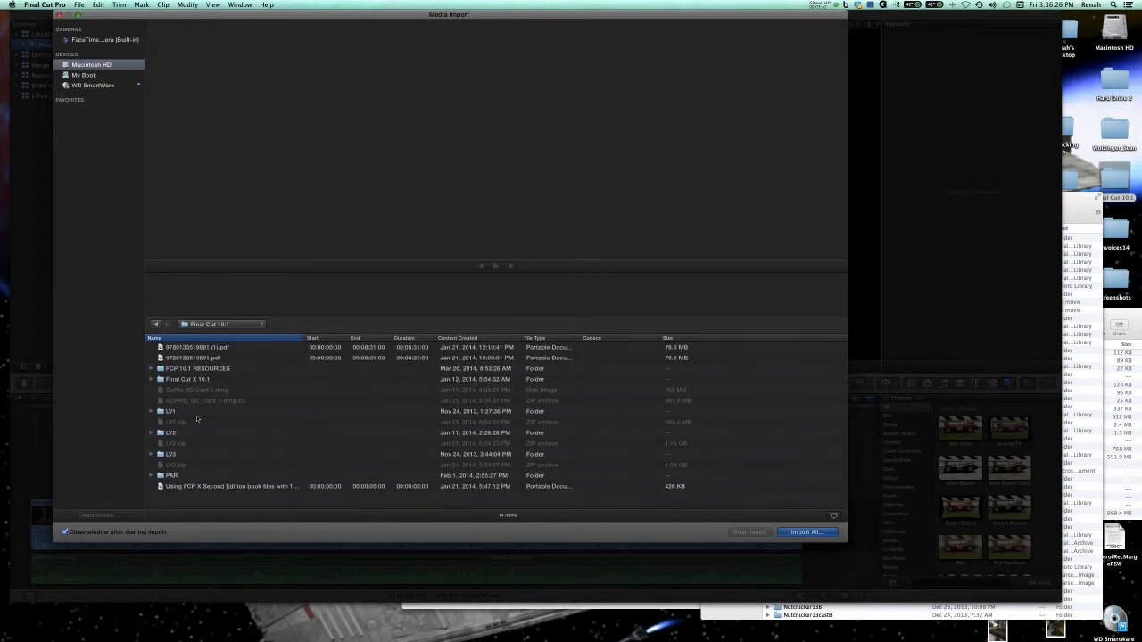
# Import the LV1, LV2 and LV3 folders into the Primary Media event, leaving the files in place and keeping keywords from folders.
pyautogui.click(197, 414)
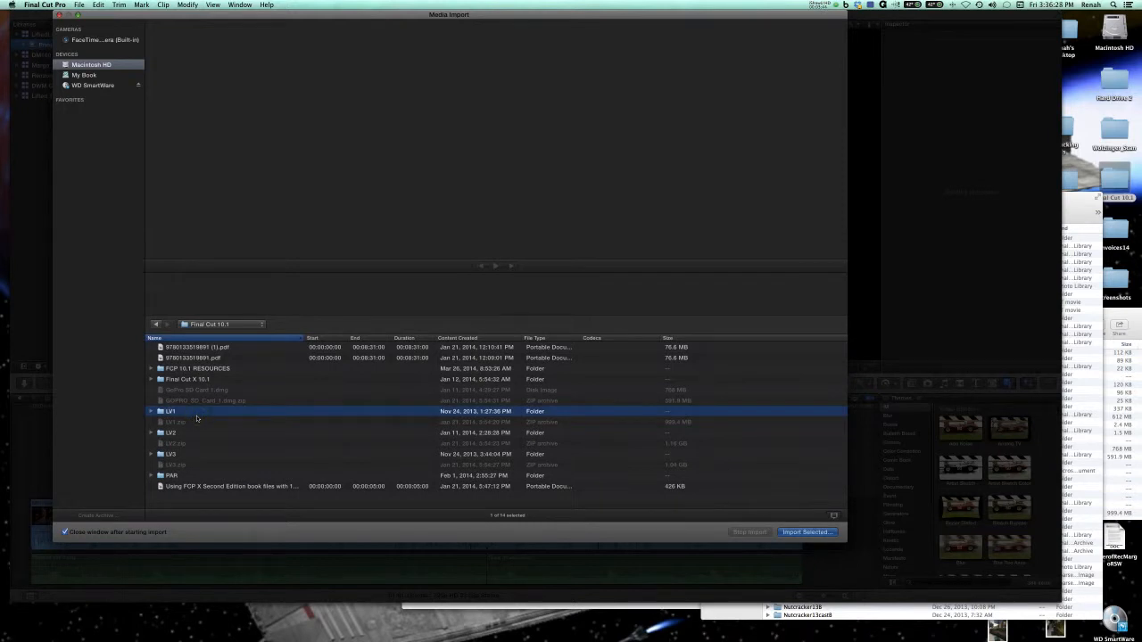
pyautogui.keyDown('super'); pyautogui.click(195, 433); pyautogui.keyUp('super')
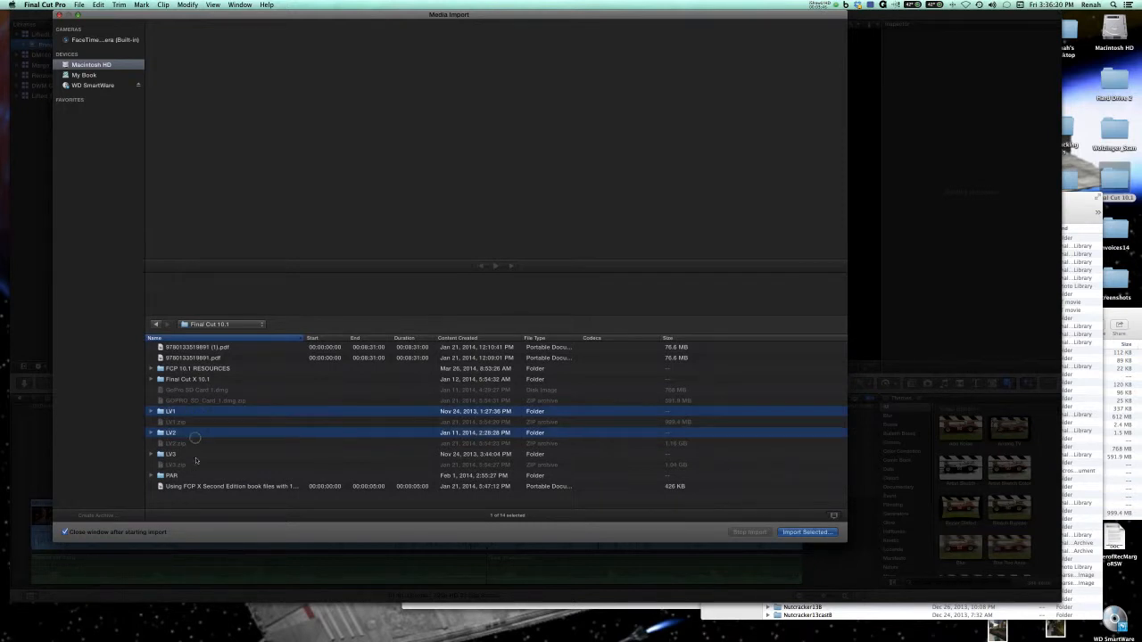
pyautogui.keyDown('super'); pyautogui.click(195, 454); pyautogui.keyUp('super')
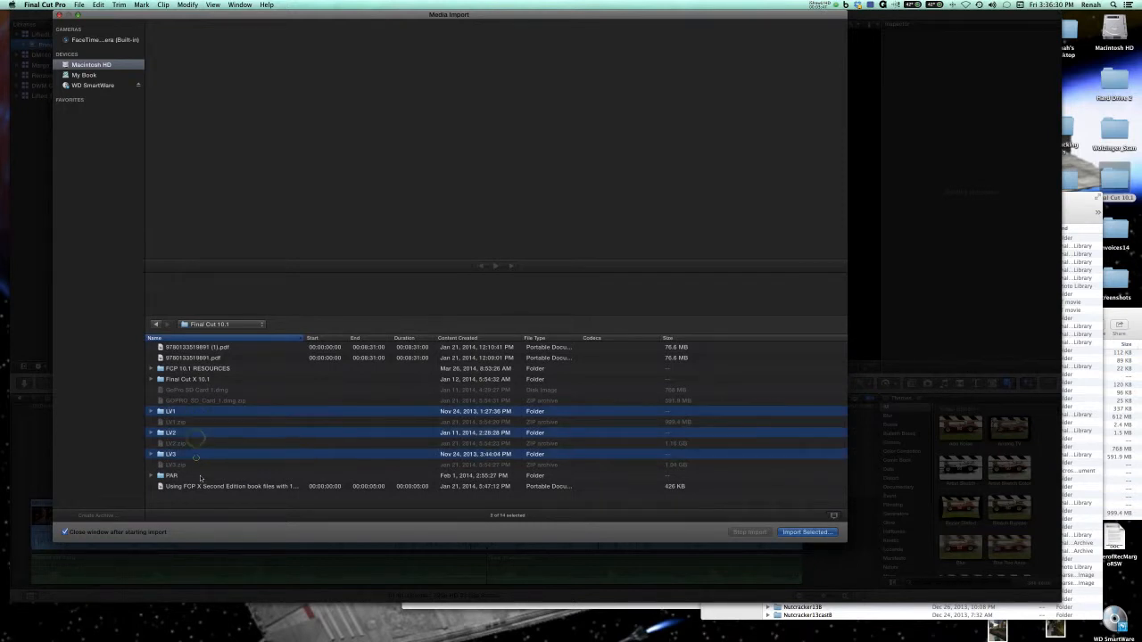
pyautogui.click(792, 535)
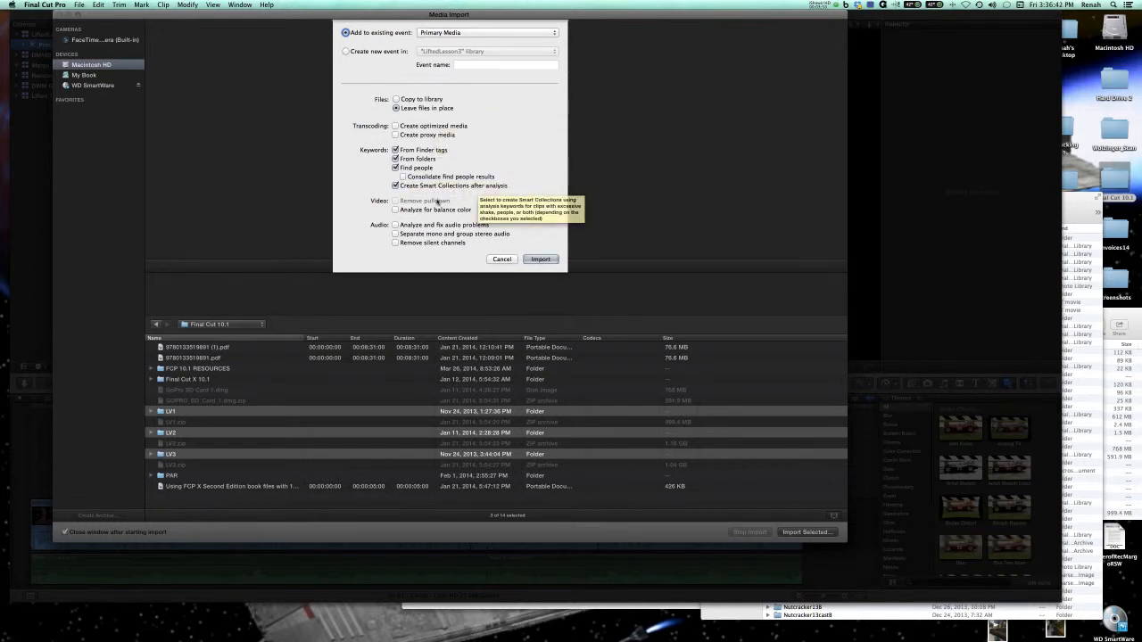
pyautogui.click(536, 259)
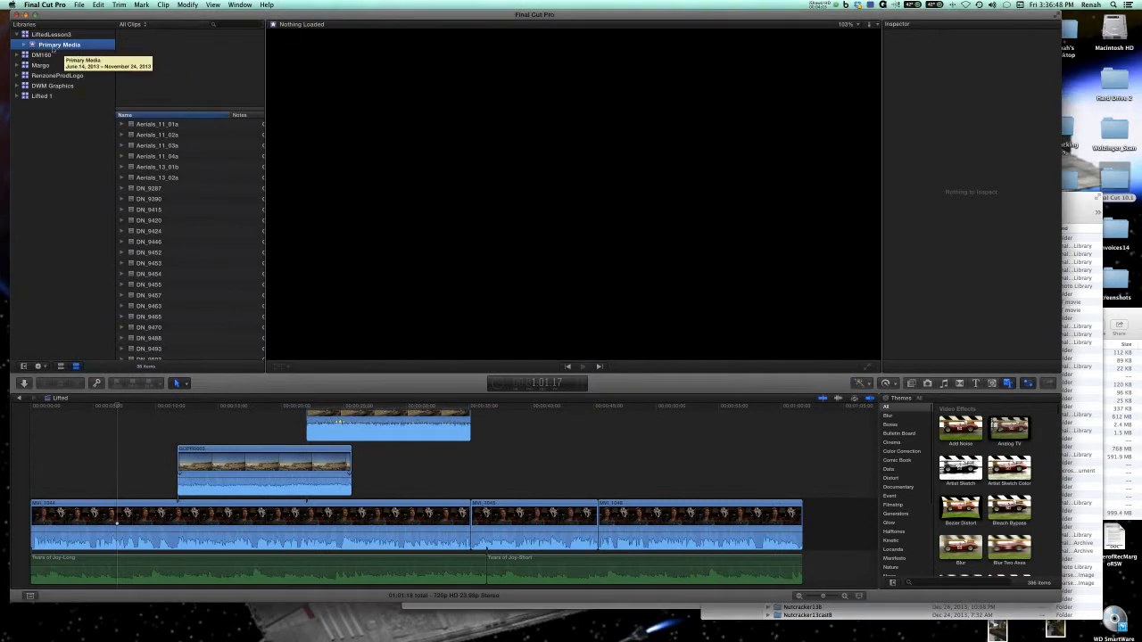
# Expand the Primary Media event, look through its keyword collections from 5D-7D to desert, and collapse it again.
pyautogui.click(23, 44)
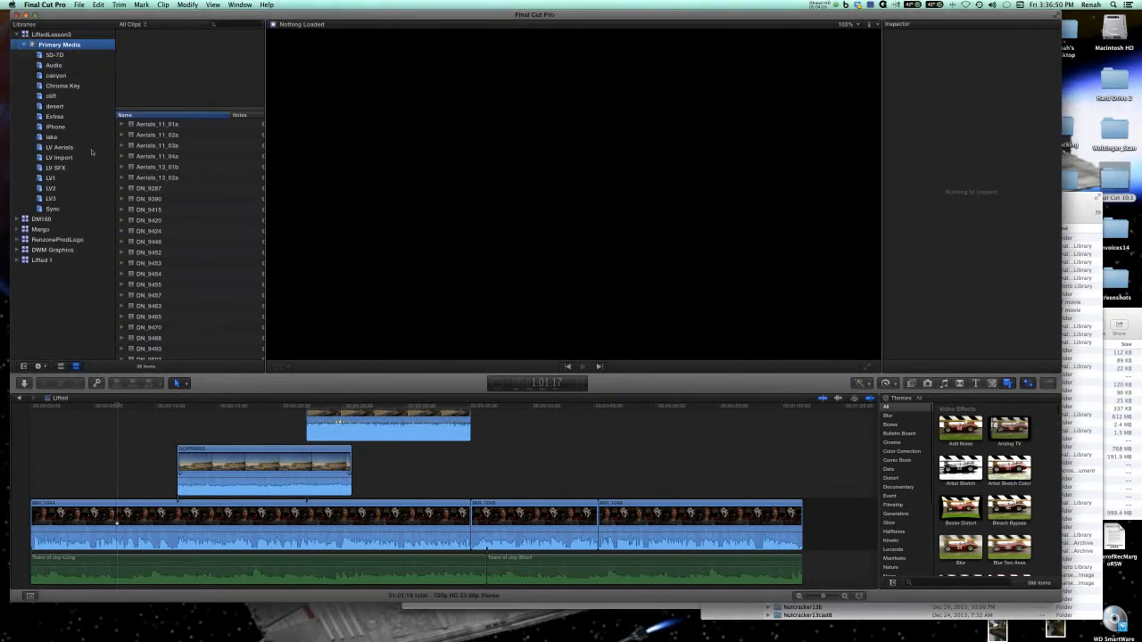
pyautogui.click(61, 55)
pyautogui.click(64, 65)
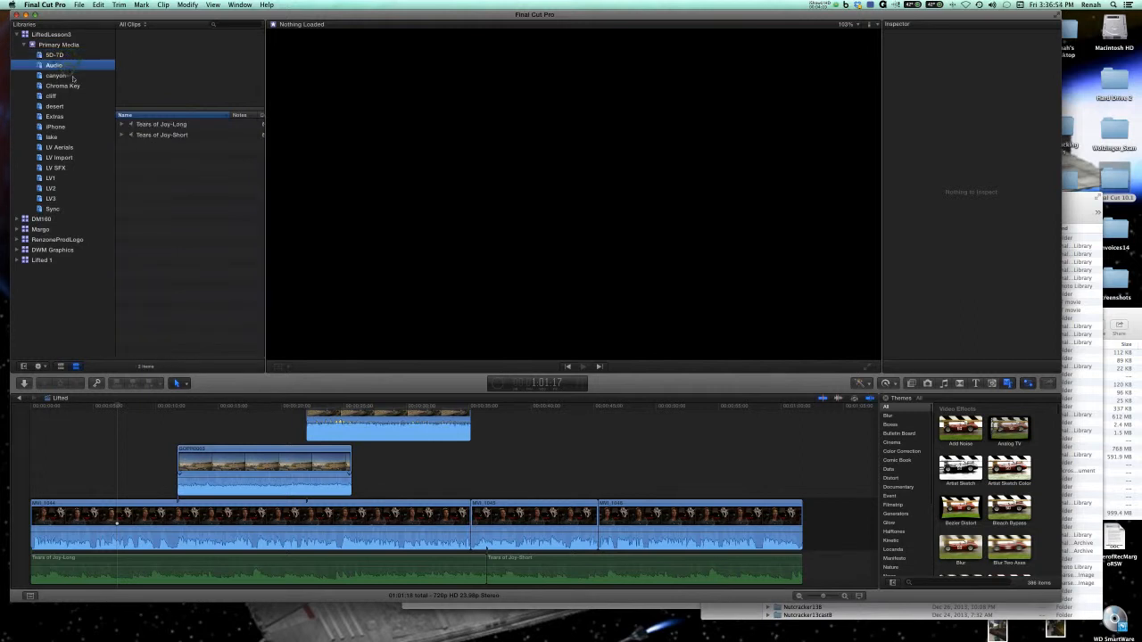
pyautogui.press('Down')
pyautogui.press('Down')
pyautogui.press('Down')
pyautogui.press('Down')
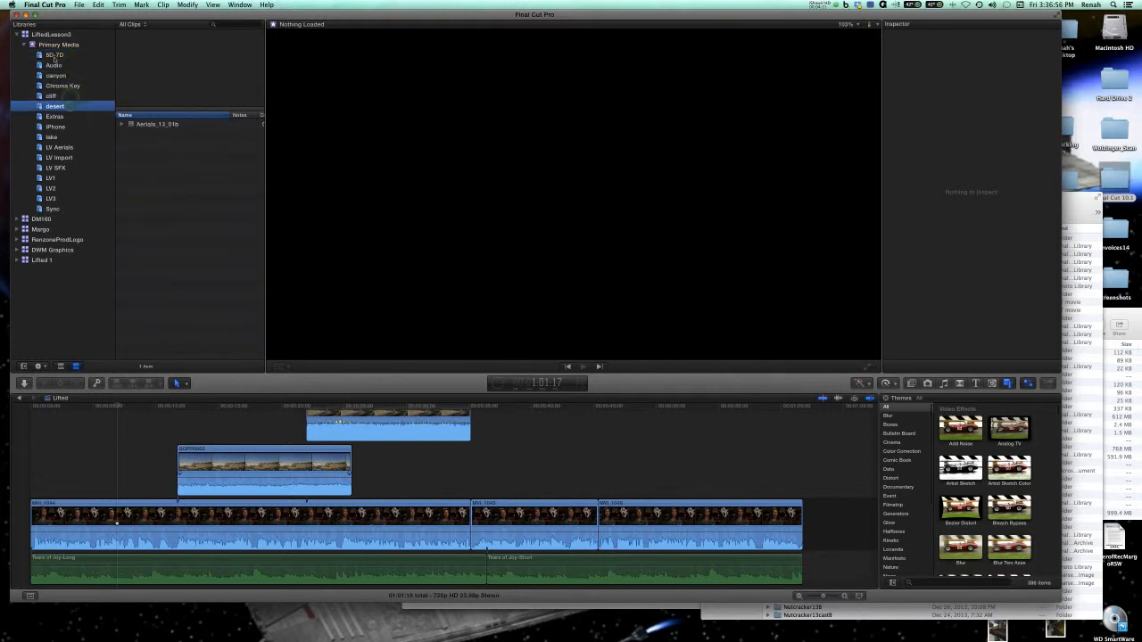
pyautogui.click(24, 45)
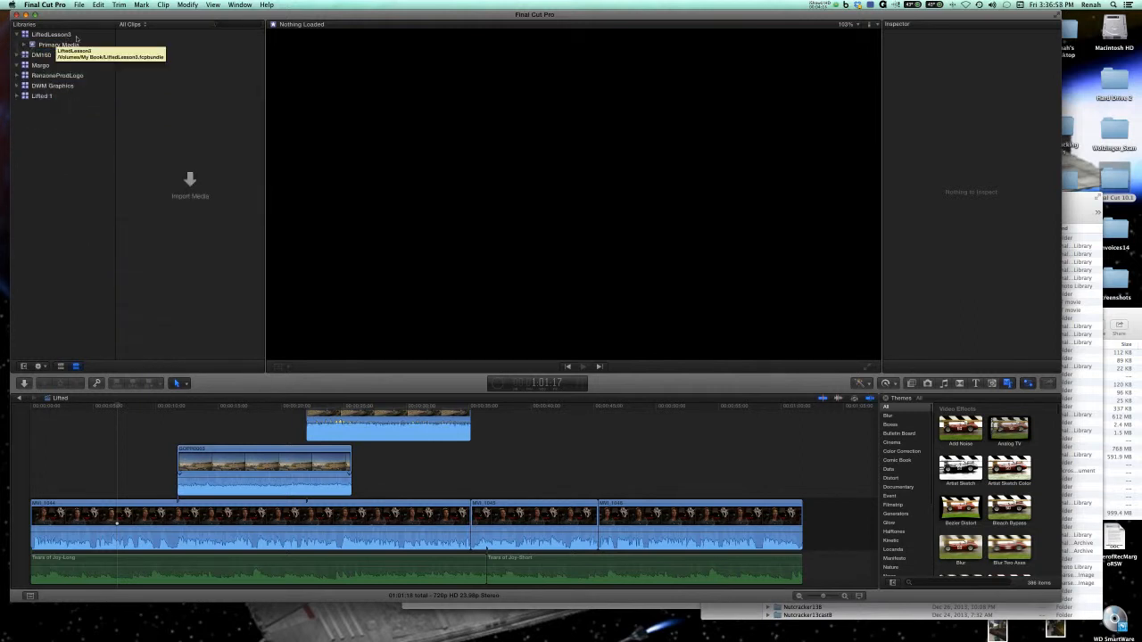
# Start another media import for the Primary Media event and expand the LV1 folder to inspect its LV SFX subfolder.
pyautogui.click(77, 38)
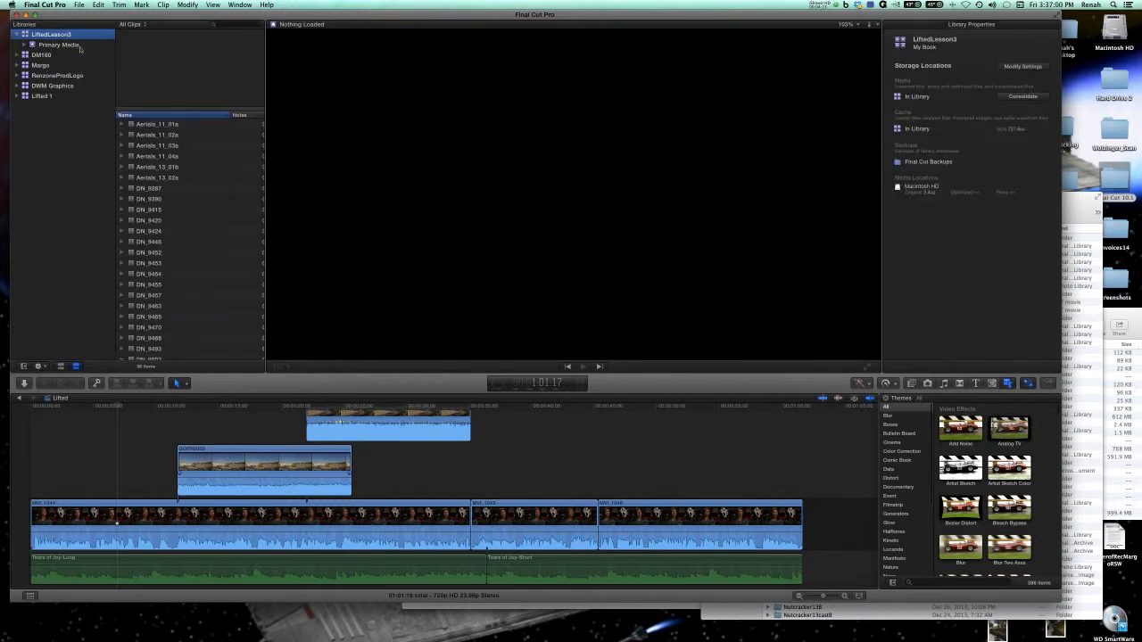
pyautogui.click(75, 45)
pyautogui.click(80, 5)
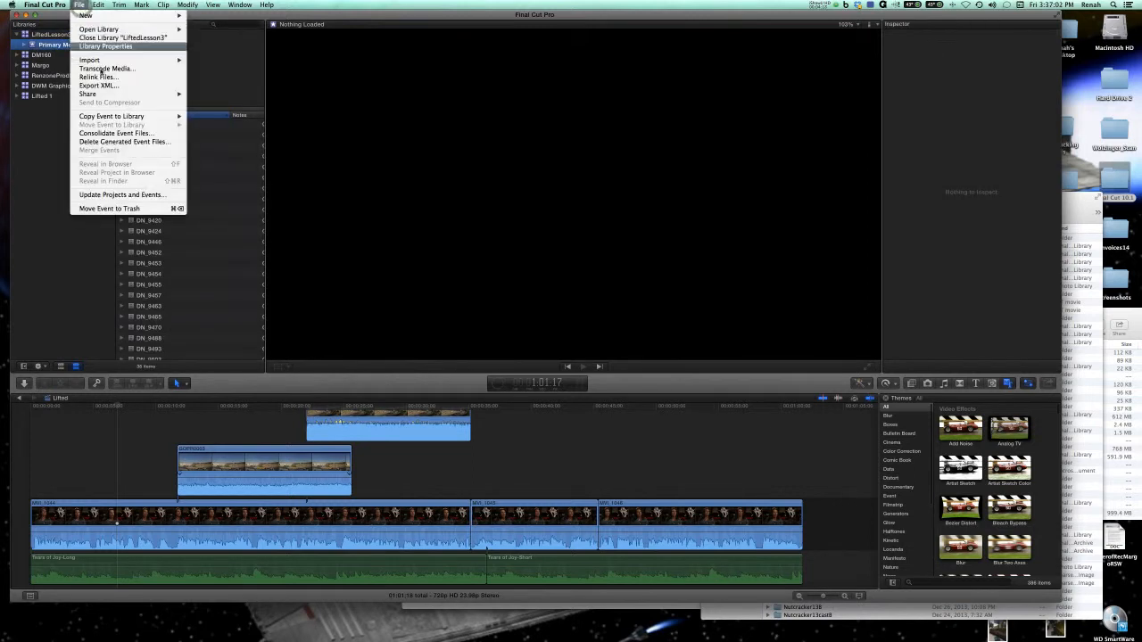
pyautogui.moveTo(134, 60)
pyautogui.click(216, 60)
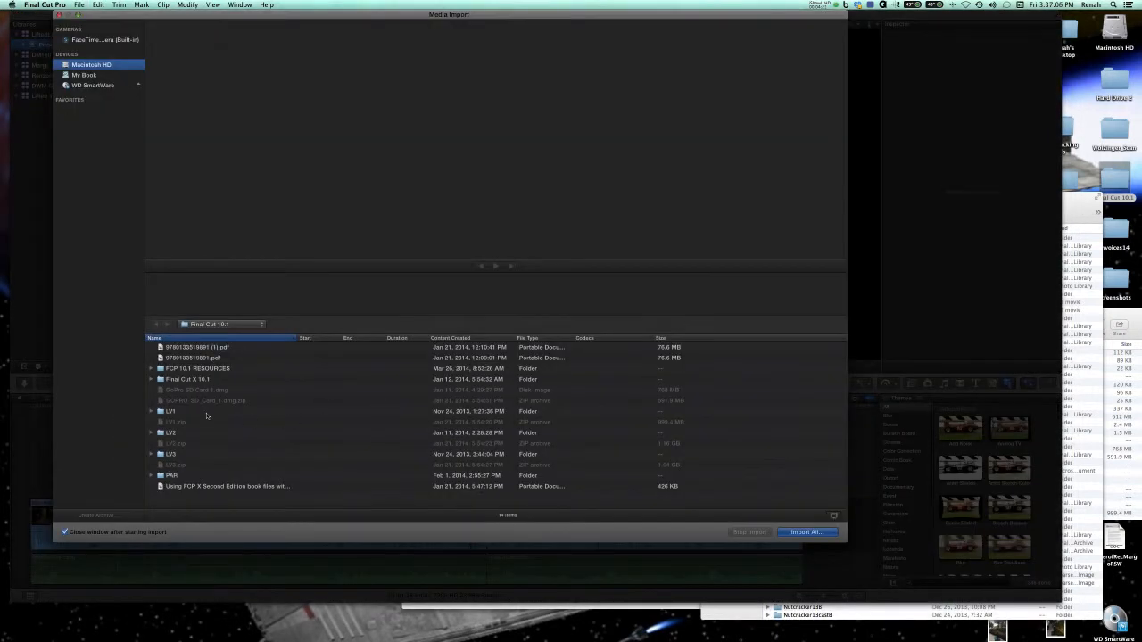
pyautogui.click(206, 414)
pyautogui.click(151, 412)
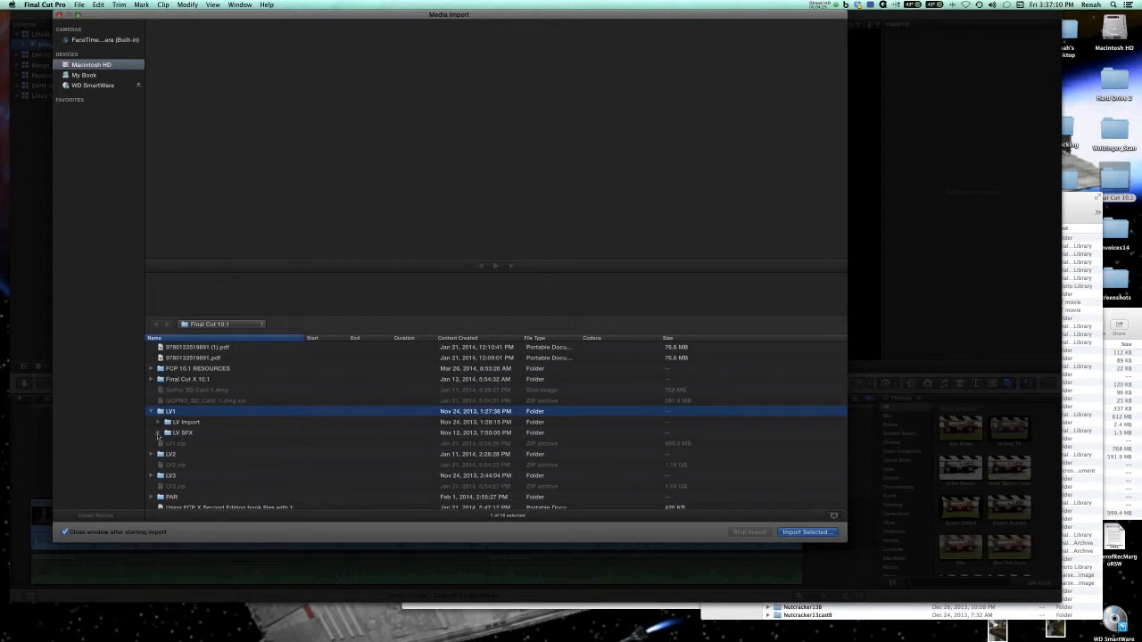
pyautogui.click(157, 435)
pyautogui.click(158, 436)
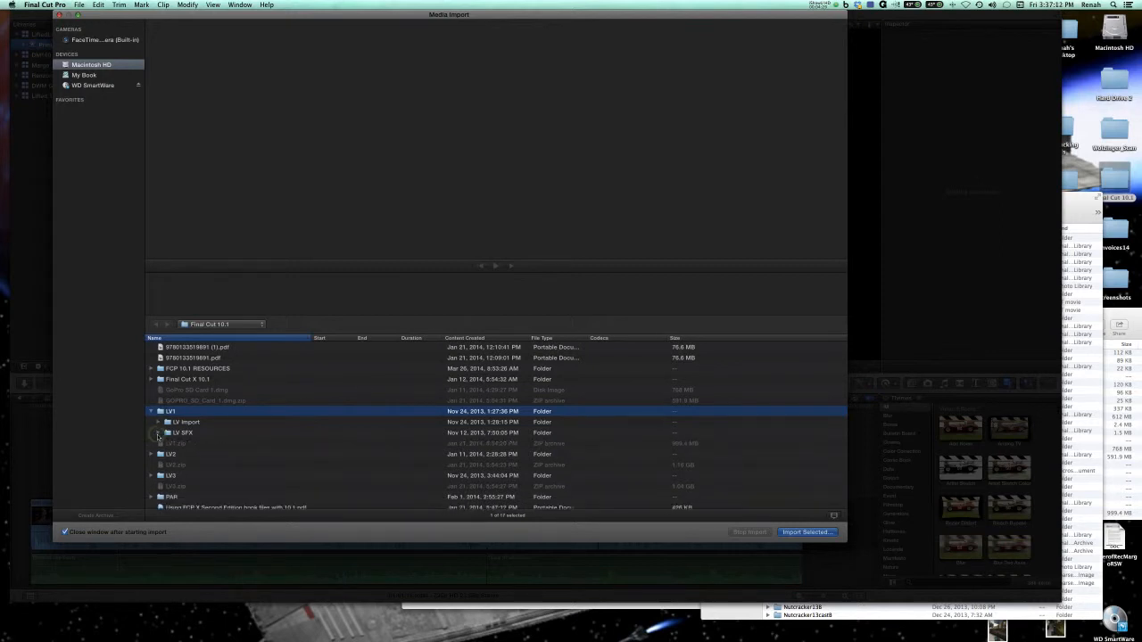
pyautogui.click(223, 436)
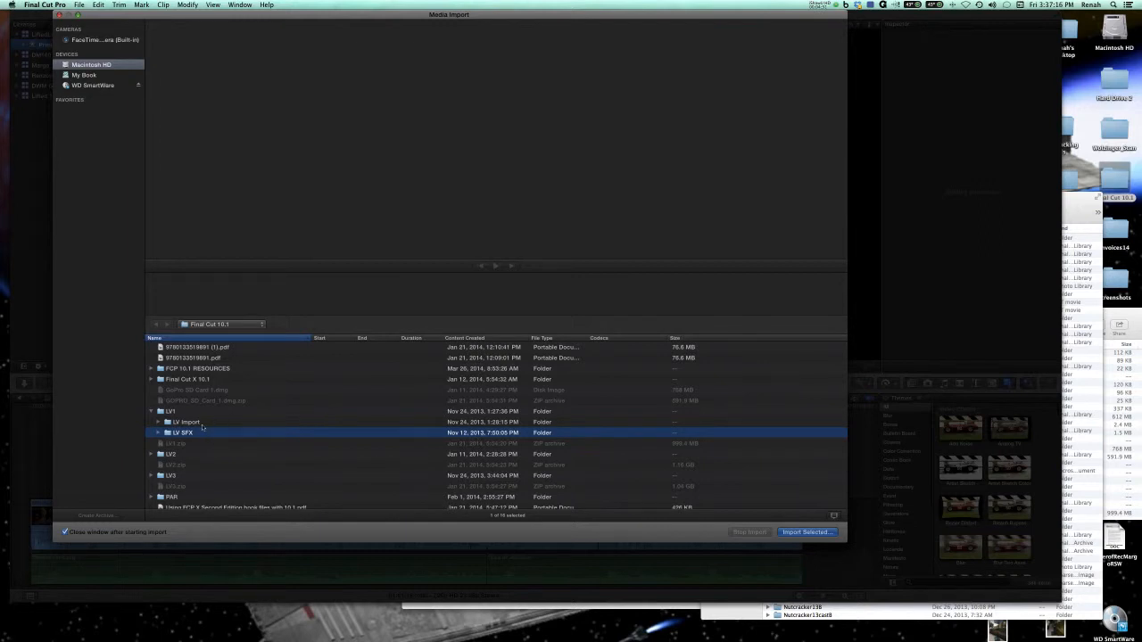
# Import the LV Aerials folder from inside LV2 into the Primary Media event.
pyautogui.click(152, 455)
pyautogui.scroll(-1, 217, 462)
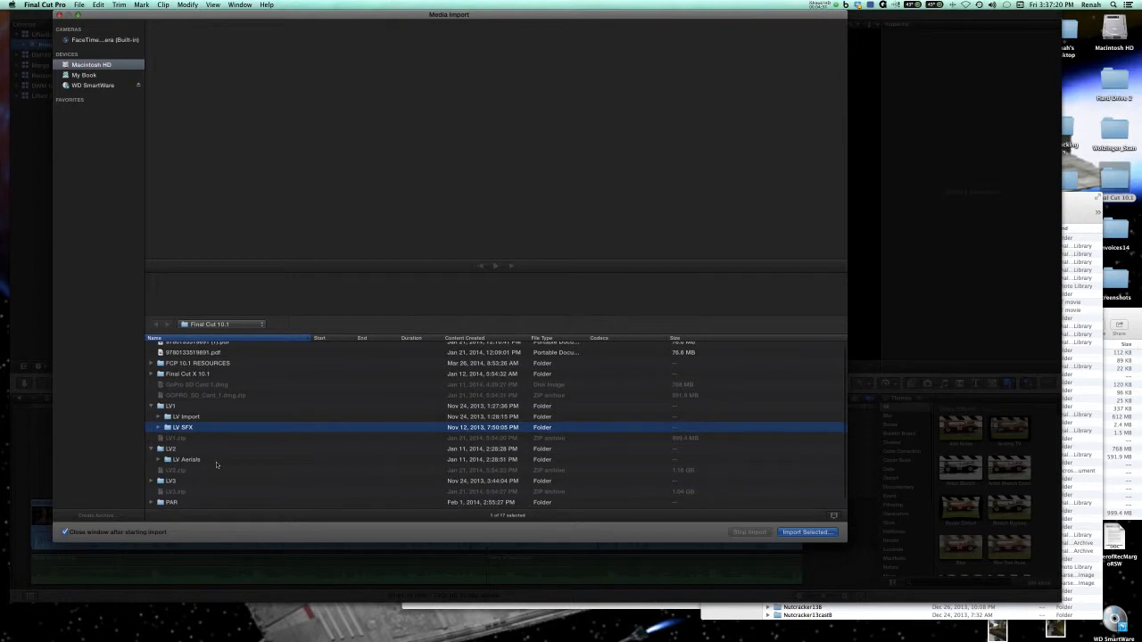
pyautogui.click(218, 463)
pyautogui.click(800, 532)
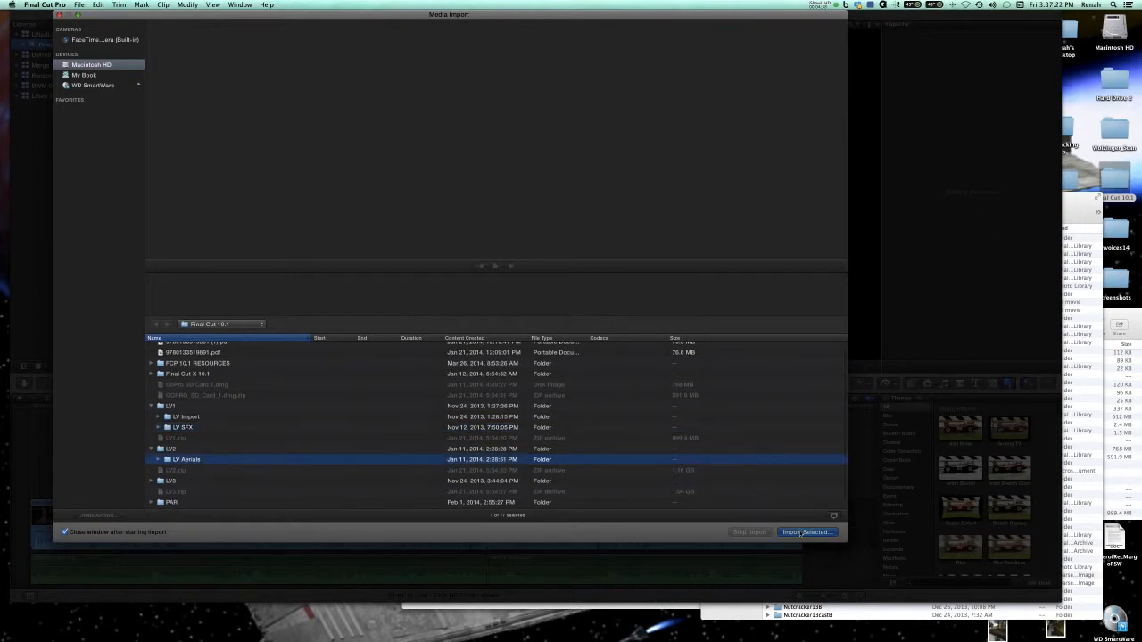
pyautogui.click(534, 260)
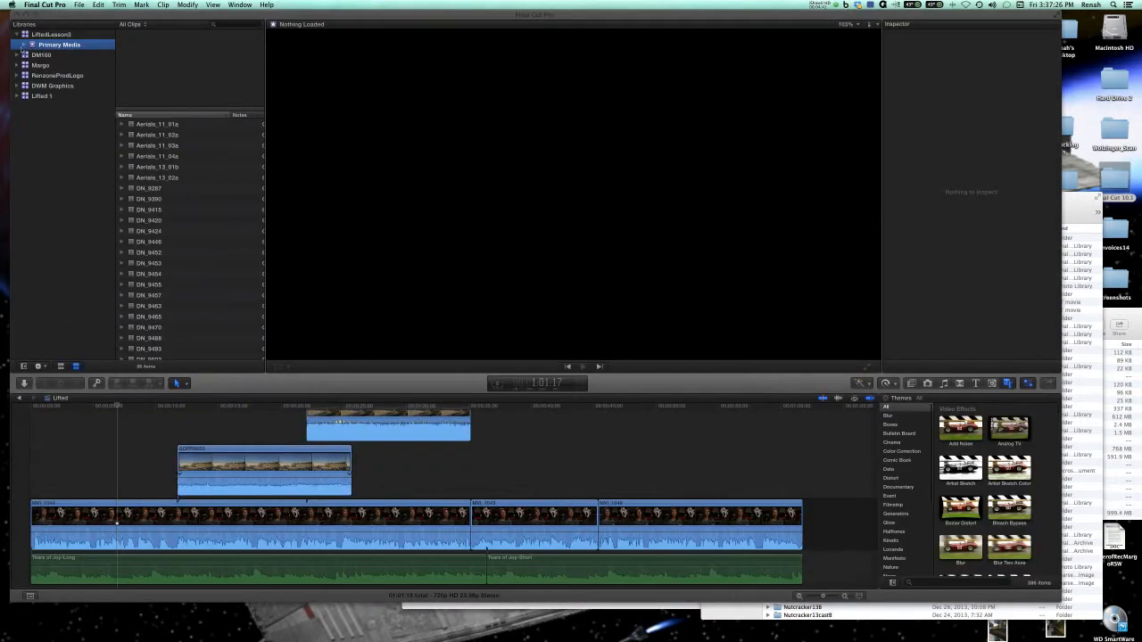
# Expand the Primary Media event and view the clips in its LV Aerials keyword collection.
pyautogui.click(32, 45)
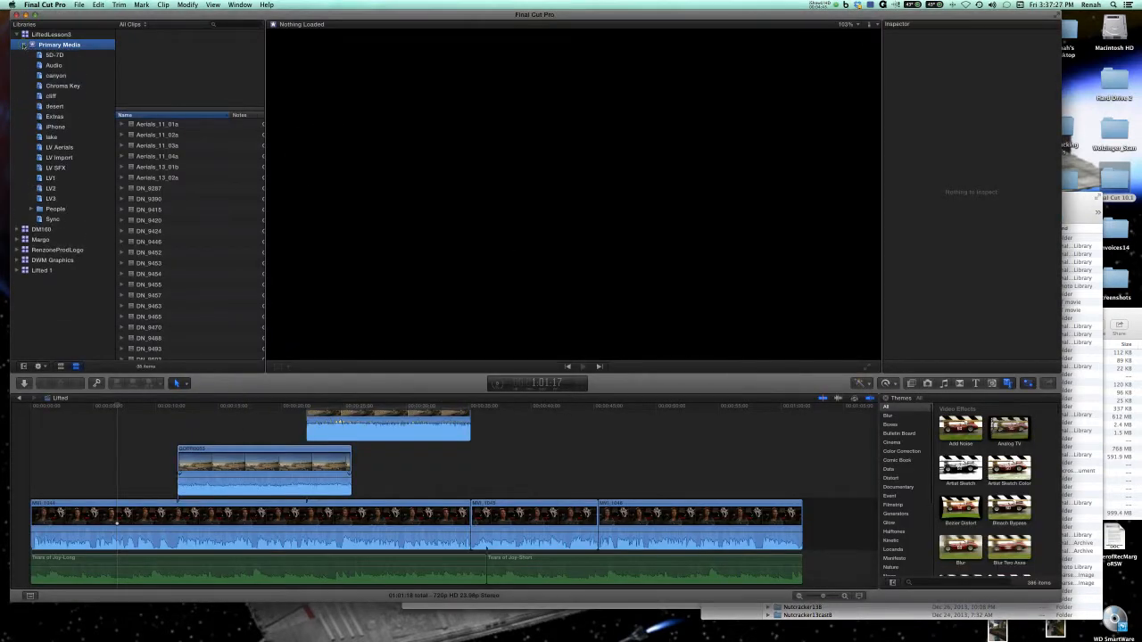
pyautogui.click(56, 148)
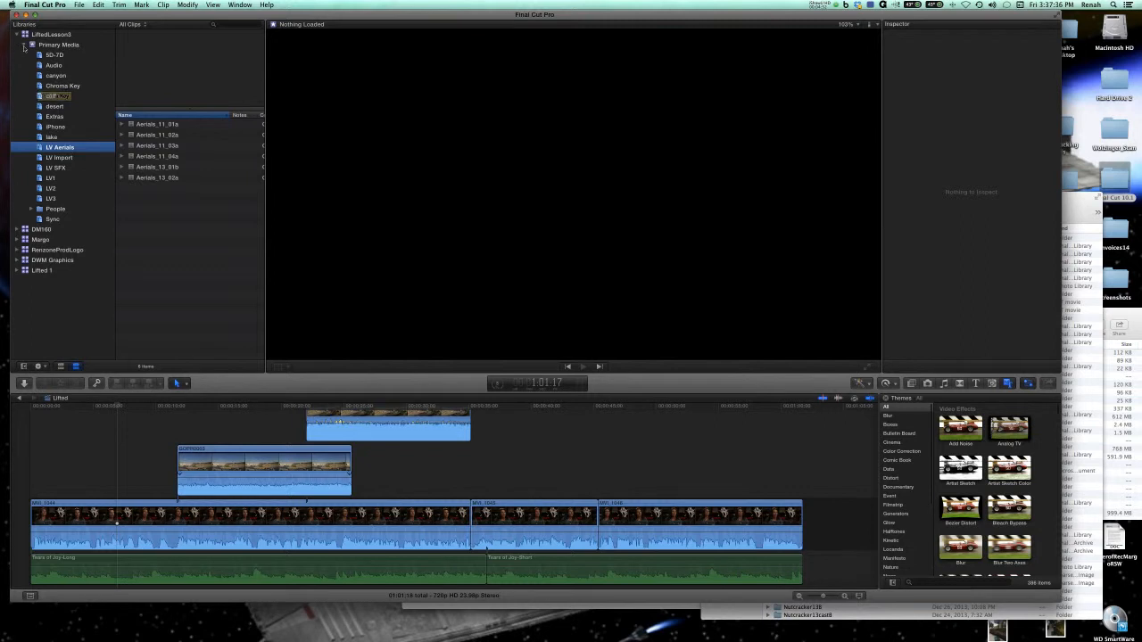
pyautogui.click(25, 45)
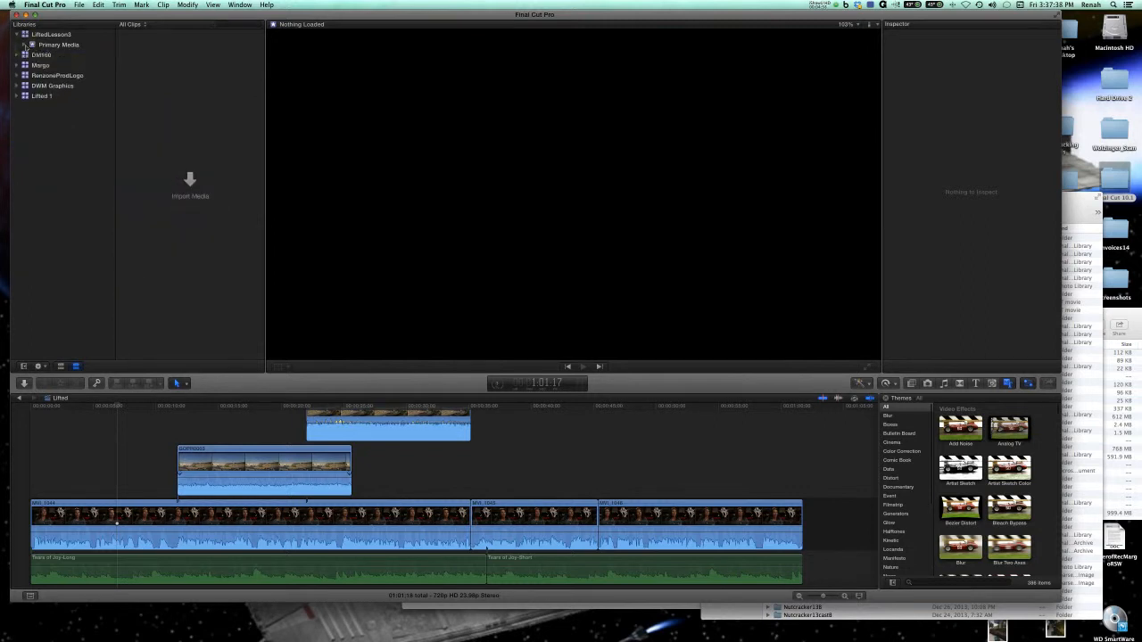
pyautogui.click(24, 46)
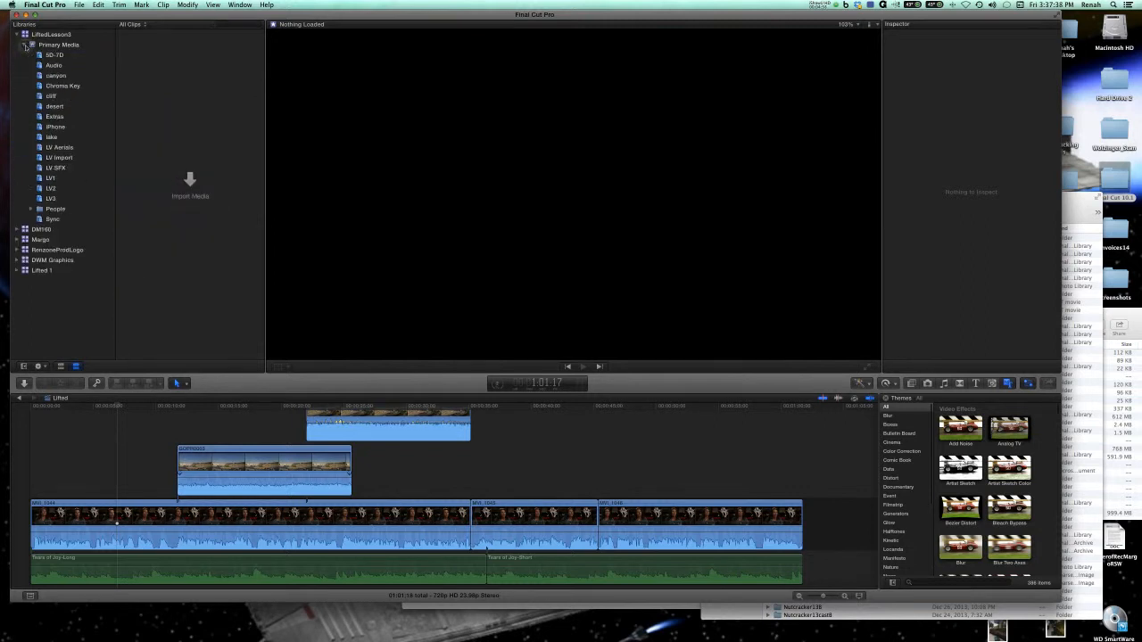
# Examine the clips in the People smart collections Close Up Shot, Medium Shot, One Person and Two Persons, and collapse the People folder.
pyautogui.click(31, 209)
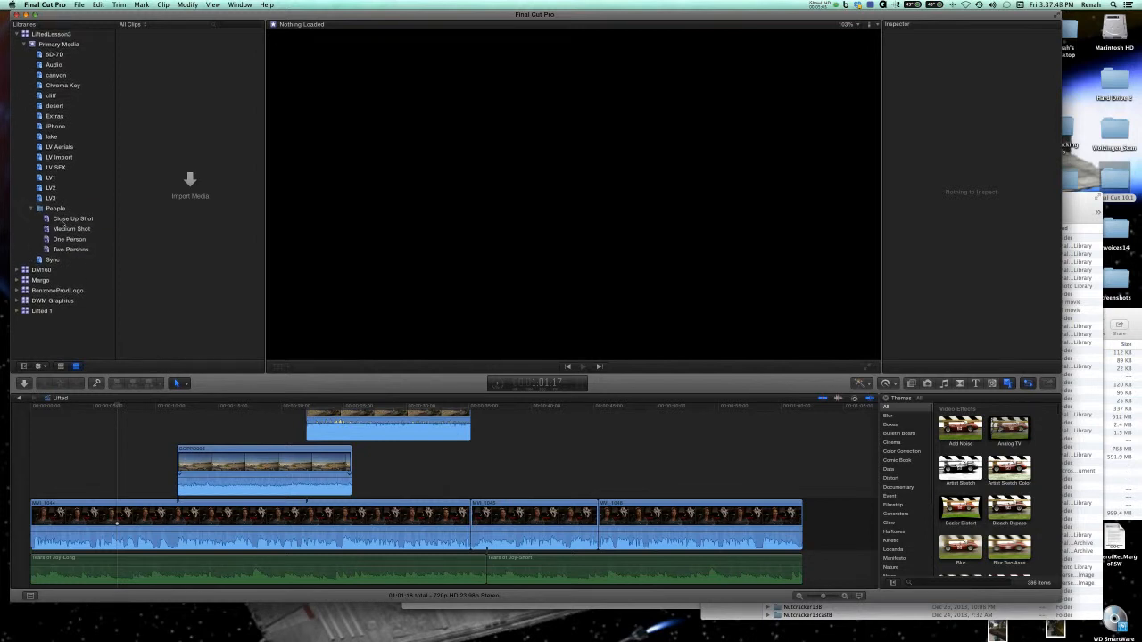
pyautogui.click(66, 220)
pyautogui.click(174, 125)
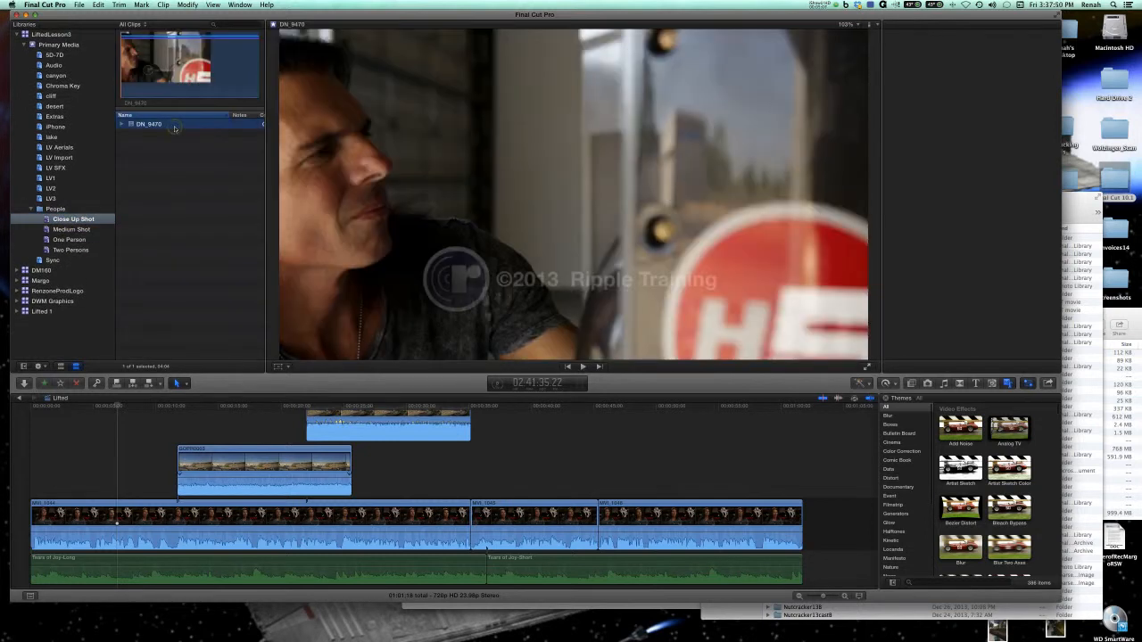
pyautogui.click(72, 229)
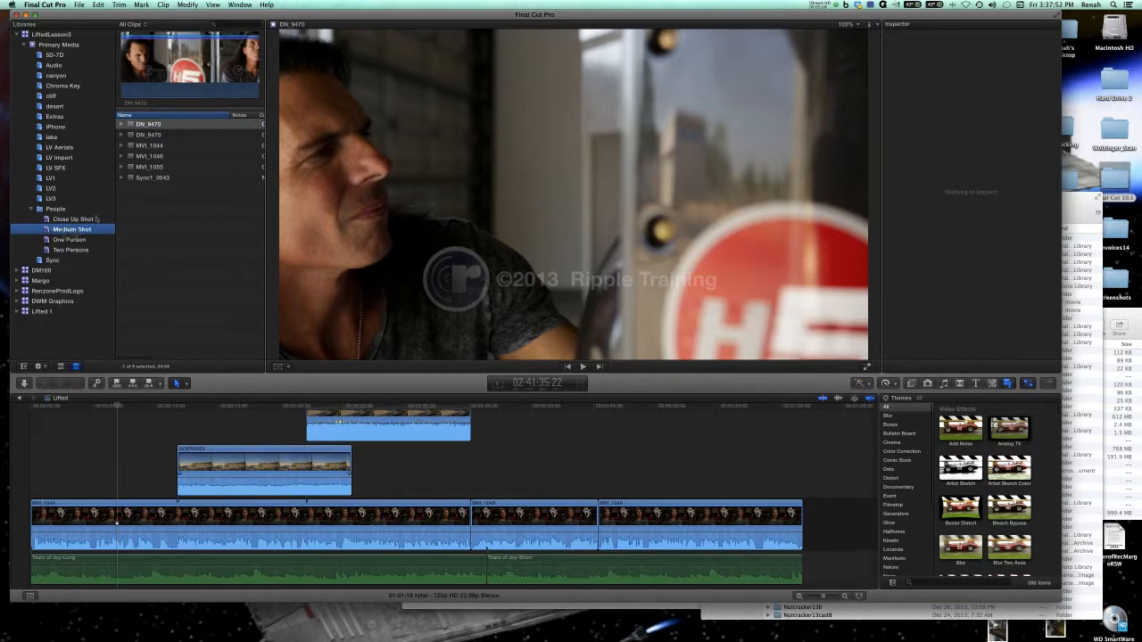
pyautogui.click(149, 88)
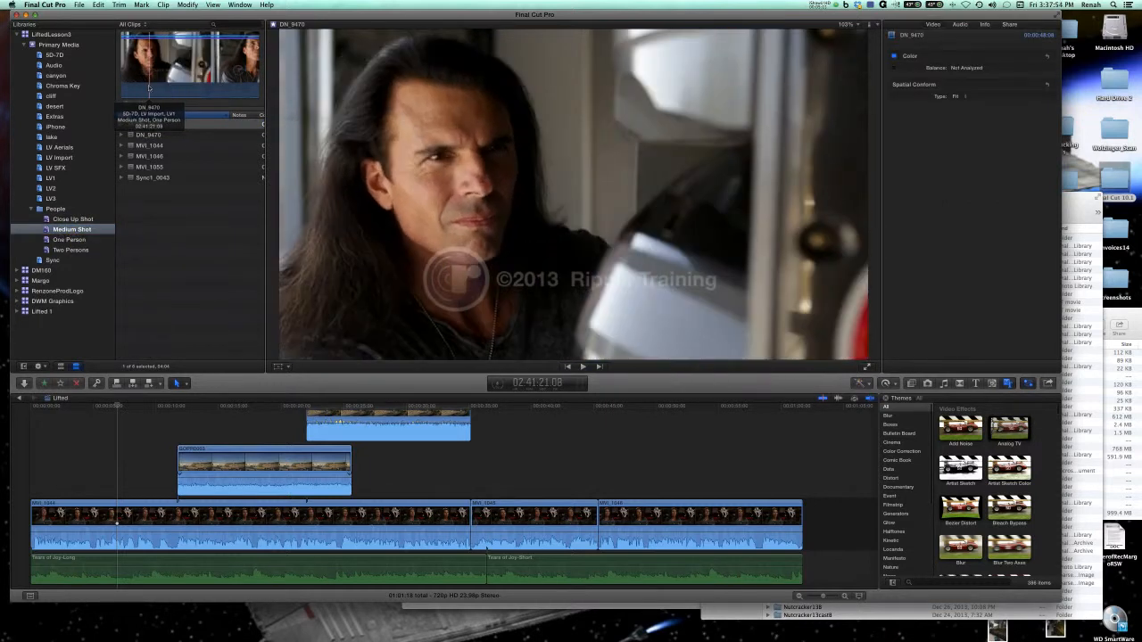
pyautogui.click(70, 239)
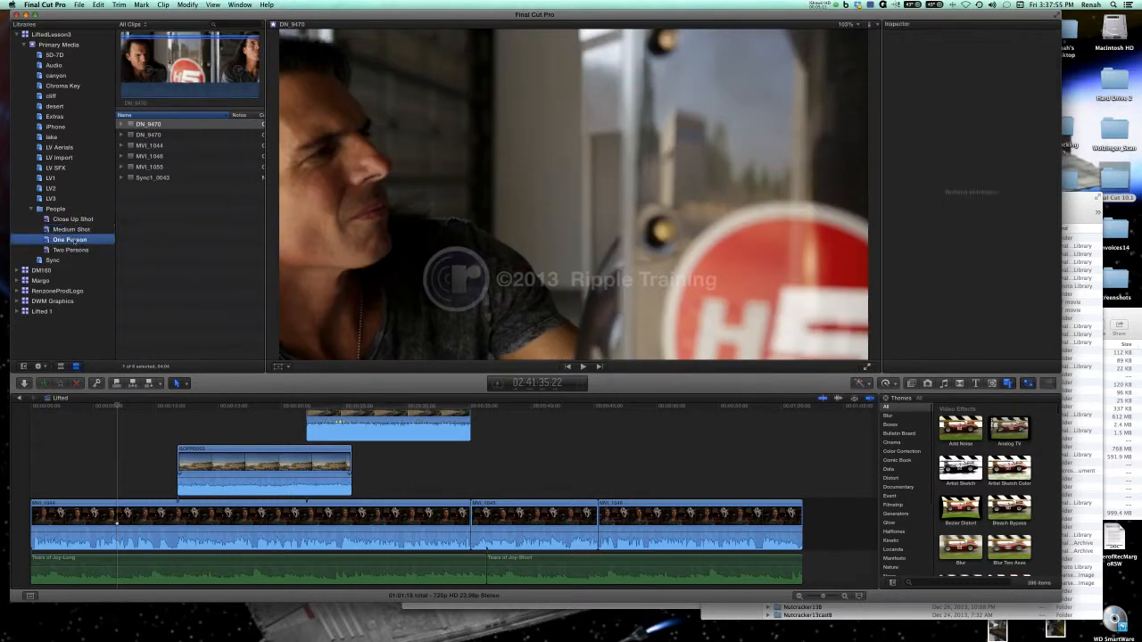
pyautogui.click(182, 87)
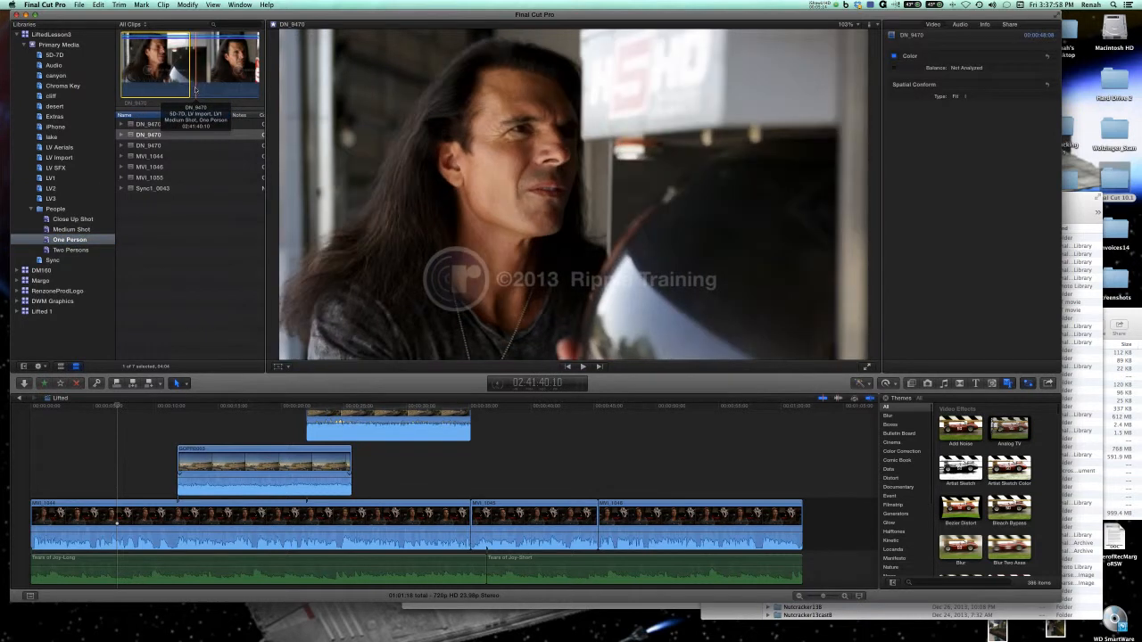
pyautogui.click(71, 250)
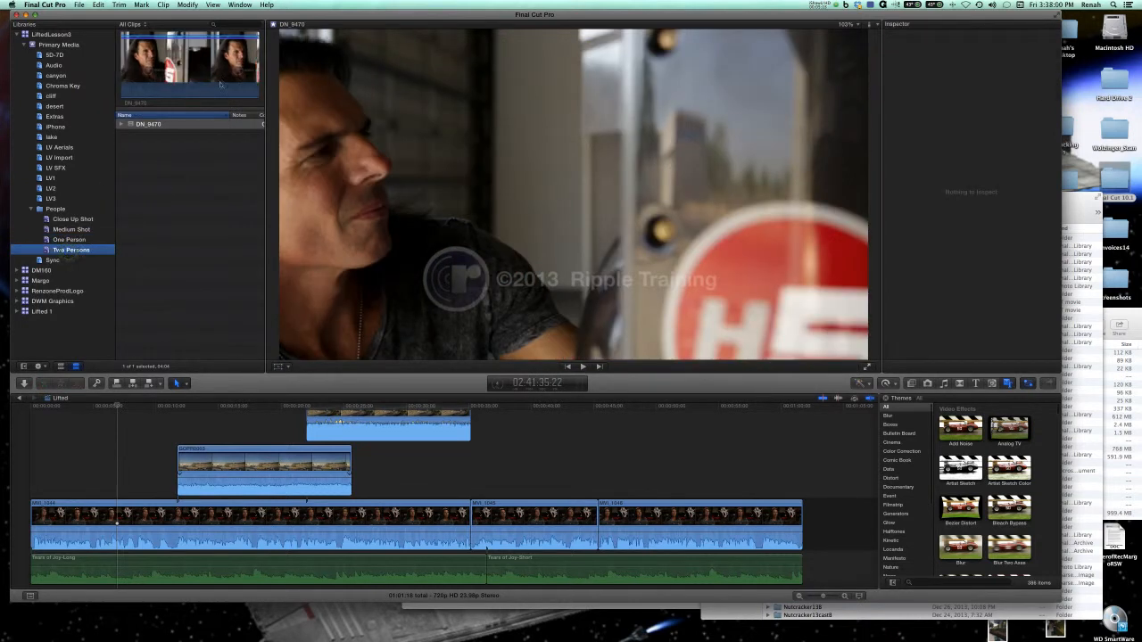
pyautogui.click(221, 83)
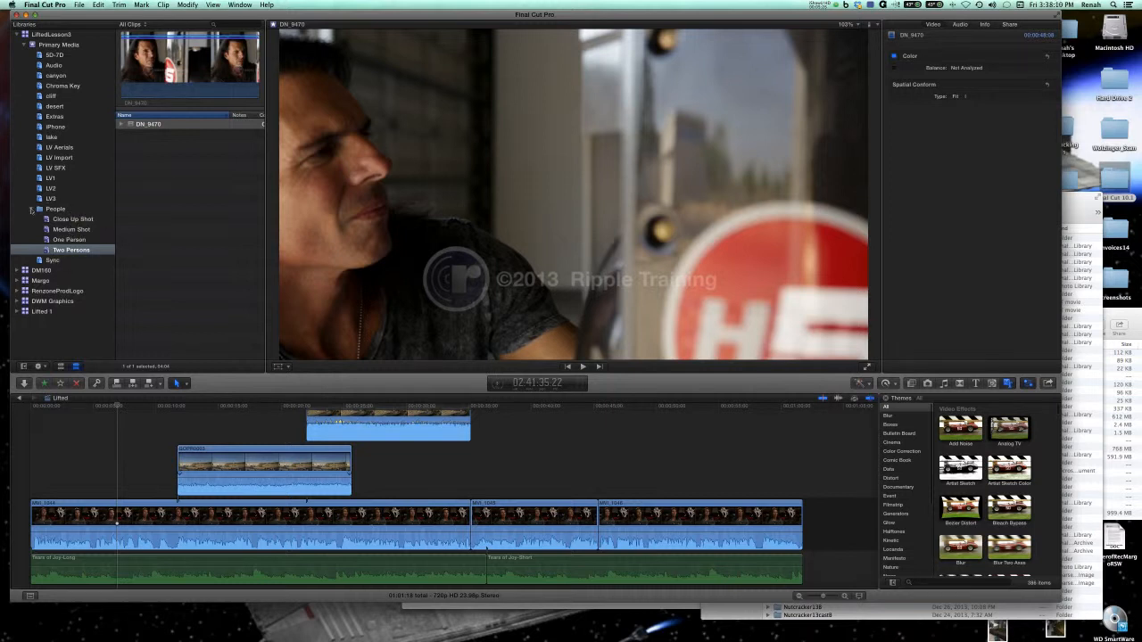
pyautogui.click(31, 209)
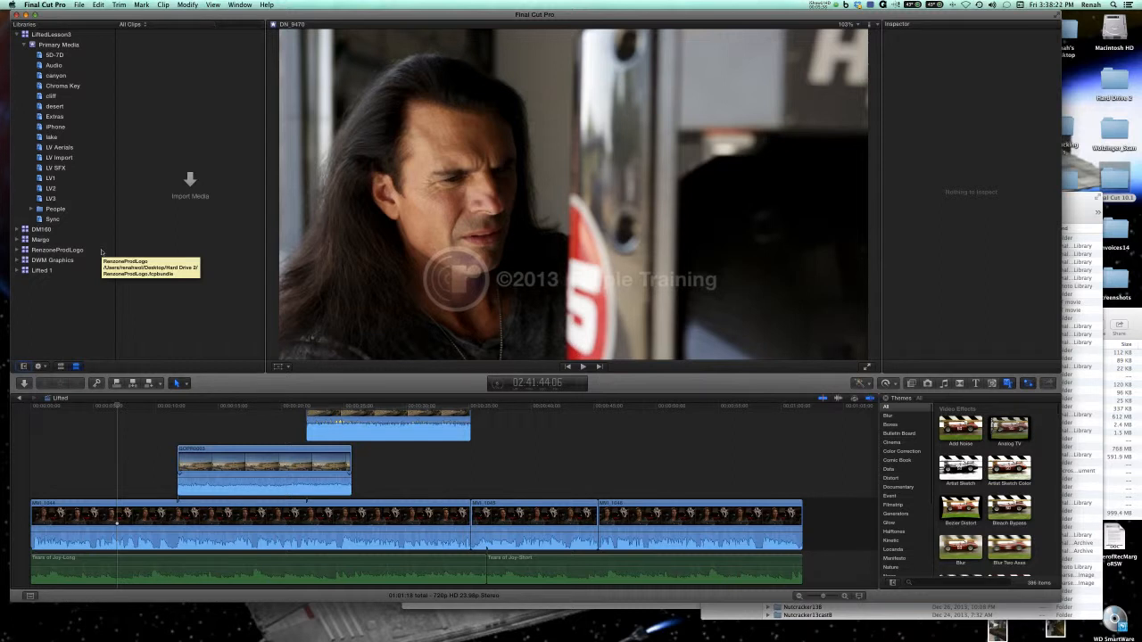
# Preview the DN_9287 clip in the 5D-7D keyword collection and a frame of the MVI_1045 clip in the Lifted timeline.
pyautogui.click(62, 57)
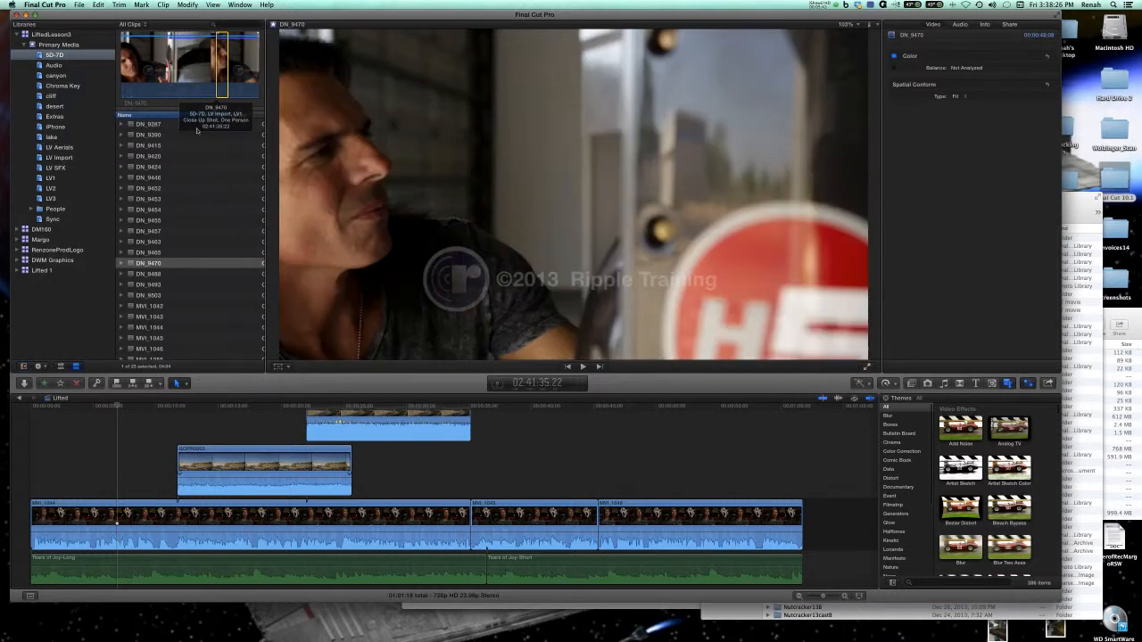
pyautogui.click(151, 124)
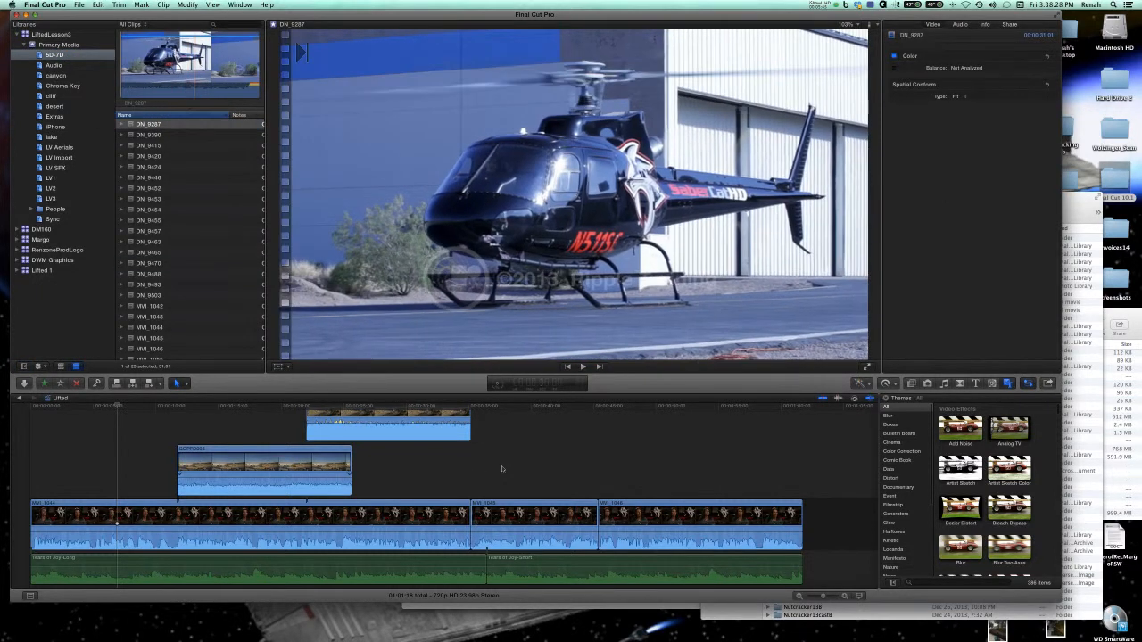
pyautogui.click(505, 467)
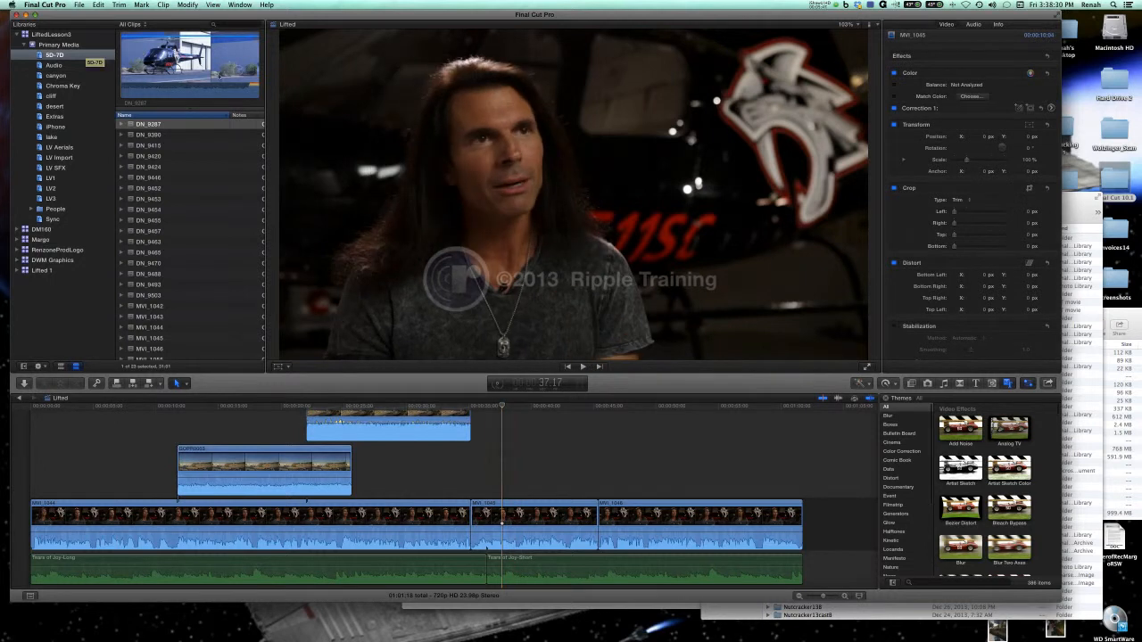
pyautogui.click(169, 84)
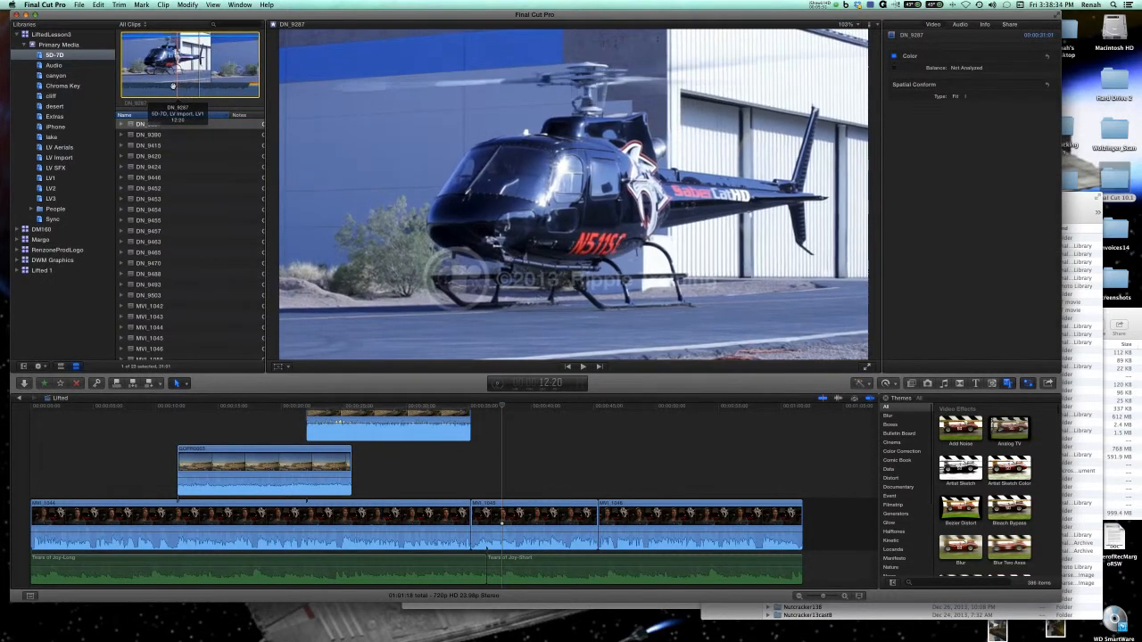
# Preview the DN_9420 clip in the 5D-7D keyword collection and frames of the MVI_1045 clip in the Lifted timeline.
pyautogui.click(191, 157)
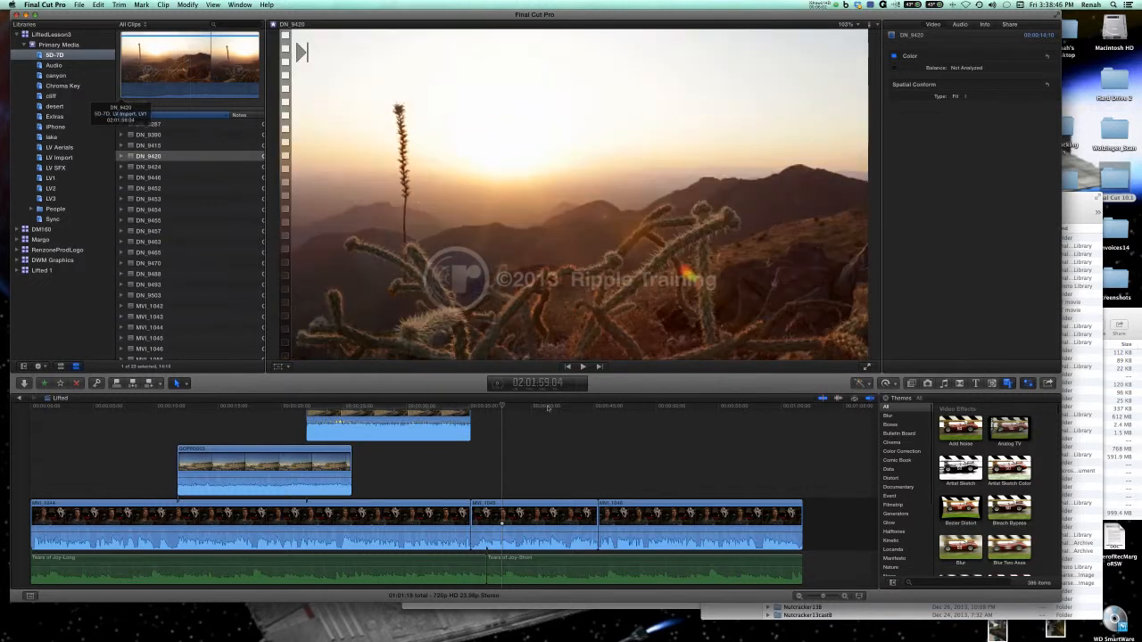
pyautogui.click(559, 429)
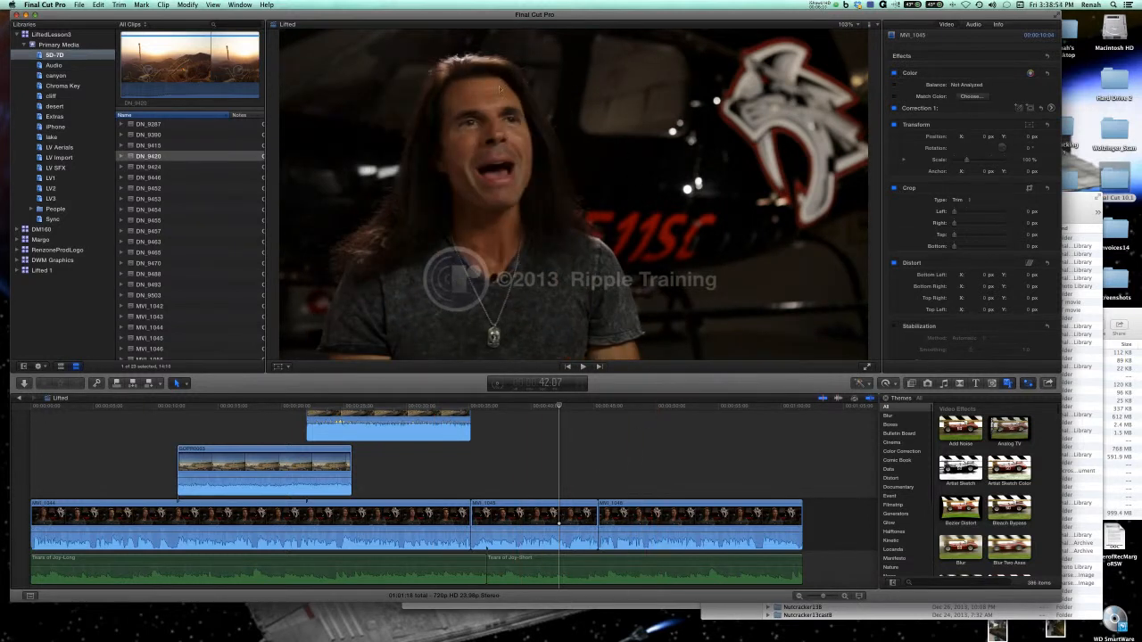
pyautogui.click(179, 83)
pyautogui.click(491, 473)
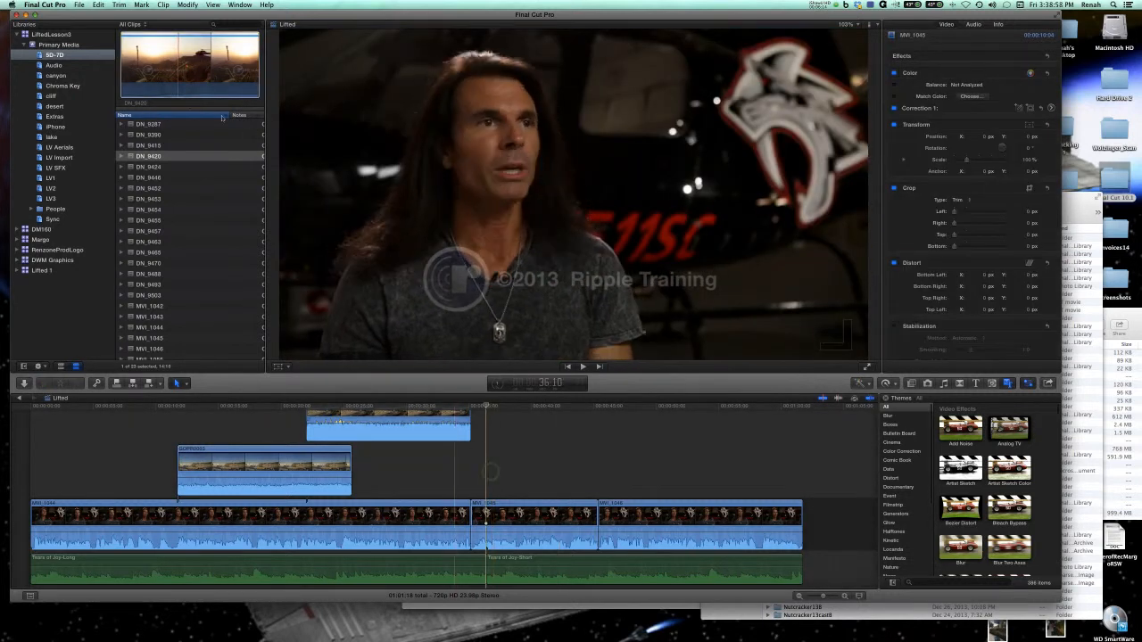
pyautogui.click(201, 85)
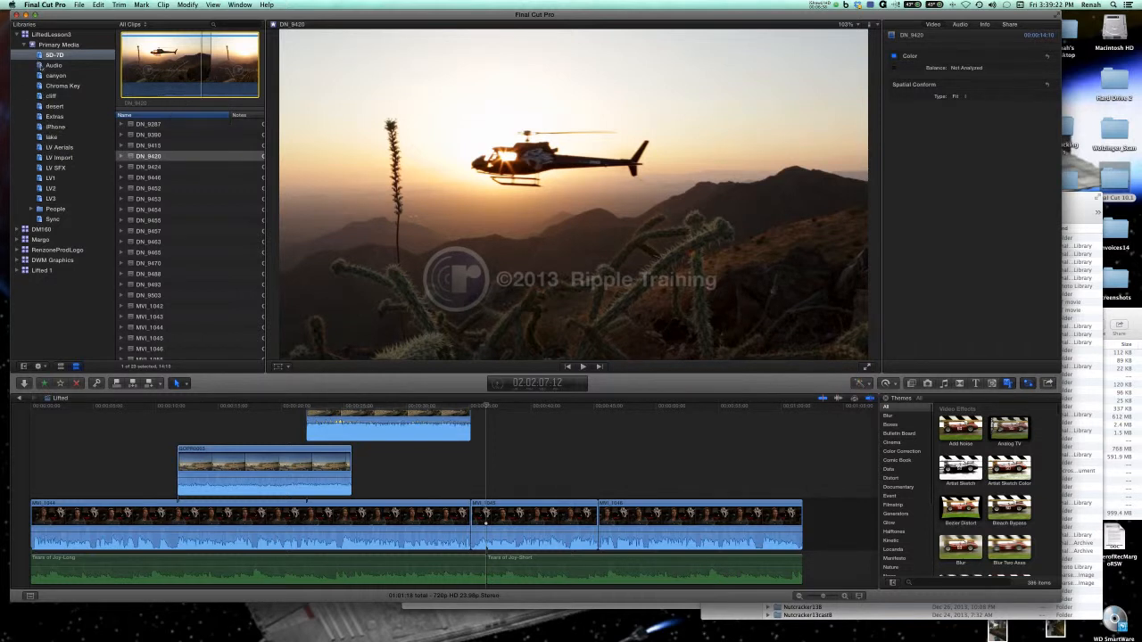
pyautogui.click(108, 421)
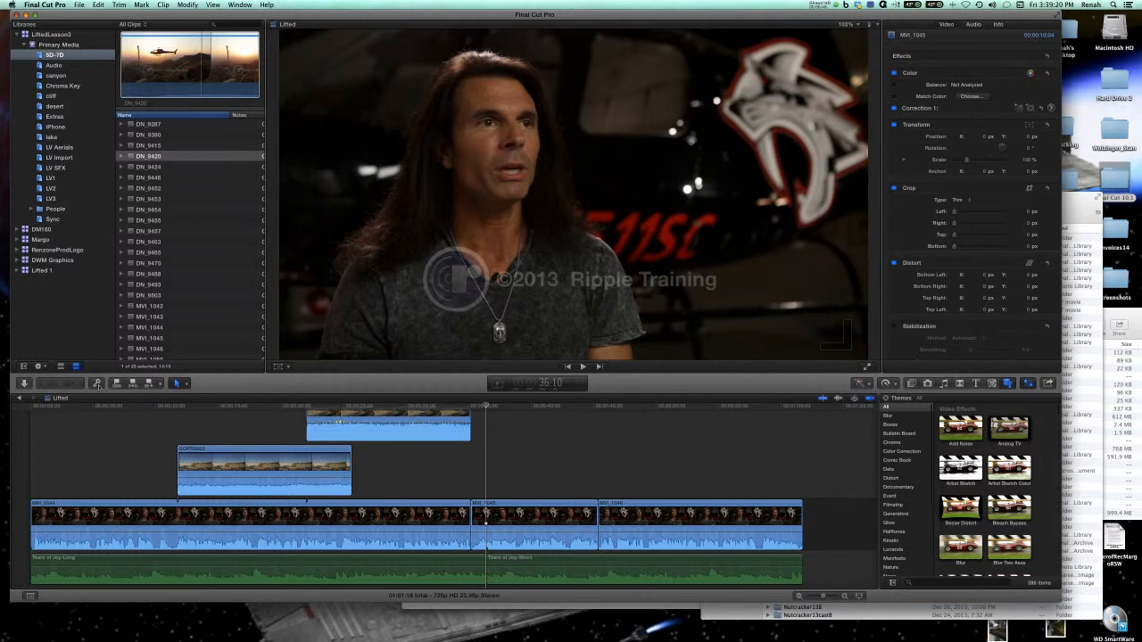
# Open the keyword editor for the DN_9420 clip and remove its 5D-7D, LV Import and LV1 keywords.
pyautogui.click(97, 383)
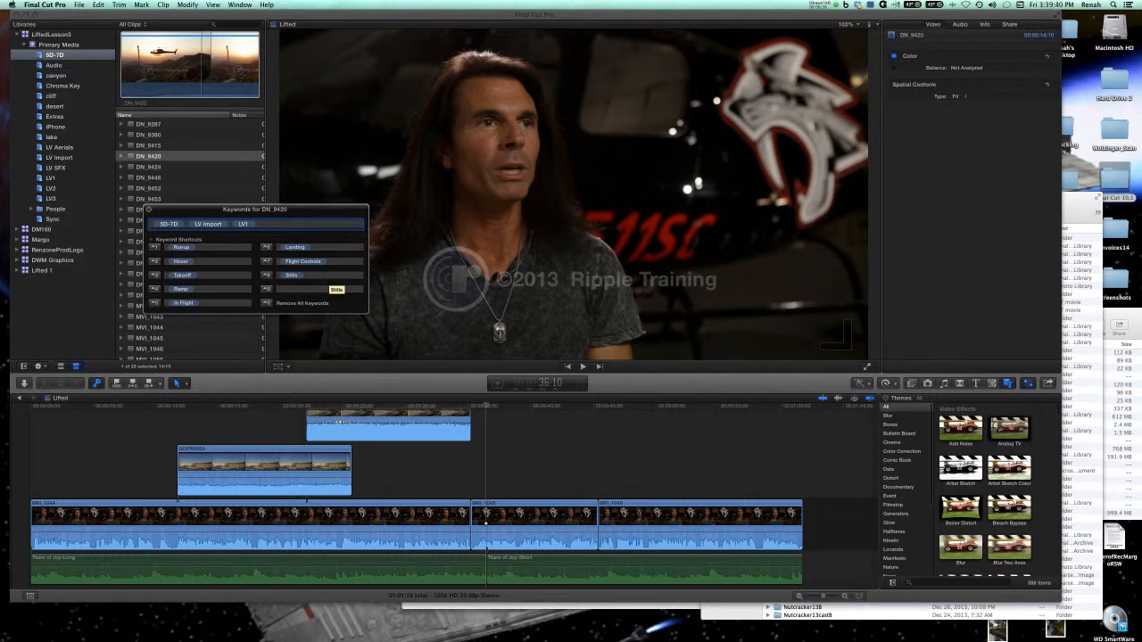
pyautogui.moveTo(236, 210); pyautogui.dragTo(362, 212)
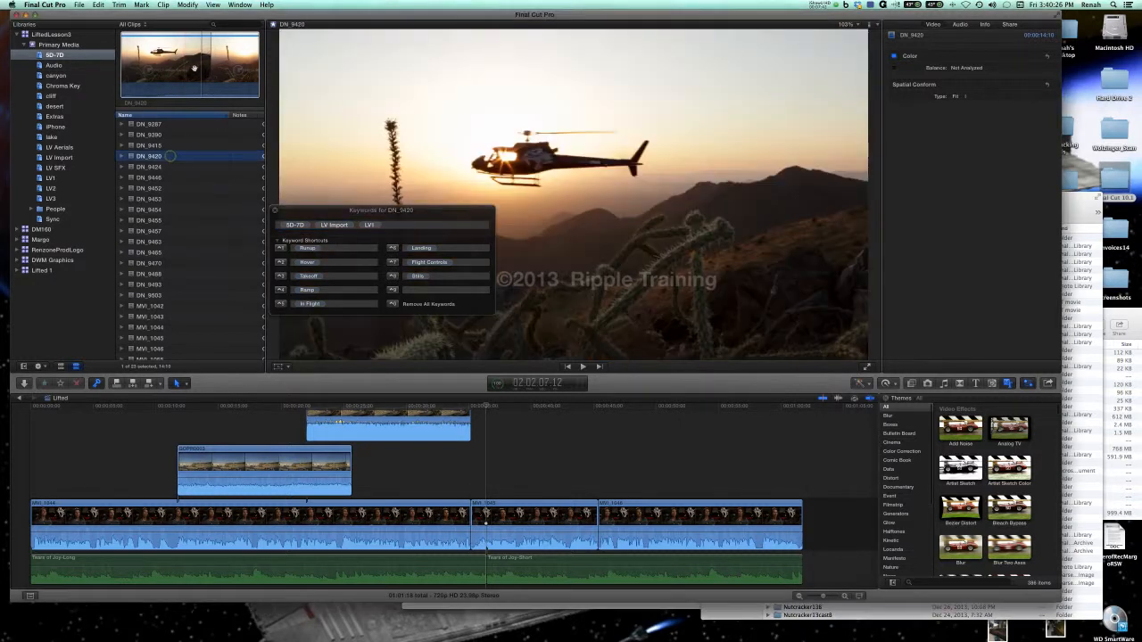
pyautogui.click(332, 248)
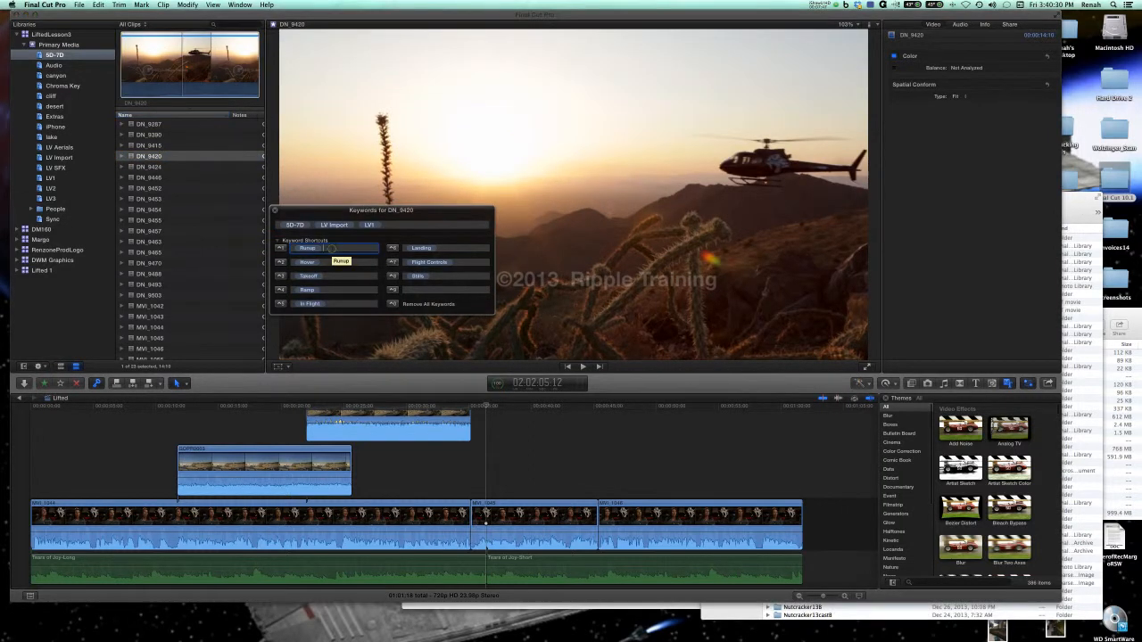
pyautogui.click(392, 225)
pyautogui.press('BackSpace')
pyautogui.press('BackSpace')
pyautogui.press('BackSpace')
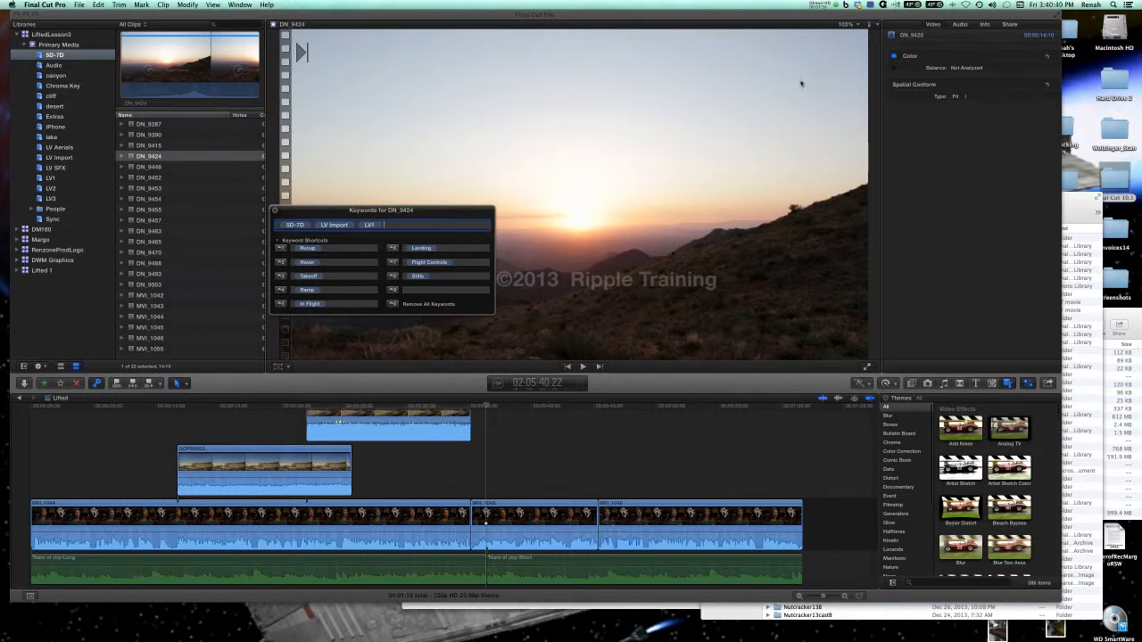
pyautogui.click(830, 7)
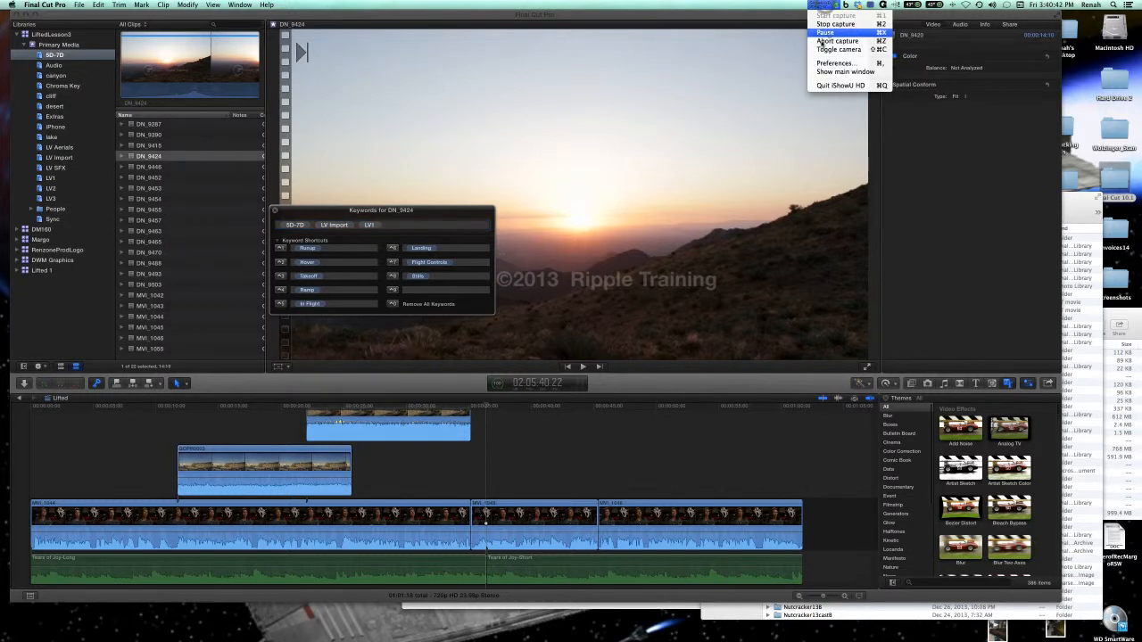
pyautogui.click(830, 34)
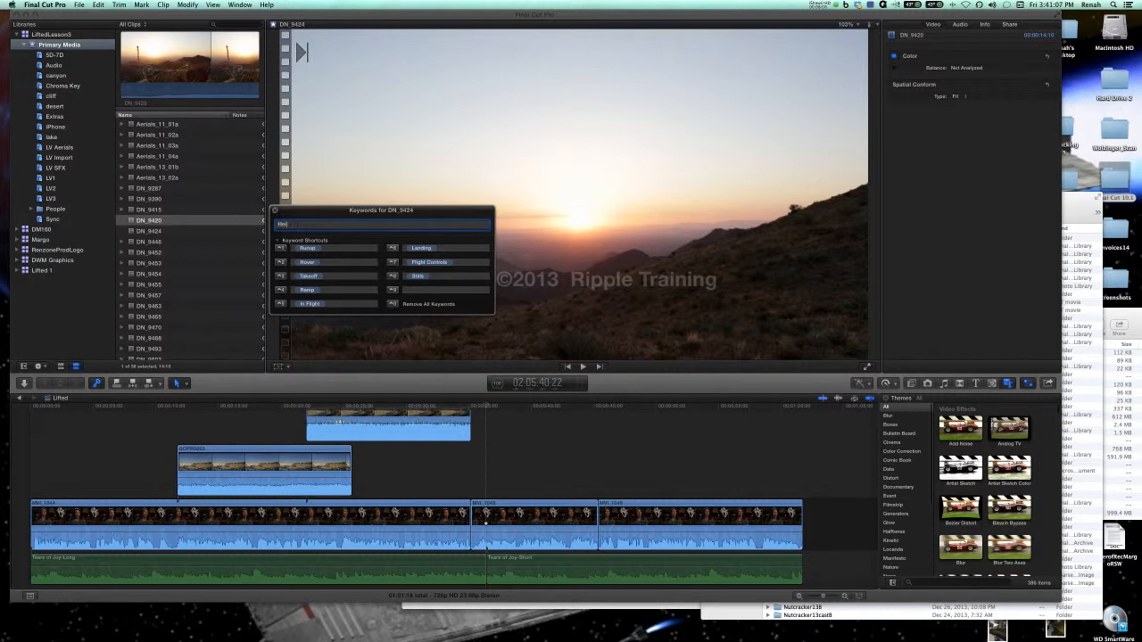
# Add the keywords Helicopter and Takeoff to the DN_9424 clip.
pyautogui.write('icopter')
pyautogui.press('Return')
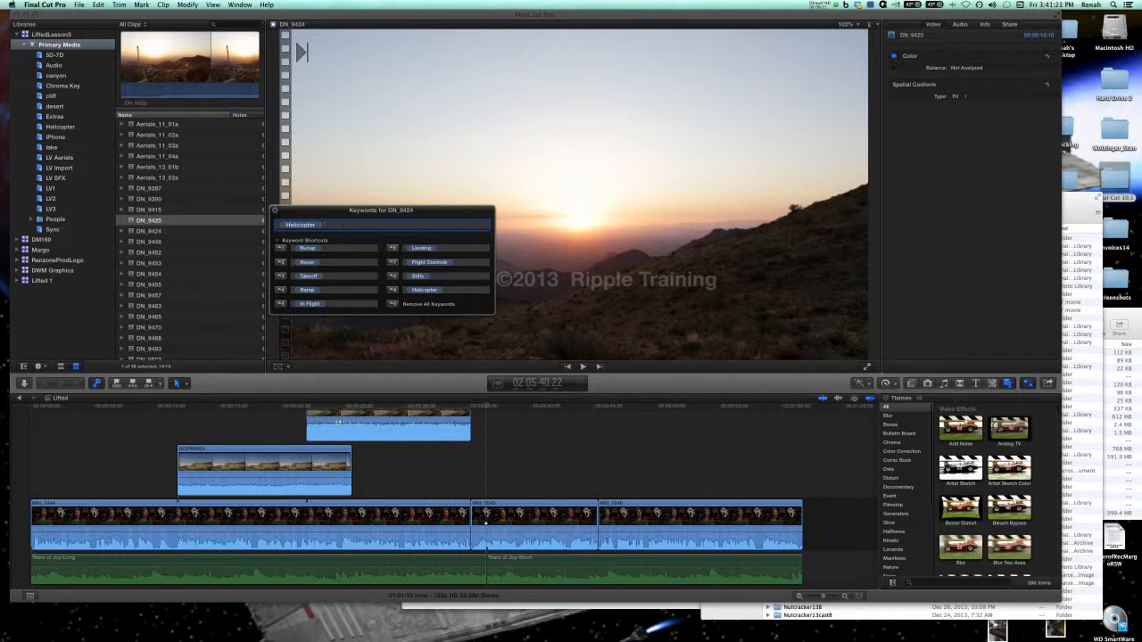
pyautogui.write('Takeoff')
pyautogui.press('Return')
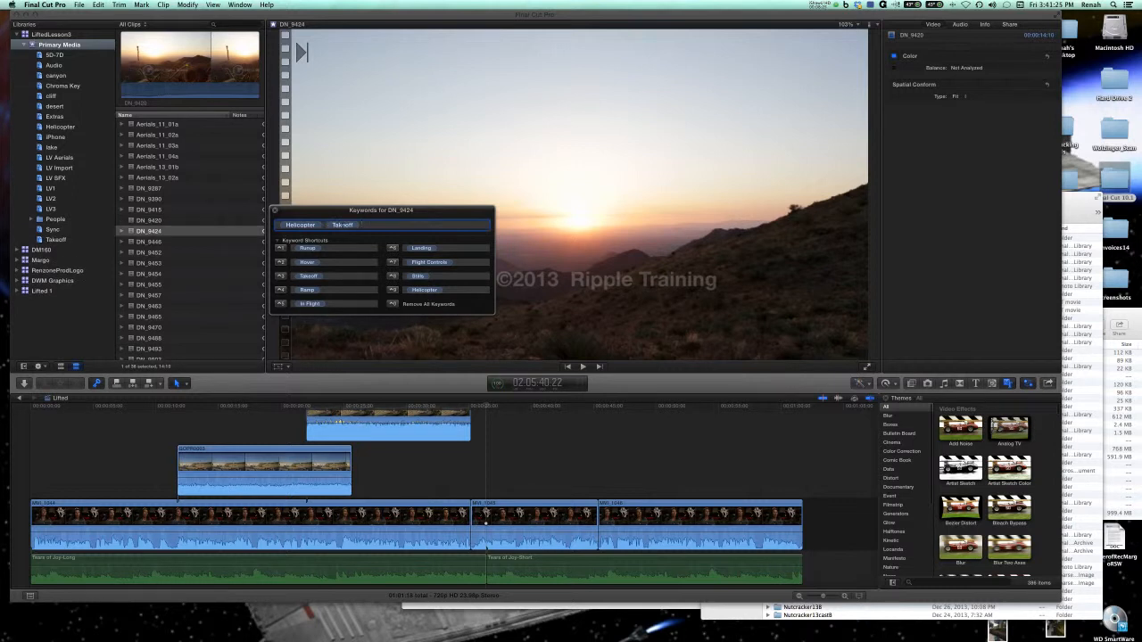
# Add the keywords Landing and Takeoff to the DN_9420 clip in the Primary Media event.
pyautogui.click(169, 220)
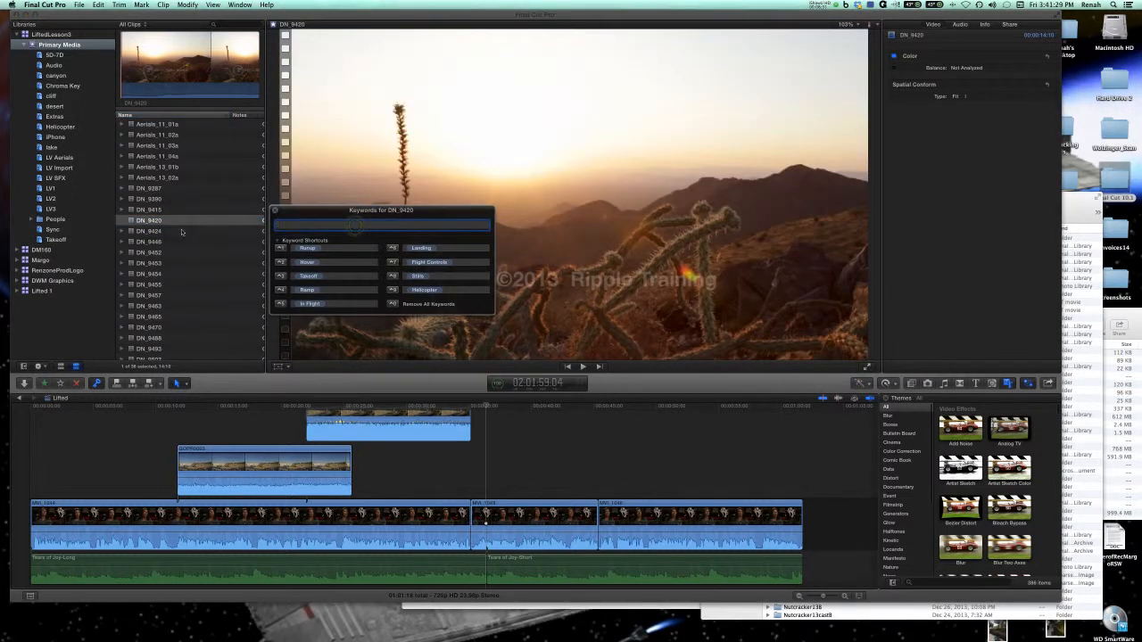
pyautogui.click(176, 220)
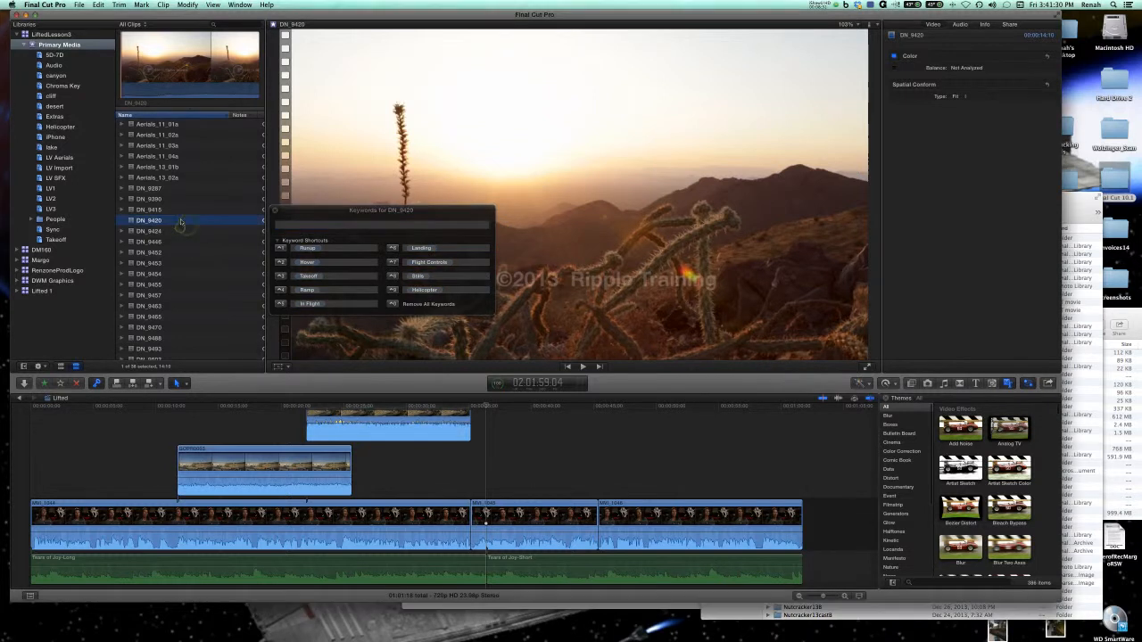
pyautogui.click(304, 226)
pyautogui.write('La')
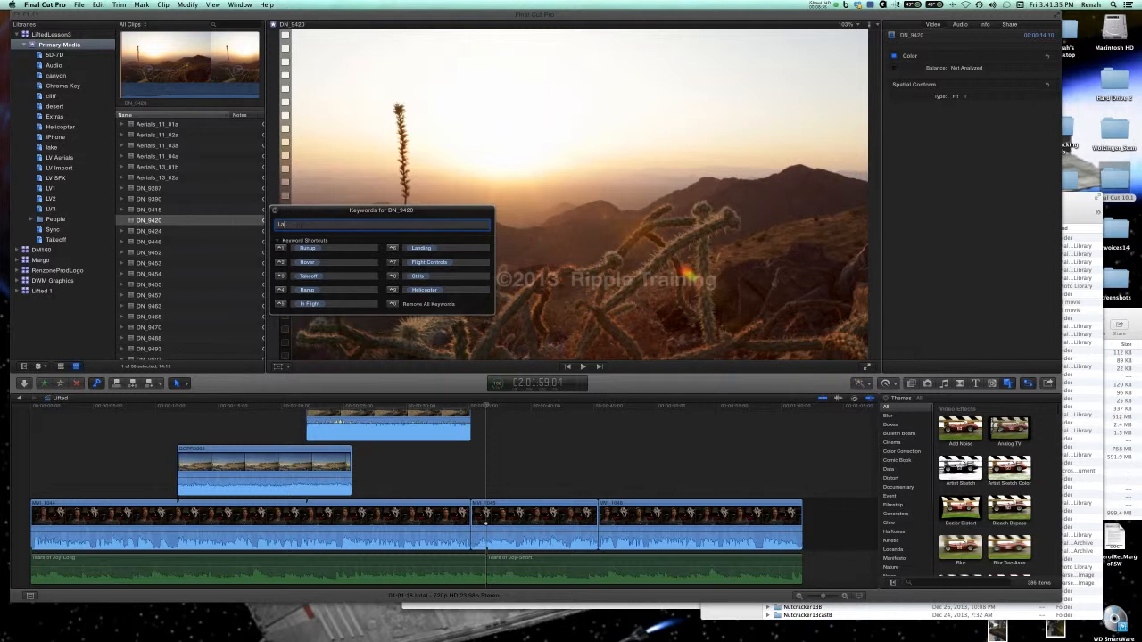
pyautogui.write('ndinggin')
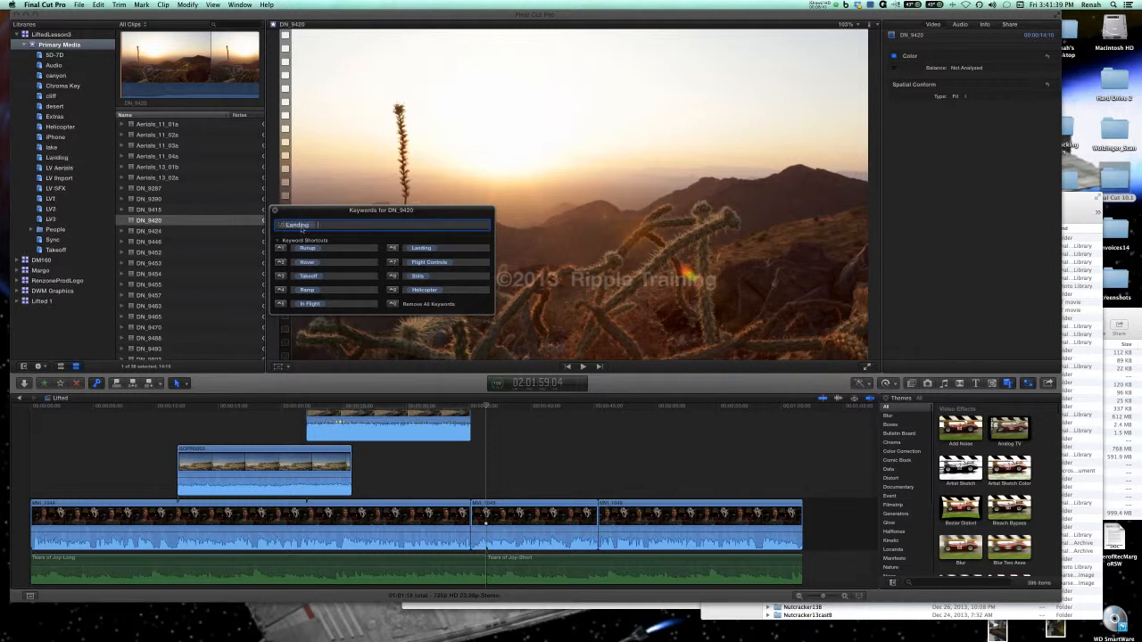
pyautogui.press('Return')
pyautogui.write('Ta')
pyautogui.press('Return')
# Try to add the Landing keyword to the DN_9420 clip again, including with its keyword shortcut.
pyautogui.write('L')
pyautogui.press('BackSpace')
pyautogui.press('BackSpace')
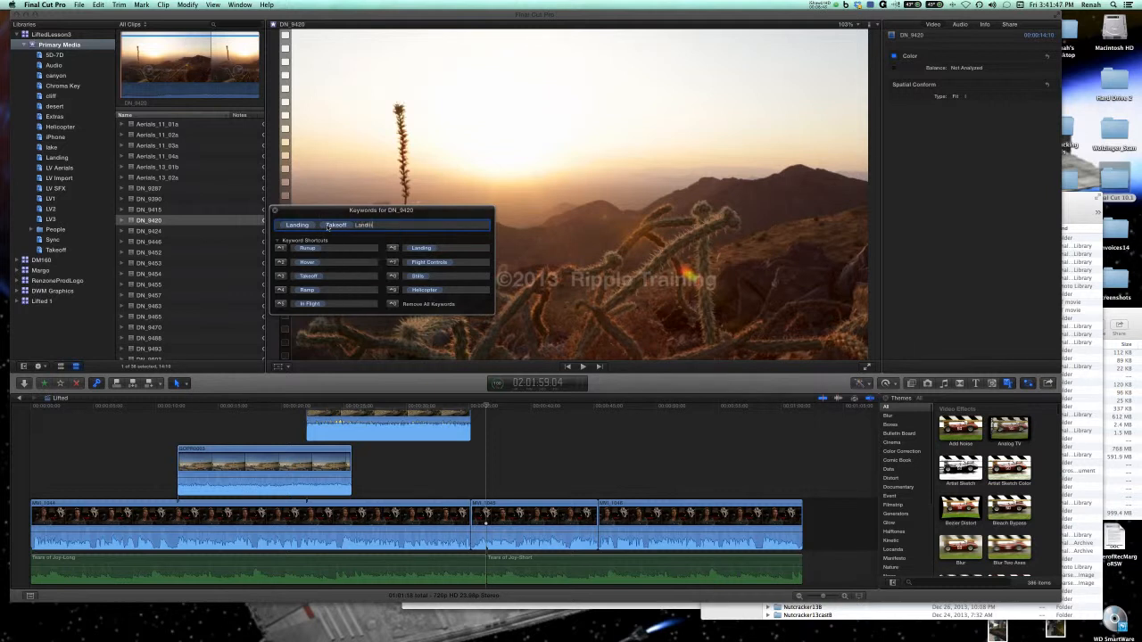
pyautogui.write('Landing')
pyautogui.press('BackSpace')
pyautogui.press('BackSpace')
pyautogui.press('BackSpace')
pyautogui.press('BackSpace')
pyautogui.press('BackSpace')
pyautogui.press('BackSpace')
pyautogui.press('BackSpace')
pyautogui.write('Lan')
pyautogui.click(447, 249)
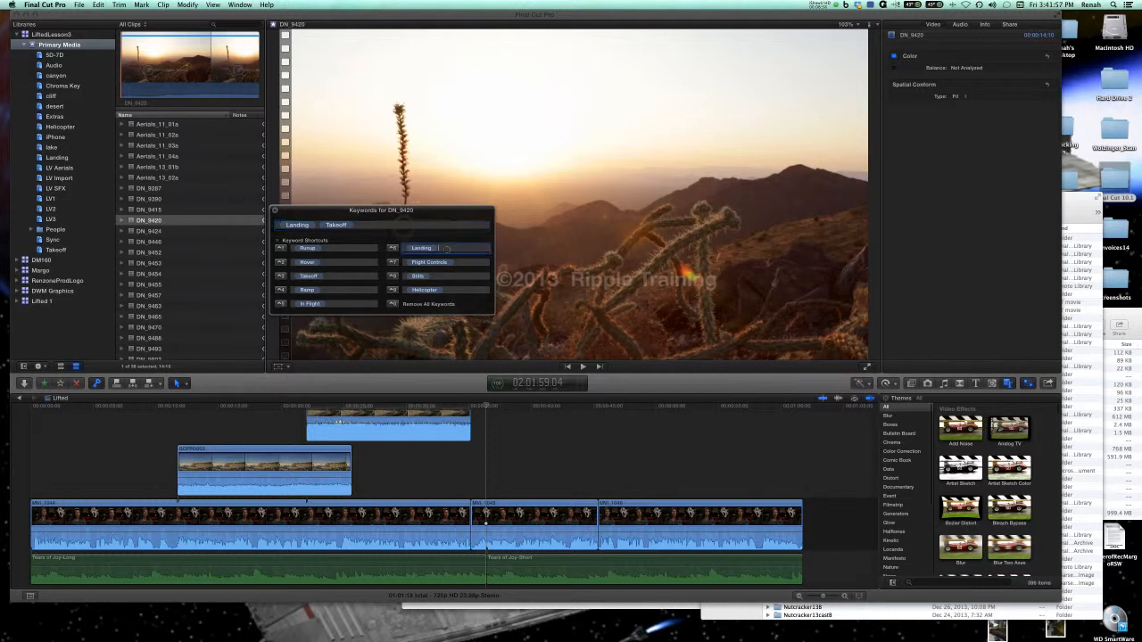
pyautogui.click(392, 250)
# Clear the Runup, Hover and Takeoff keywords from the first three keyword shortcuts.
pyautogui.click(335, 249)
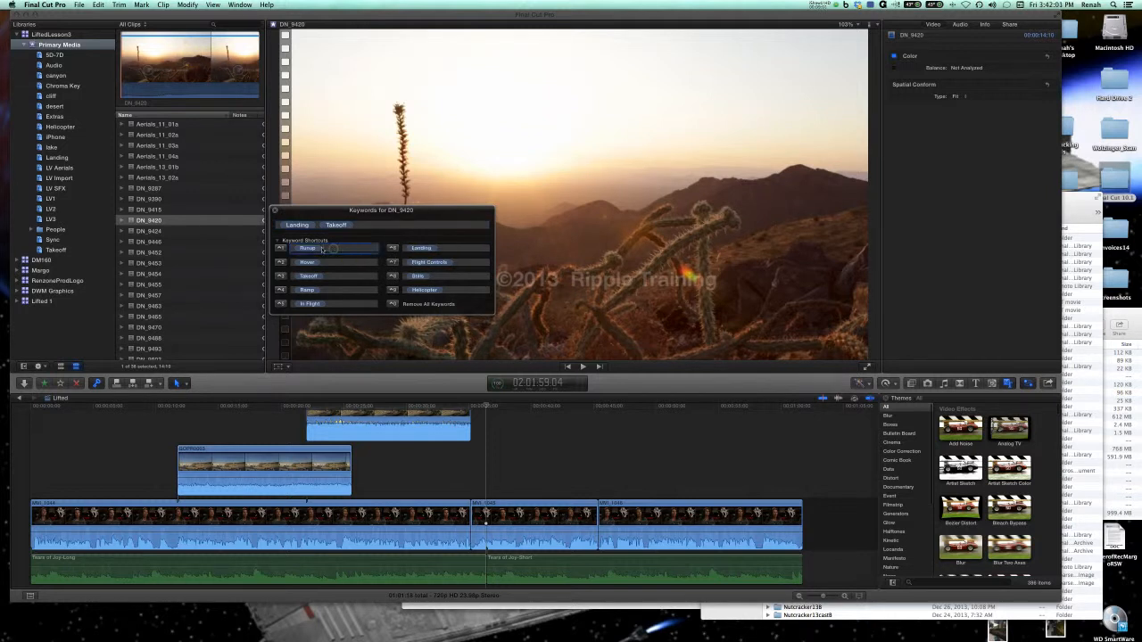
pyautogui.press('BackSpace')
pyautogui.click(323, 261)
pyautogui.press('BackSpace')
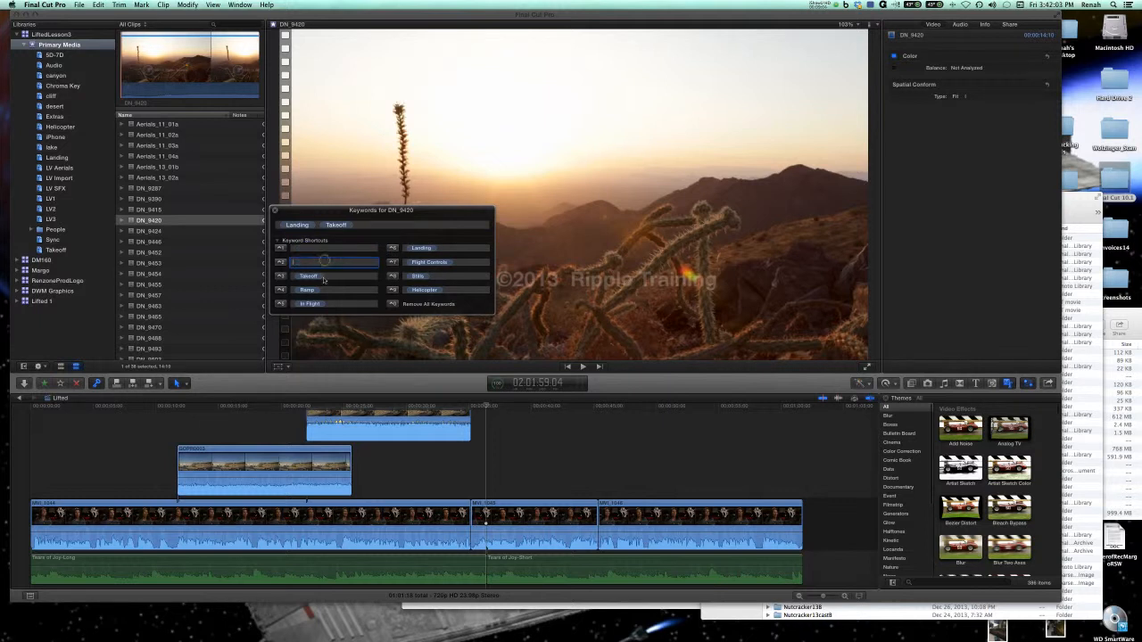
pyautogui.click(325, 277)
pyautogui.press('BackSpace')
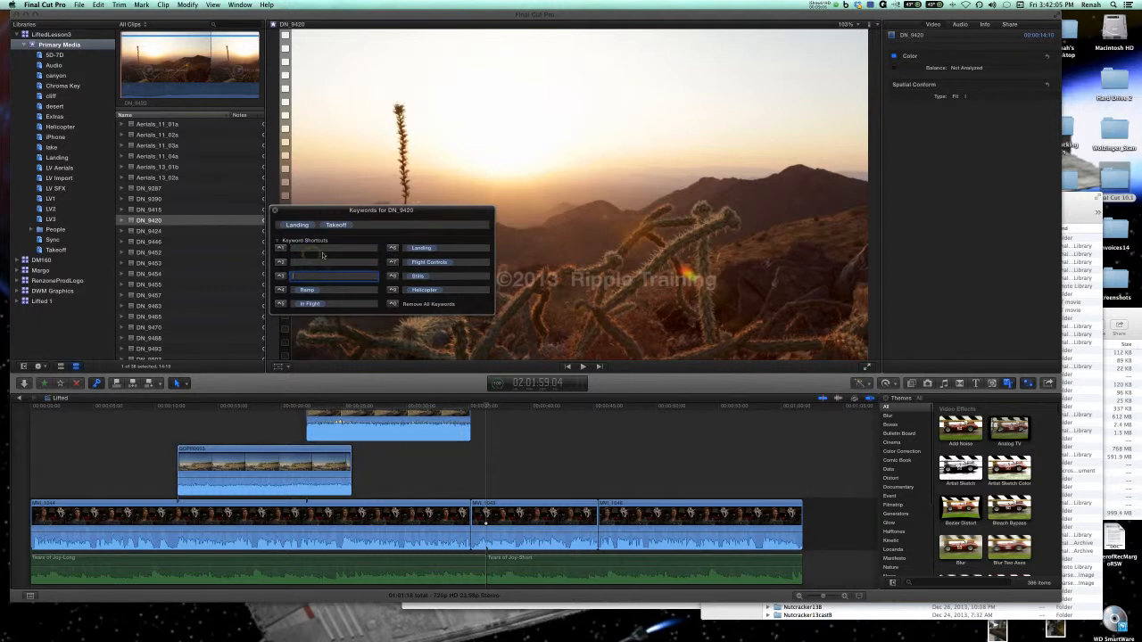
# Assign the keyword Landing to the first keyword shortcut and reselect the DN_9420 clip.
pyautogui.click(323, 249)
pyautogui.write('Landing')
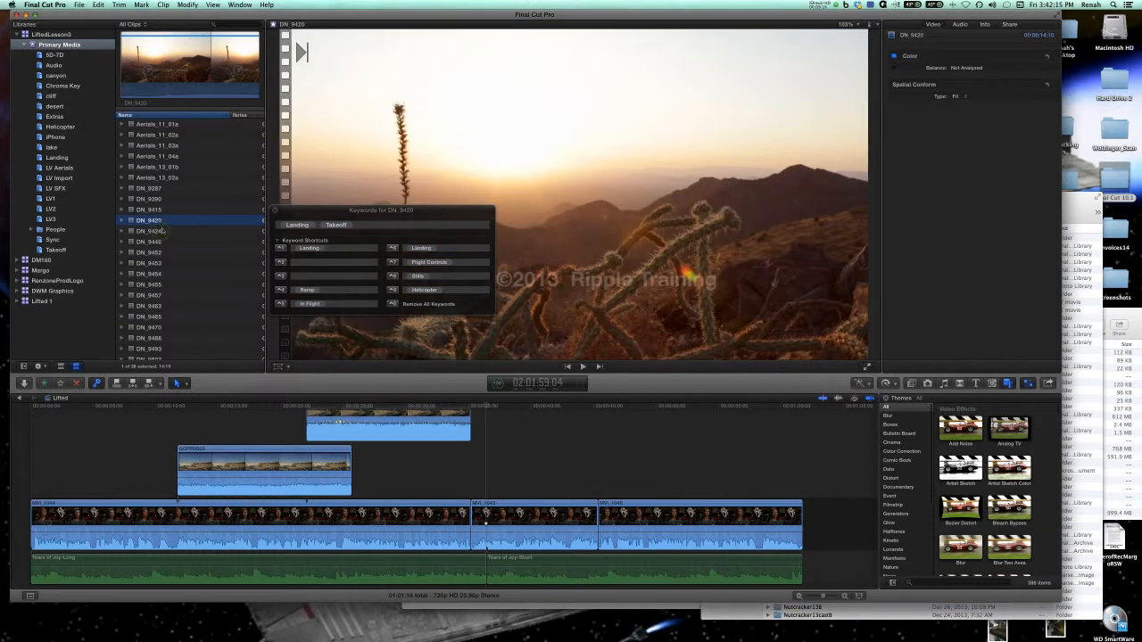
pyautogui.click(166, 221)
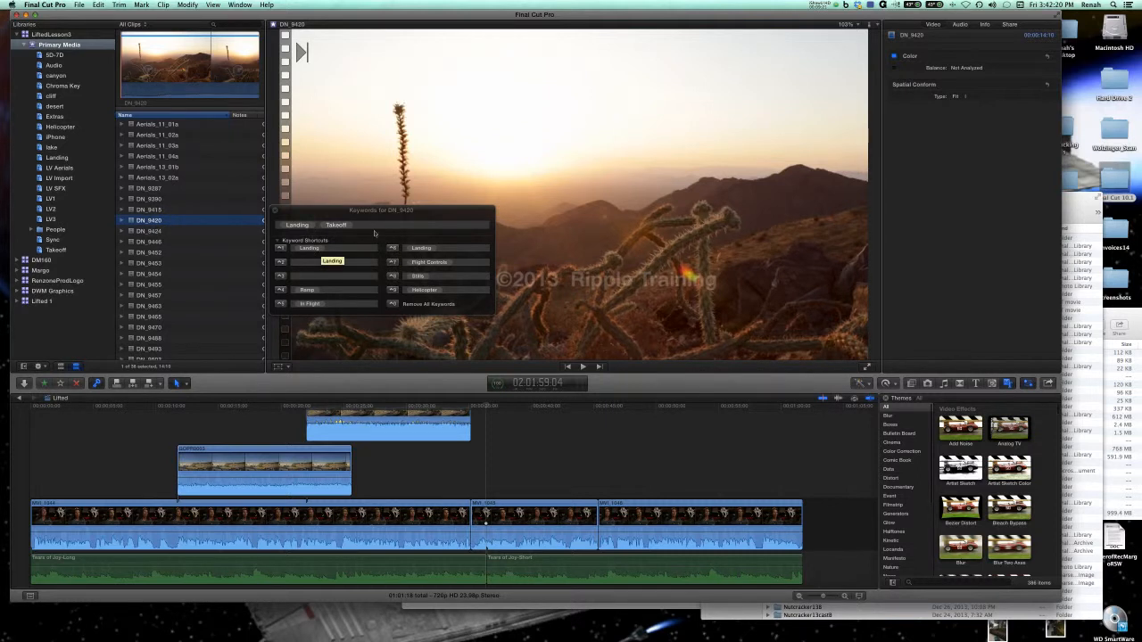
# Assign helicopter to the second keyword shortcut and apply that keyword to the DN_9420 clip.
pyautogui.click(312, 263)
pyautogui.write('ma')
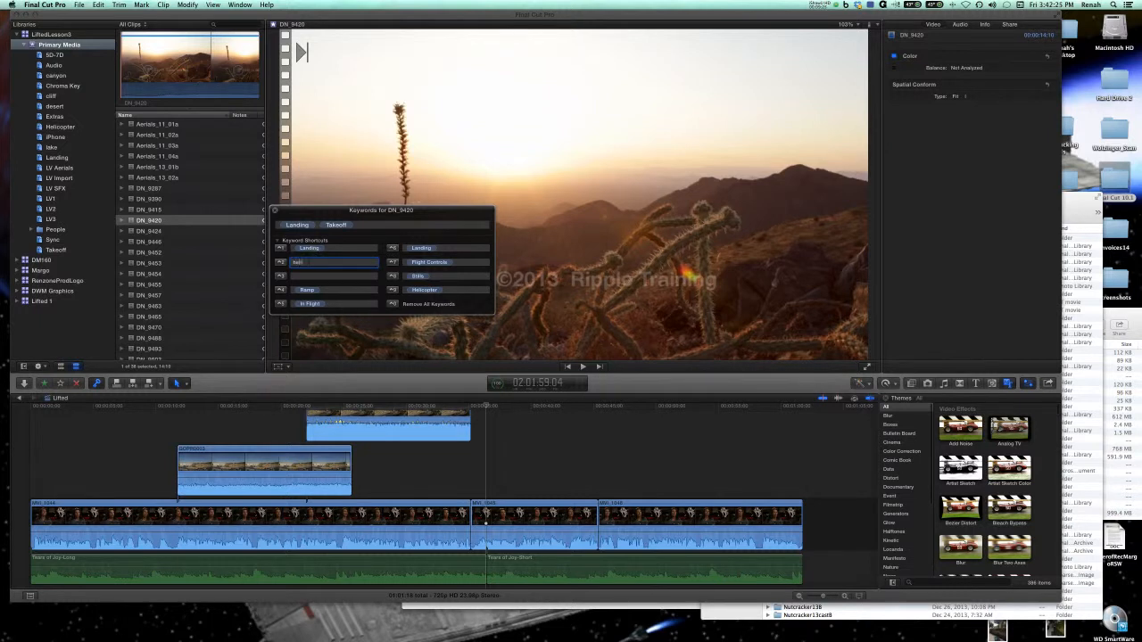
pyautogui.write('licopter')
pyautogui.click(282, 264)
pyautogui.click(156, 211)
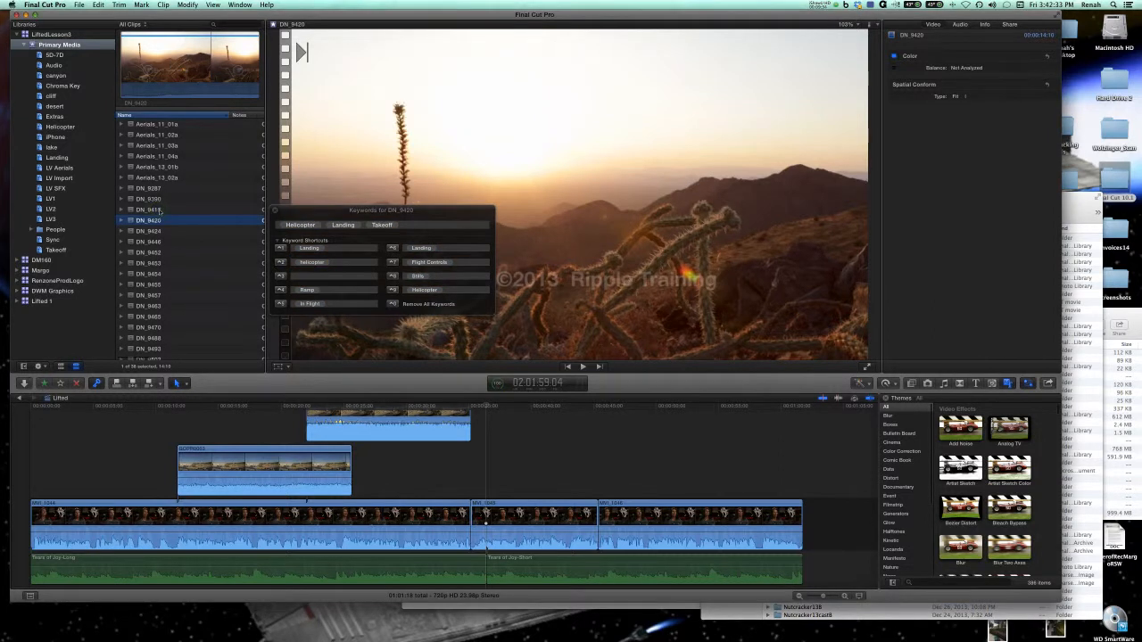
pyautogui.click(156, 220)
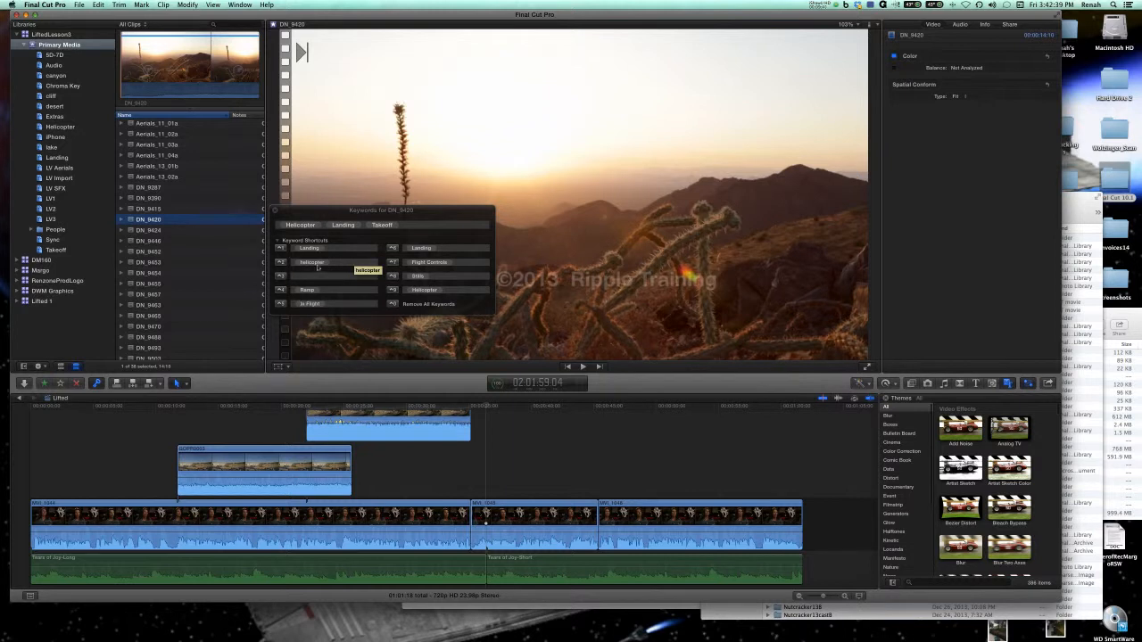
# Clear the helicopter, Landing and Ramp keywords from the second, first and fourth keyword shortcuts.
pyautogui.click(334, 262)
pyautogui.press('BackSpace')
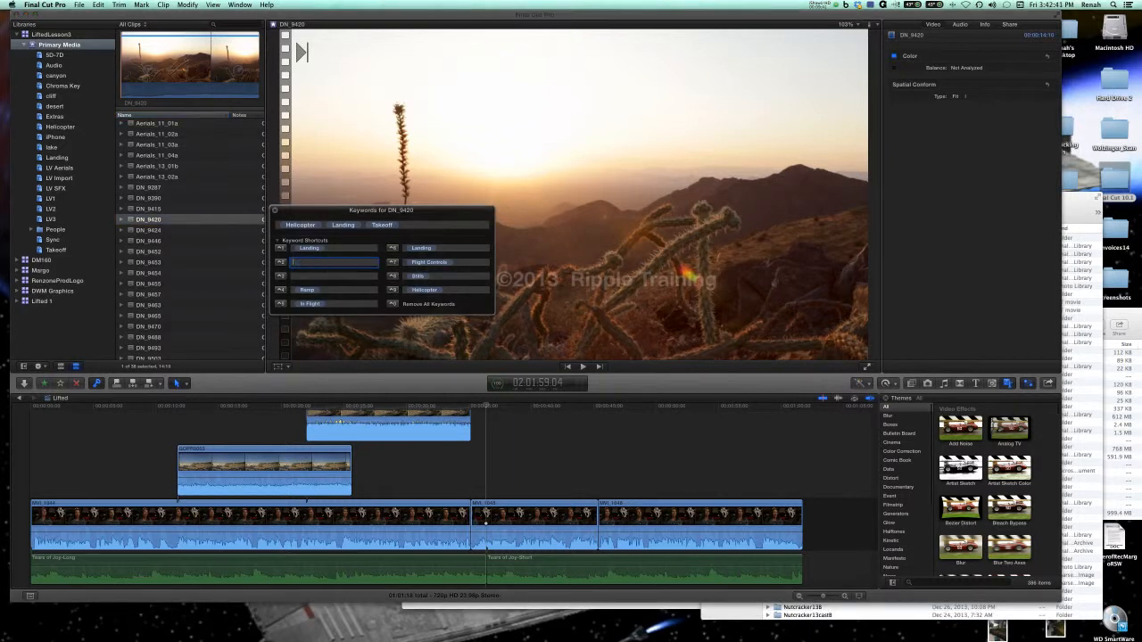
pyautogui.click(332, 248)
pyautogui.press('BackSpace')
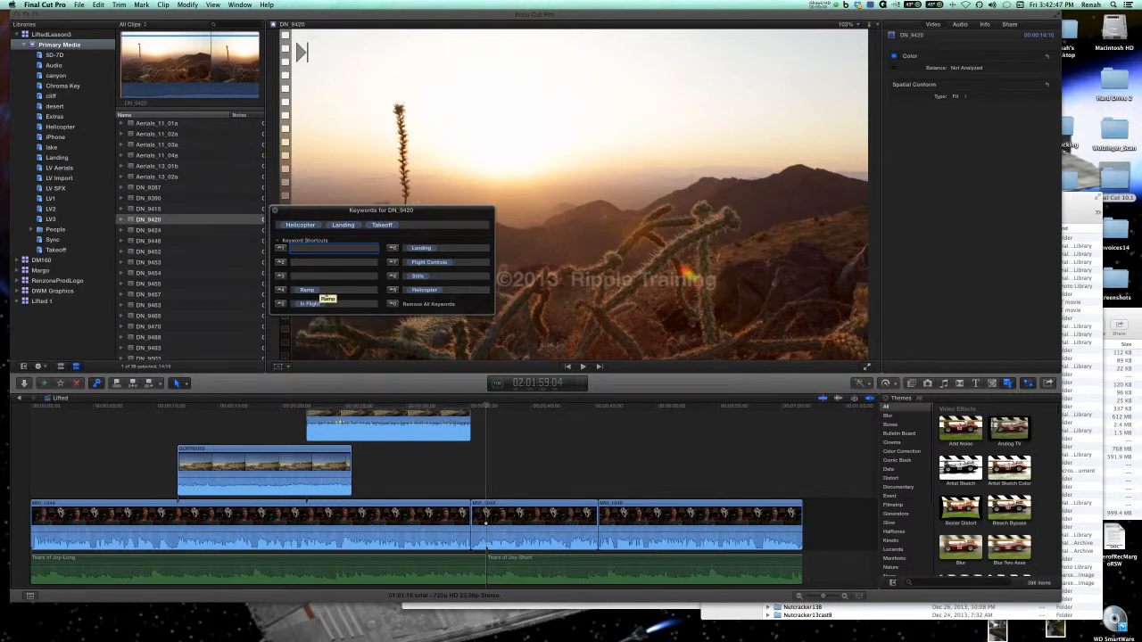
pyautogui.click(327, 292)
pyautogui.press('BackSpace')
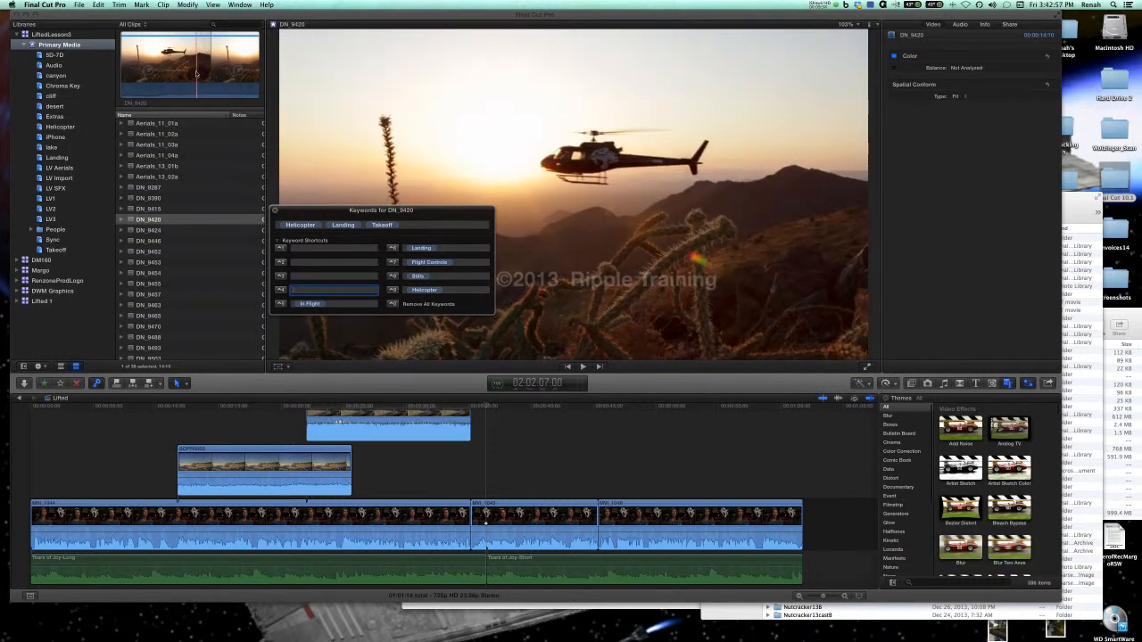
pyautogui.click(214, 5)
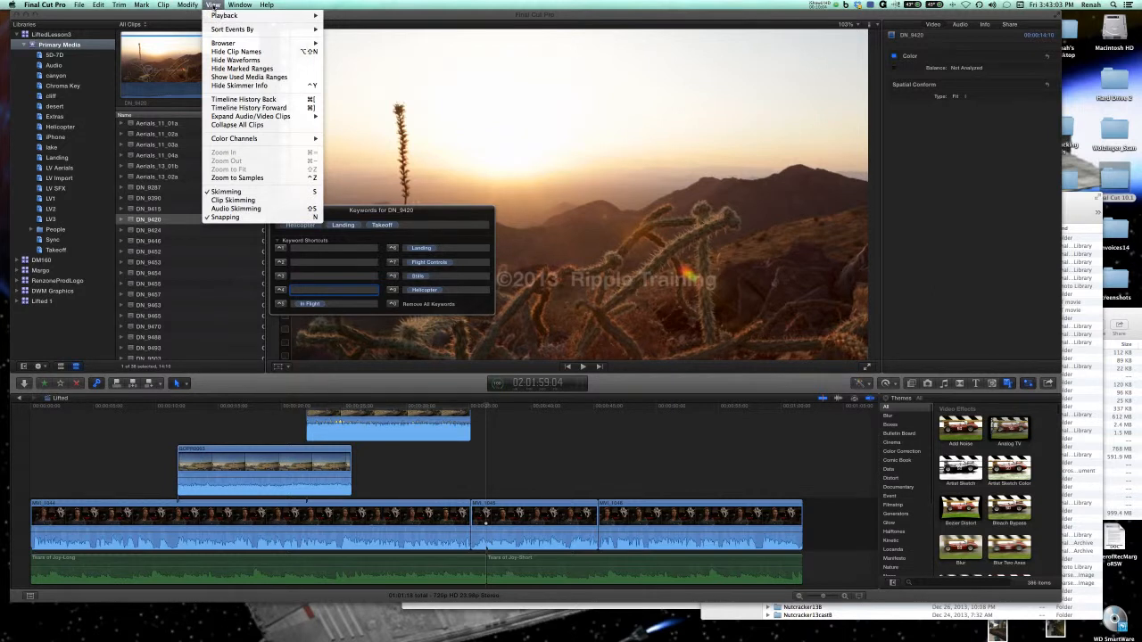
pyautogui.moveTo(164, 5)
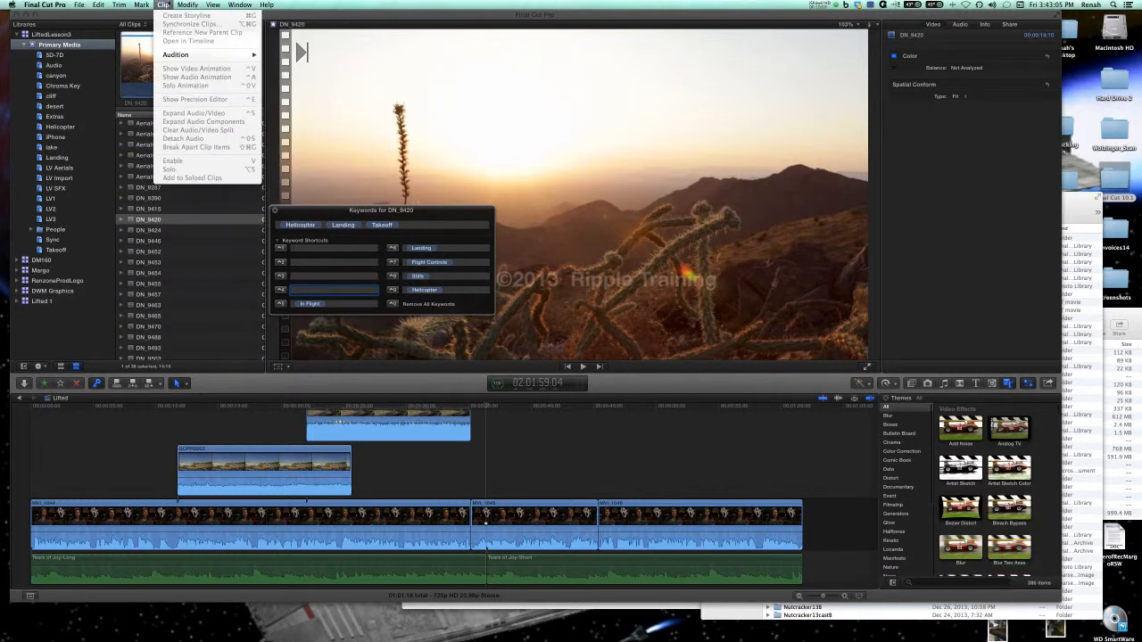
pyautogui.moveTo(267, 5)
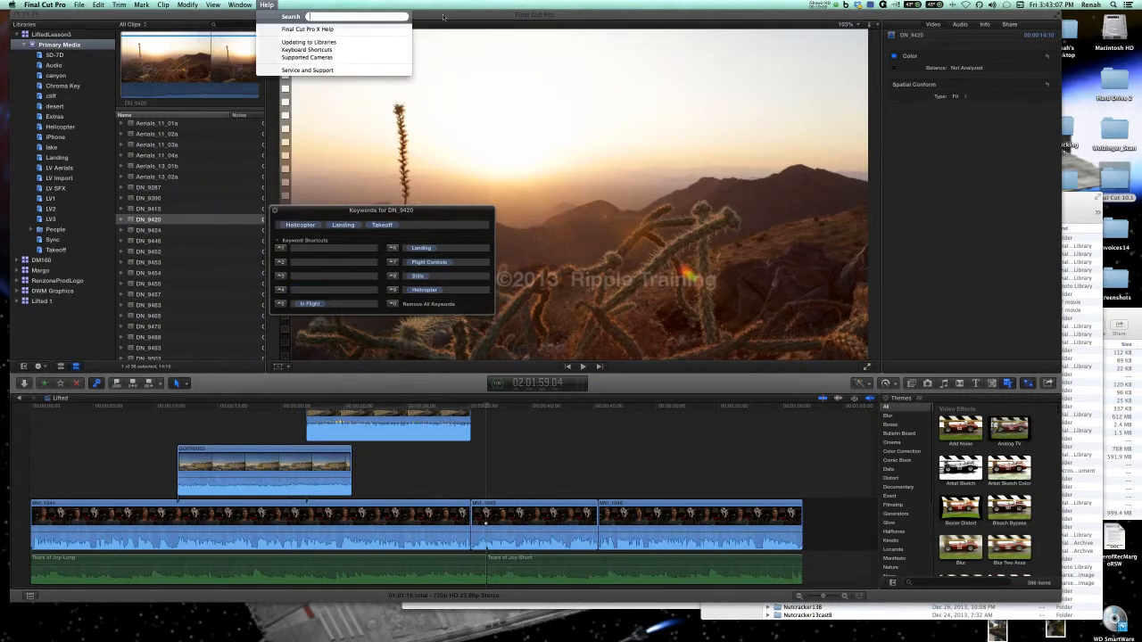
pyautogui.click(443, 16)
pyautogui.click(821, 5)
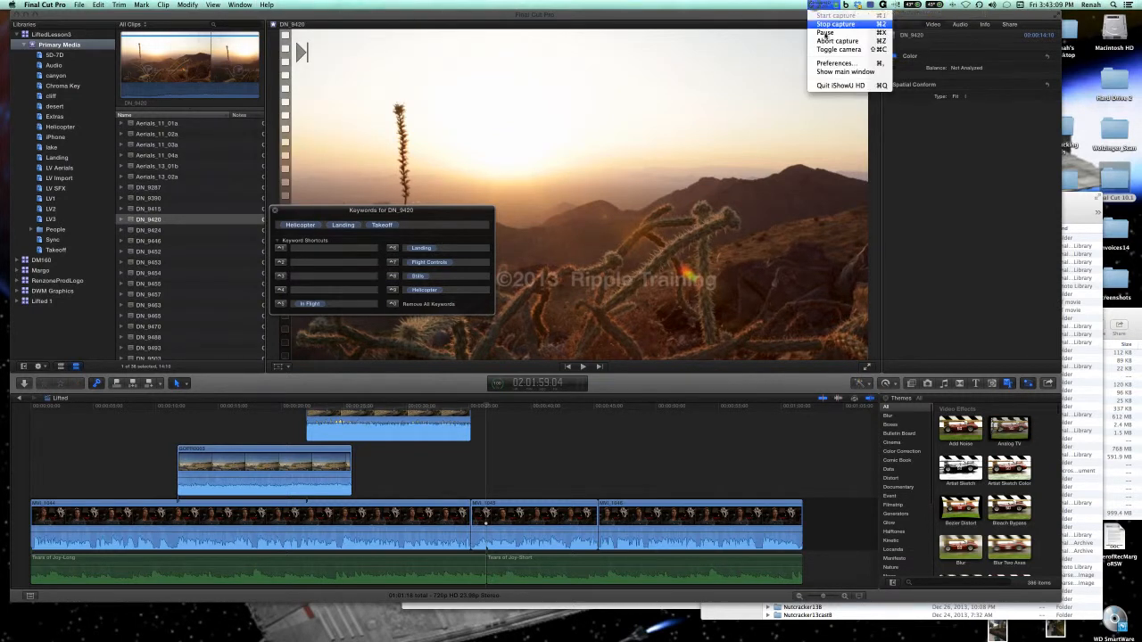
# Turn on the skimmer info display and skim through the DN_9420 clip.
pyautogui.click(825, 33)
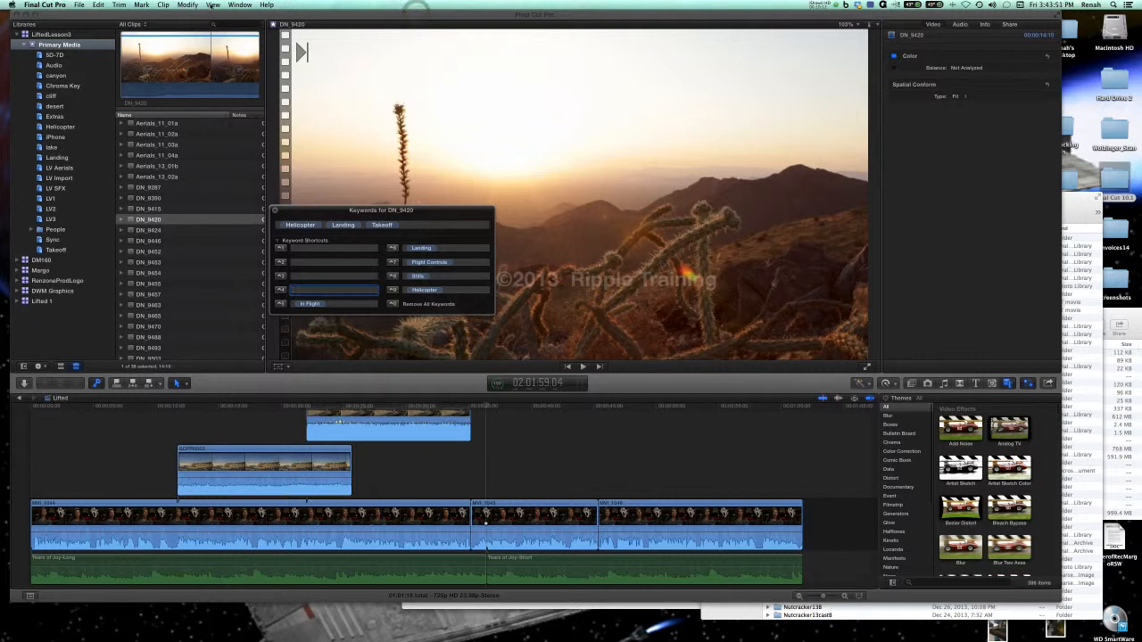
pyautogui.click(214, 4)
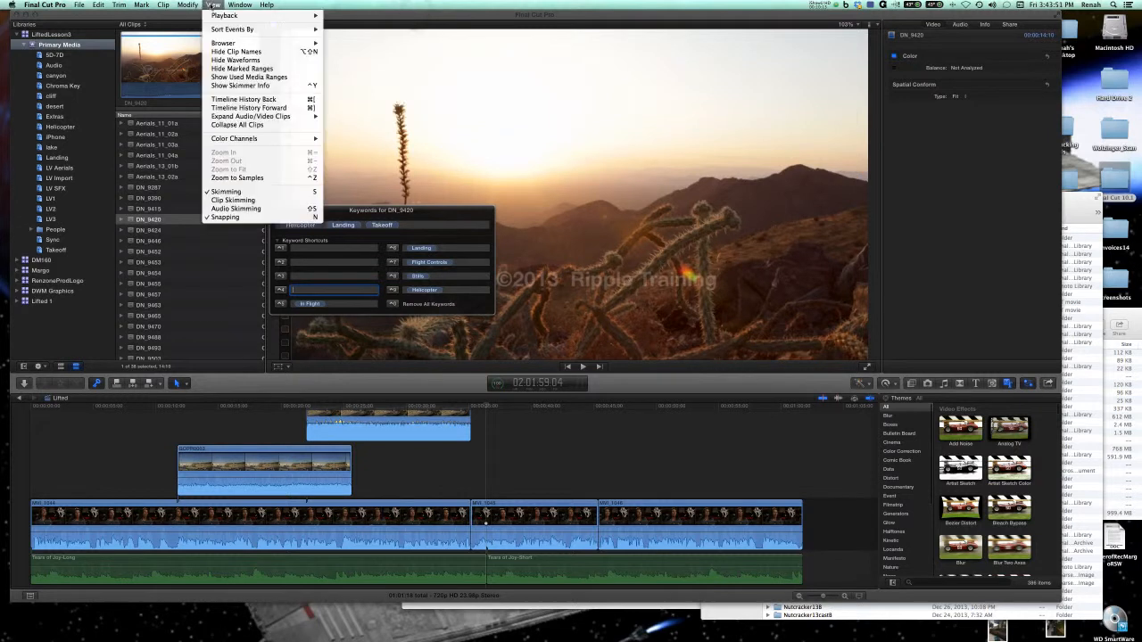
pyautogui.click(239, 86)
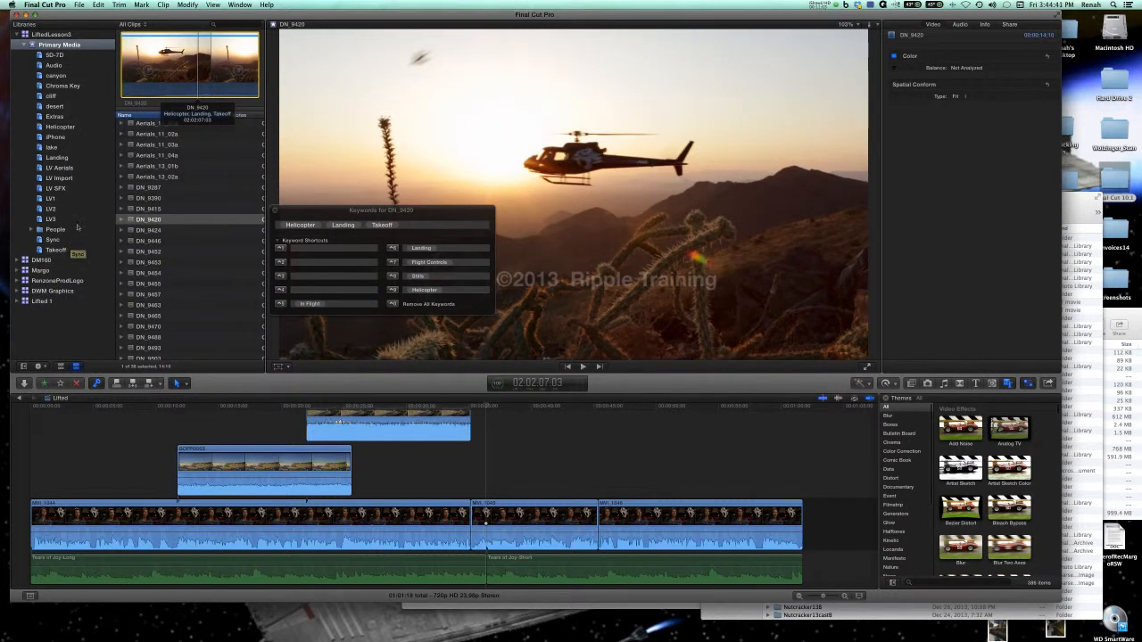
pyautogui.scroll(2, 174, 234)
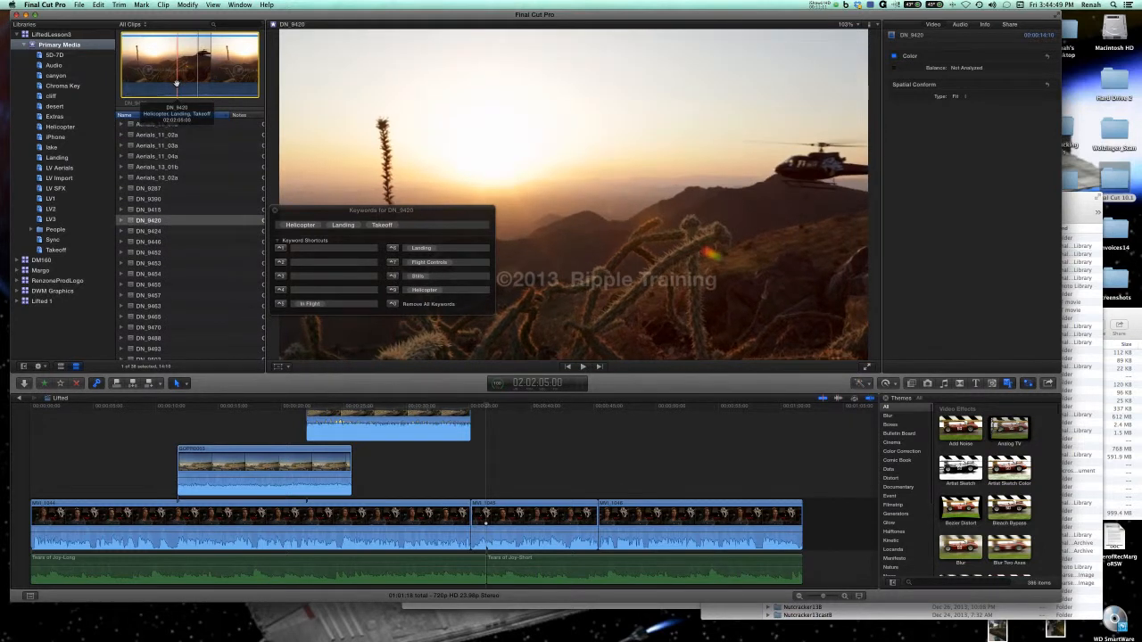
pyautogui.press('space')
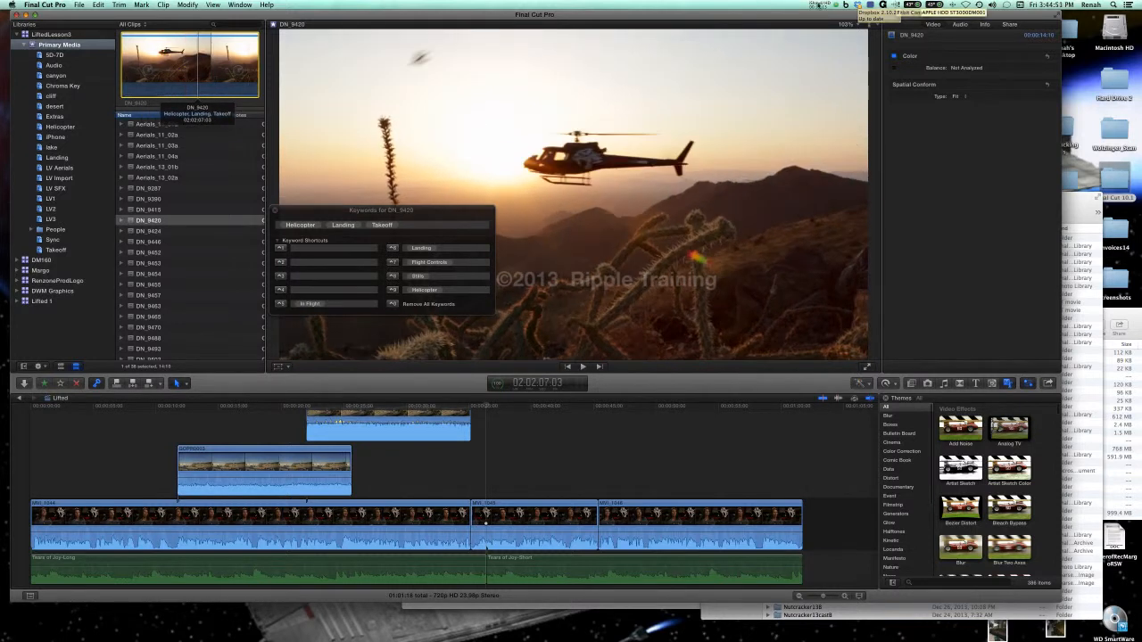
pyautogui.click(858, 5)
pyautogui.click(782, 71)
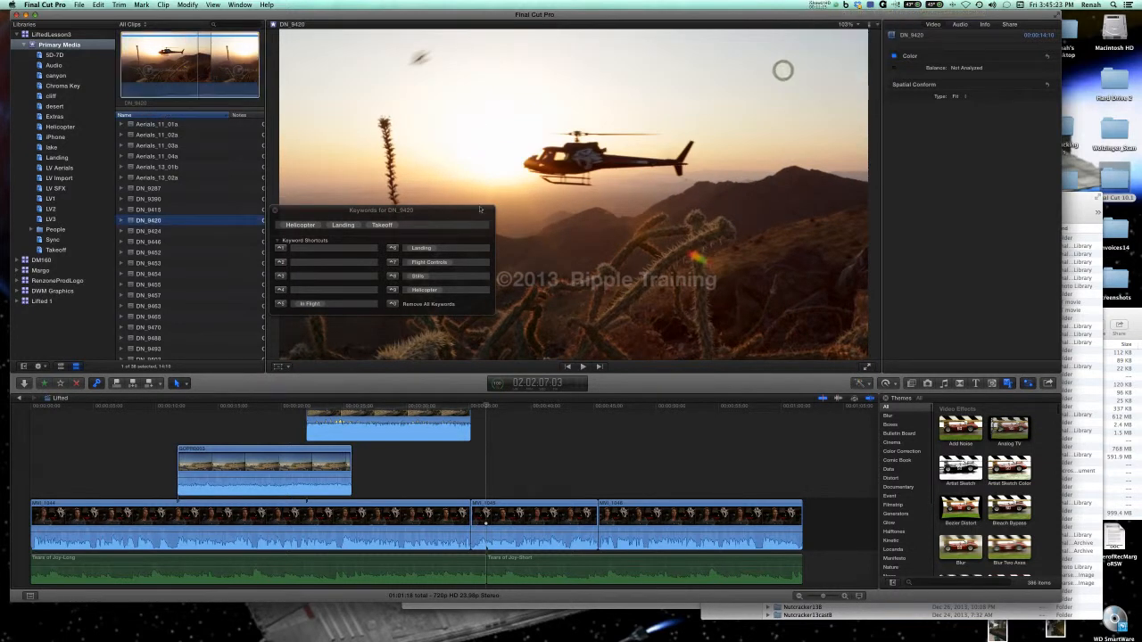
# Expand the DN_9420 clip's keyword listing, widen the browser slightly and close the keyword editor.
pyautogui.click(120, 220)
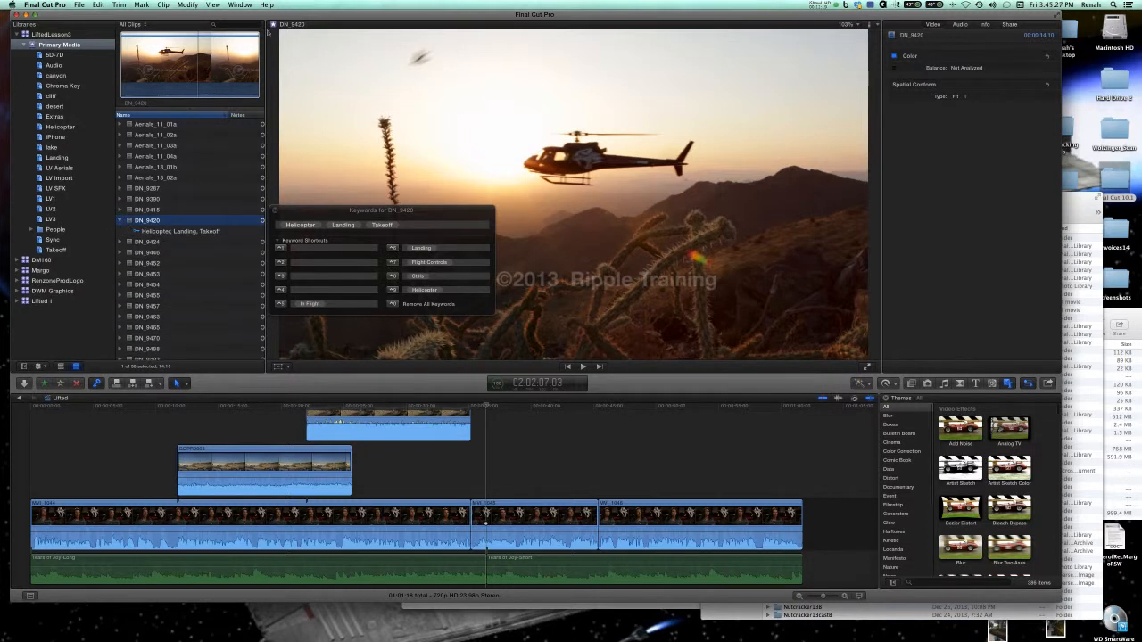
pyautogui.moveTo(266, 33)
pyautogui.mouseDown()
pyautogui.moveTo(410, 35)
pyautogui.moveTo(268, 37)
pyautogui.mouseUp()
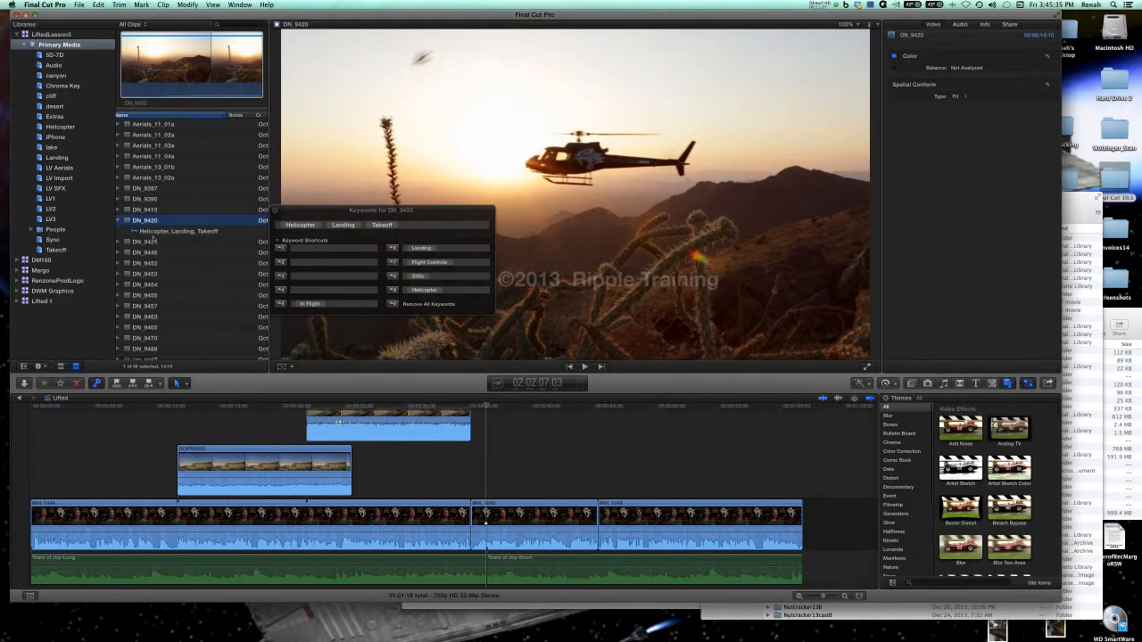
pyautogui.click(275, 211)
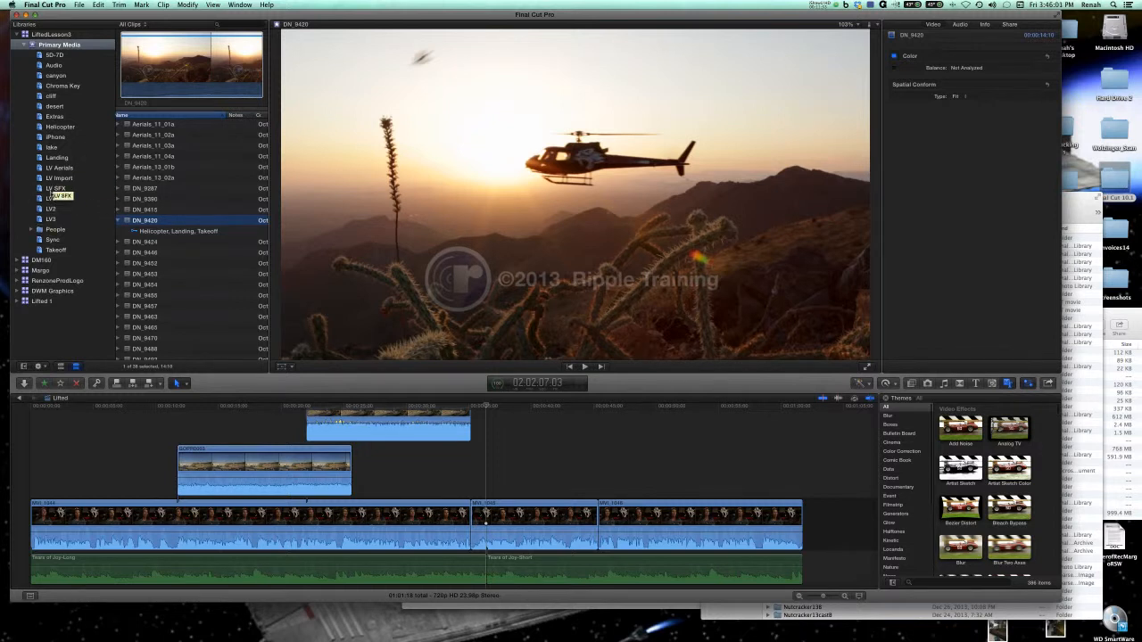
# Review the keyword and analysis options in the Import preferences and close the preferences.
pyautogui.click(46, 5)
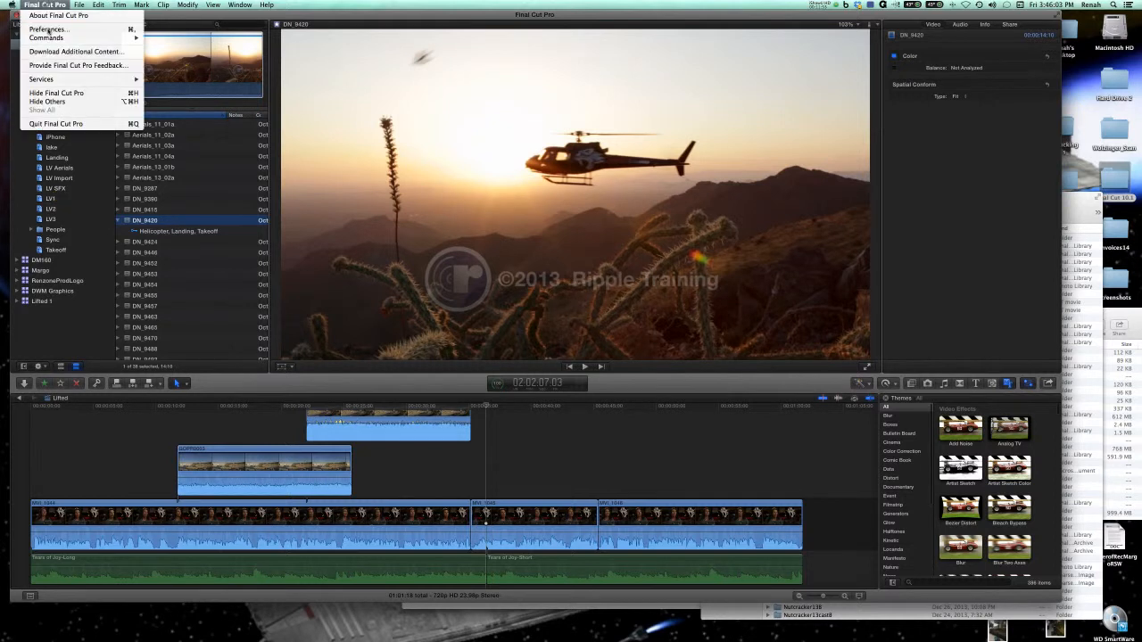
pyautogui.click(49, 29)
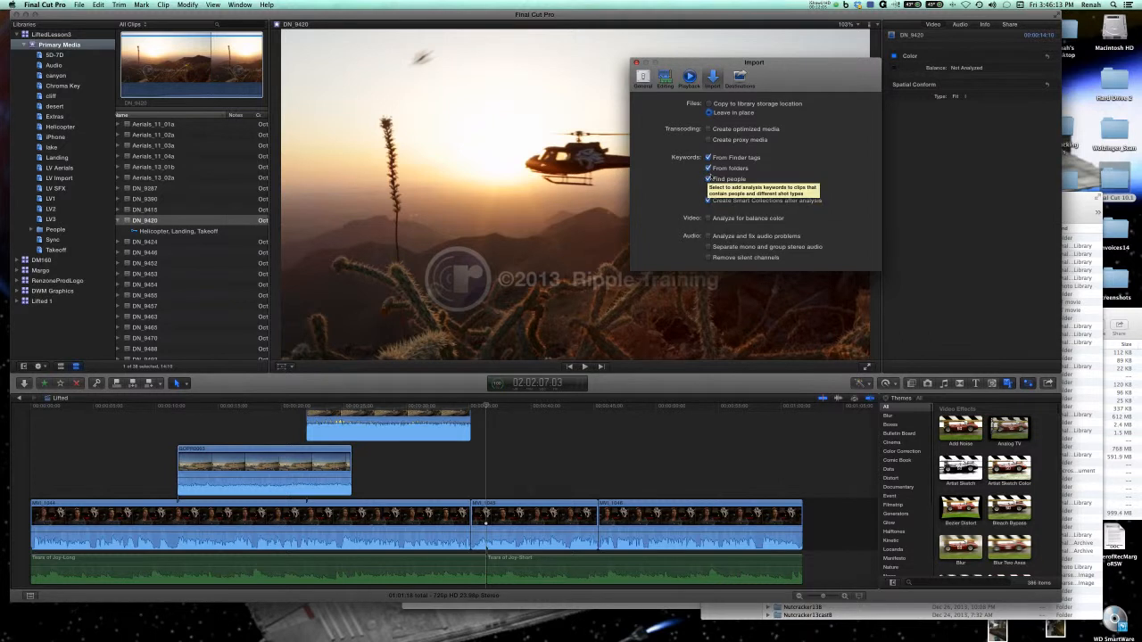
pyautogui.click(637, 63)
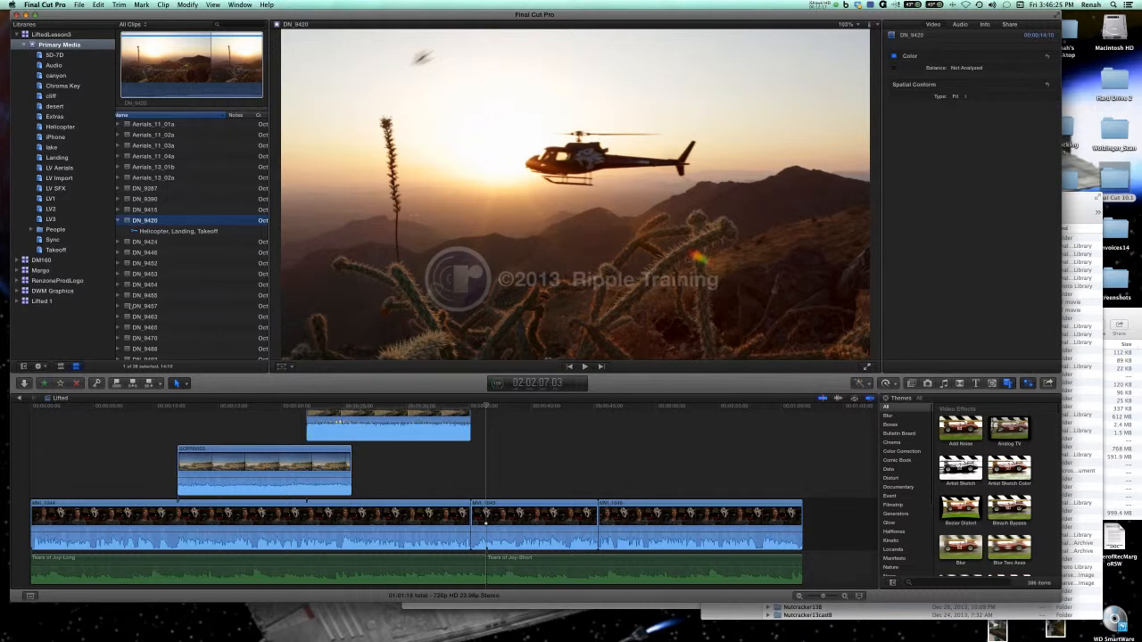
# Show the browser clips in filmstrip view and reduce the number of thumbnails per clip, comparing it with list view.
pyautogui.click(60, 367)
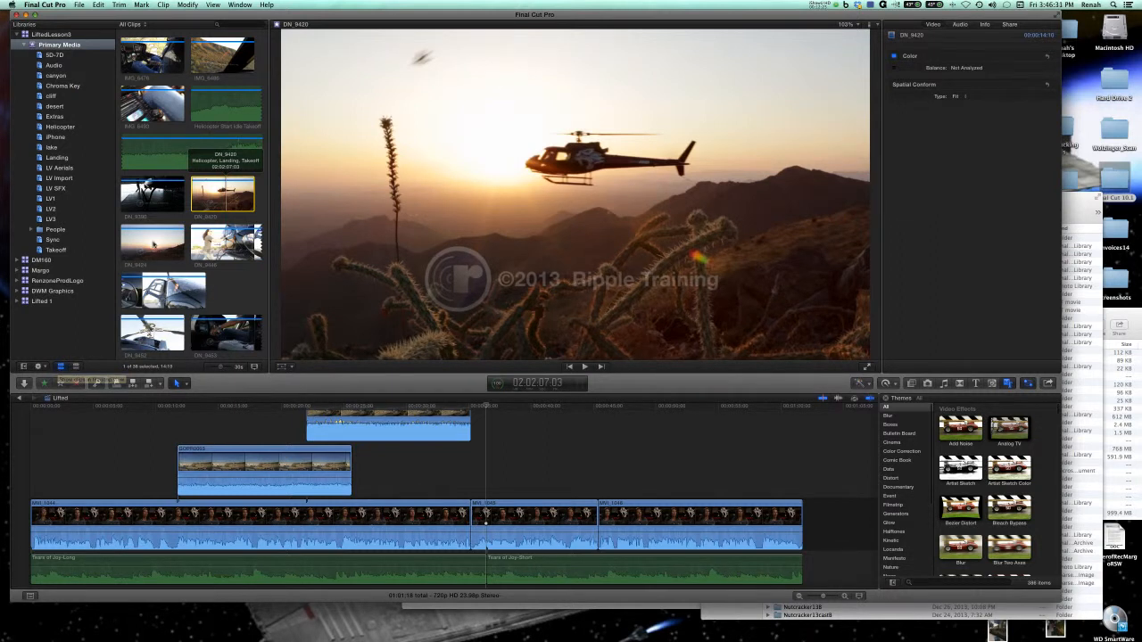
pyautogui.moveTo(220, 369); pyautogui.dragTo(214, 369)
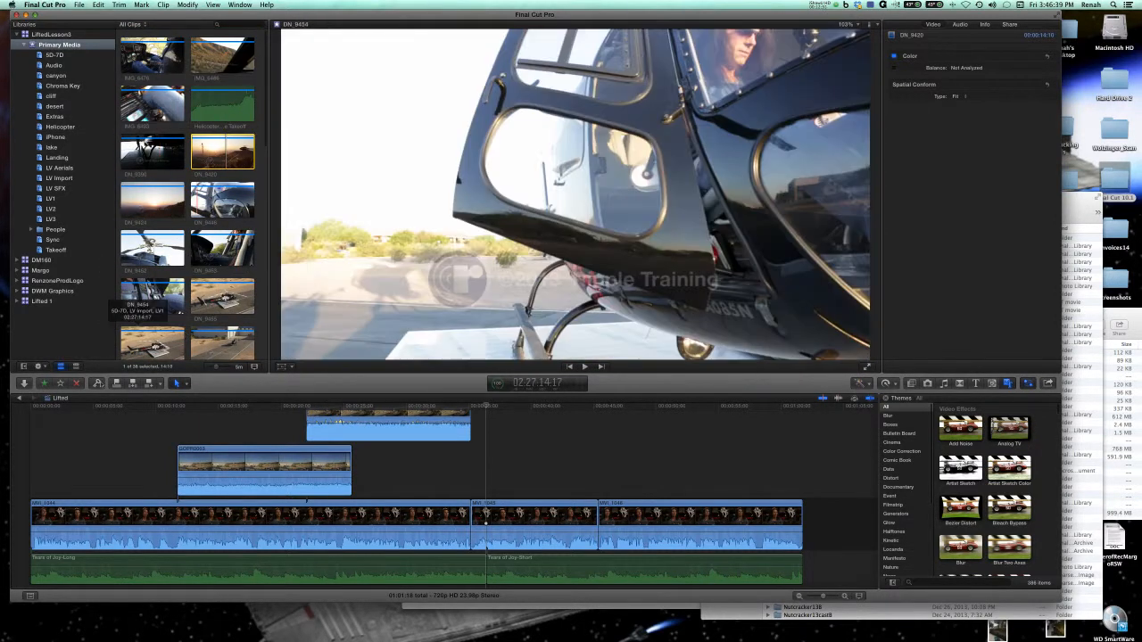
pyautogui.click(76, 366)
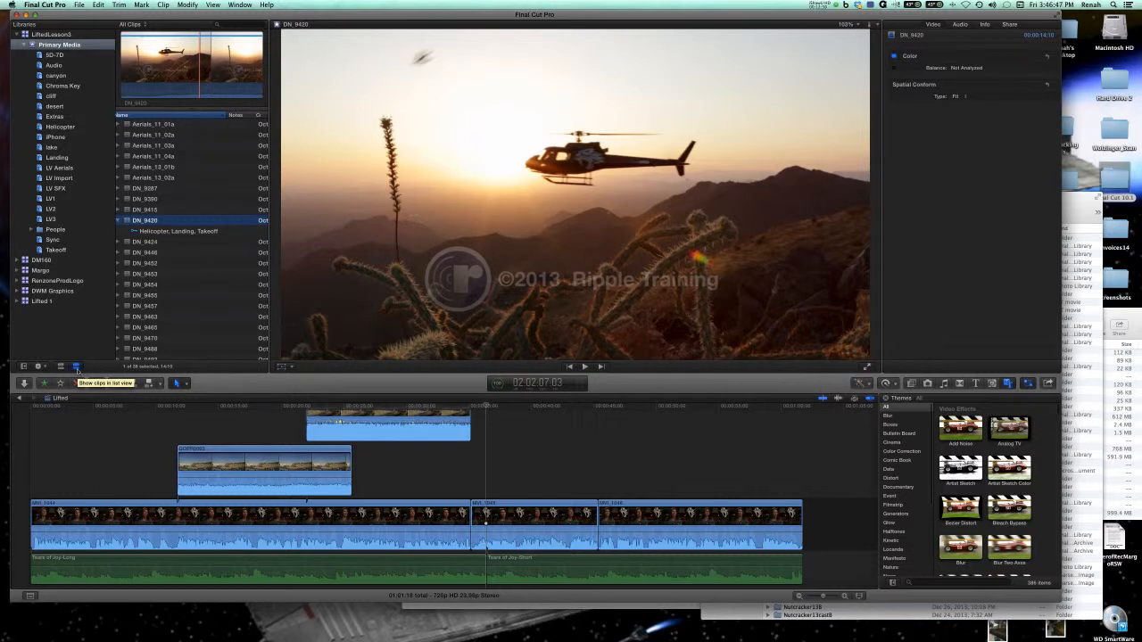
pyautogui.click(60, 367)
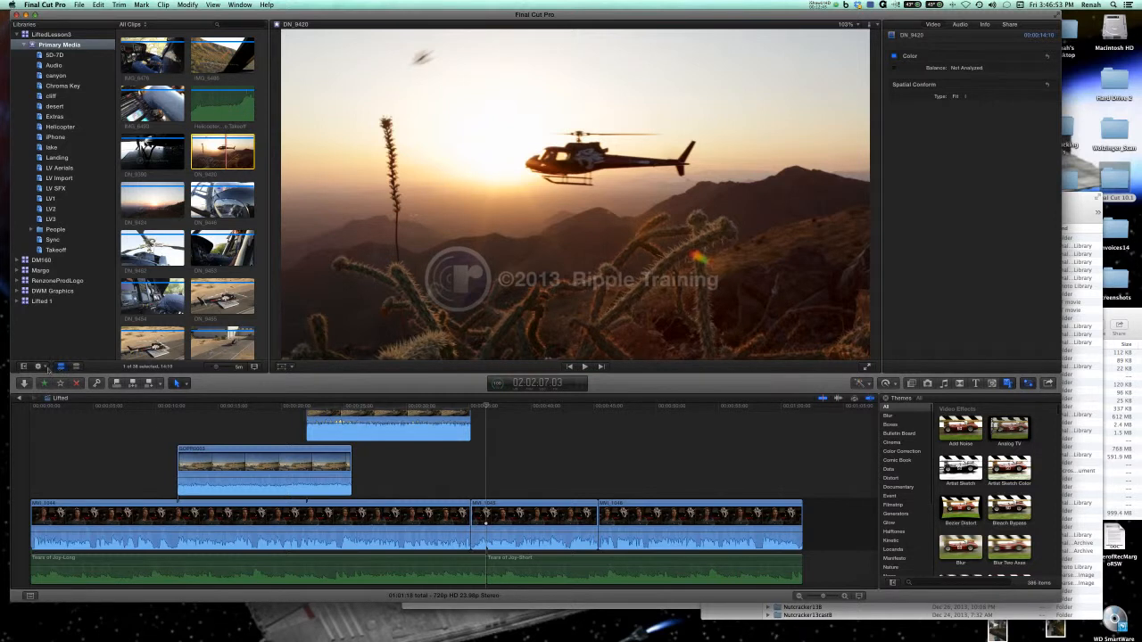
# Sort the browser's filmstrip clips by Name.
pyautogui.click(47, 368)
pyautogui.click(47, 368)
pyautogui.click(47, 367)
pyautogui.moveTo(54, 385)
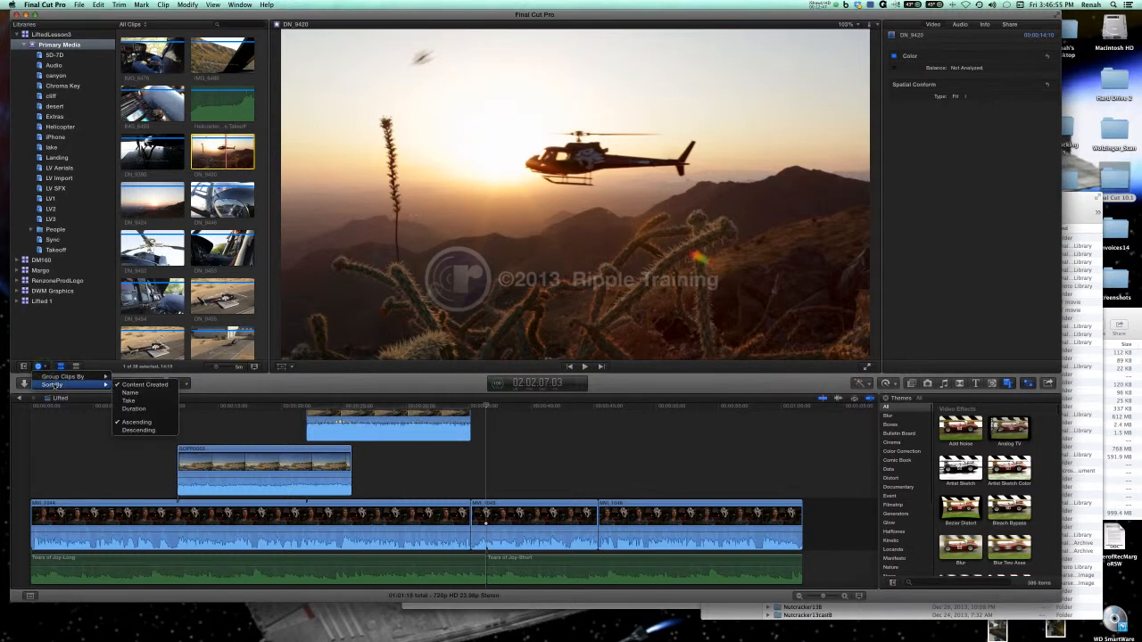
pyautogui.click(130, 397)
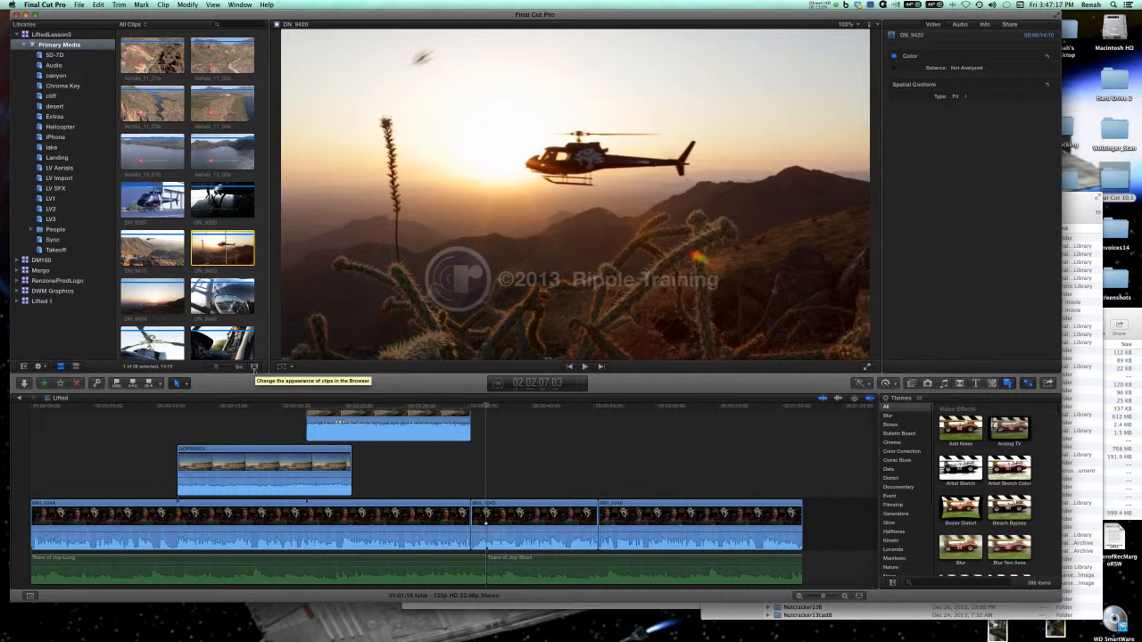
# Show audio waveforms on the browser clips and enlarge the clip height.
pyautogui.click(254, 367)
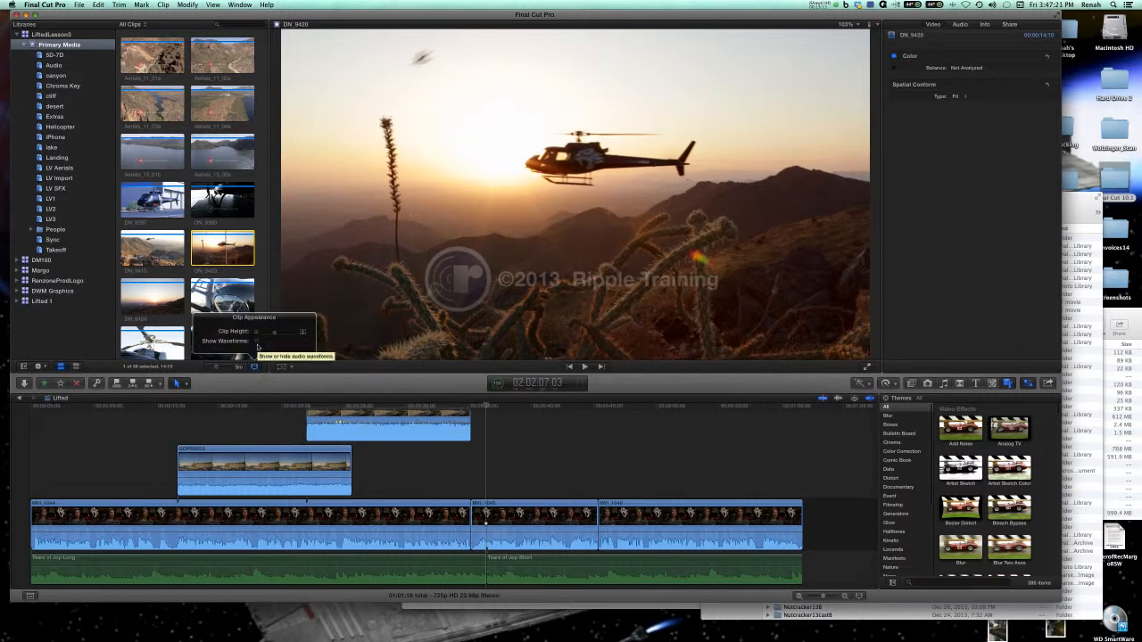
pyautogui.click(257, 343)
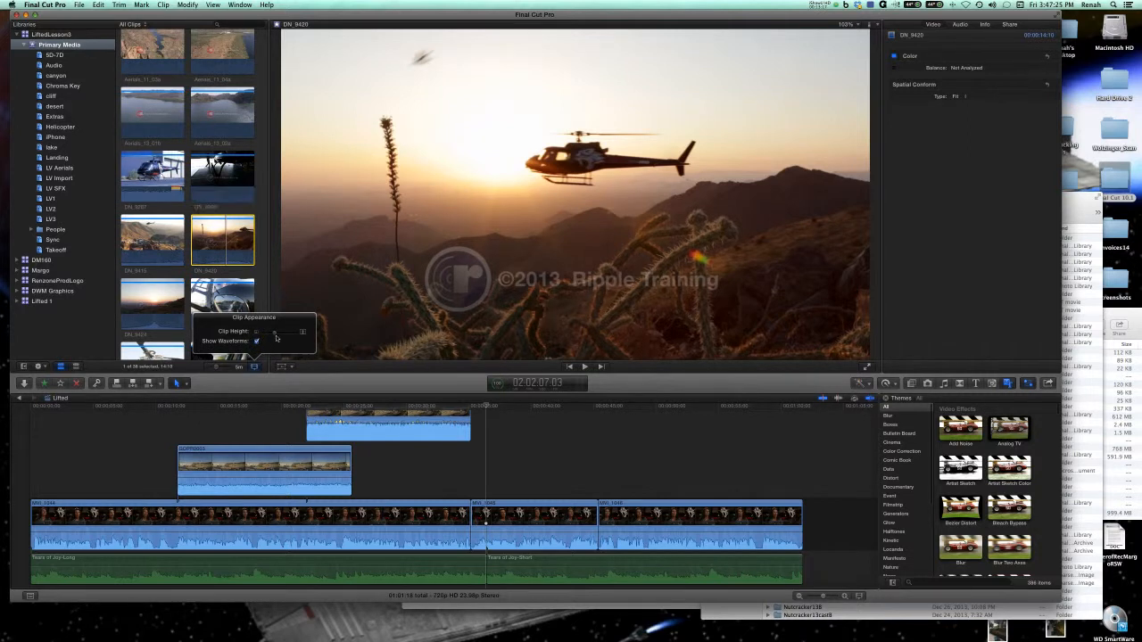
pyautogui.moveTo(276, 339); pyautogui.dragTo(286, 336)
pyautogui.click(234, 259)
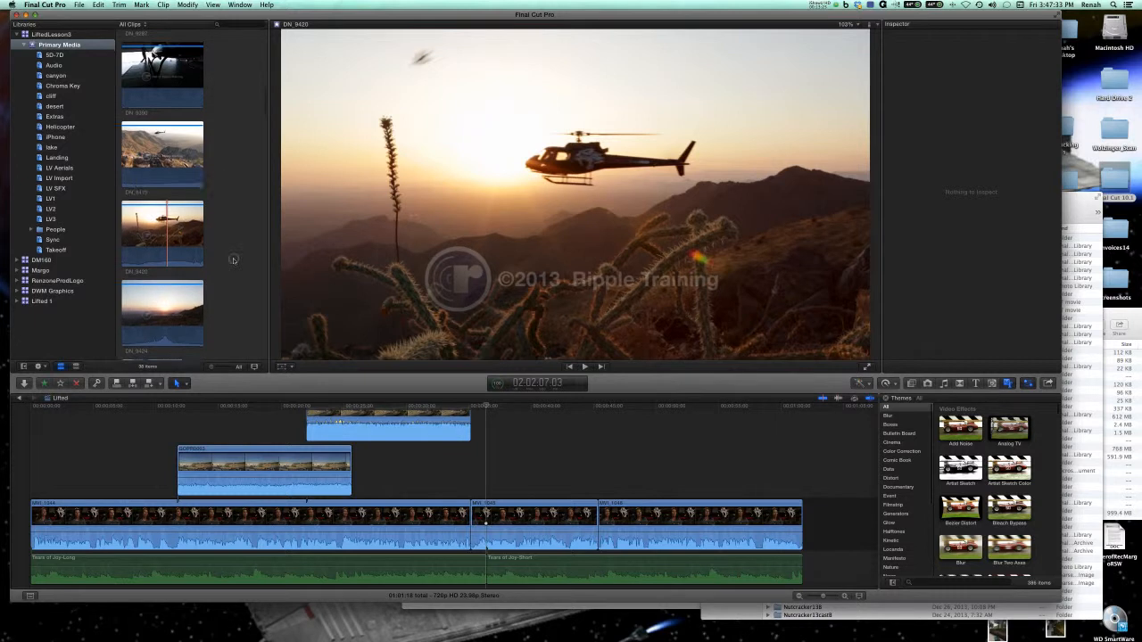
# Reduce the browser clip height and fit each clip's filmstrip to a single thumbnail.
pyautogui.click(253, 366)
pyautogui.moveTo(284, 337); pyautogui.dragTo(267, 329)
pyautogui.click(237, 259)
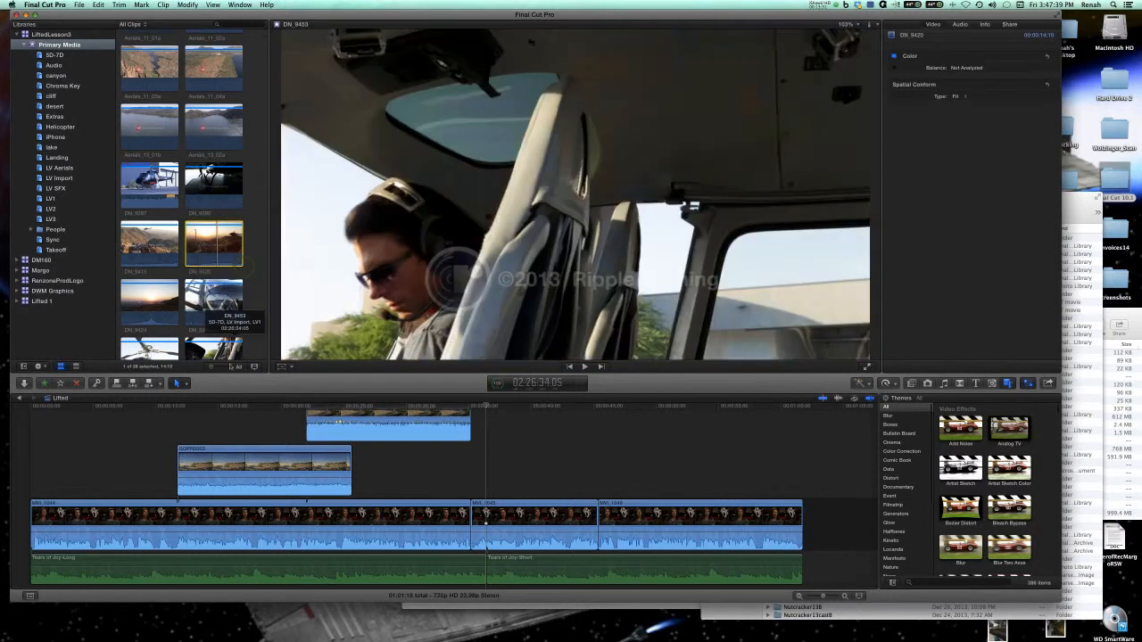
pyautogui.moveTo(214, 368); pyautogui.dragTo(225, 370)
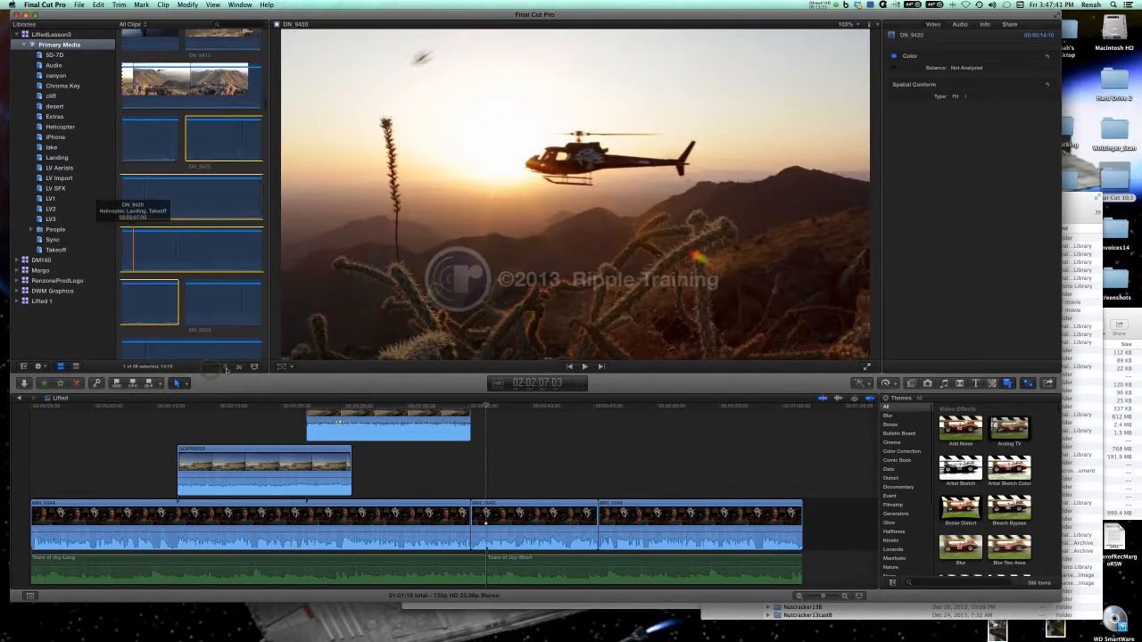
pyautogui.hotkey('shift', 'z')
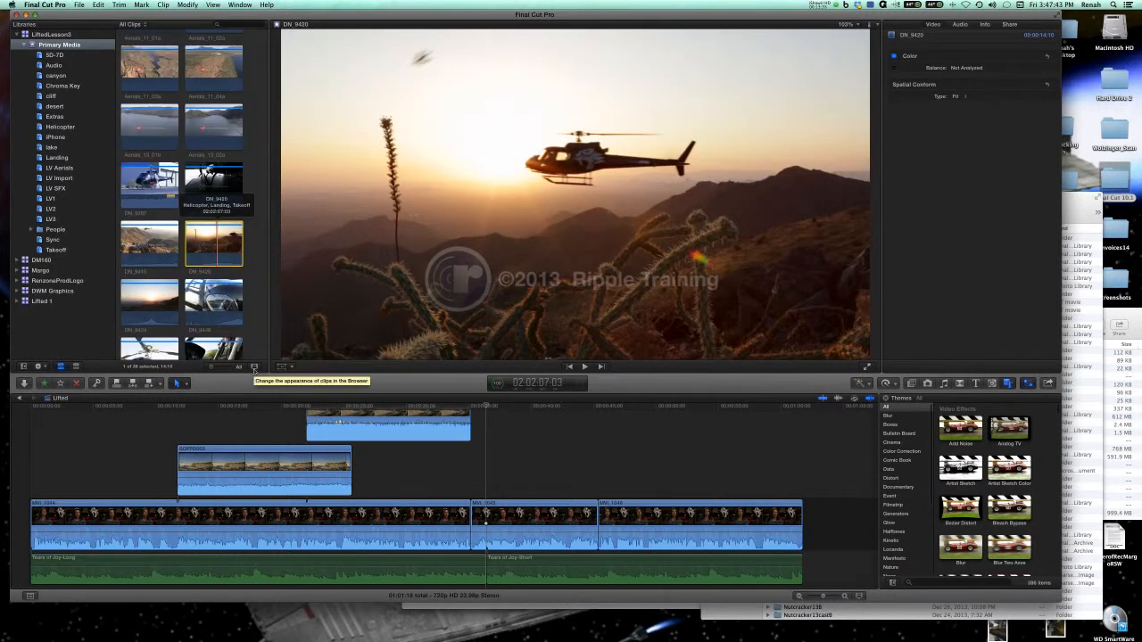
# Increase the browser clip height slightly.
pyautogui.click(255, 368)
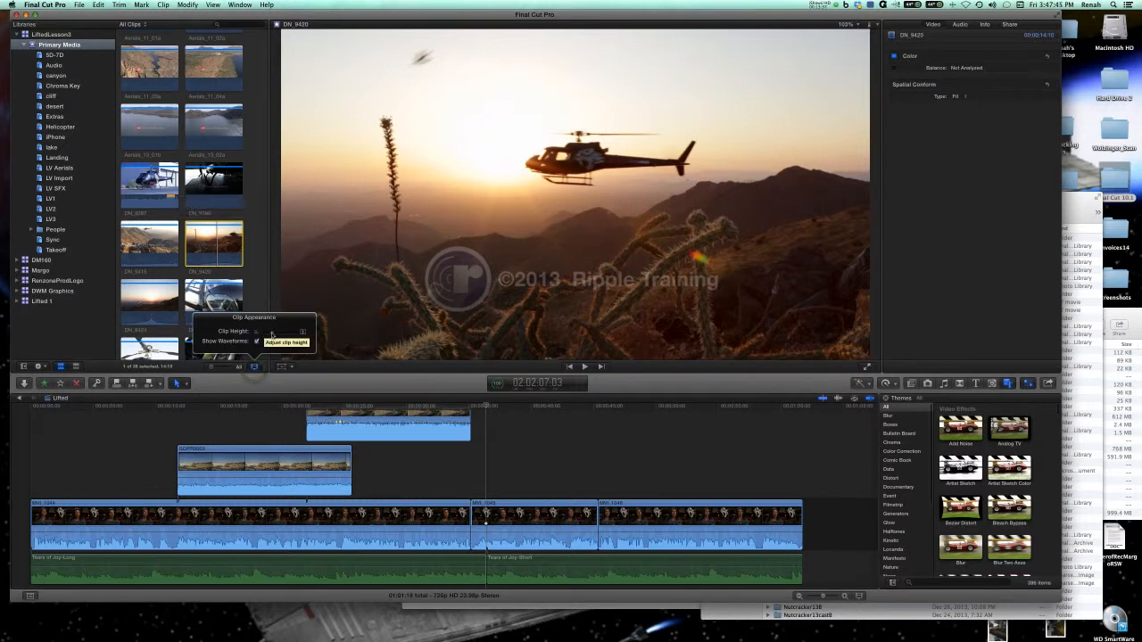
pyautogui.moveTo(273, 333); pyautogui.dragTo(276, 336)
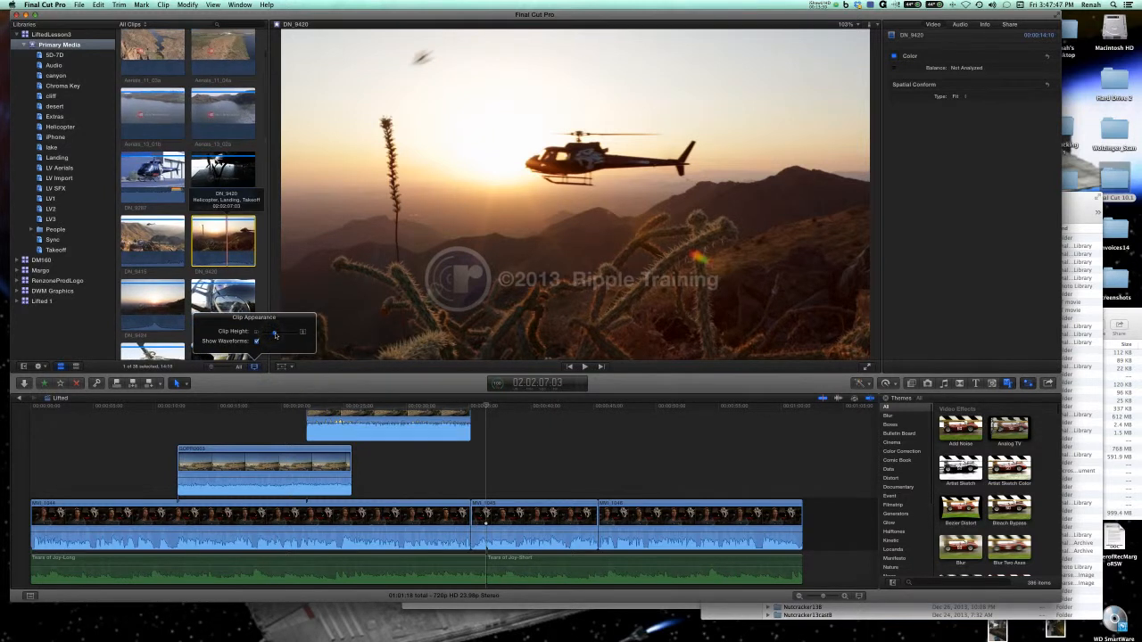
pyautogui.click(258, 279)
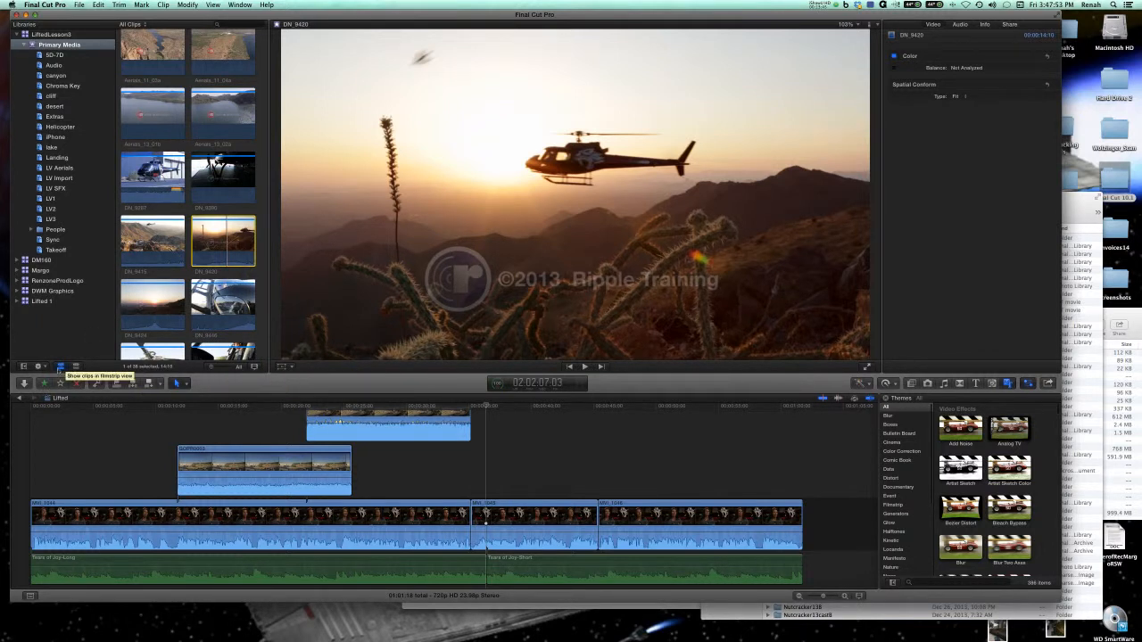
# Switch the browser to list view and back to filmstrip view.
pyautogui.click(76, 366)
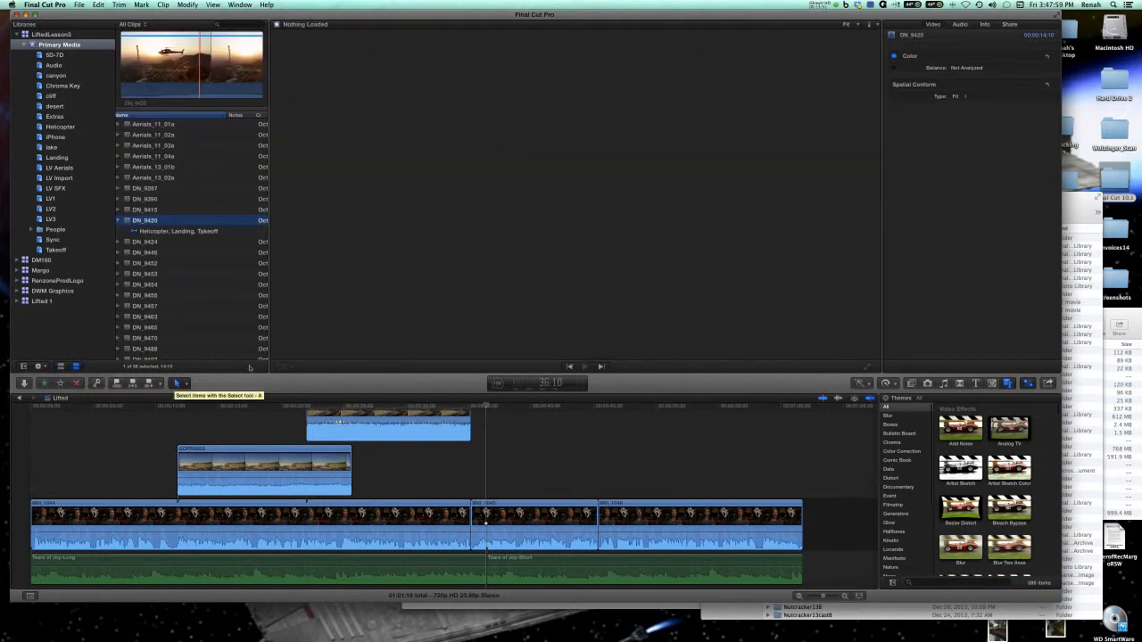
pyautogui.click(60, 367)
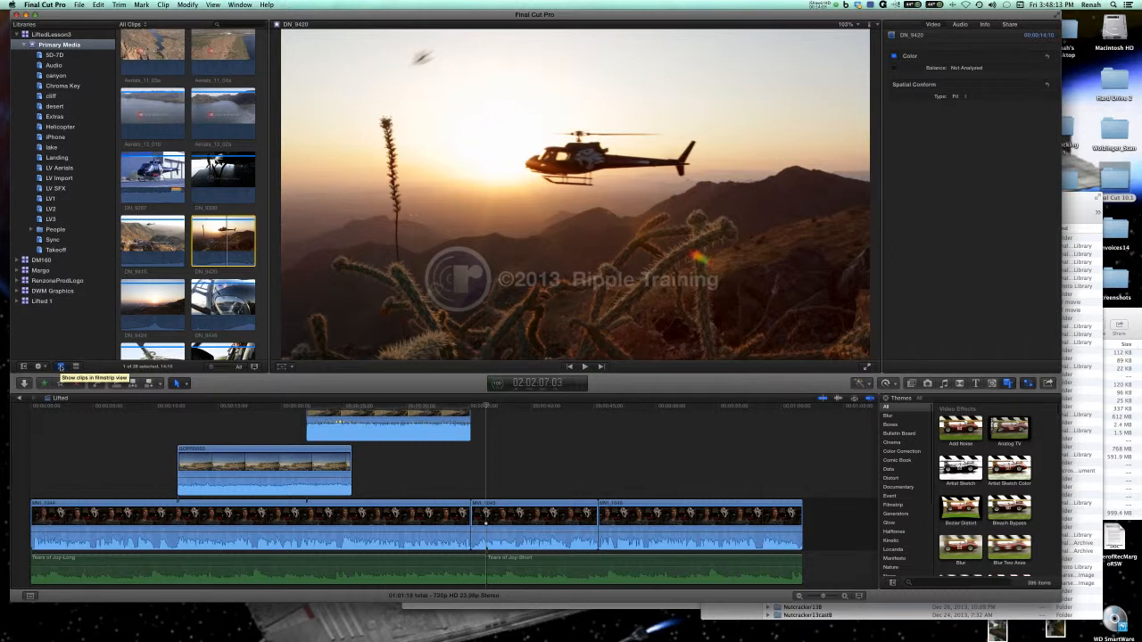
pyautogui.click(823, 5)
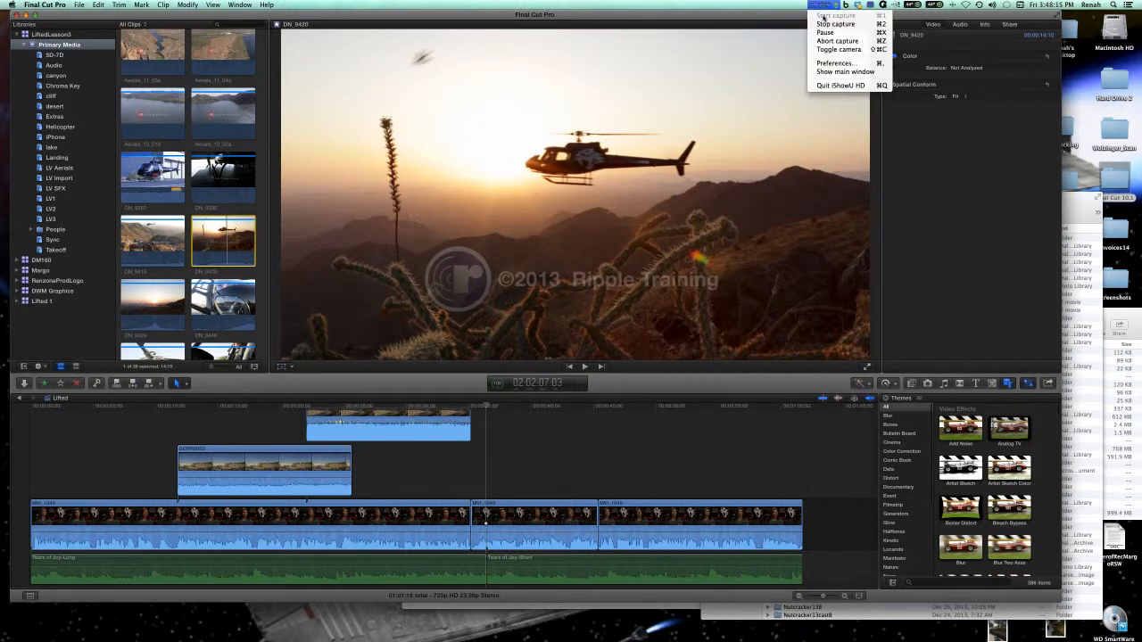
pyautogui.click(823, 32)
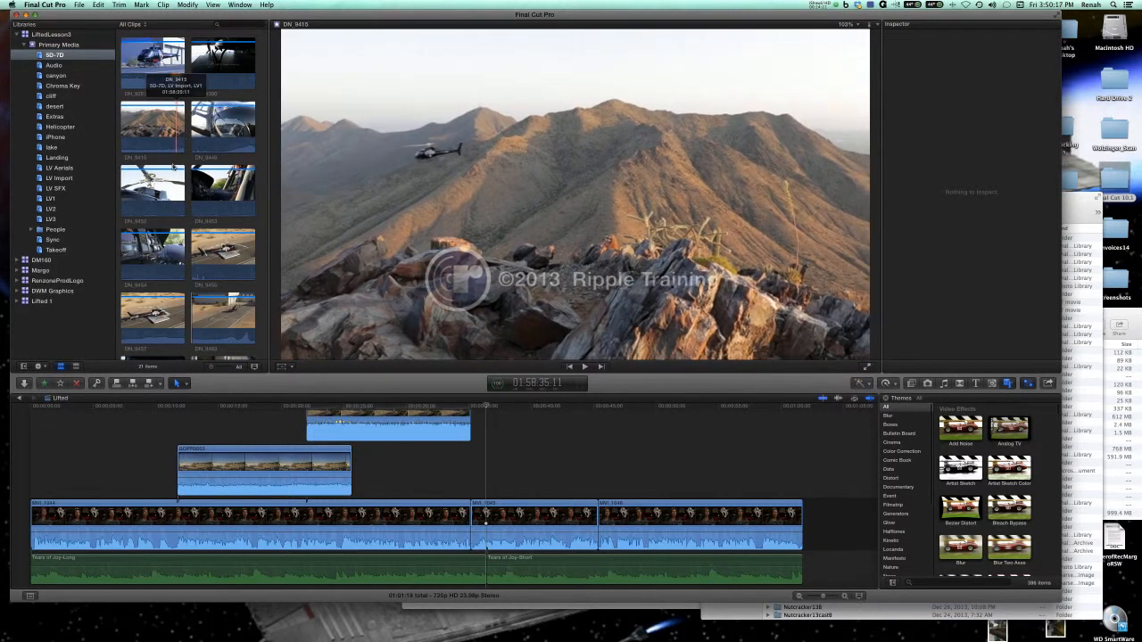
# Browse the clips in the 5D-7D keyword collection and return focus to the Lifted timeline.
pyautogui.scroll(-2, 181, 139)
pyautogui.scroll(-10, 174, 168)
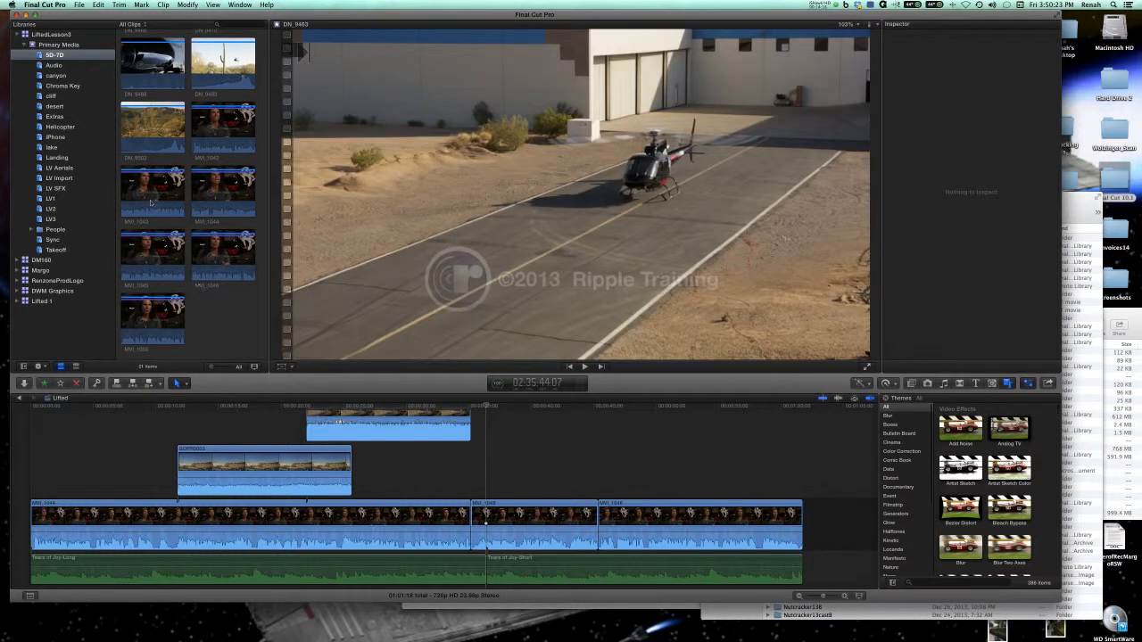
pyautogui.click(139, 424)
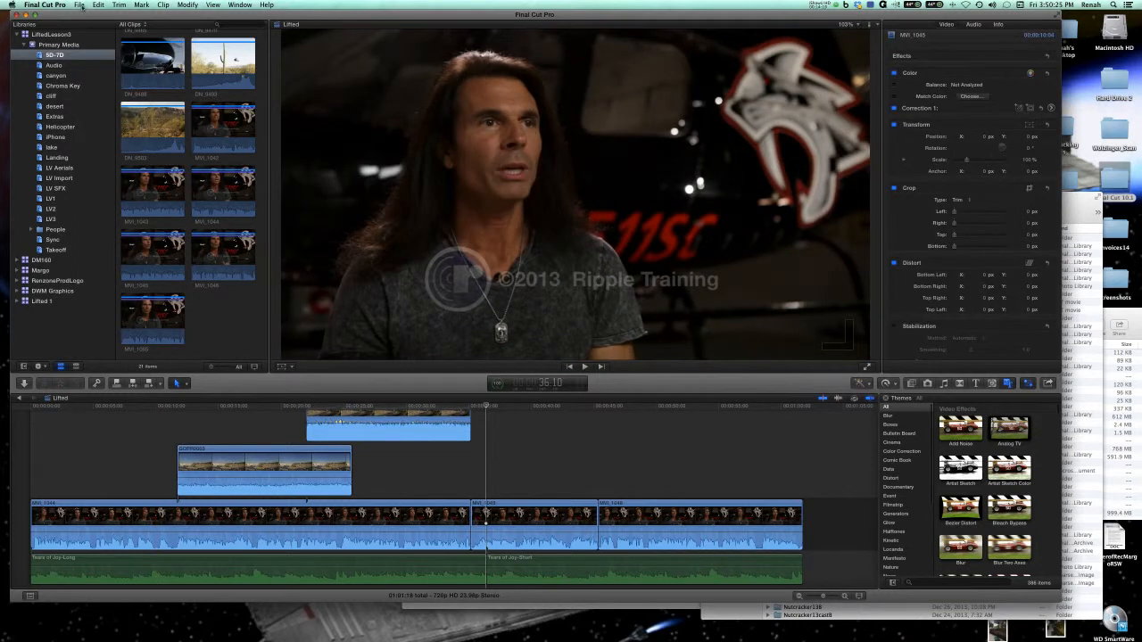
# Examine the commands for creating folders, keyword collections and smart collections without creating anything.
pyautogui.click(80, 5)
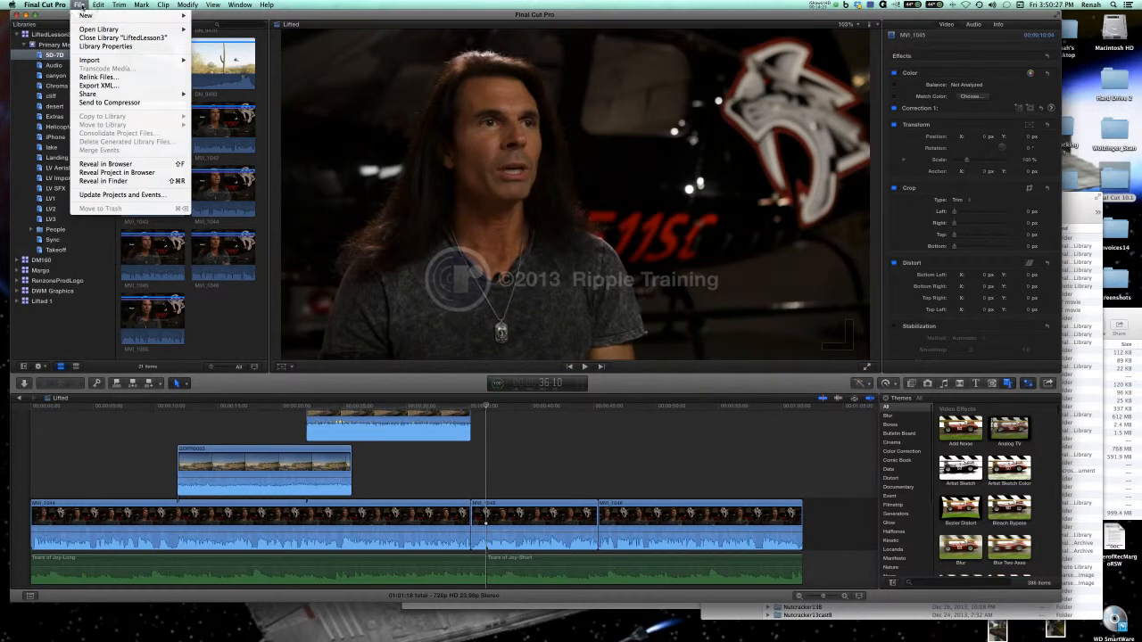
pyautogui.moveTo(83, 20)
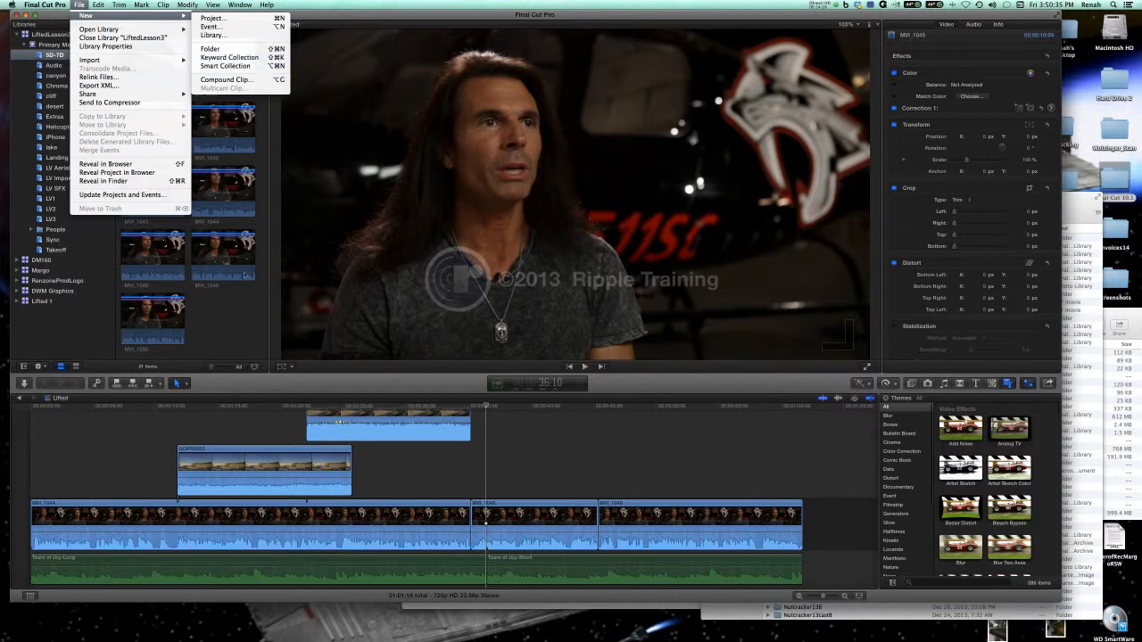
pyautogui.click(239, 336)
# View the keywords of the DN_9463 clip in the keyword editor and close it.
pyautogui.click(97, 383)
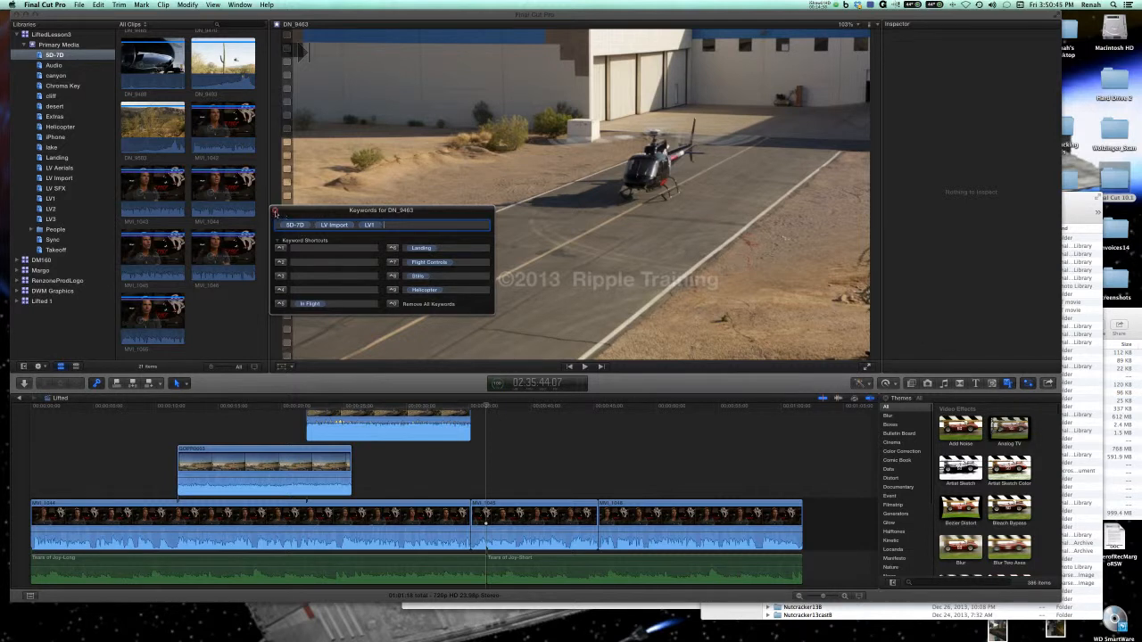
pyautogui.click(275, 212)
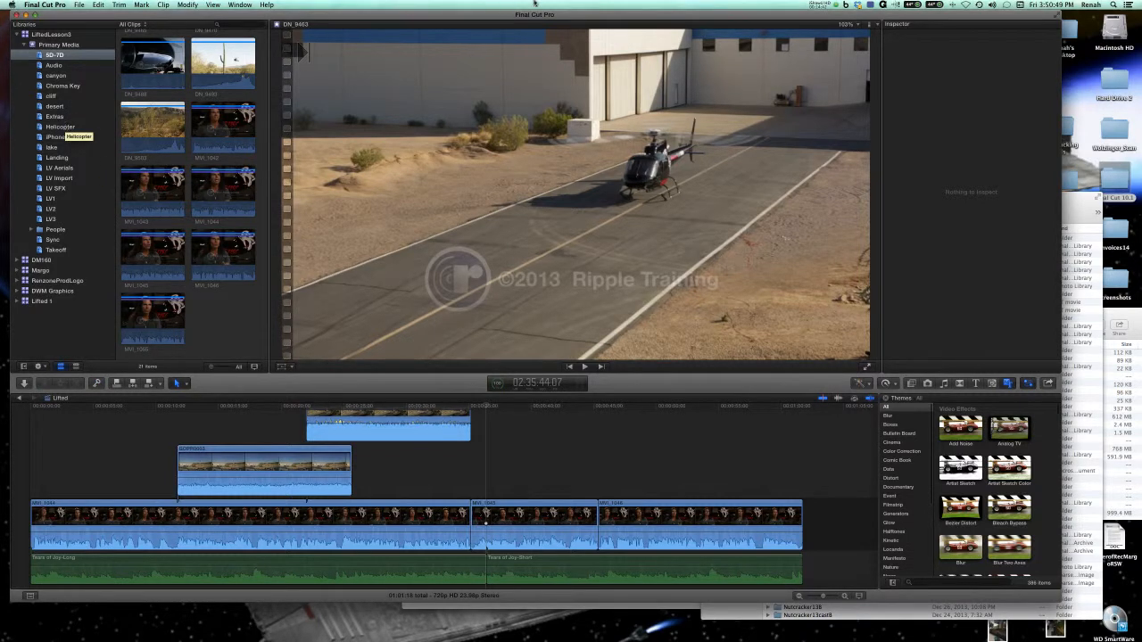
pyautogui.click(821, 6)
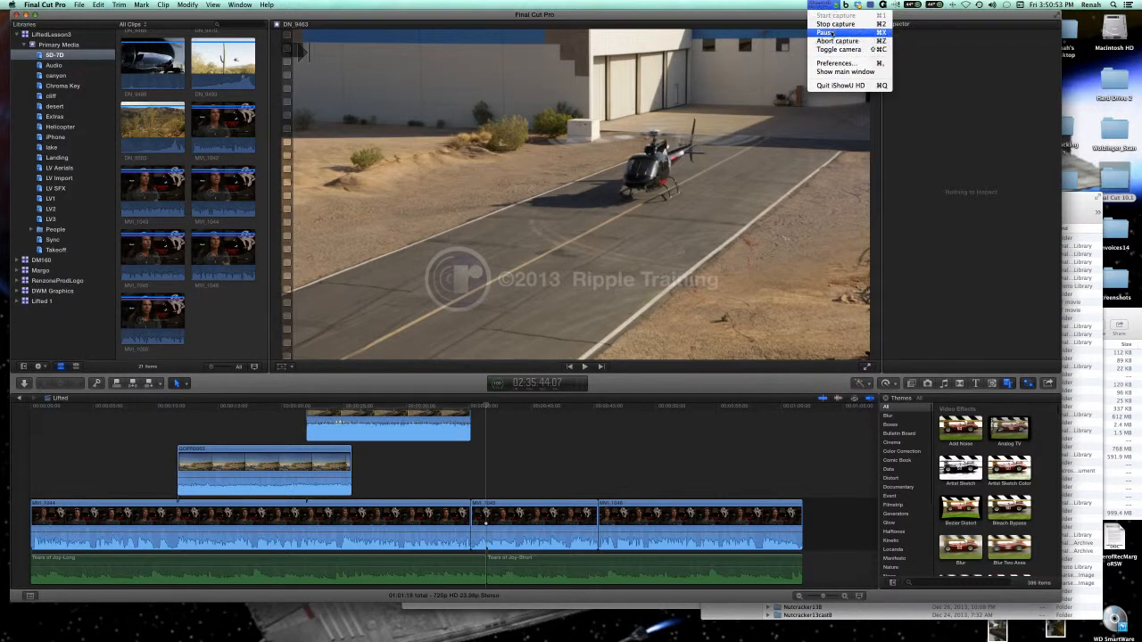
pyautogui.click(829, 33)
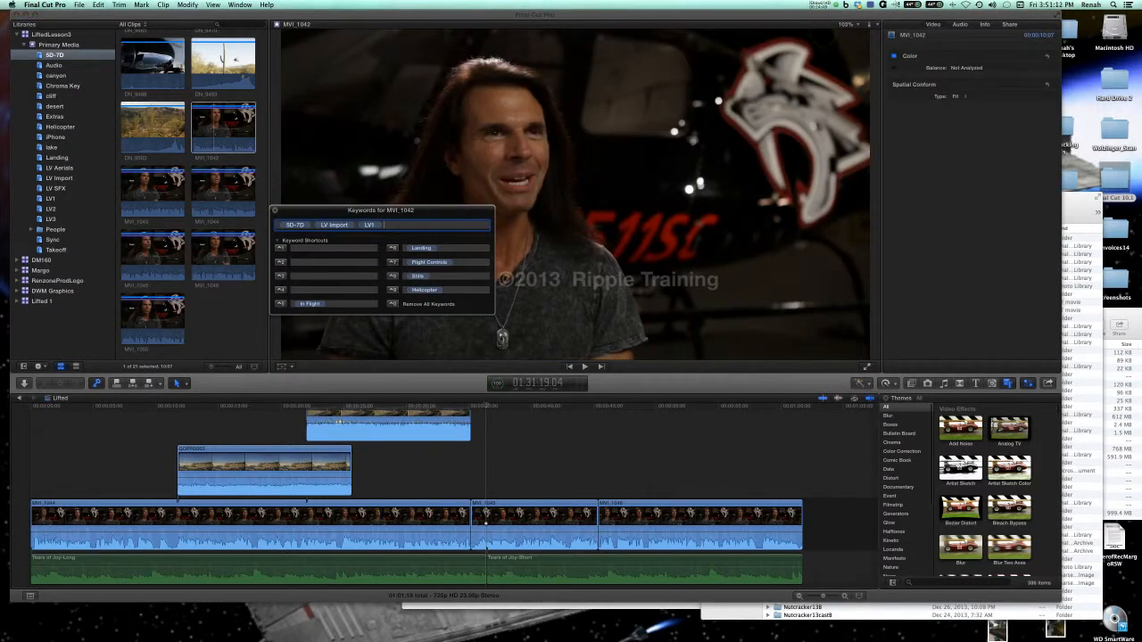
# Add the keyword Interviews to the MVI_1042 clip and check the clip in the Interviews keyword collection.
pyautogui.press('Return')
pyautogui.press('Return')
pyautogui.press('super+a')
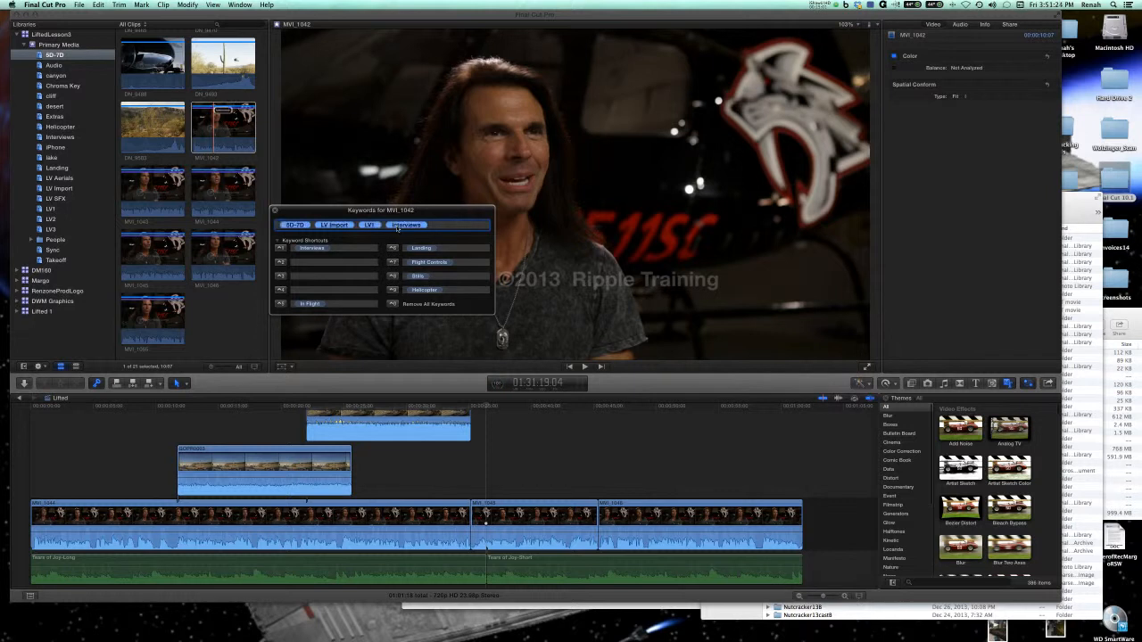
pyautogui.click(59, 137)
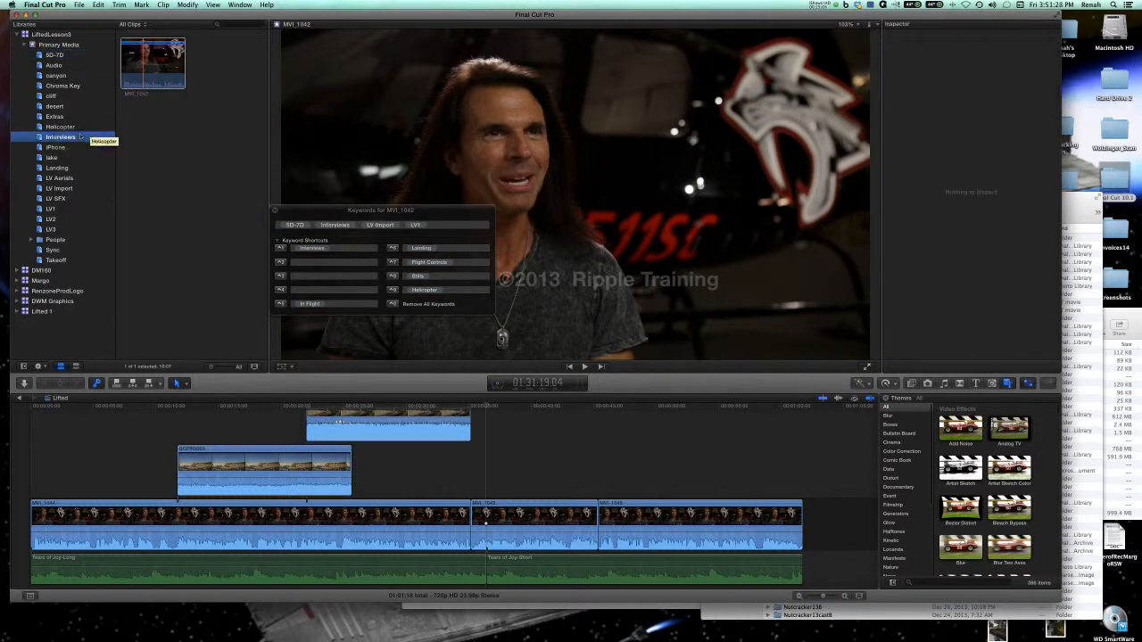
pyautogui.click(153, 64)
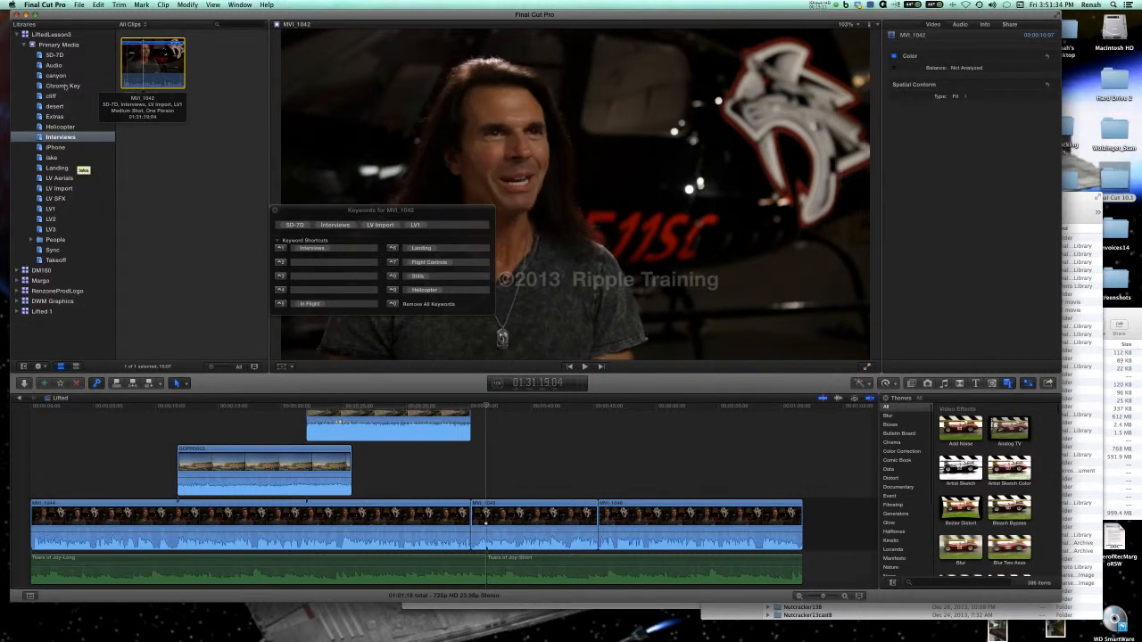
# Add the Primary Media clips from MVI_1043 through Sync1_0043 to the Interviews keyword collection and view that collection.
pyautogui.click(59, 45)
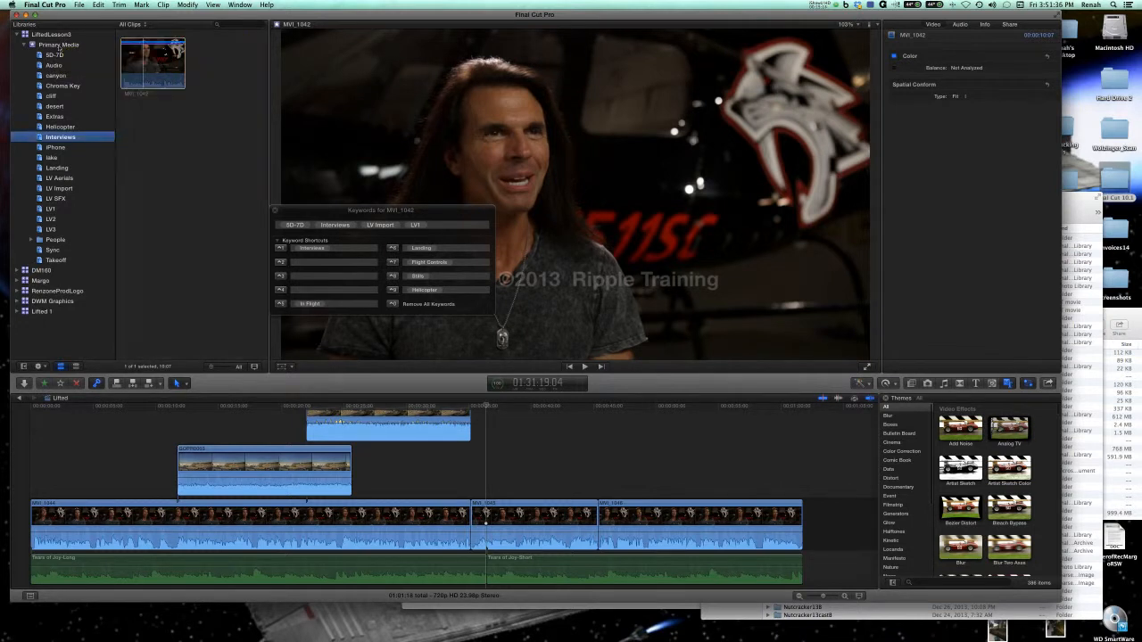
pyautogui.click(222, 64)
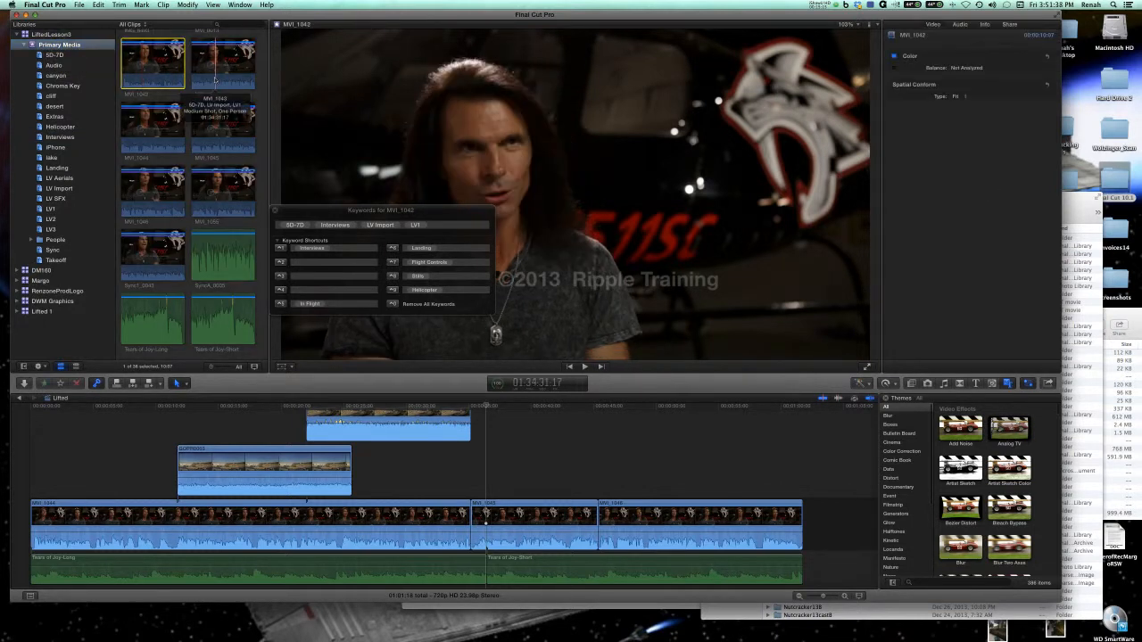
pyautogui.keyDown('shift'); pyautogui.click(214, 201); pyautogui.keyUp('shift')
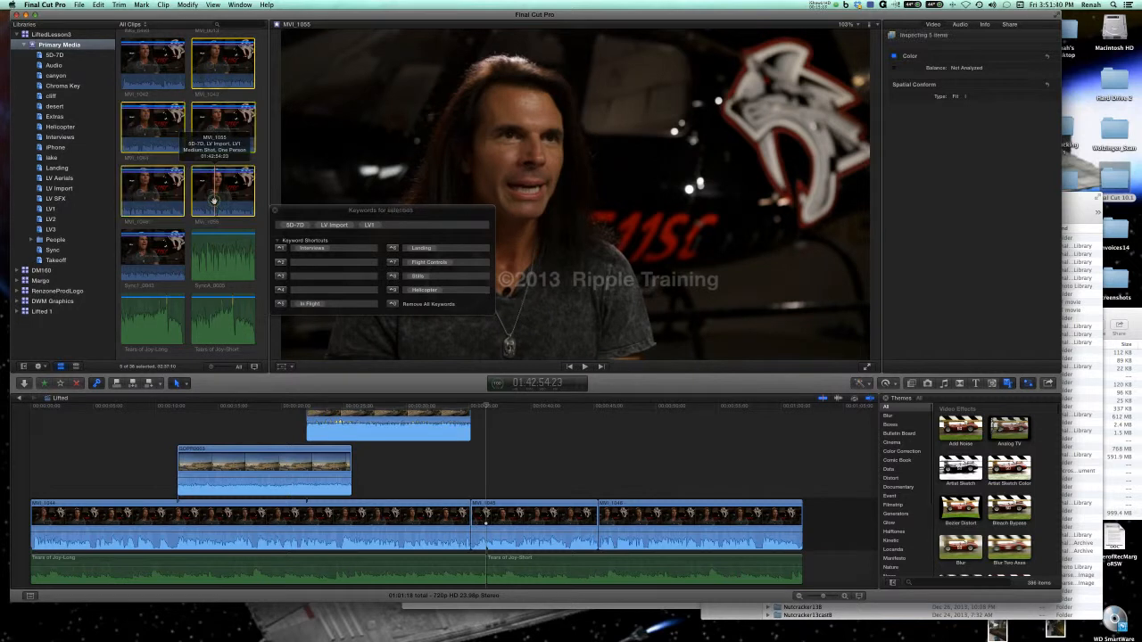
pyautogui.keyDown('shift'); pyautogui.click(152, 258); pyautogui.keyUp('shift')
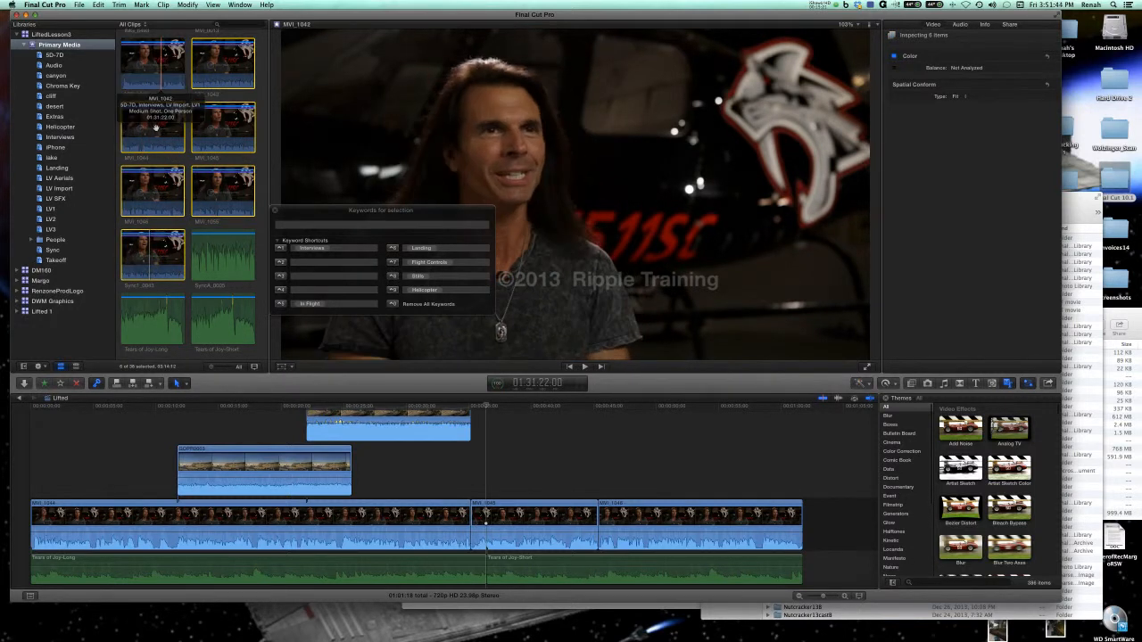
pyautogui.moveTo(152, 132); pyautogui.dragTo(68, 139)
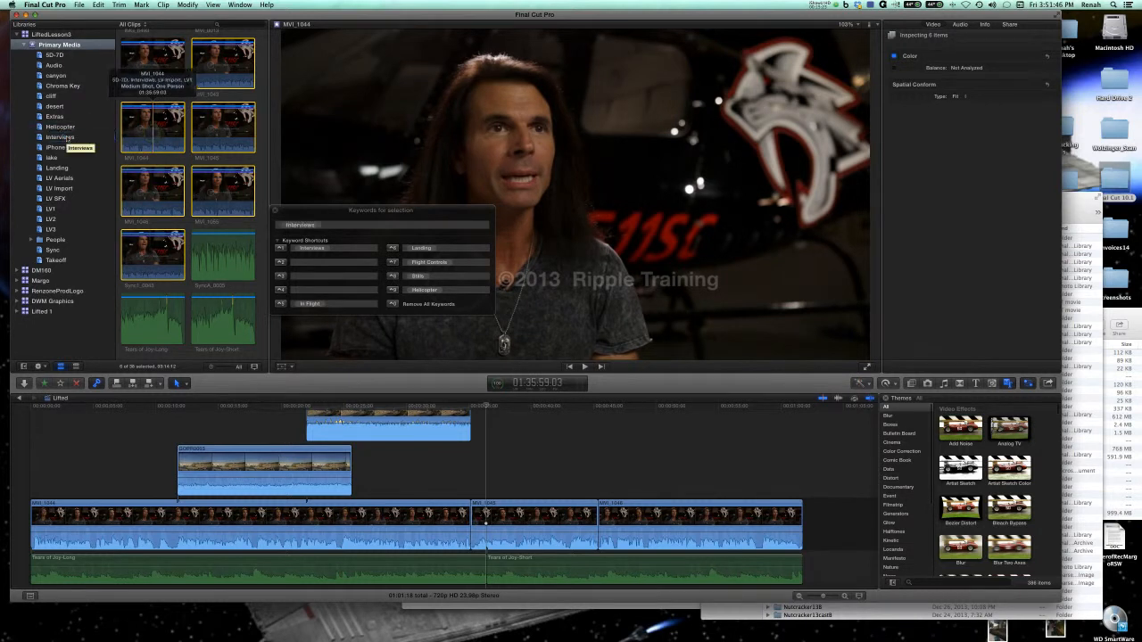
pyautogui.click(67, 138)
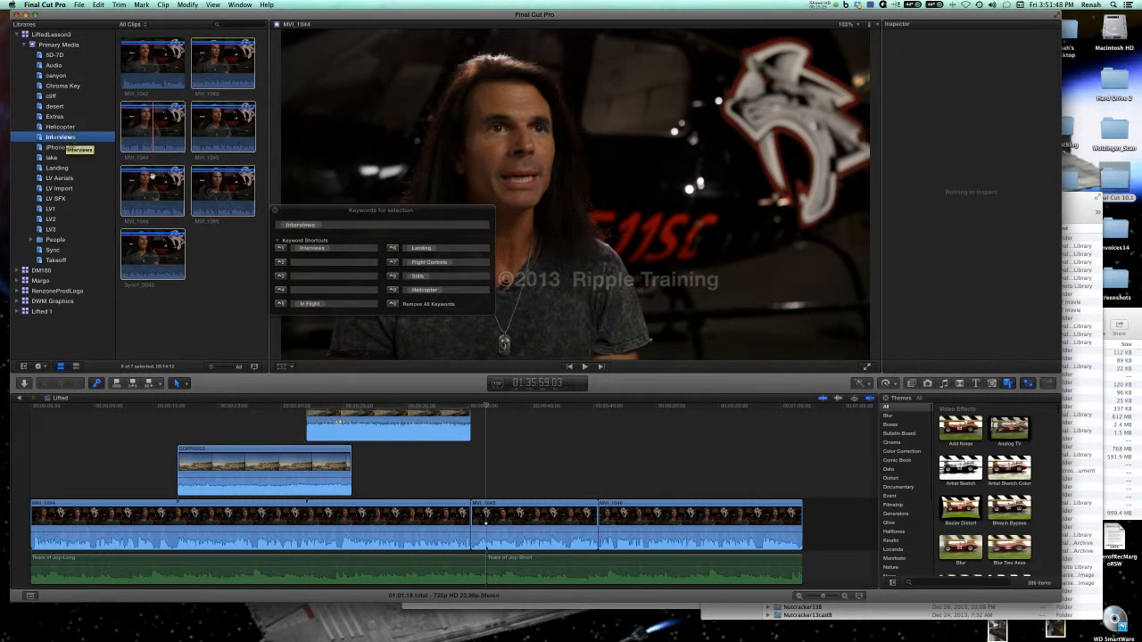
pyautogui.click(154, 176)
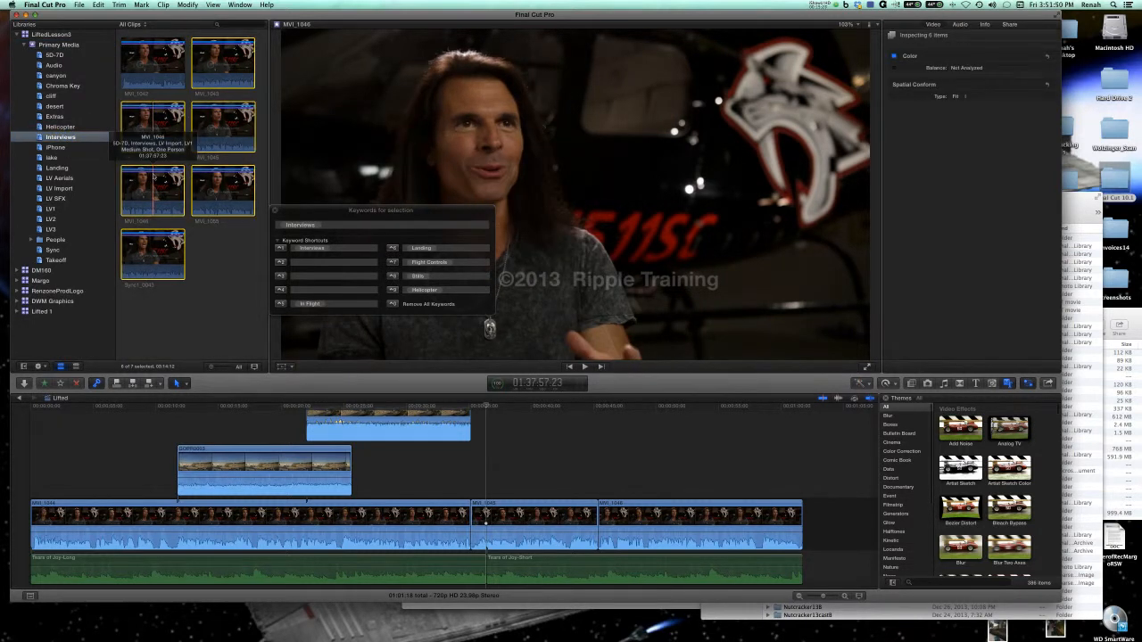
# Look through the Primary Media clips, including DN_9470, for more footage of people.
pyautogui.click(89, 44)
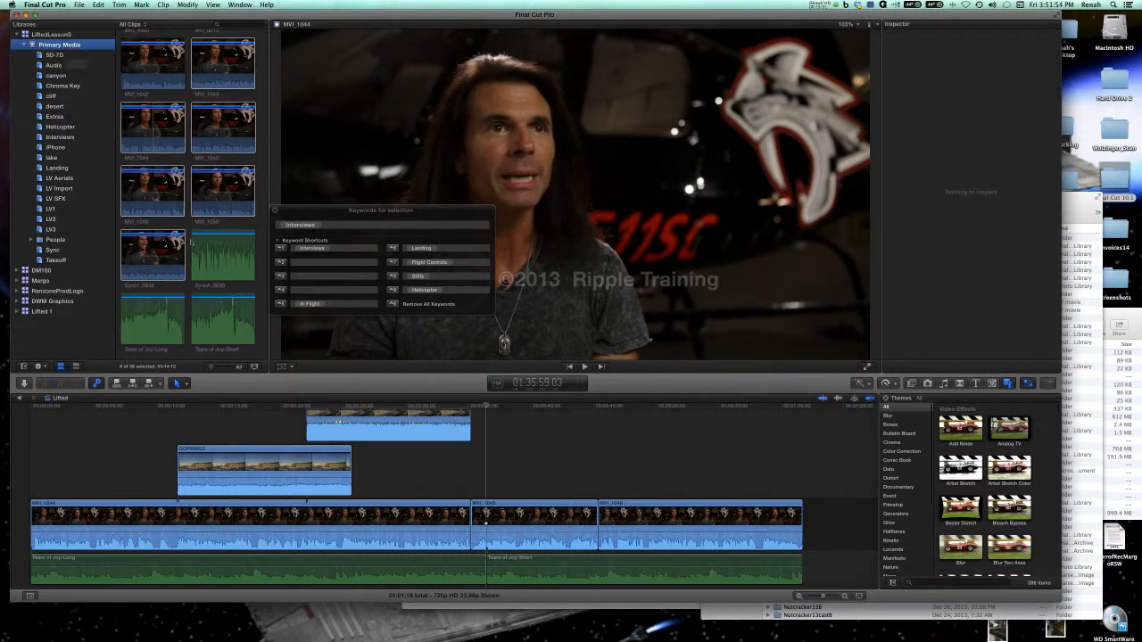
pyautogui.scroll(15, 190, 241)
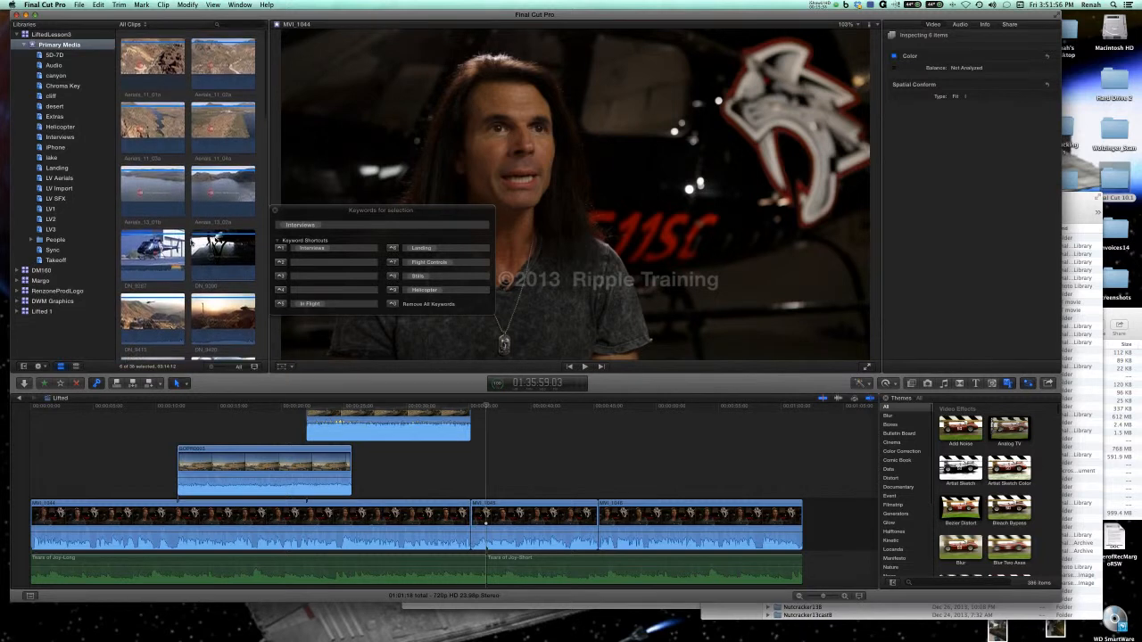
pyautogui.scroll(-10, 214, 241)
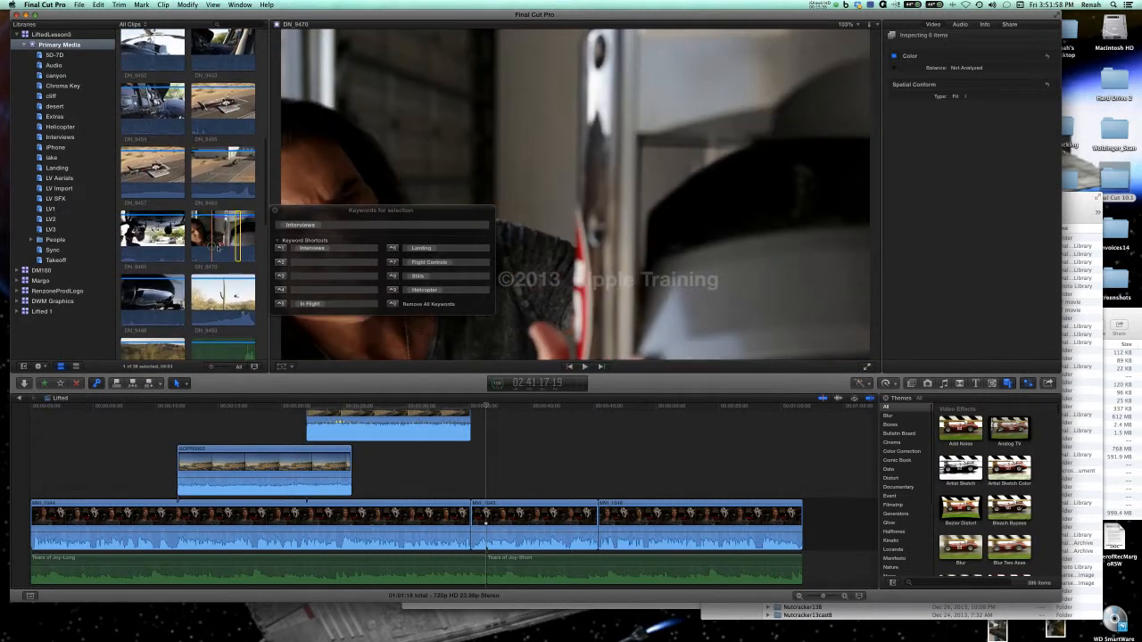
pyautogui.click(217, 241)
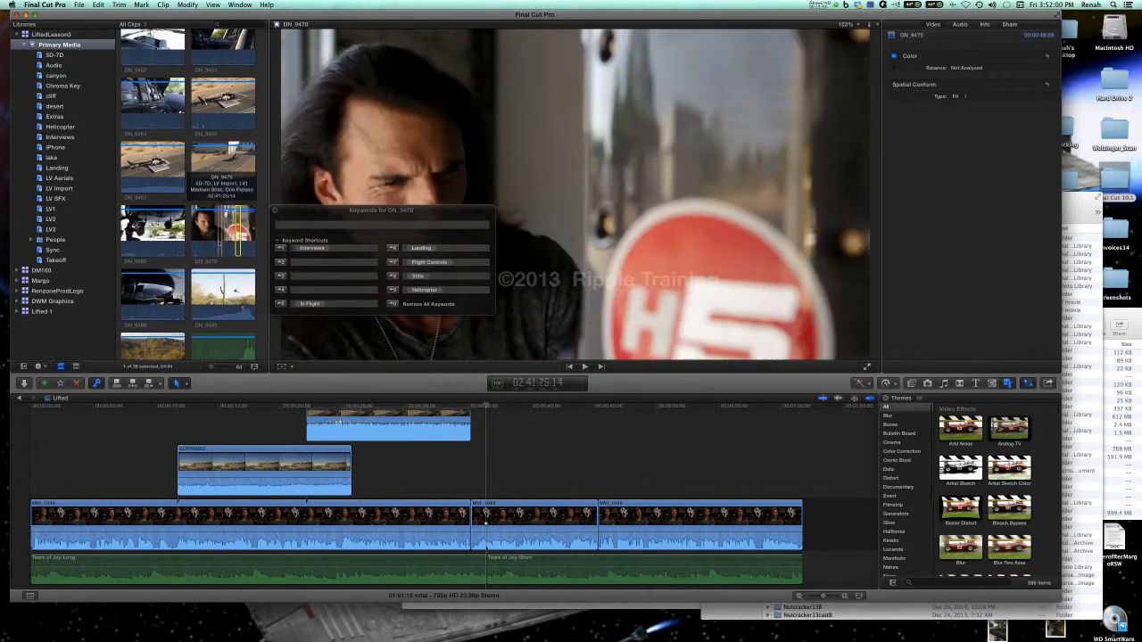
pyautogui.scroll(-5, 215, 241)
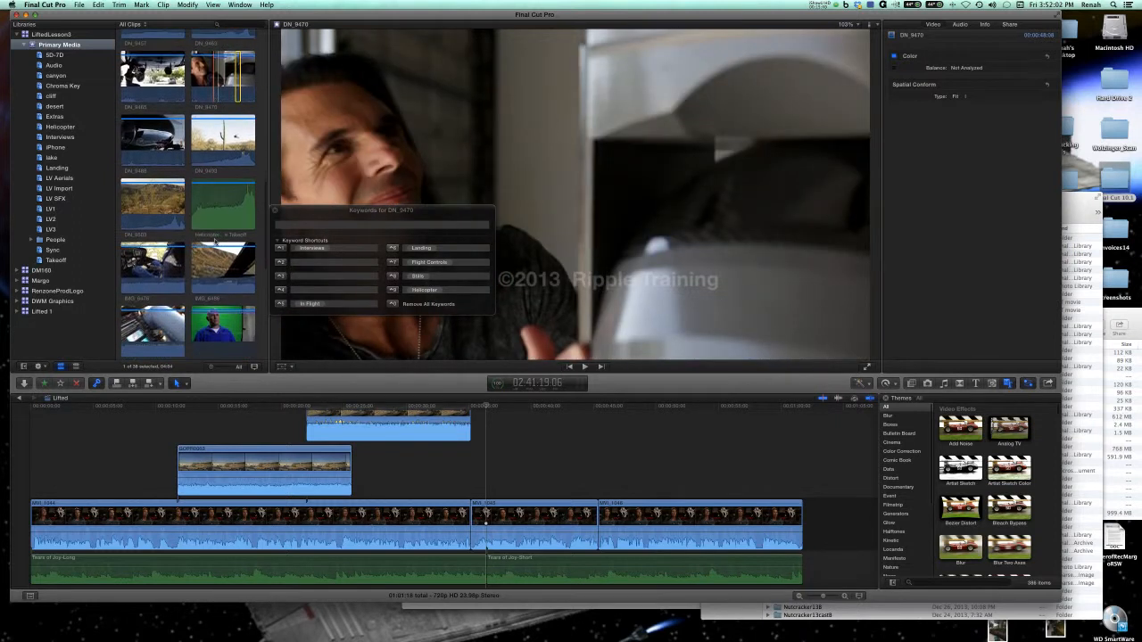
pyautogui.scroll(-5, 215, 240)
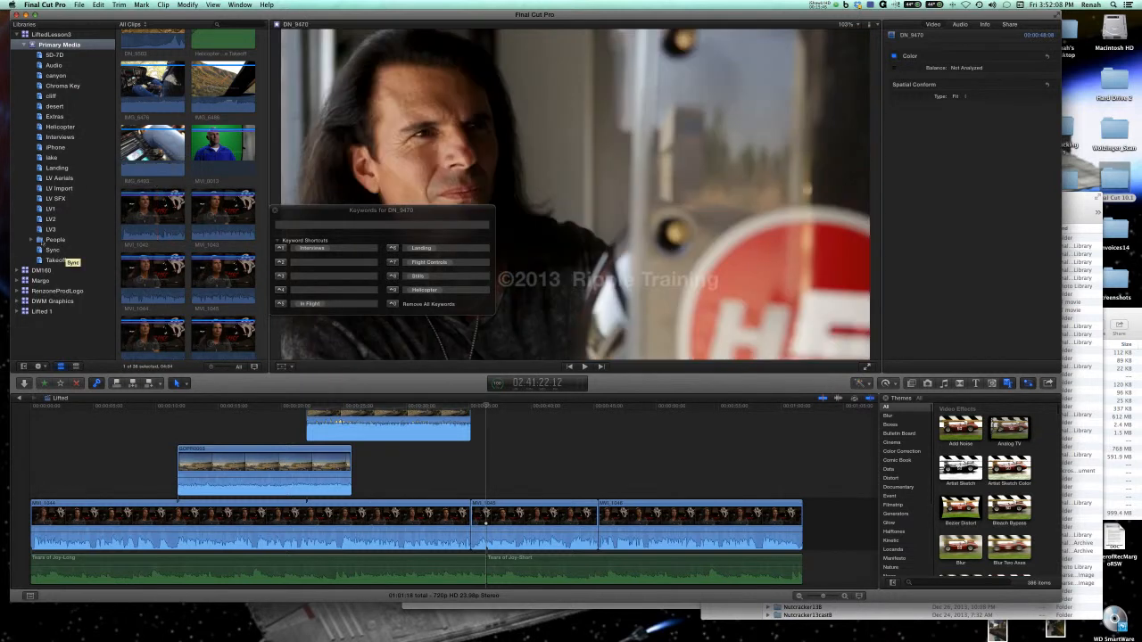
# View the Close Up Shot and Medium Shot collections in the People folder, collapse the folder and review the Interviews collection.
pyautogui.click(31, 240)
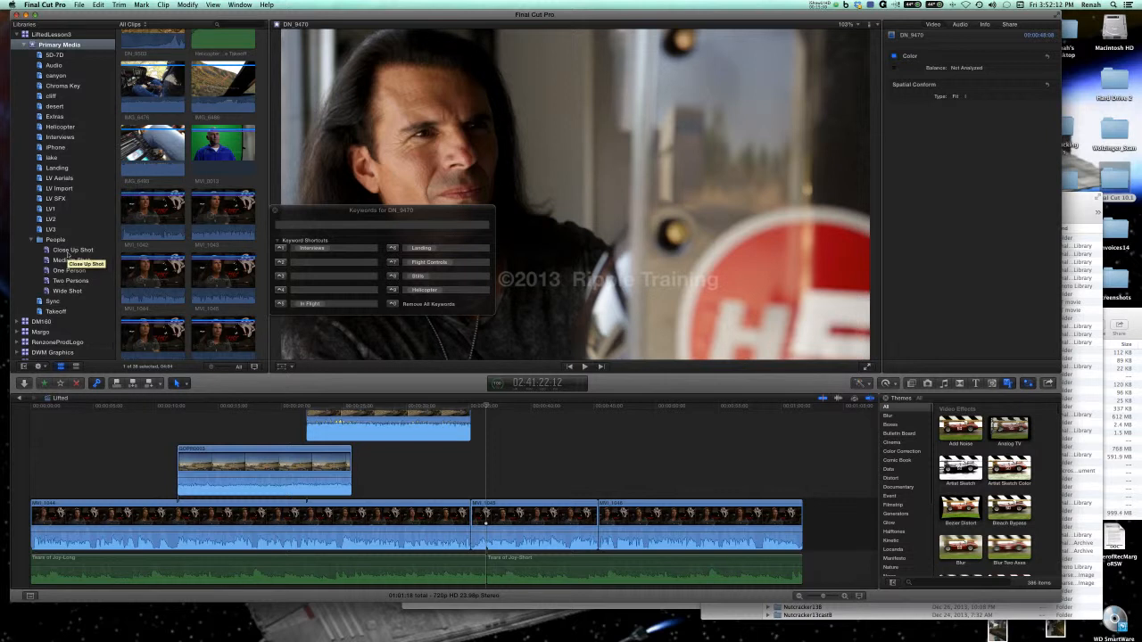
pyautogui.click(67, 252)
pyautogui.click(71, 260)
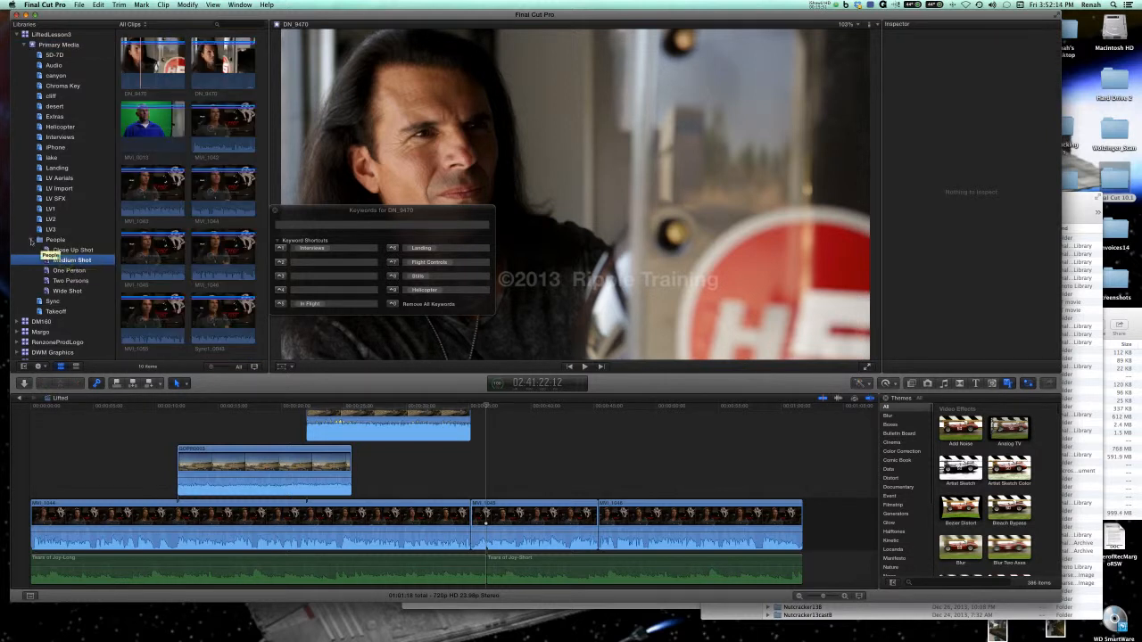
pyautogui.click(31, 240)
pyautogui.click(58, 44)
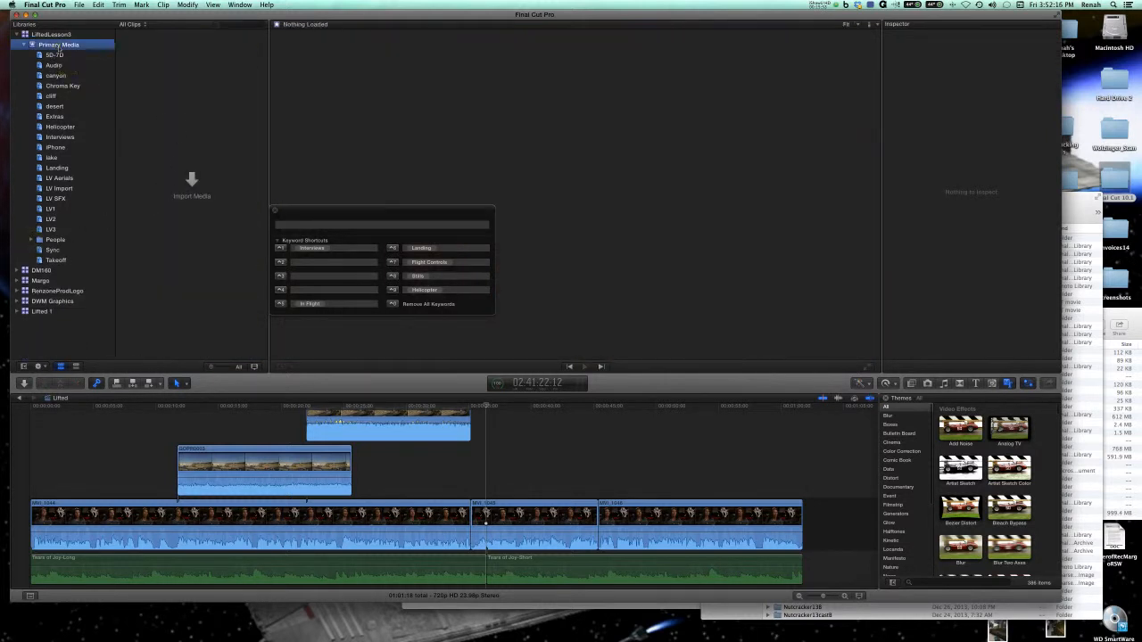
pyautogui.click(59, 138)
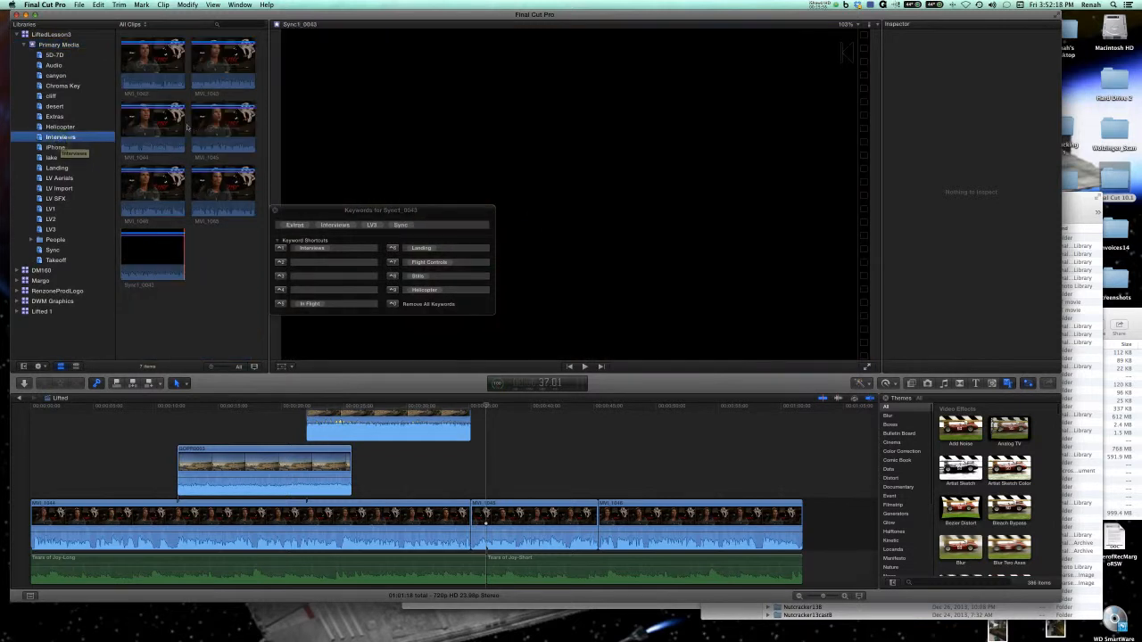
# Add the keyword B-Roll to the Aerials_11_01a clip in Primary Media.
pyautogui.click(59, 44)
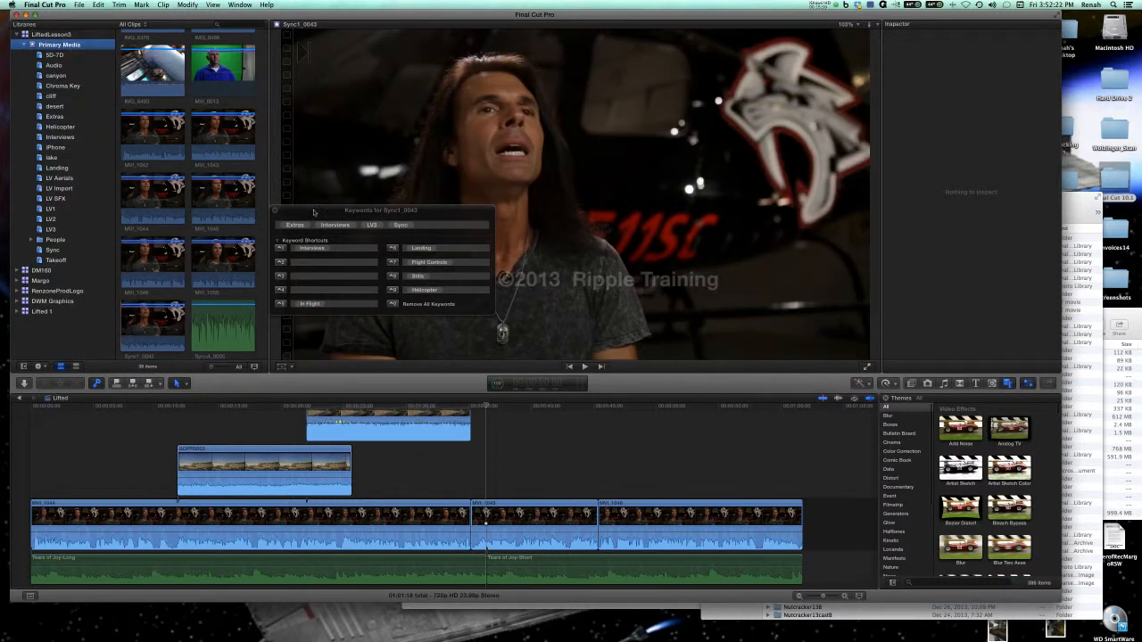
pyautogui.scroll(-15, 202, 172)
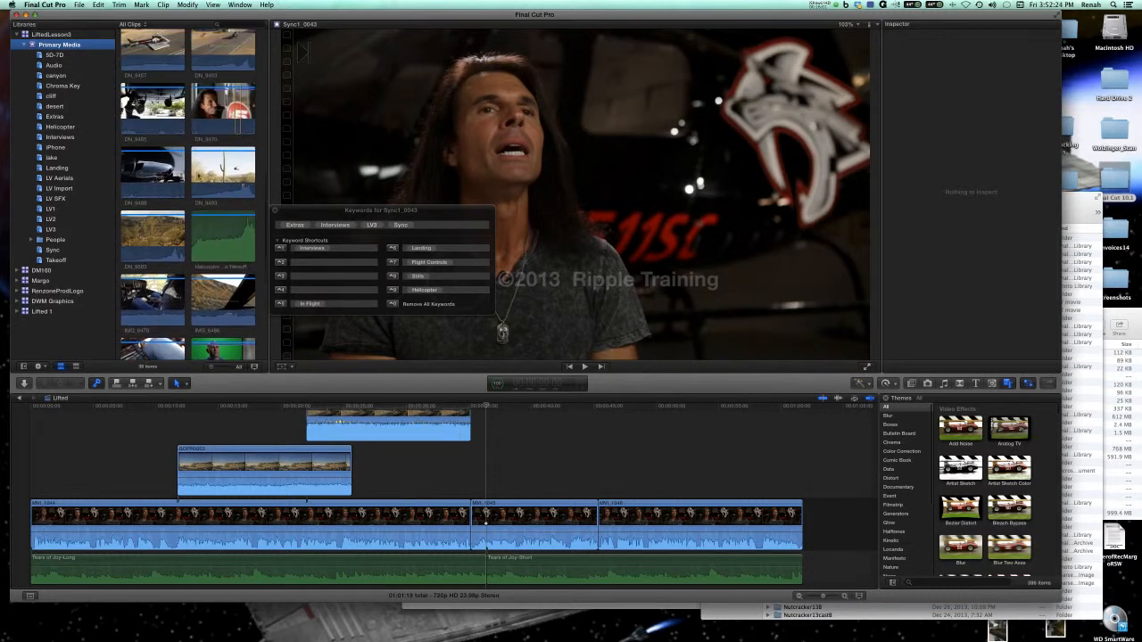
pyautogui.scroll(10, 167, 77)
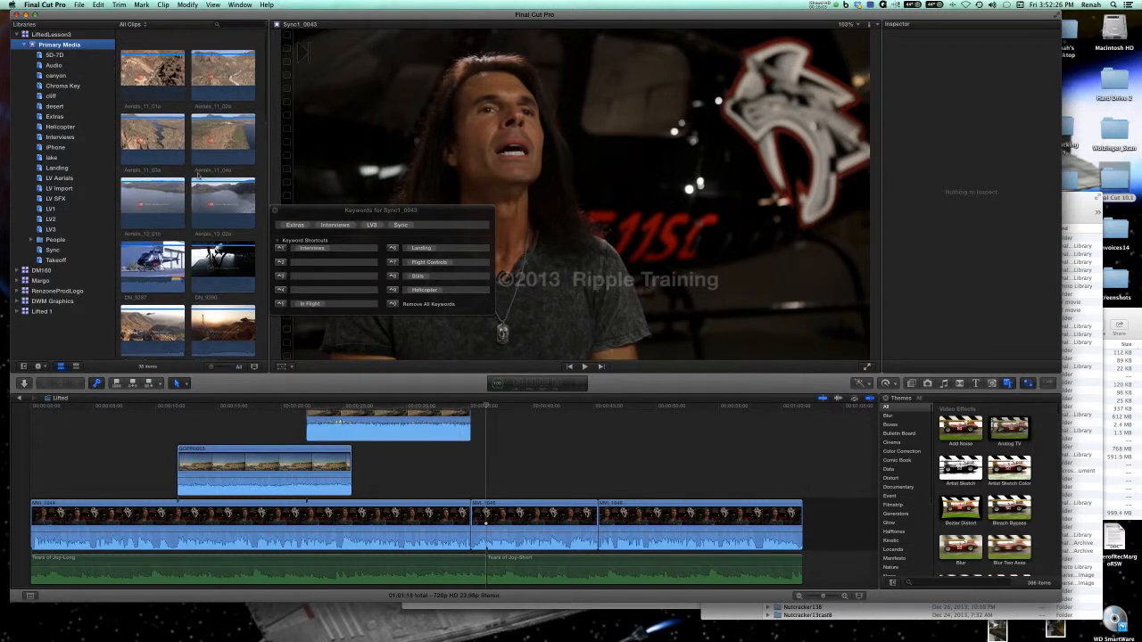
pyautogui.click(168, 76)
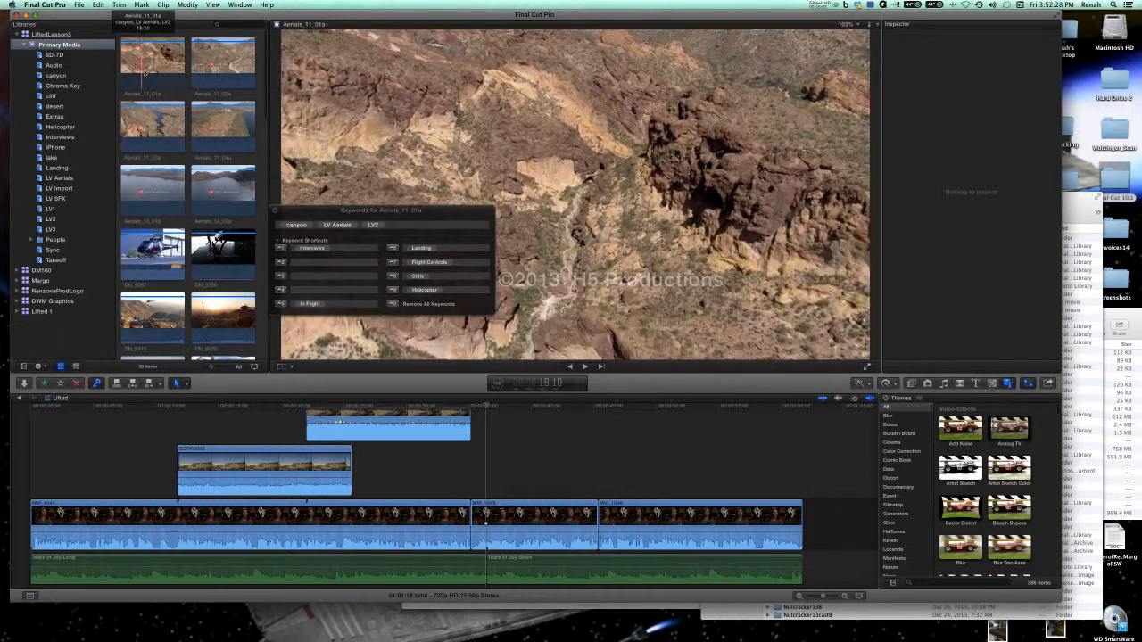
pyautogui.click(156, 78)
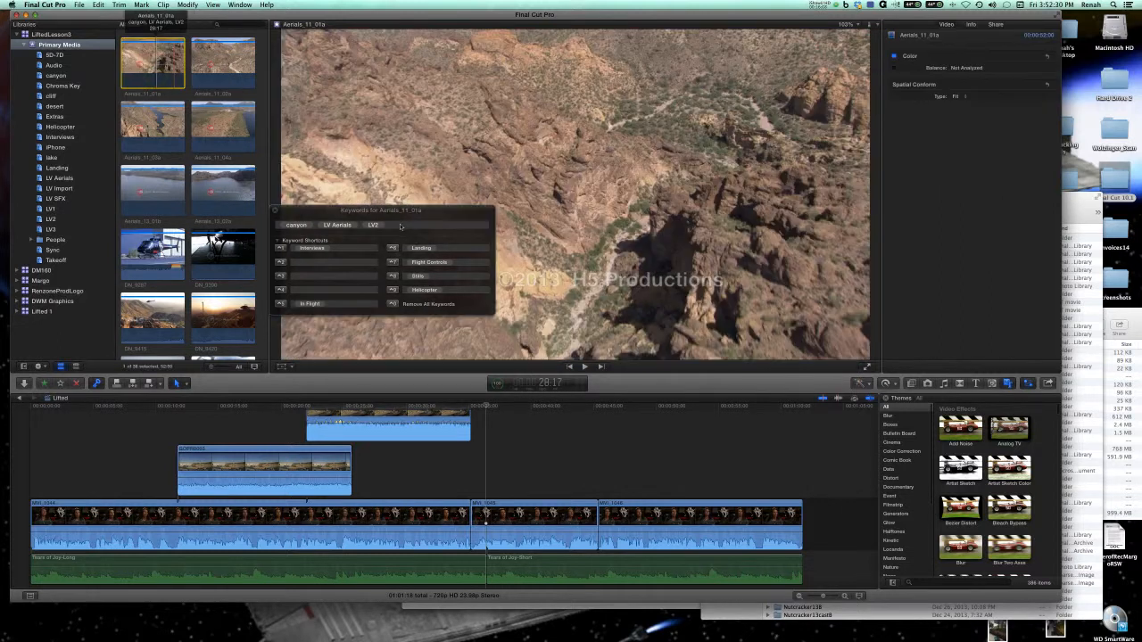
pyautogui.click(399, 224)
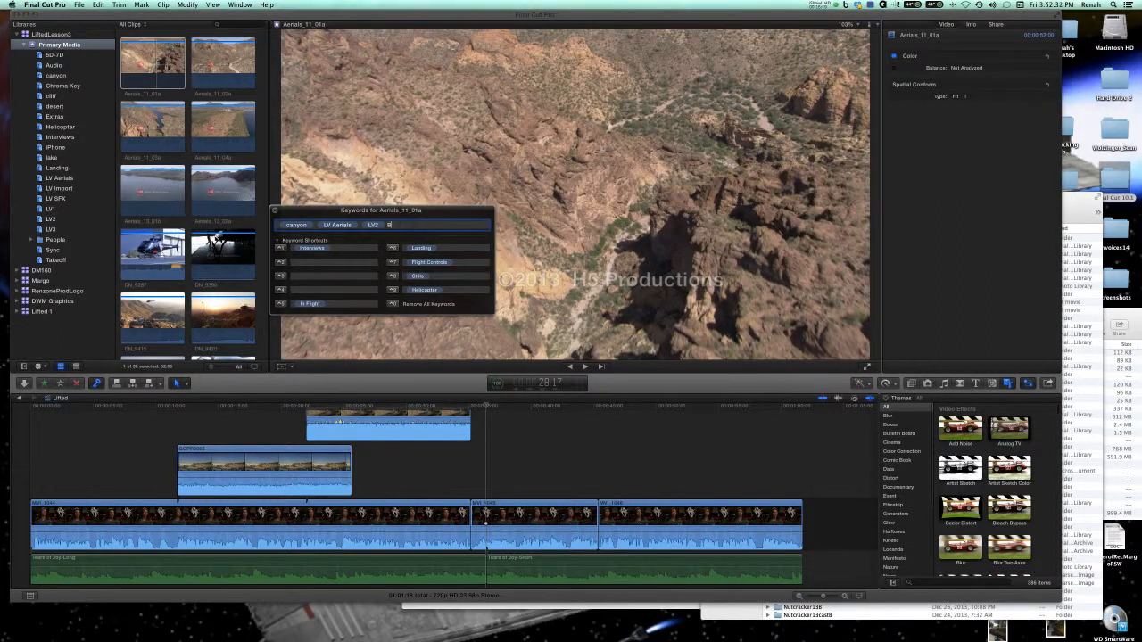
pyautogui.write('B-Roll')
pyautogui.press('Return')
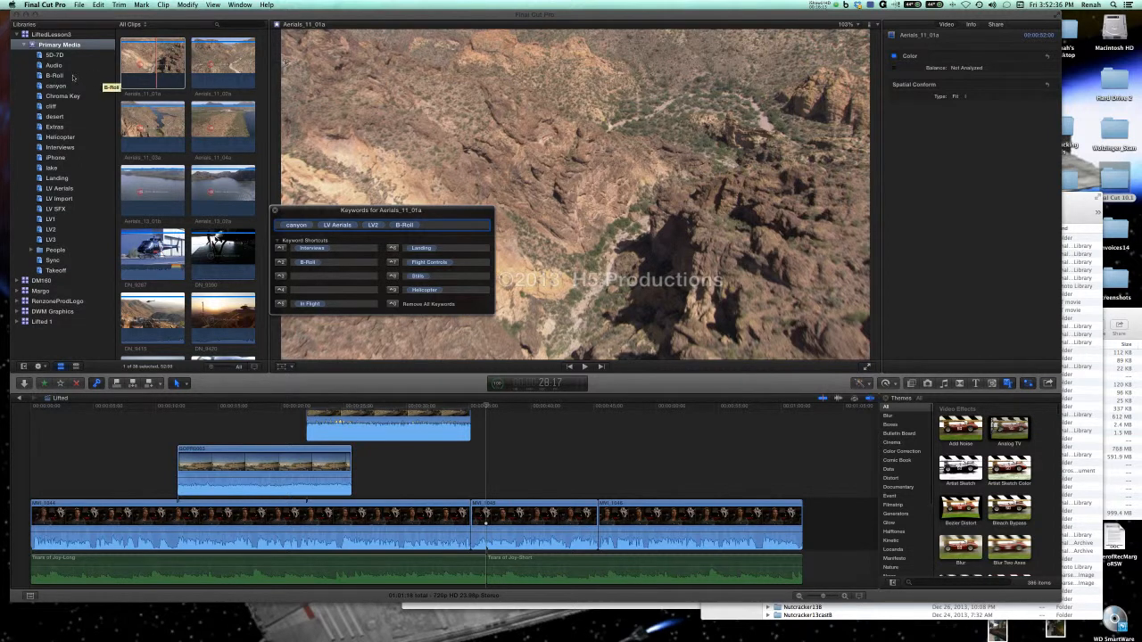
# Add the aerial clips from Aerials_11_02a through Aerials_13_02a to the B-Roll keyword collection.
pyautogui.click(206, 75)
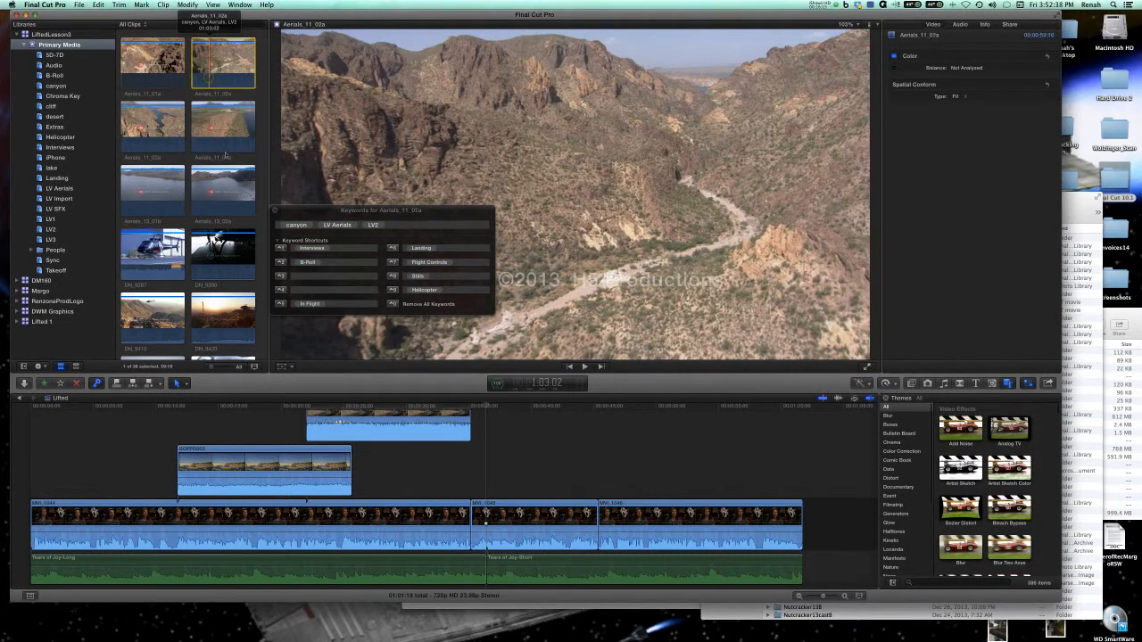
pyautogui.keyDown('shift'); pyautogui.click(223, 213); pyautogui.keyUp('shift')
pyautogui.moveTo(147, 187); pyautogui.dragTo(67, 77)
# Add the three clips from DN_9415 through DN_9424 to the B-Roll keyword collection and view that collection.
pyautogui.scroll(-5, 181, 210)
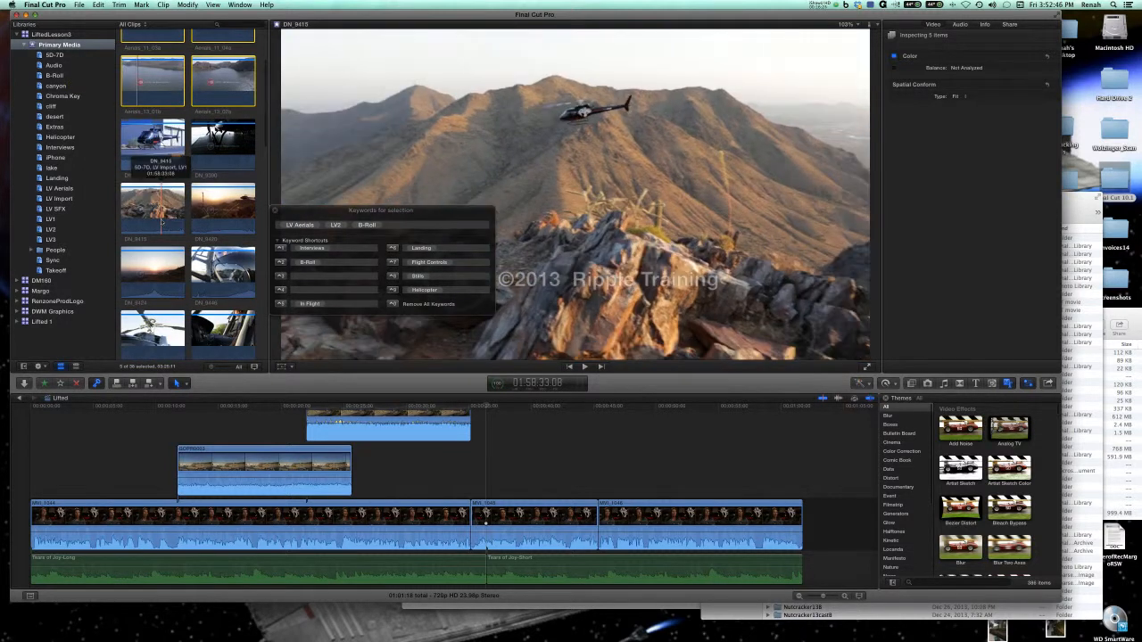
pyautogui.click(161, 223)
pyautogui.keyDown('super'); pyautogui.click(215, 225); pyautogui.keyUp('super')
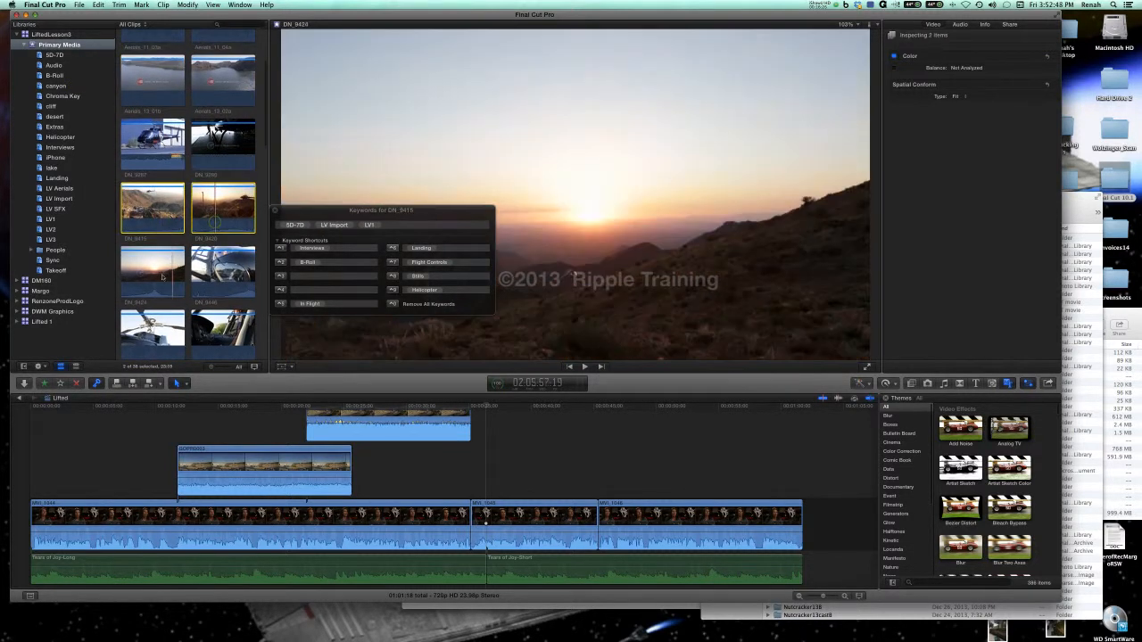
pyautogui.keyDown('super'); pyautogui.click(153, 272); pyautogui.keyUp('super')
pyautogui.moveTo(152, 210); pyautogui.dragTo(75, 86)
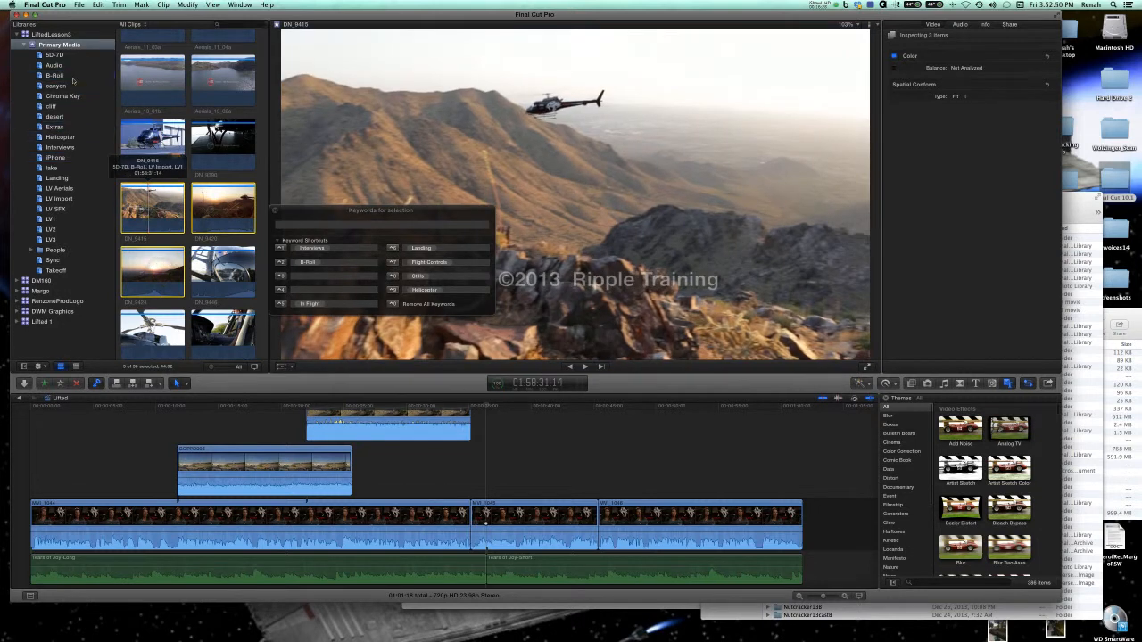
pyautogui.click(63, 78)
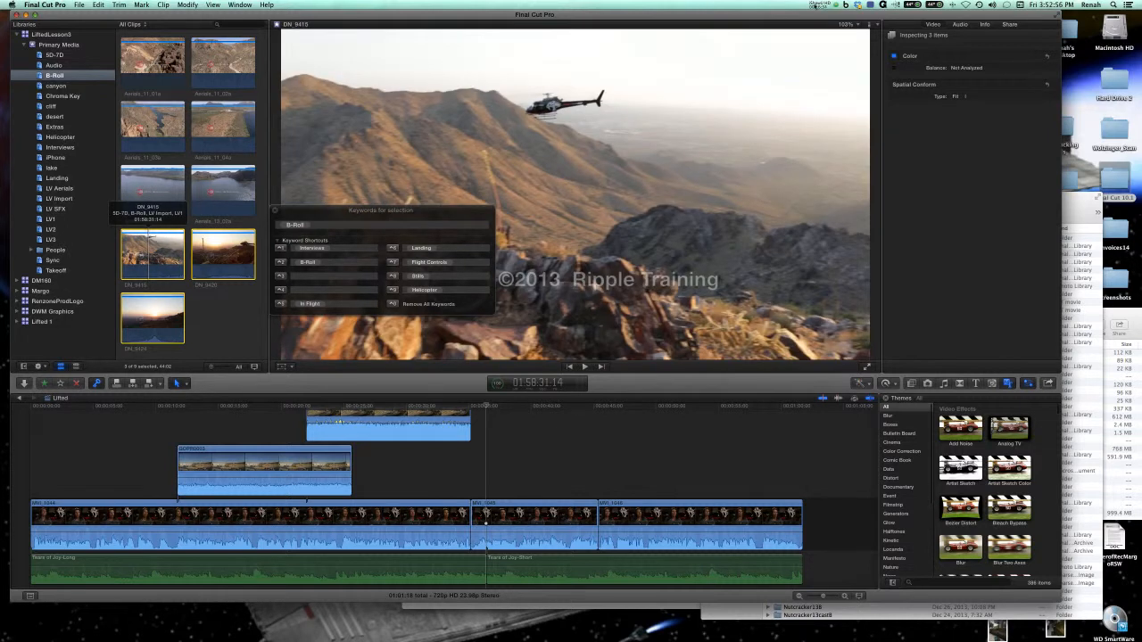
pyautogui.click(815, 5)
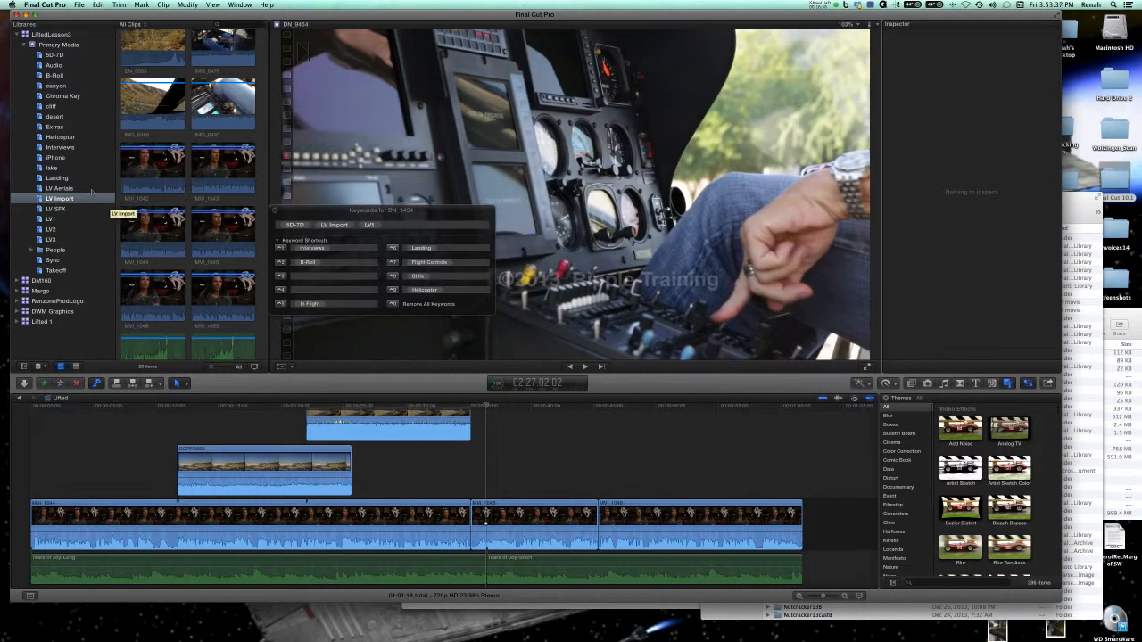
# In the LV Import collection, remove the LV Import keyword from the interview clips MVI_1042, MVI_1043 and MVI_1044.
pyautogui.click(89, 189)
pyautogui.click(87, 200)
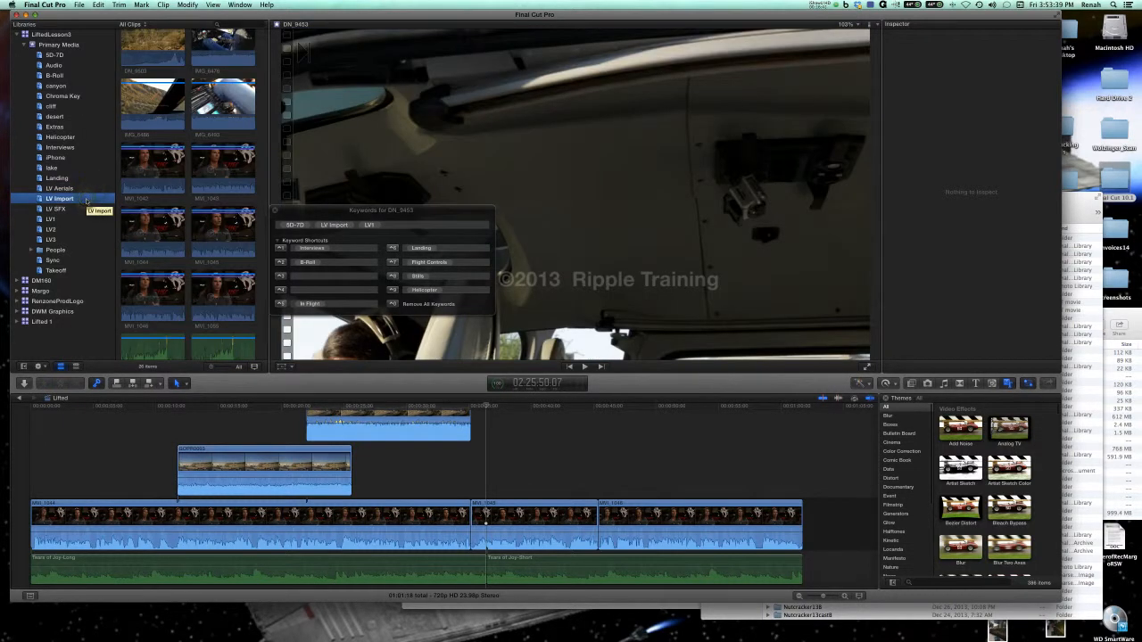
pyautogui.click(191, 261)
pyautogui.press('super+a')
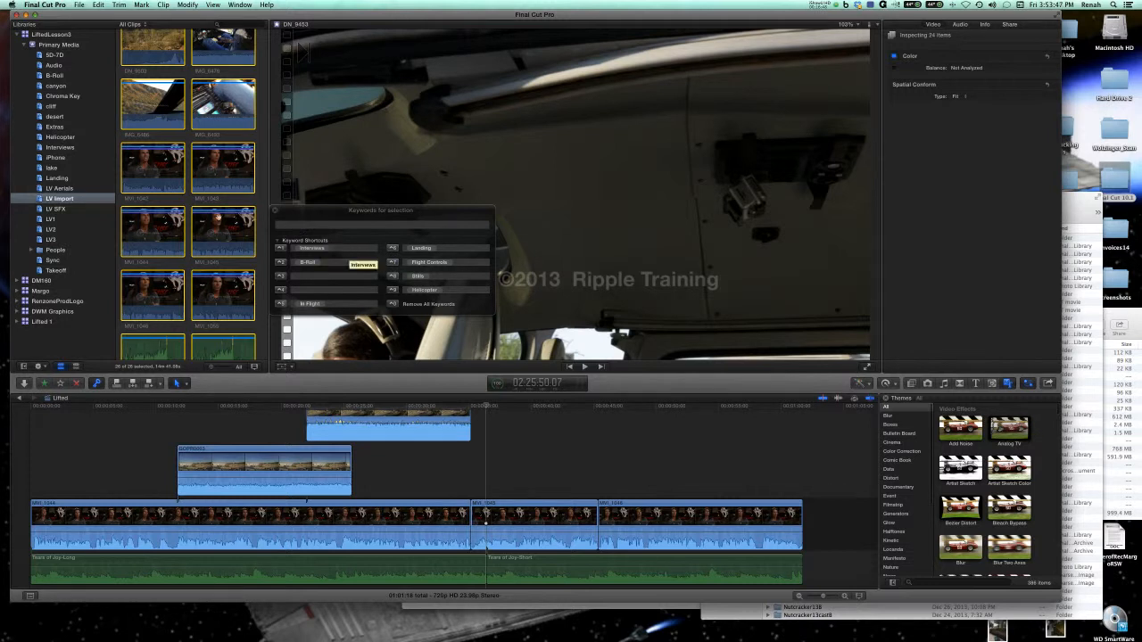
pyautogui.click(174, 225)
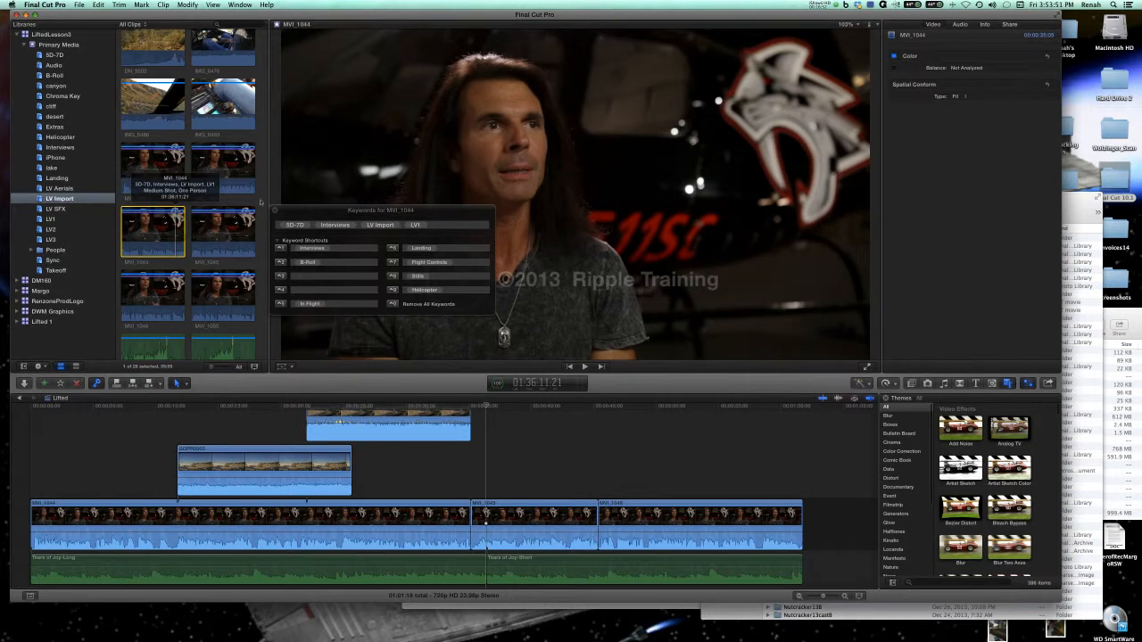
pyautogui.keyDown('super'); pyautogui.click(235, 189); pyautogui.keyUp('super')
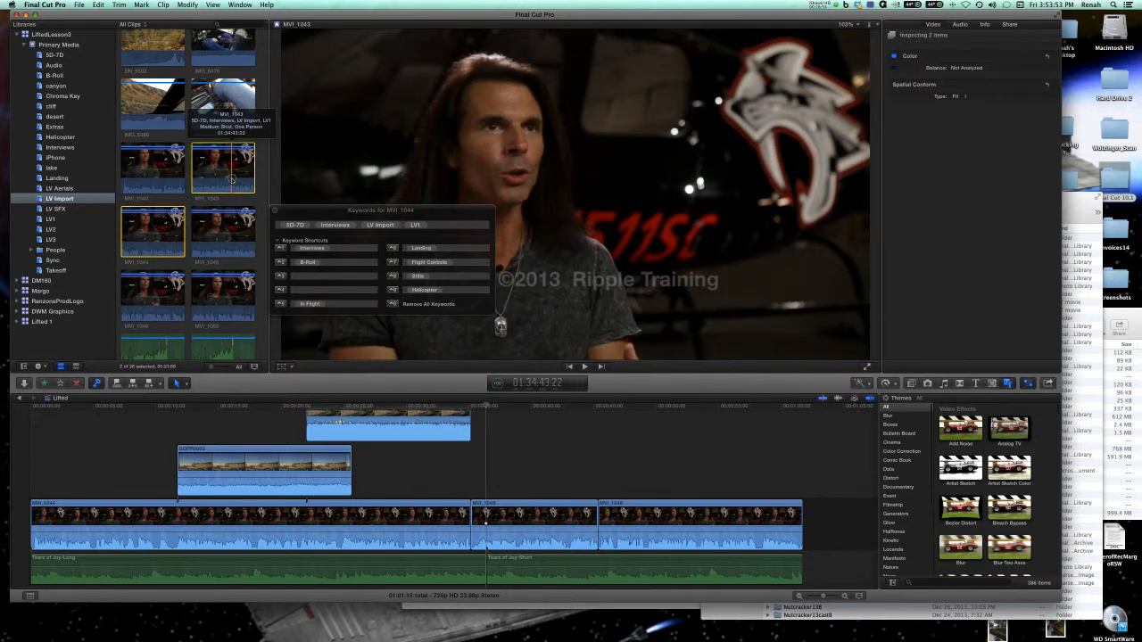
pyautogui.keyDown('super'); pyautogui.click(165, 185); pyautogui.keyUp('super')
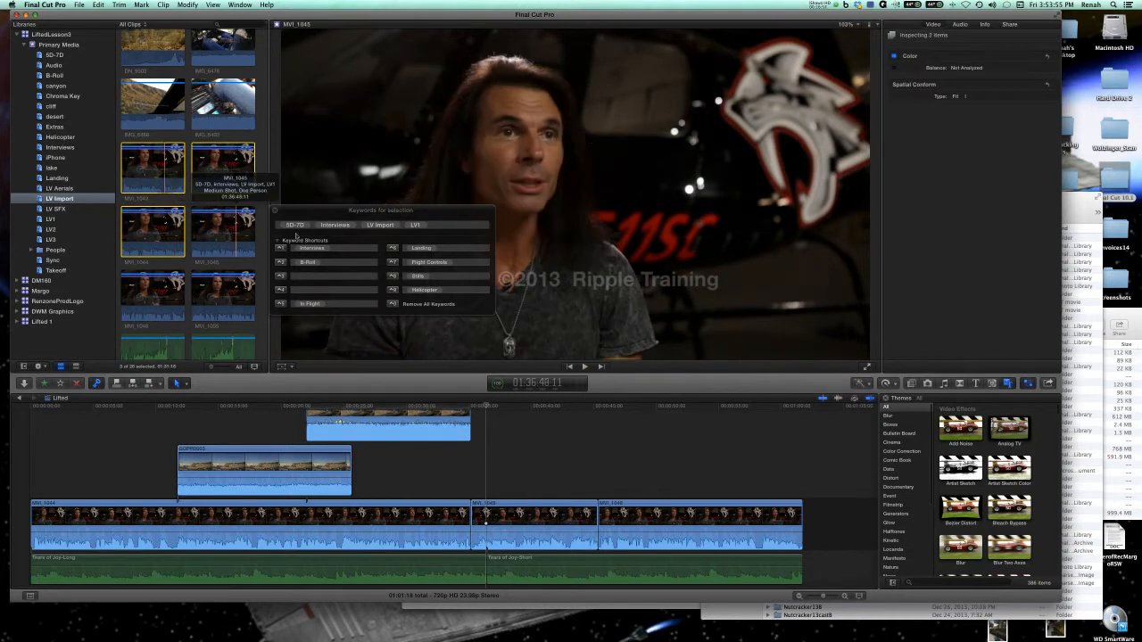
pyautogui.click(390, 227)
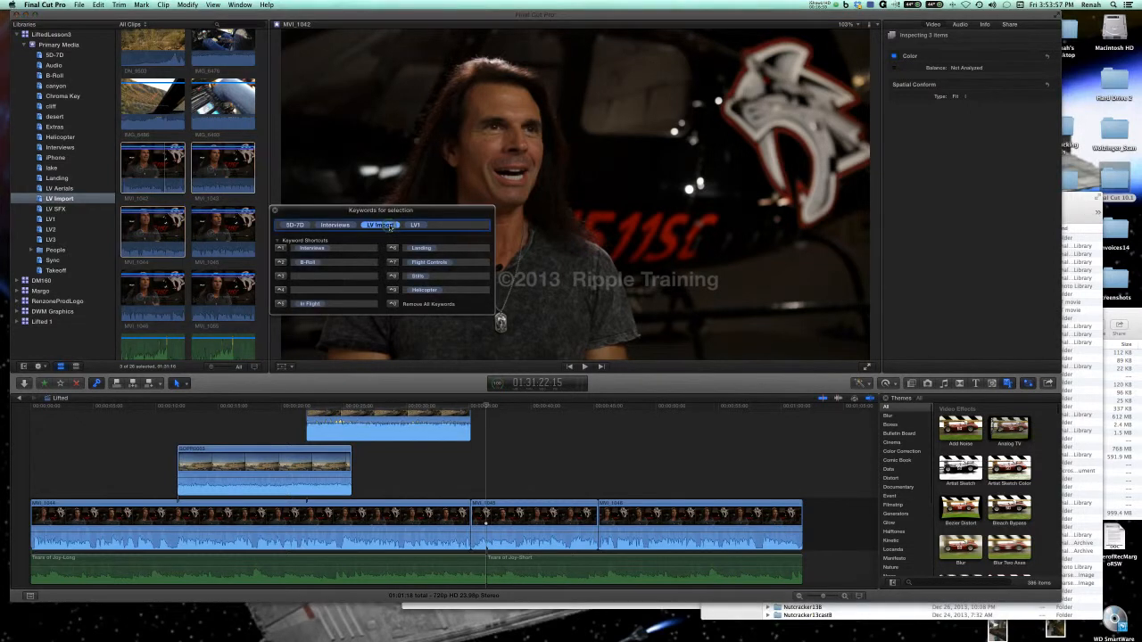
pyautogui.press('BackSpace')
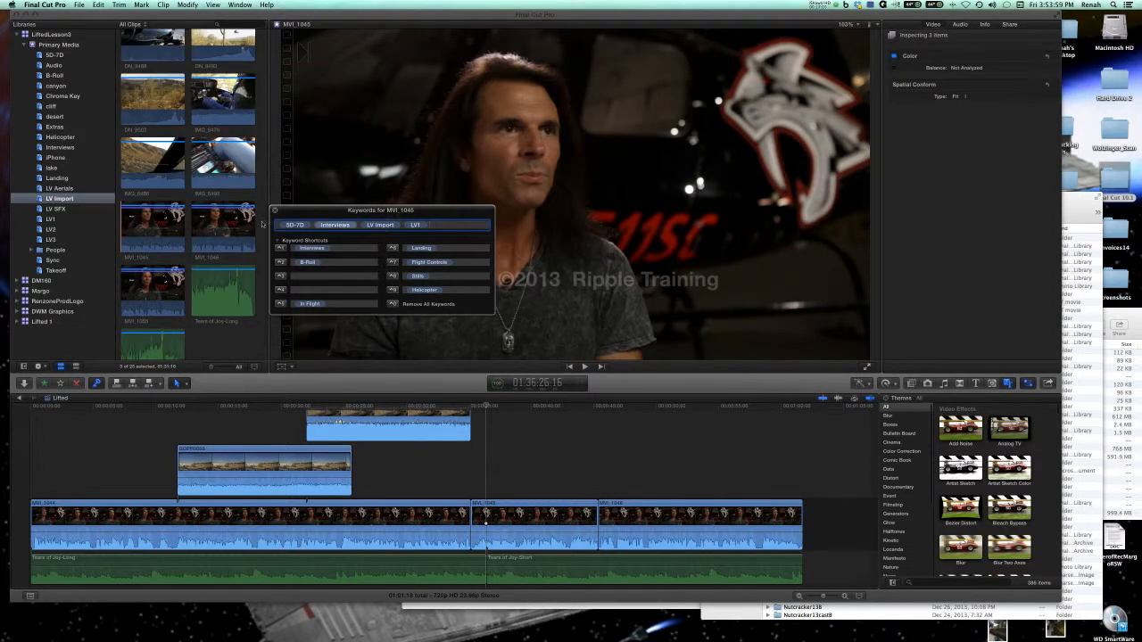
# Remove the LV Import keyword from the three remaining interview clips in the collection, from MVI_1045 through MVI_1055.
pyautogui.click(163, 236)
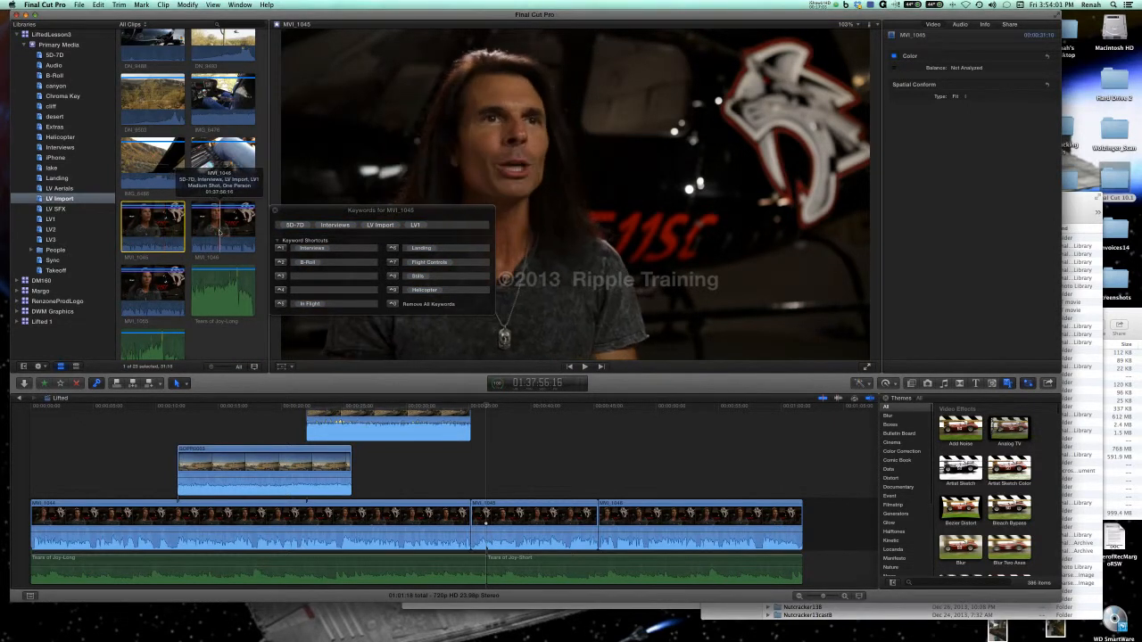
pyautogui.click(161, 284)
pyautogui.click(153, 163)
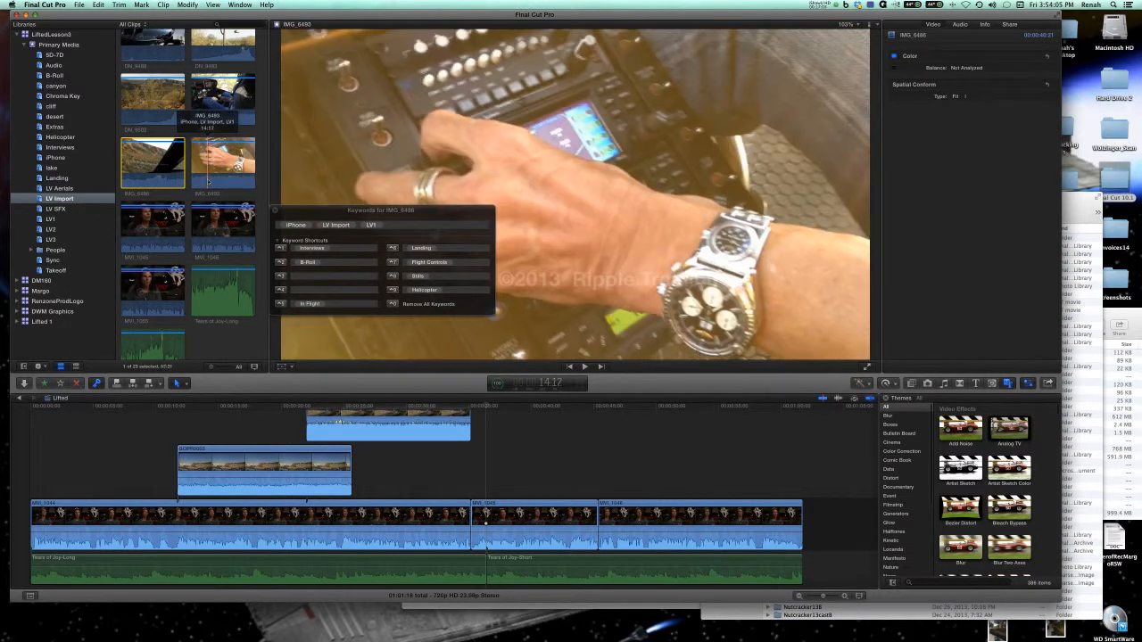
pyautogui.click(168, 231)
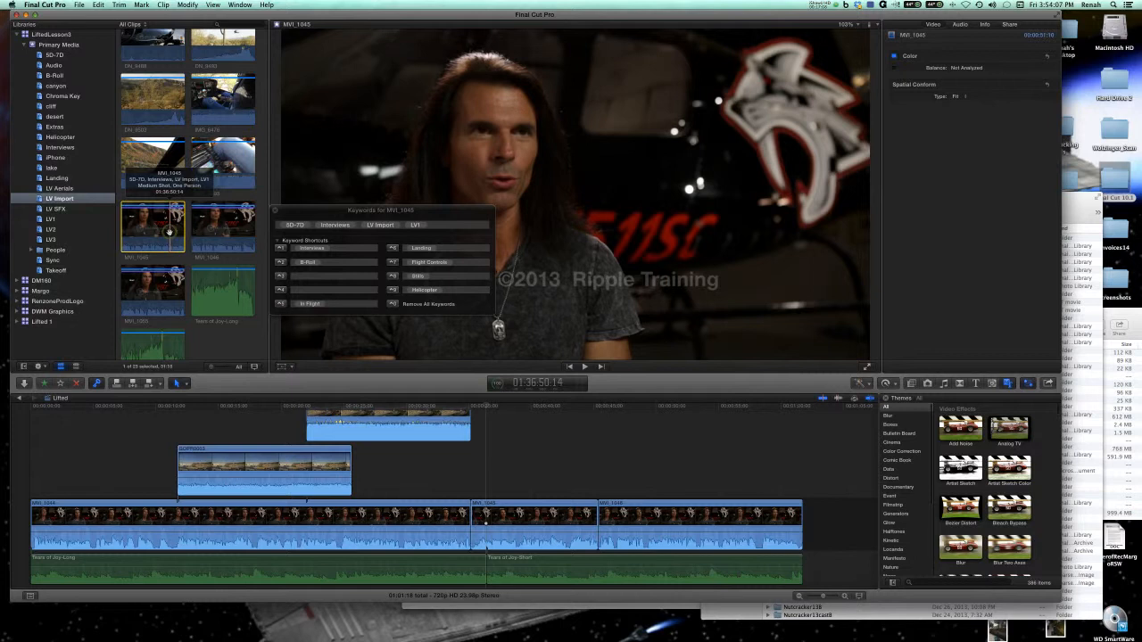
pyautogui.keyDown('shift'); pyautogui.click(158, 298); pyautogui.keyUp('shift')
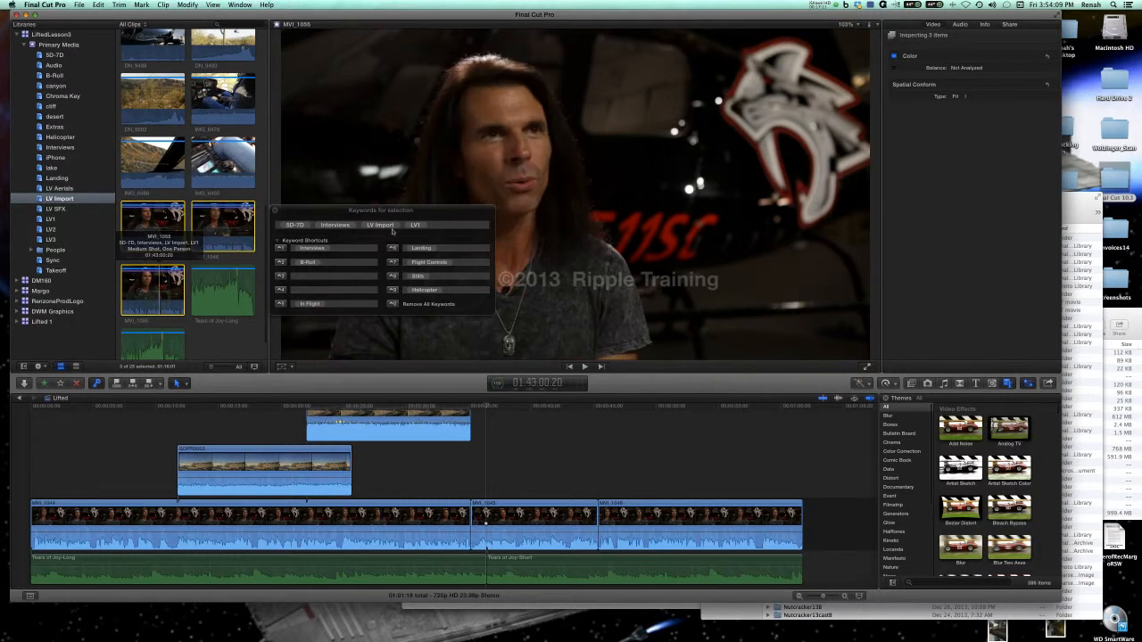
pyautogui.click(397, 228)
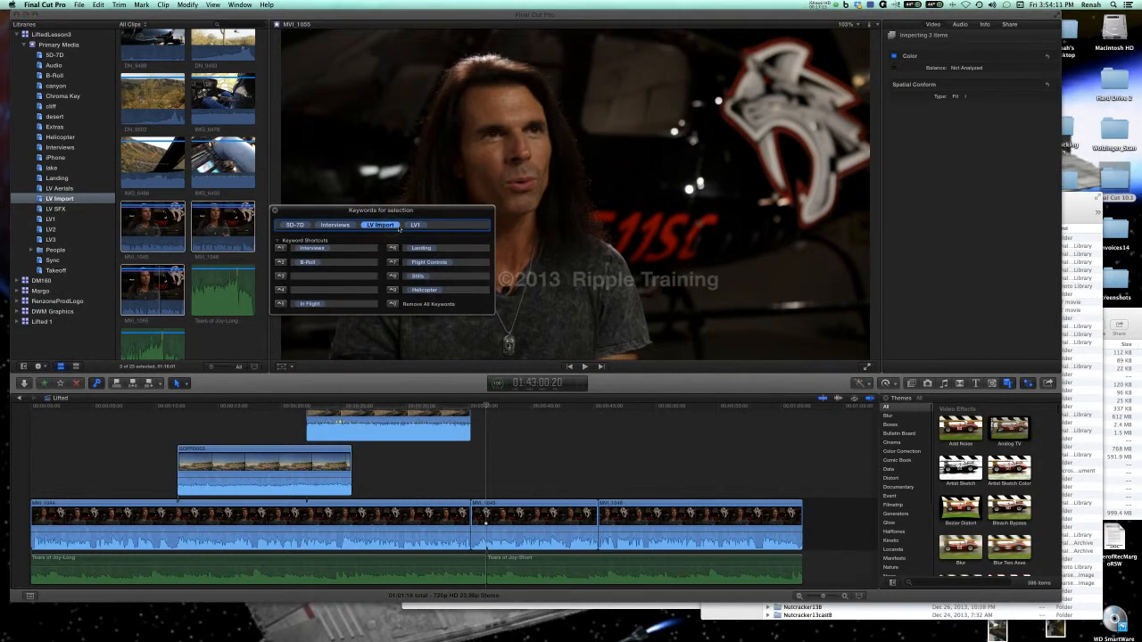
pyautogui.press('BackSpace')
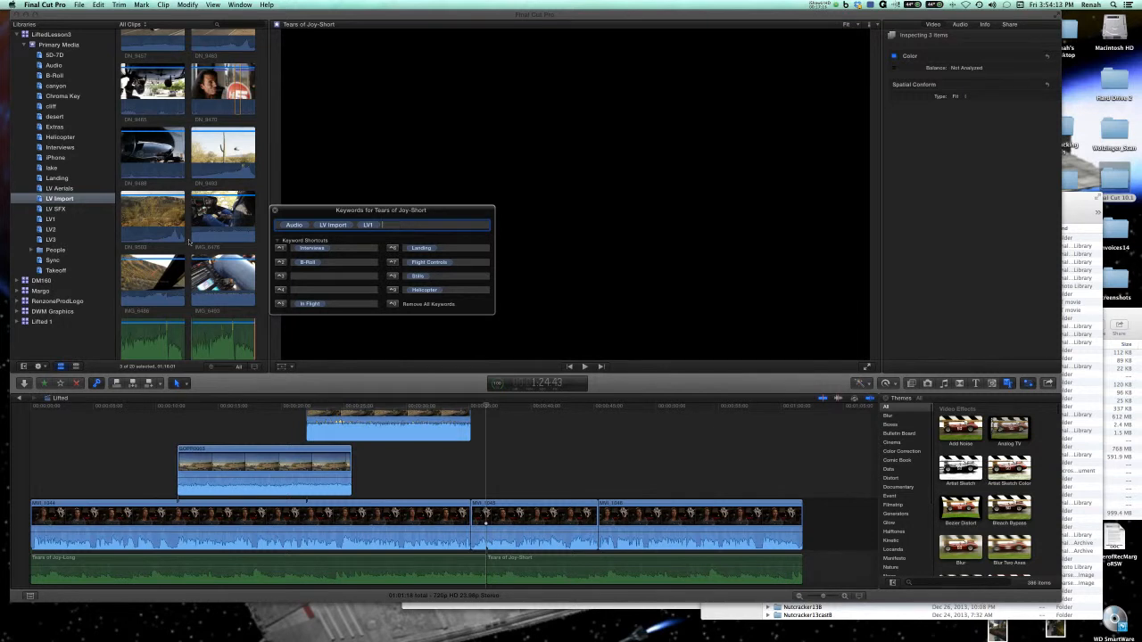
# Check the keywords of the DN_9470 and DN_9465 clips and remove the LV Import keyword from the cactus clip DN_9493.
pyautogui.scroll(3, 189, 241)
pyautogui.click(214, 234)
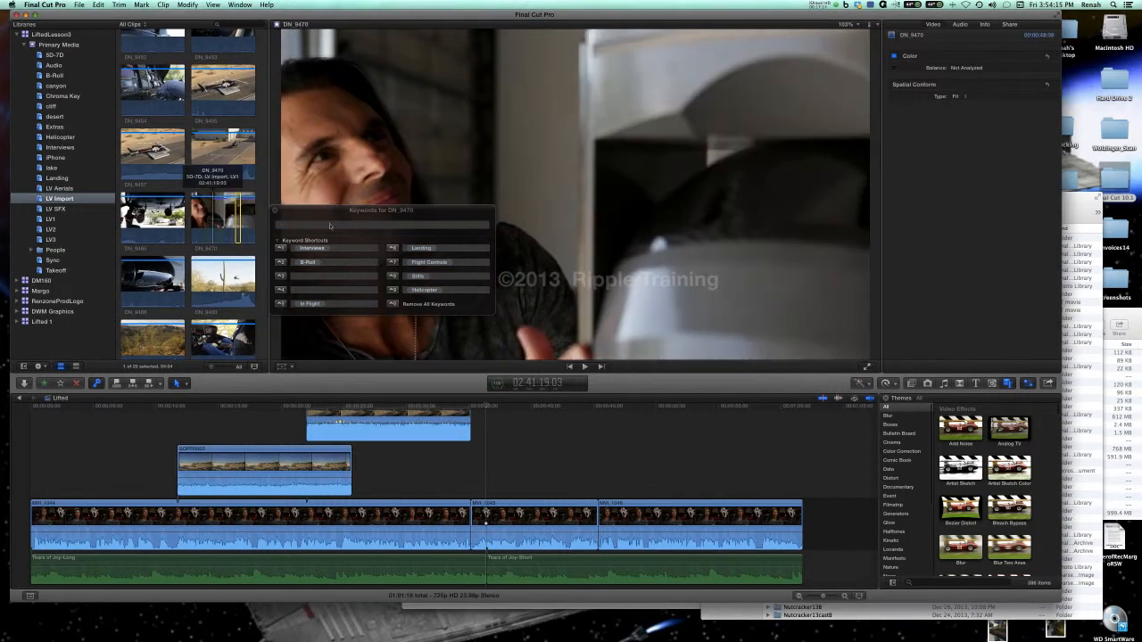
pyautogui.click(154, 219)
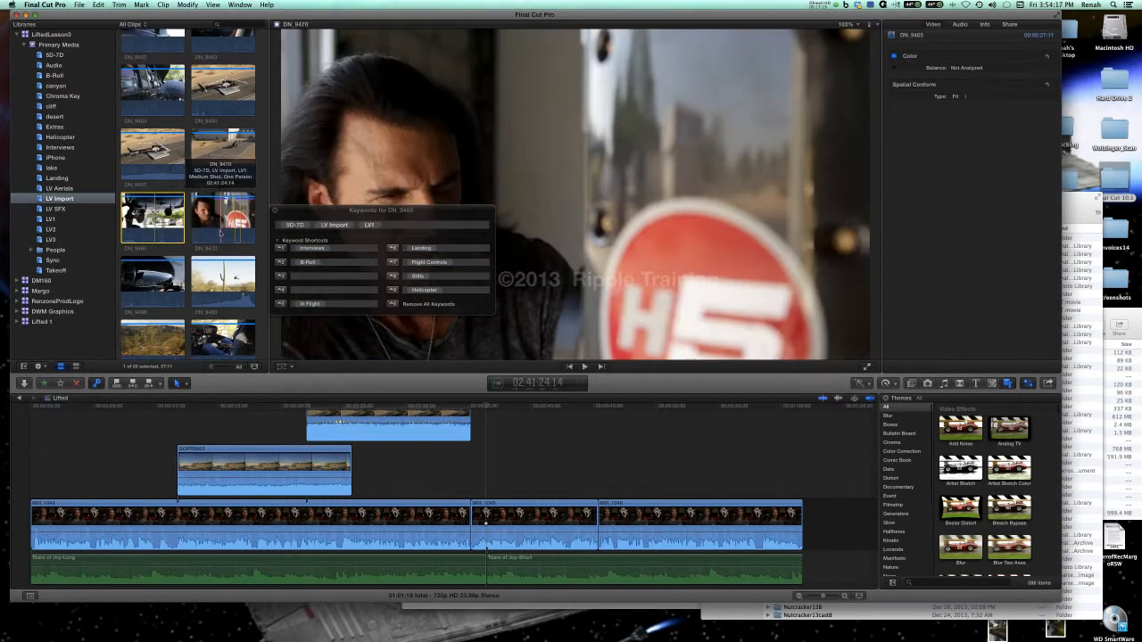
pyautogui.keyDown('super'); pyautogui.click(220, 233); pyautogui.keyUp('super')
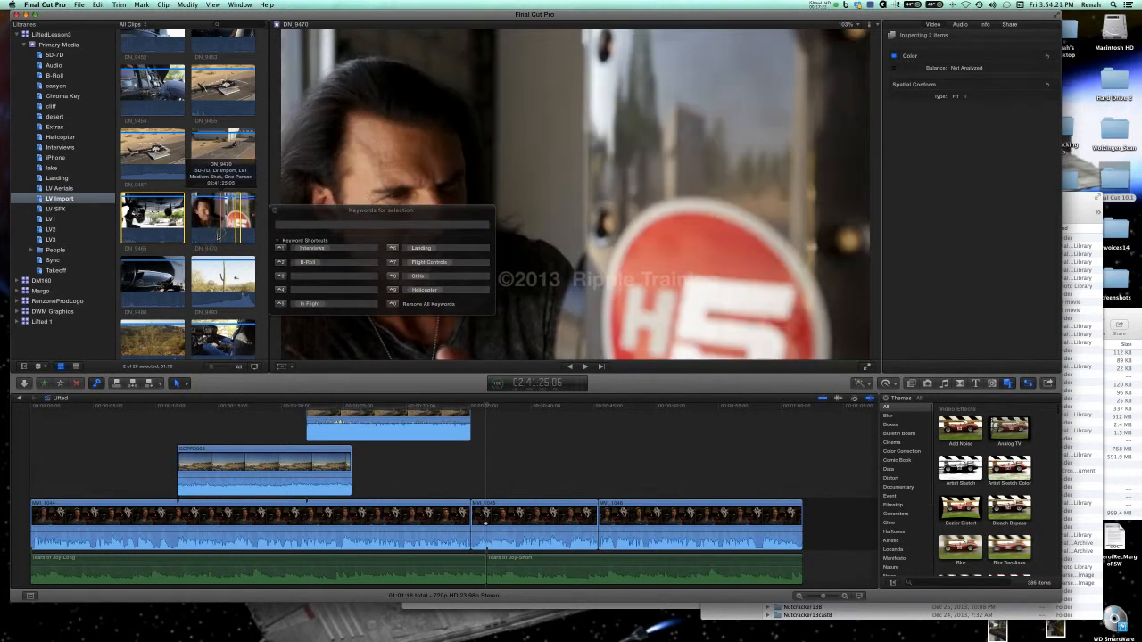
pyautogui.click(203, 295)
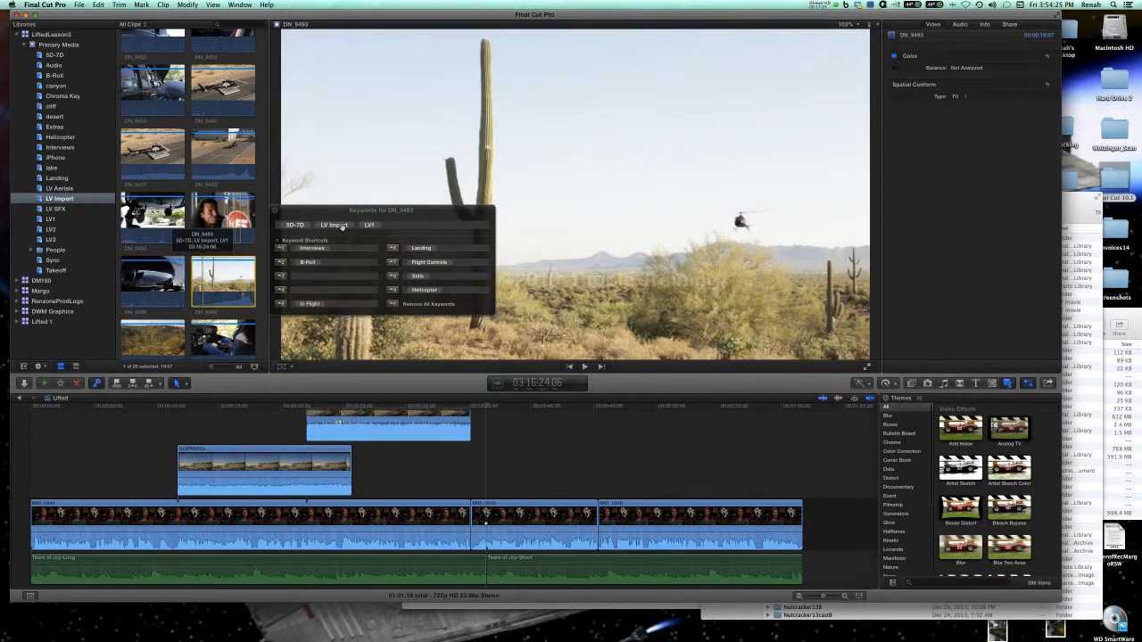
pyautogui.click(342, 229)
pyautogui.press('Delete')
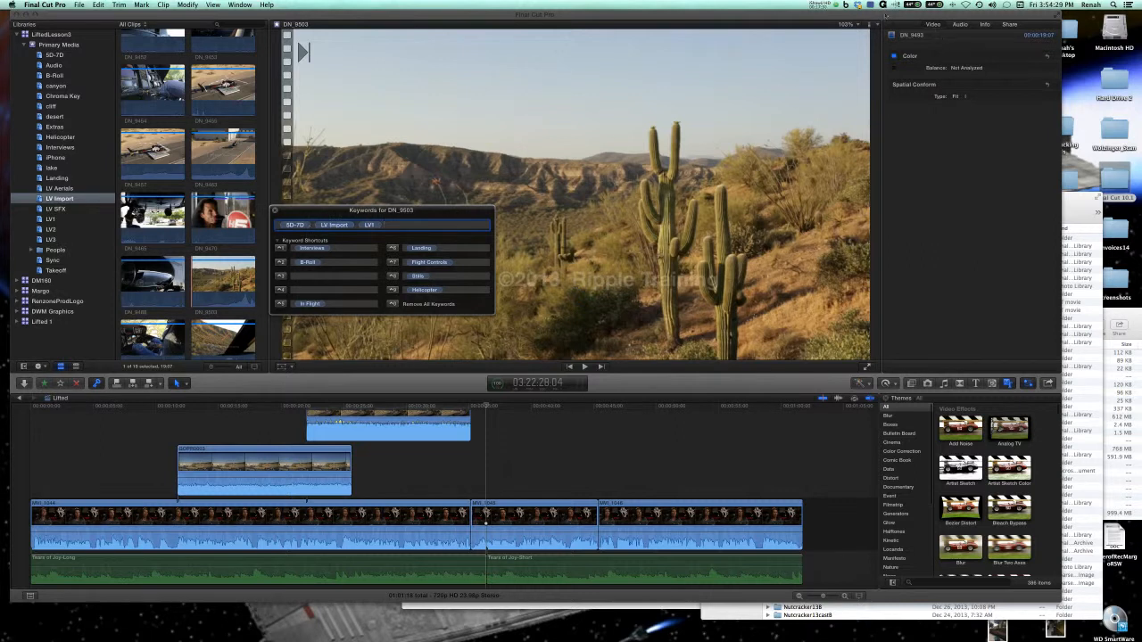
pyautogui.click(832, 8)
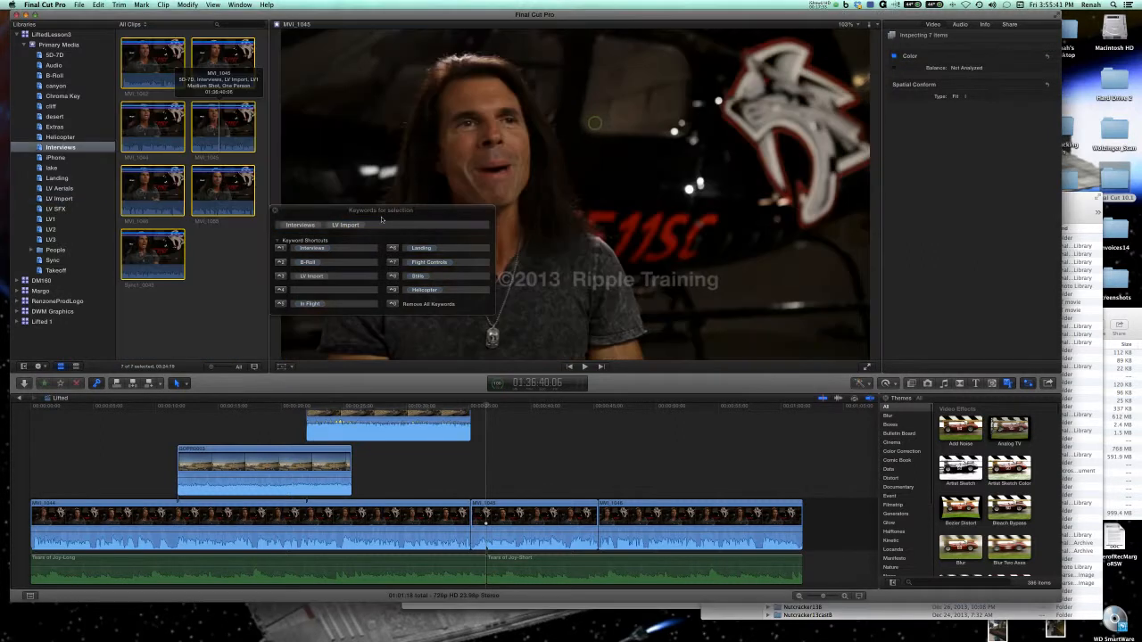
# View the Interviews collection and remove the LV Import keyword from the IMG_6493 clip.
pyautogui.click(59, 147)
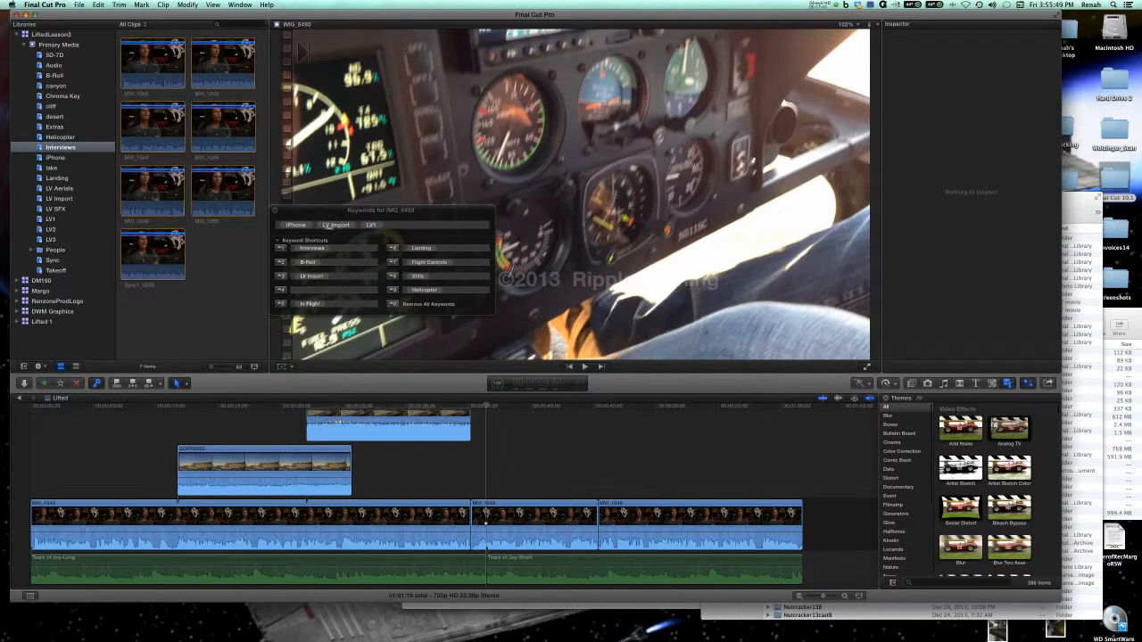
pyautogui.click(332, 225)
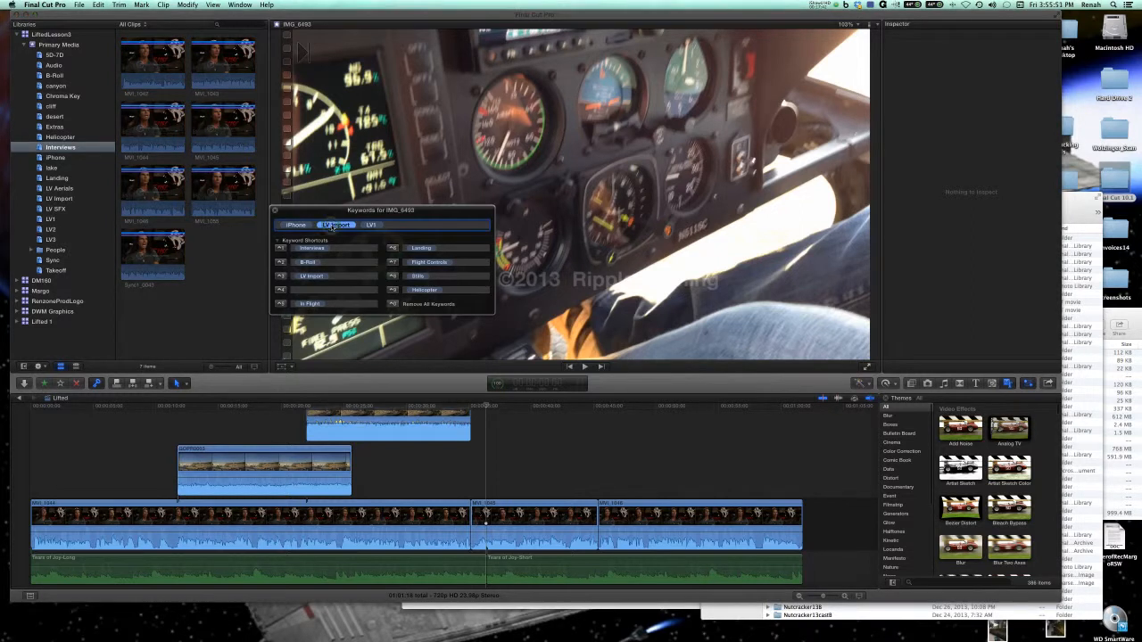
pyautogui.click(226, 250)
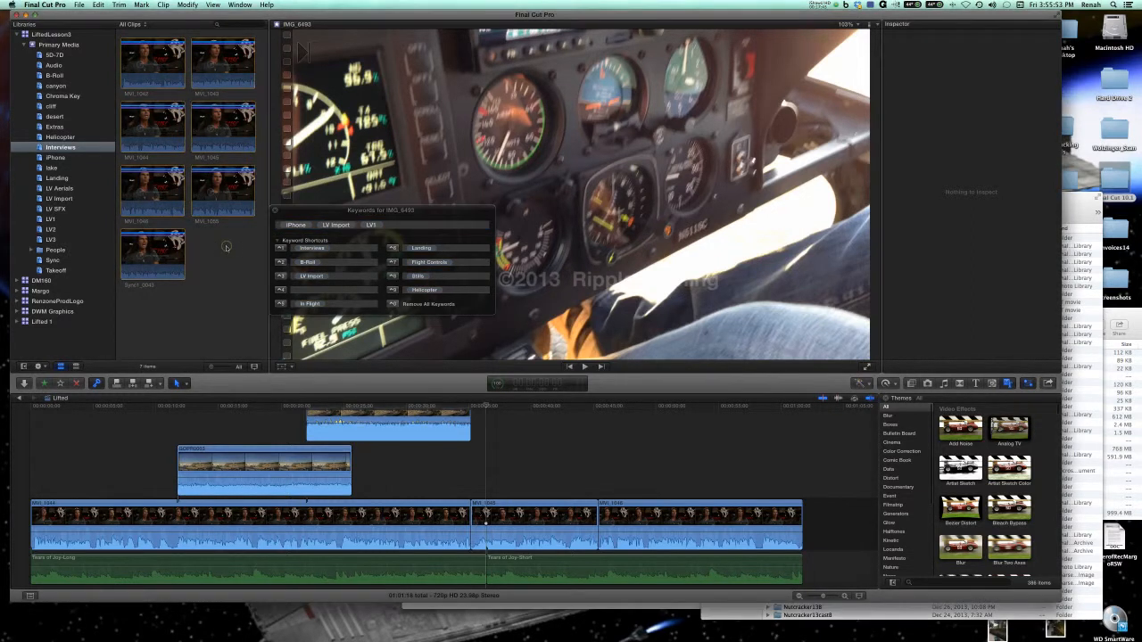
pyautogui.click(330, 226)
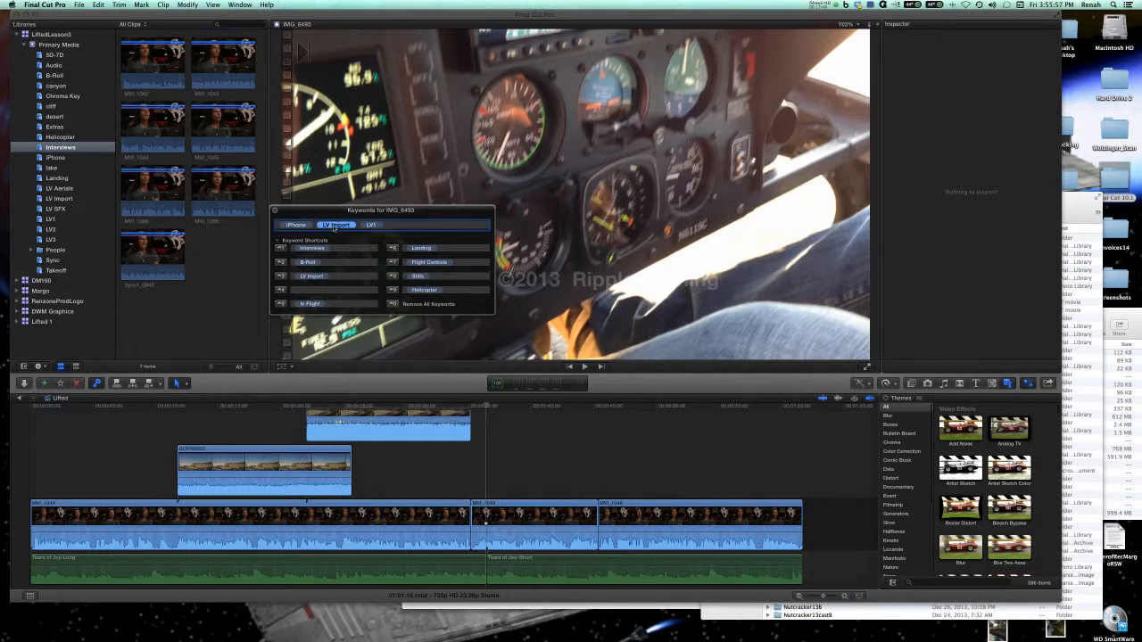
pyautogui.press('BackSpace')
pyautogui.click(230, 242)
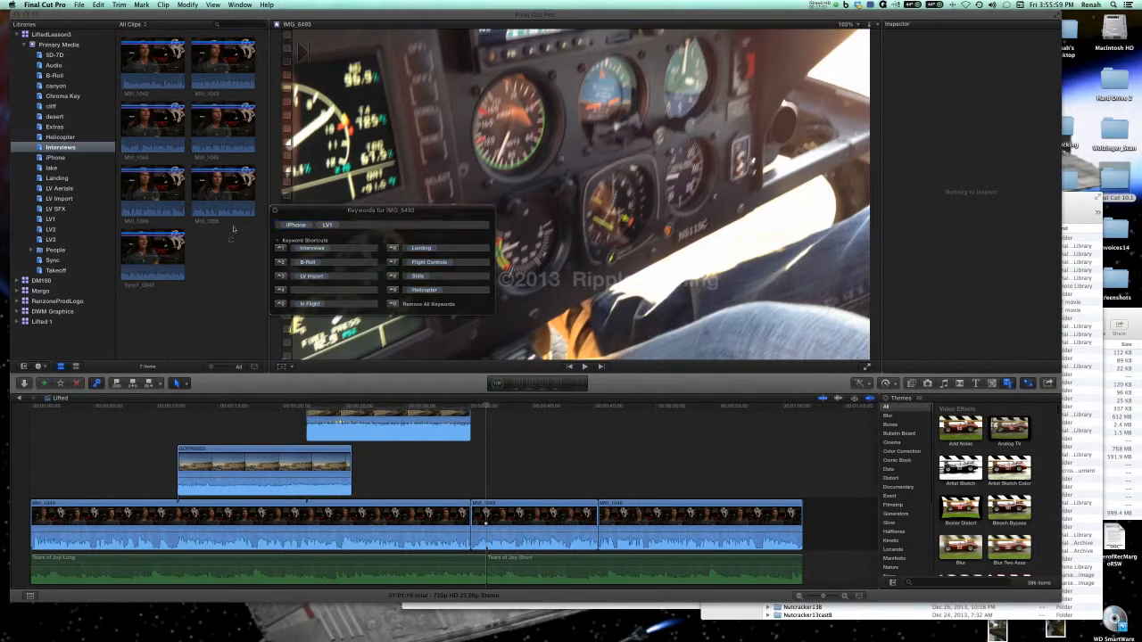
# Remove the LV Import keyword from the MVI_1042 and MVI_1043 clips in the Interviews collection.
pyautogui.click(232, 204)
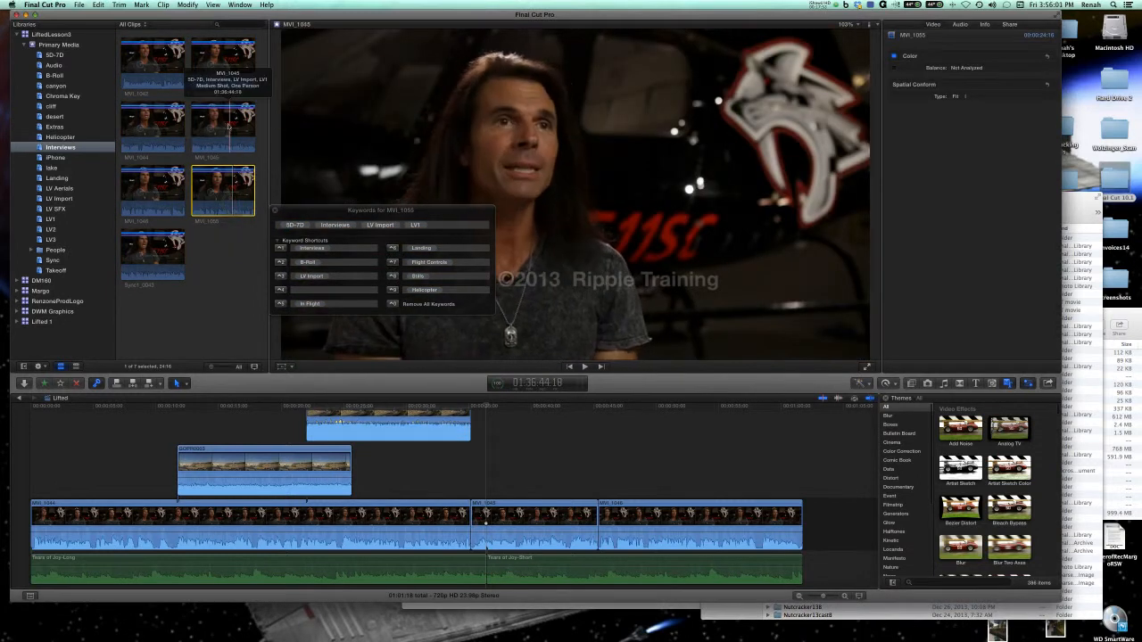
pyautogui.click(169, 111)
pyautogui.click(156, 67)
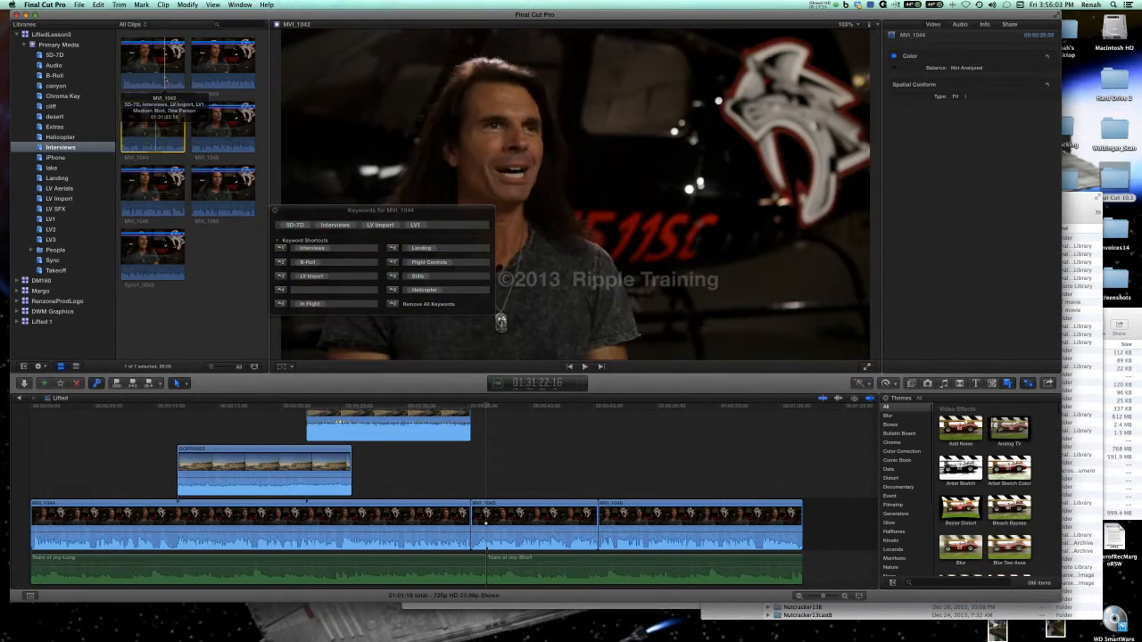
pyautogui.click(379, 226)
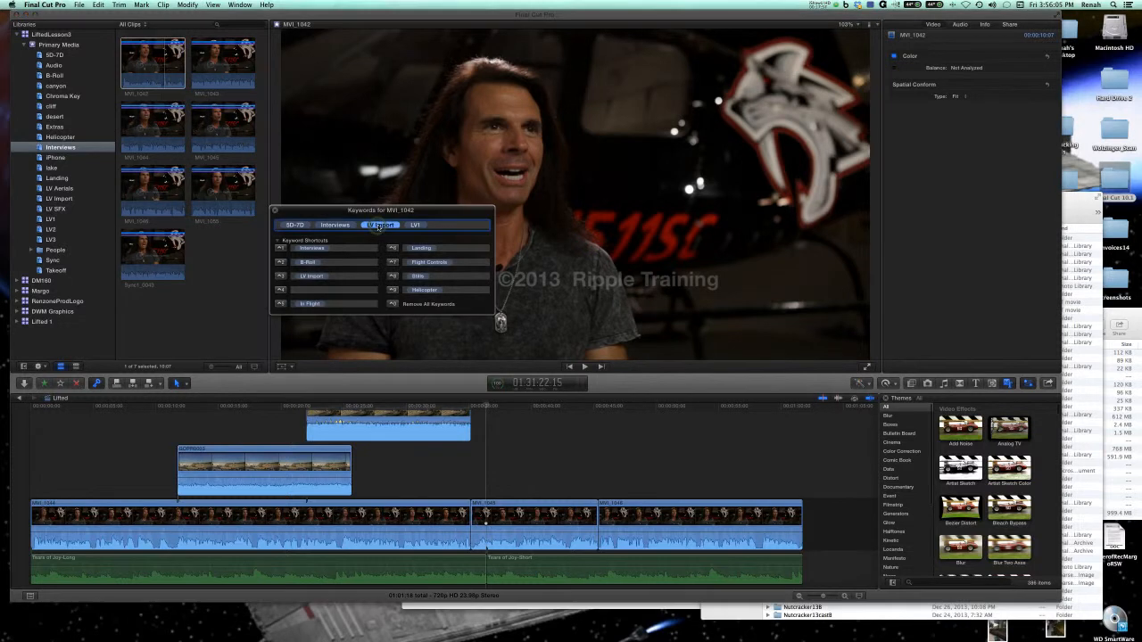
pyautogui.press('Delete')
pyautogui.click(217, 79)
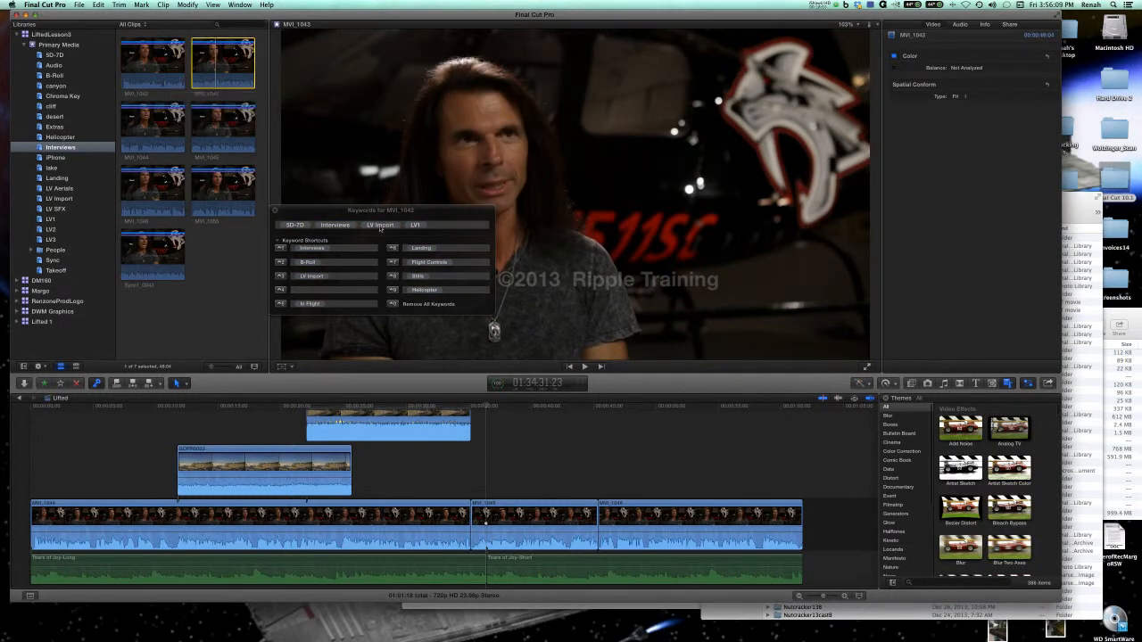
pyautogui.click(379, 225)
pyautogui.press('Delete')
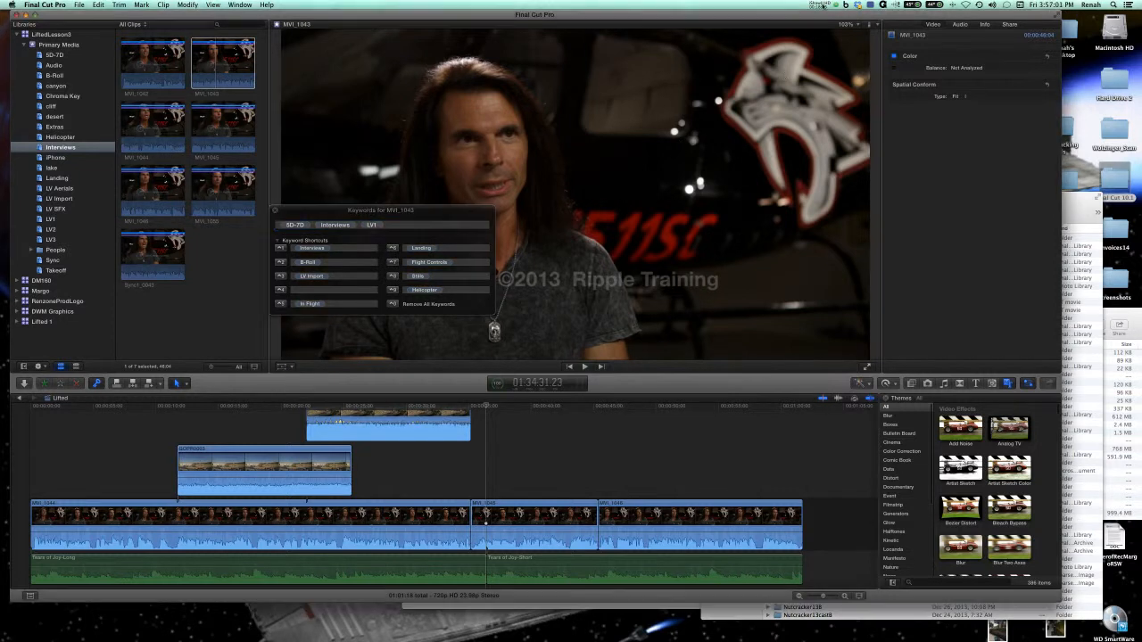
pyautogui.click(820, 3)
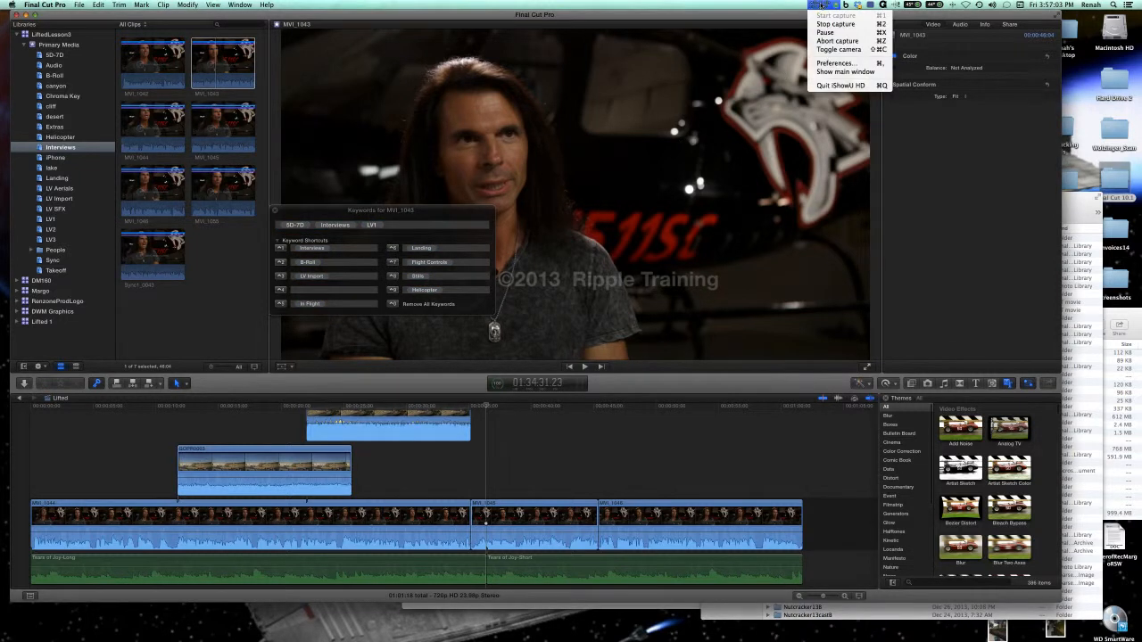
pyautogui.click(822, 4)
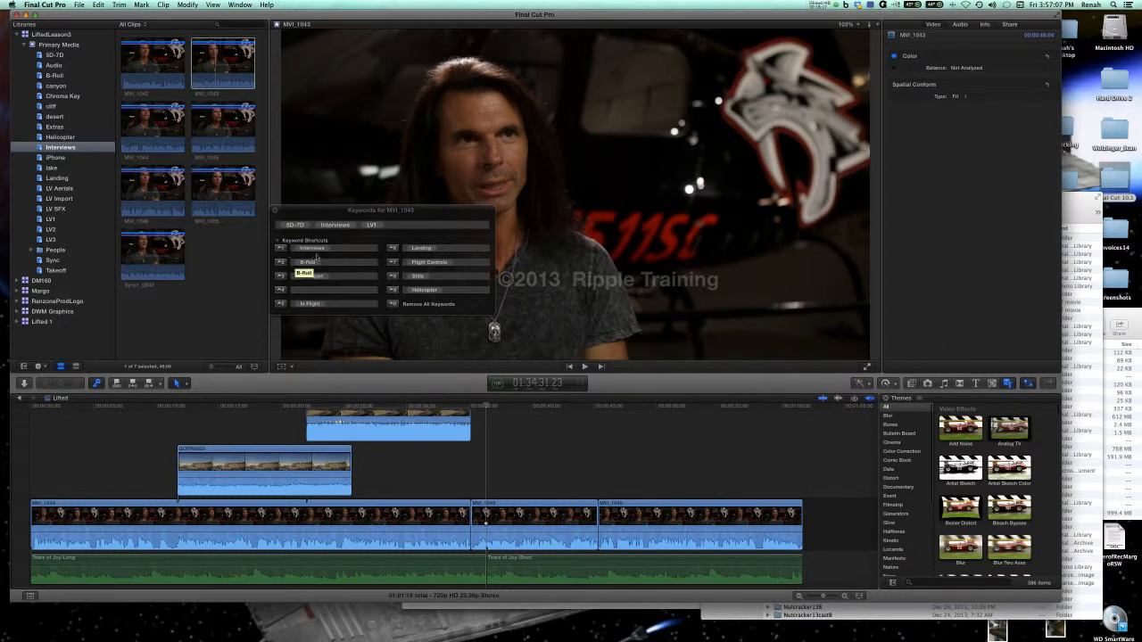
# Show all Primary Media clips and set keyword shortcut 1 to B roll and shortcut 2 to Hangar.
pyautogui.click(46, 44)
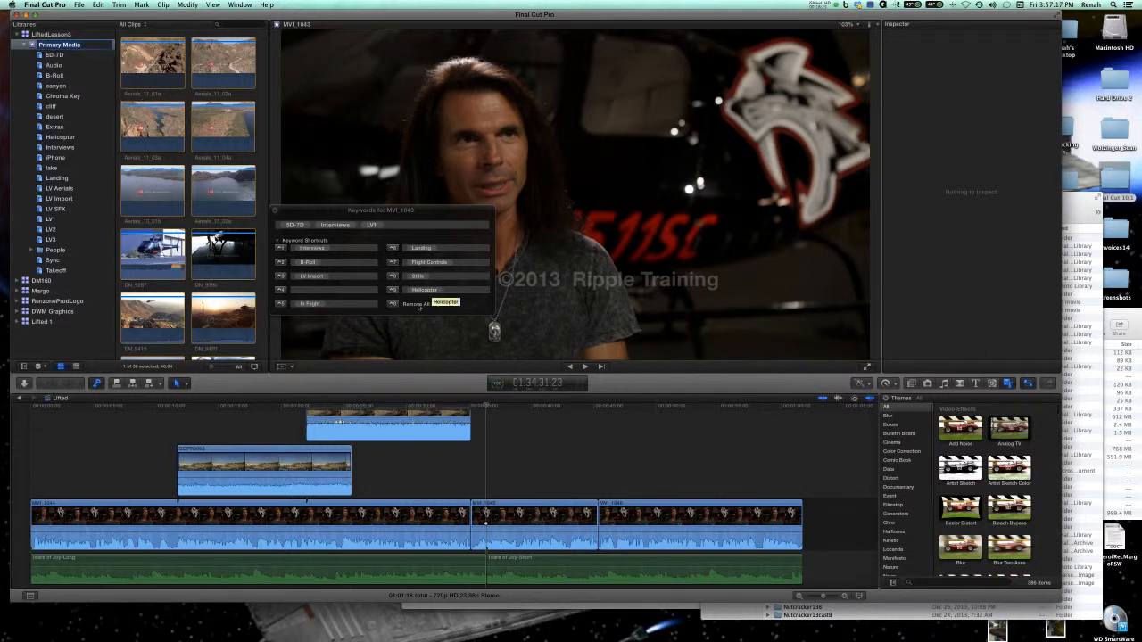
pyautogui.click(332, 249)
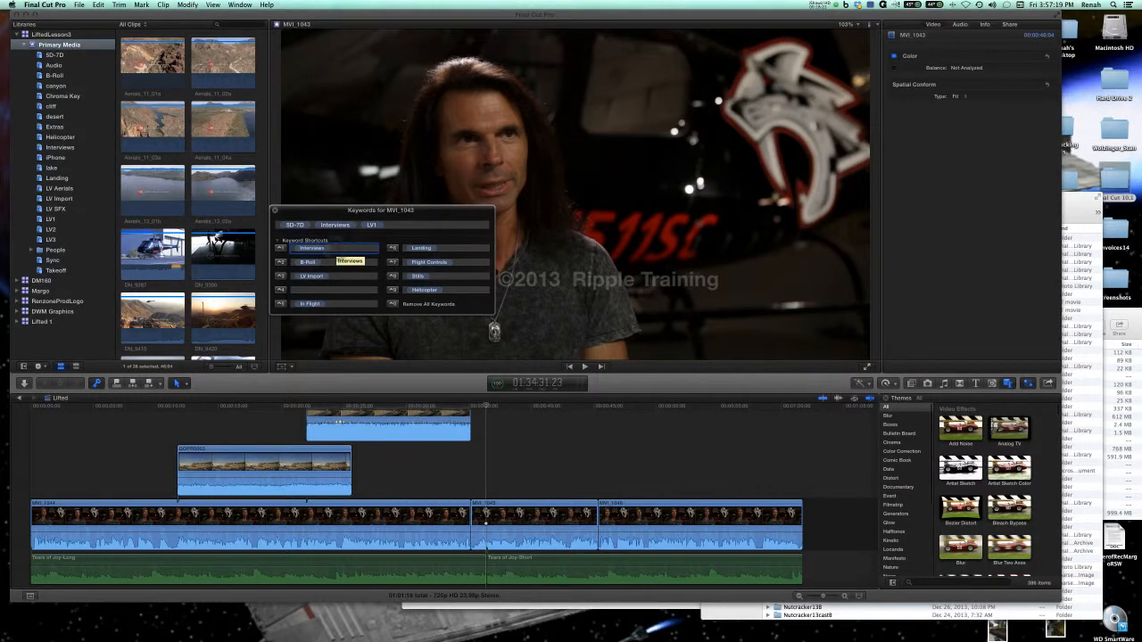
pyautogui.press('BackSpace')
pyautogui.write('B-roll')
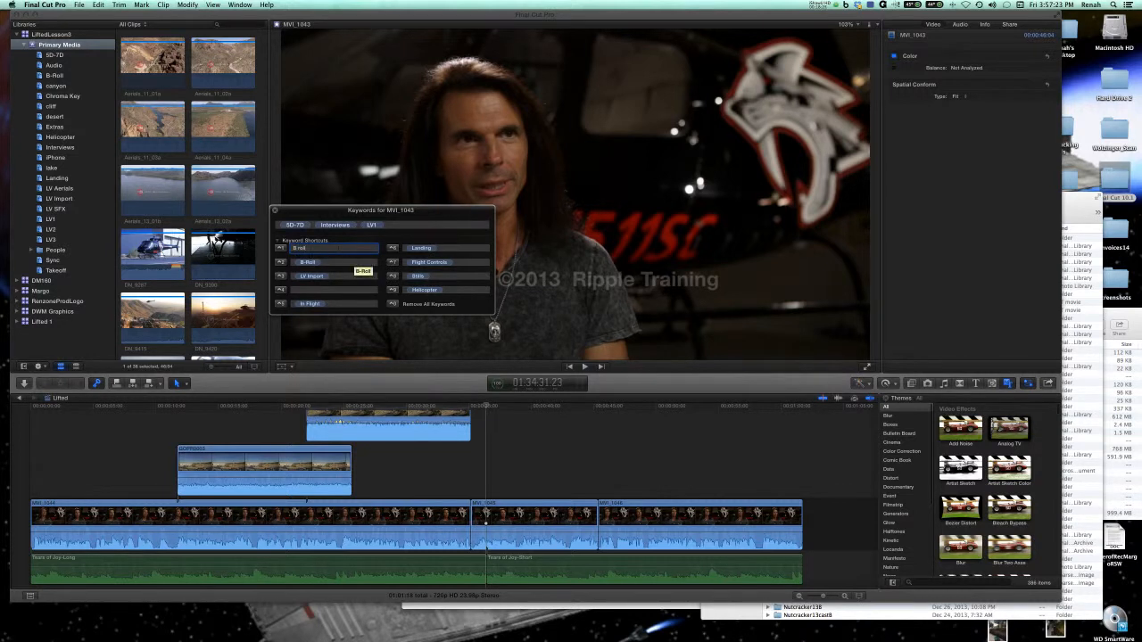
pyautogui.press('Tab')
pyautogui.press('BackSpace')
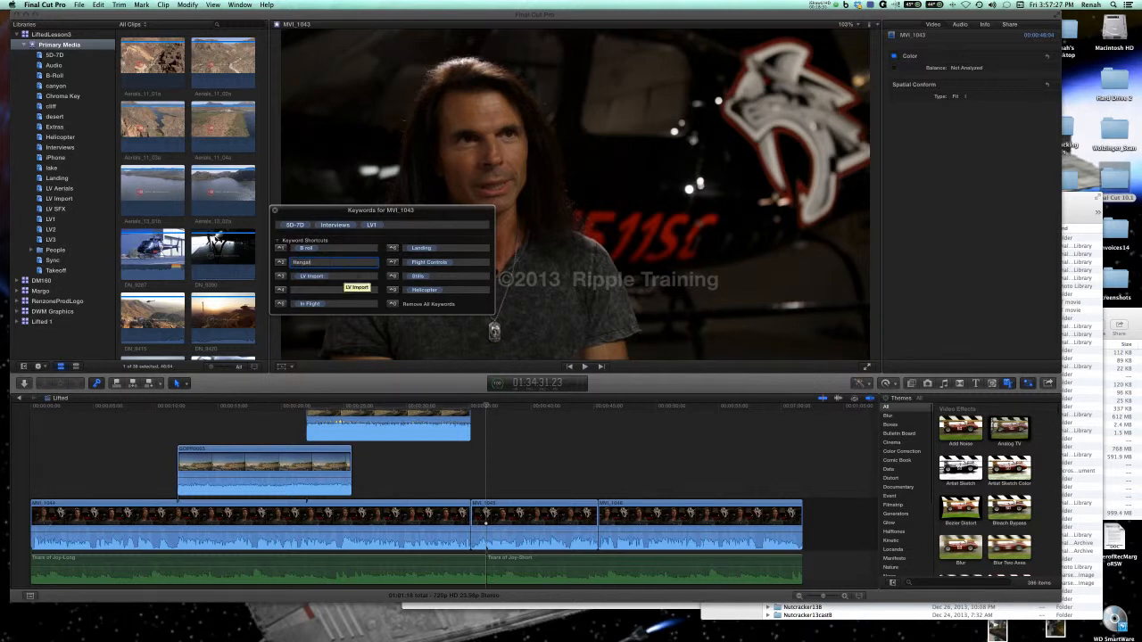
# Set keyword shortcut 3 to Pre Flight and shortcut 4 to Takeoff.
pyautogui.click(339, 277)
pyautogui.press('BackSpace')
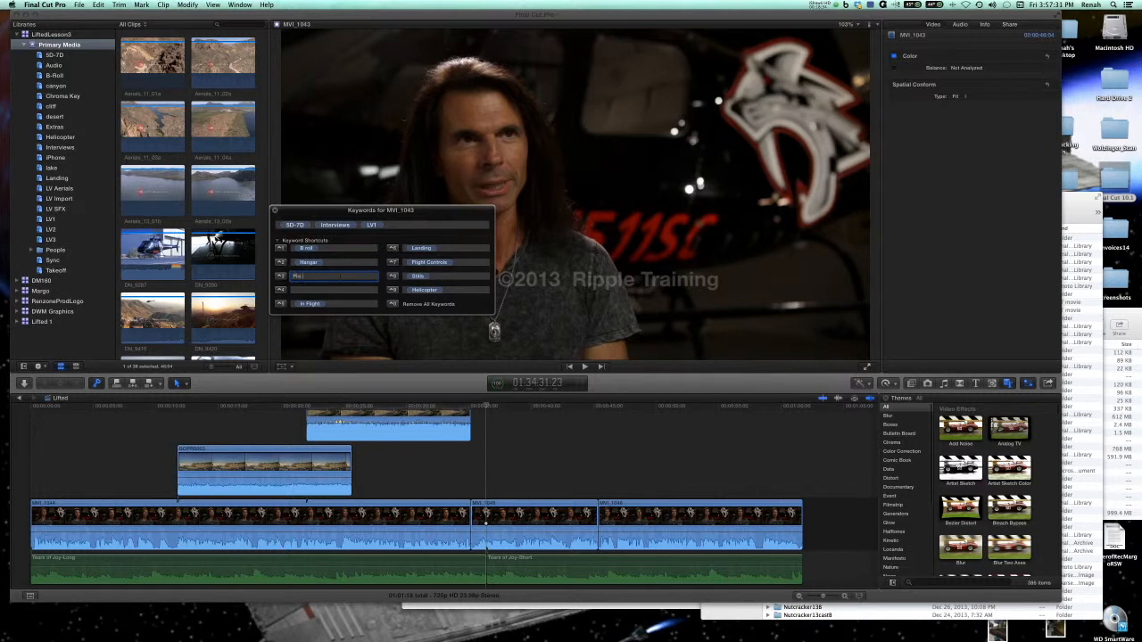
pyautogui.click(312, 290)
pyautogui.write('T')
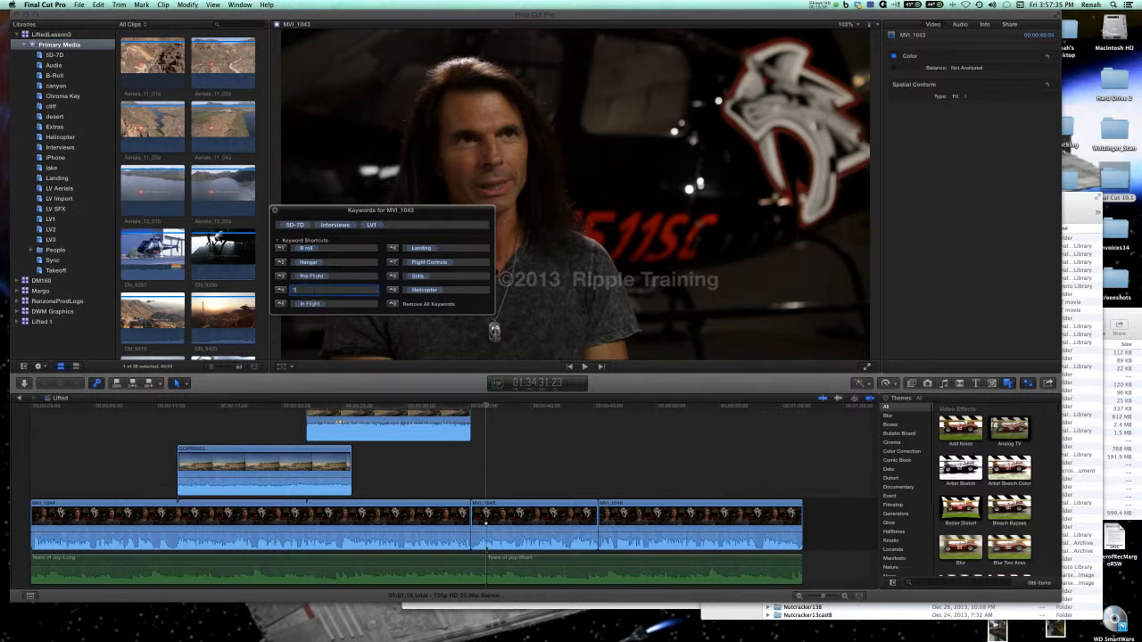
pyautogui.write('akeoff')
# Clear the keyword in shortcut 5 and re-enter it as In Flight.
pyautogui.click(339, 304)
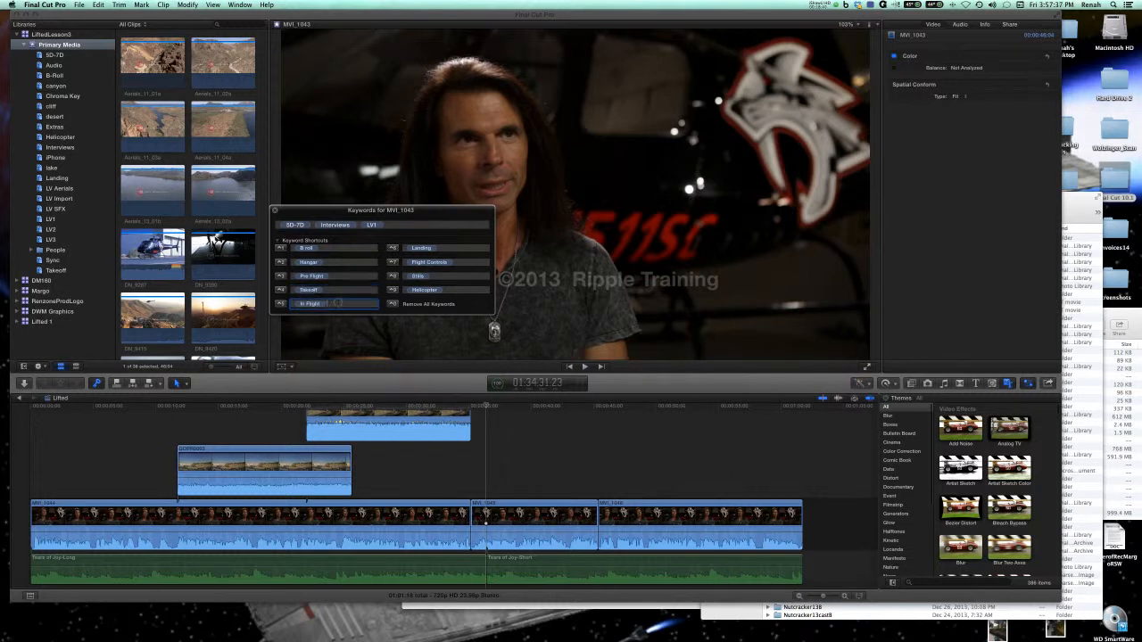
pyautogui.press('BackSpace')
pyautogui.press('BackSpace')
pyautogui.press('BackSpace')
pyautogui.press('BackSpace')
pyautogui.press('BackSpace')
pyautogui.press('BackSpace')
pyautogui.press('BackSpace')
pyautogui.press('BackSpace')
pyautogui.press('BackSpace')
pyautogui.write('In')
# Clear the Stills and Helicopter keywords from shortcuts 8 and 9.
pyautogui.click(437, 277)
pyautogui.press('BackSpace')
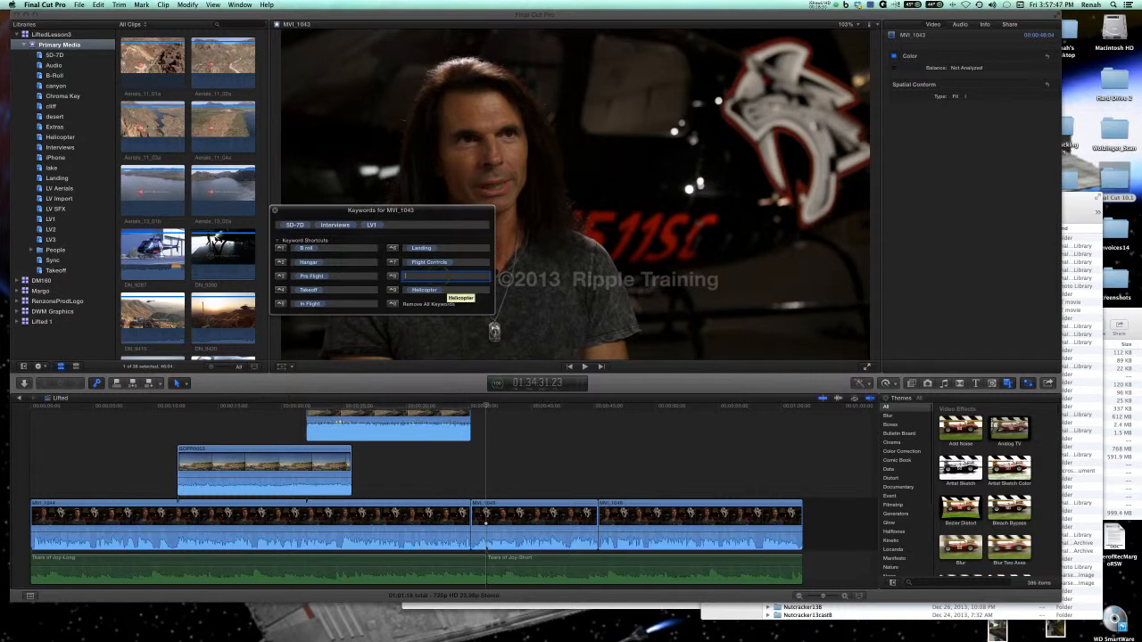
pyautogui.click(450, 291)
pyautogui.press('BackSpace')
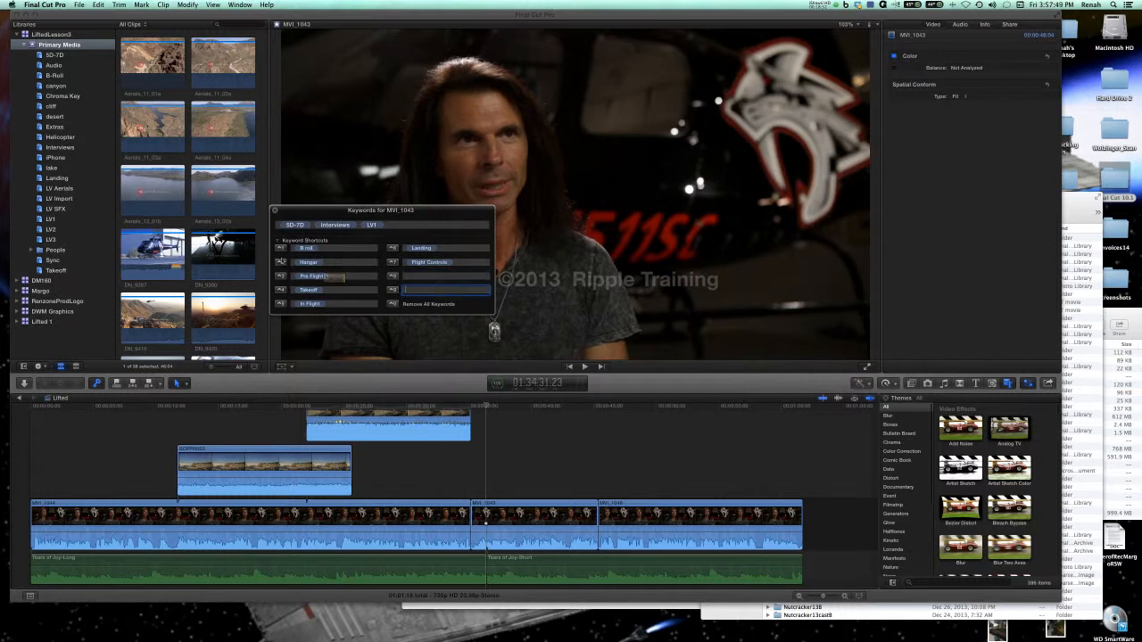
# Move the keyword editor clear of the browser, select the Aerials_13_02a clip and show the Primary Media clips as a list.
pyautogui.moveTo(349, 209); pyautogui.dragTo(386, 197)
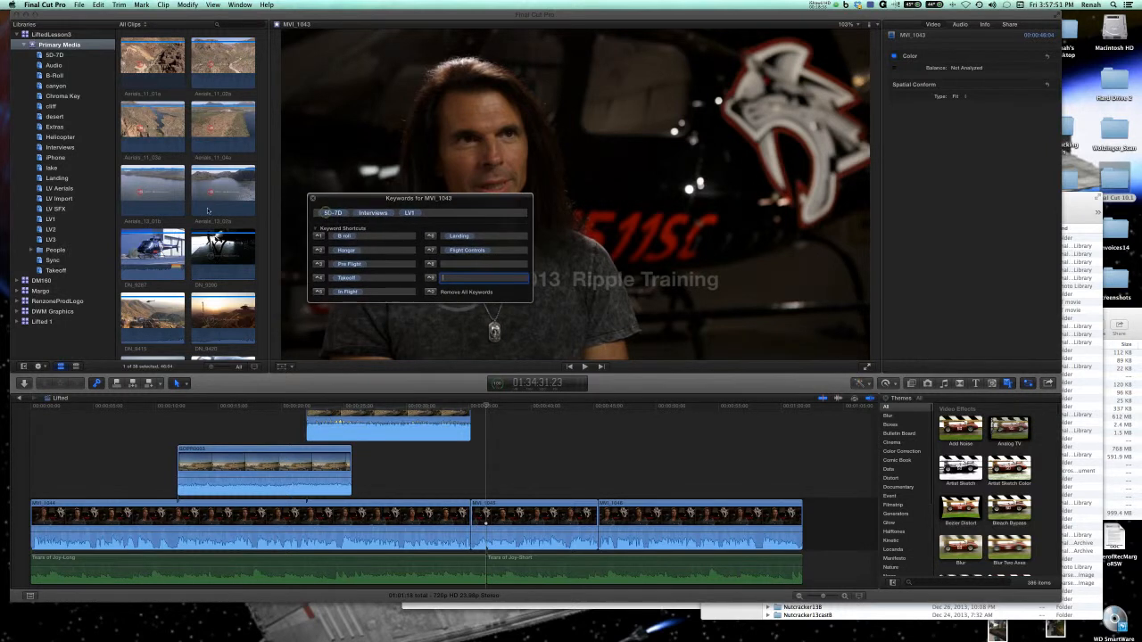
pyautogui.click(223, 189)
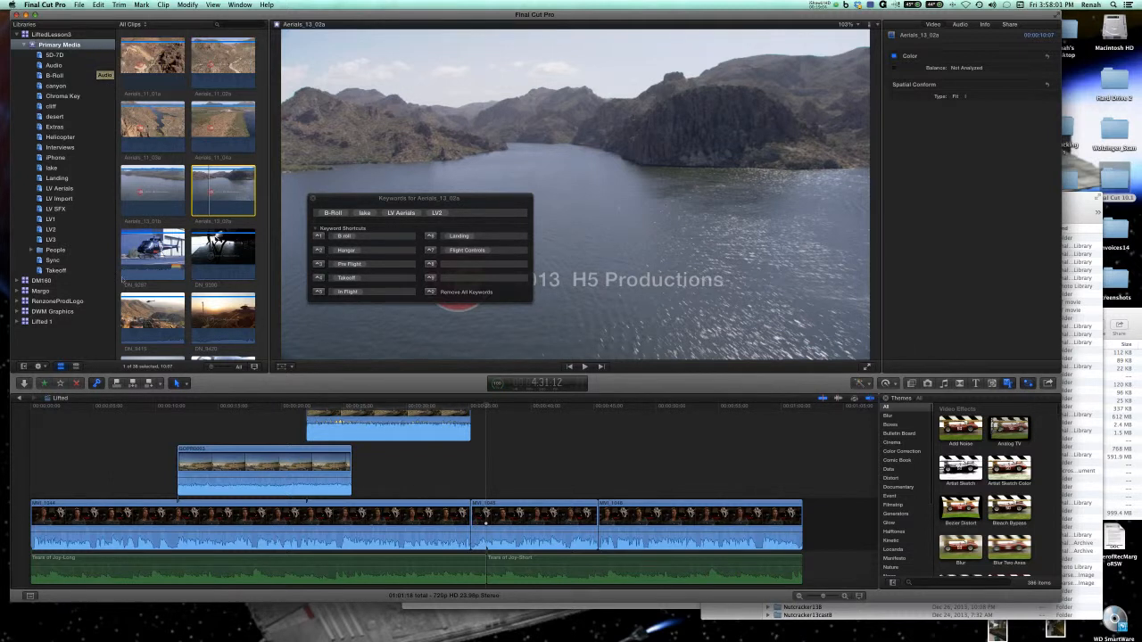
pyautogui.click(75, 366)
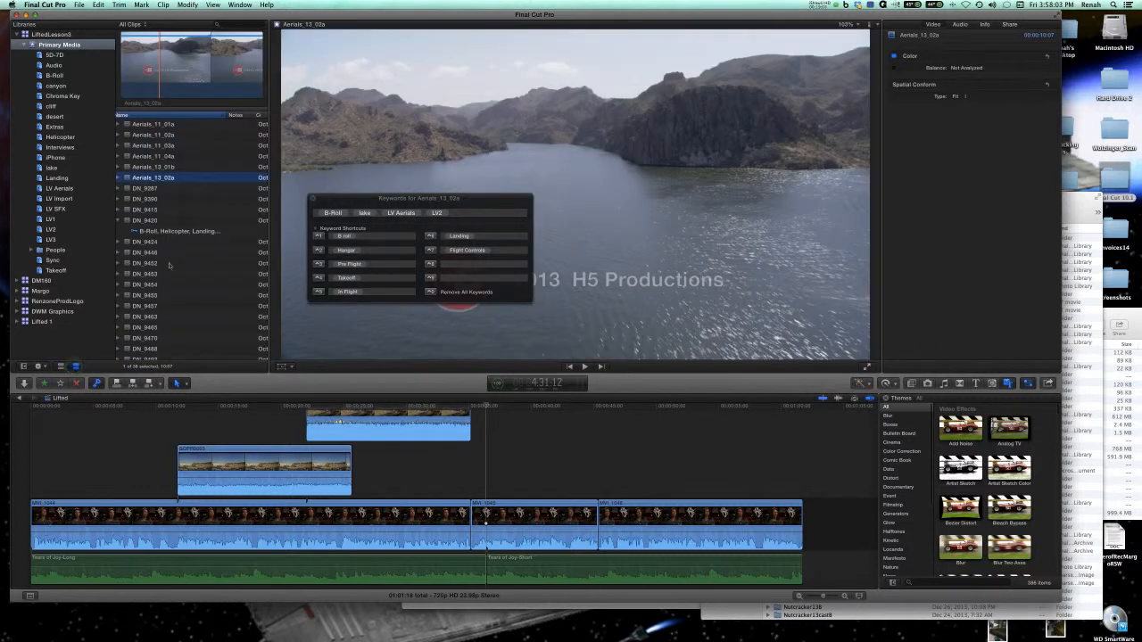
pyautogui.scroll(-3, 176, 286)
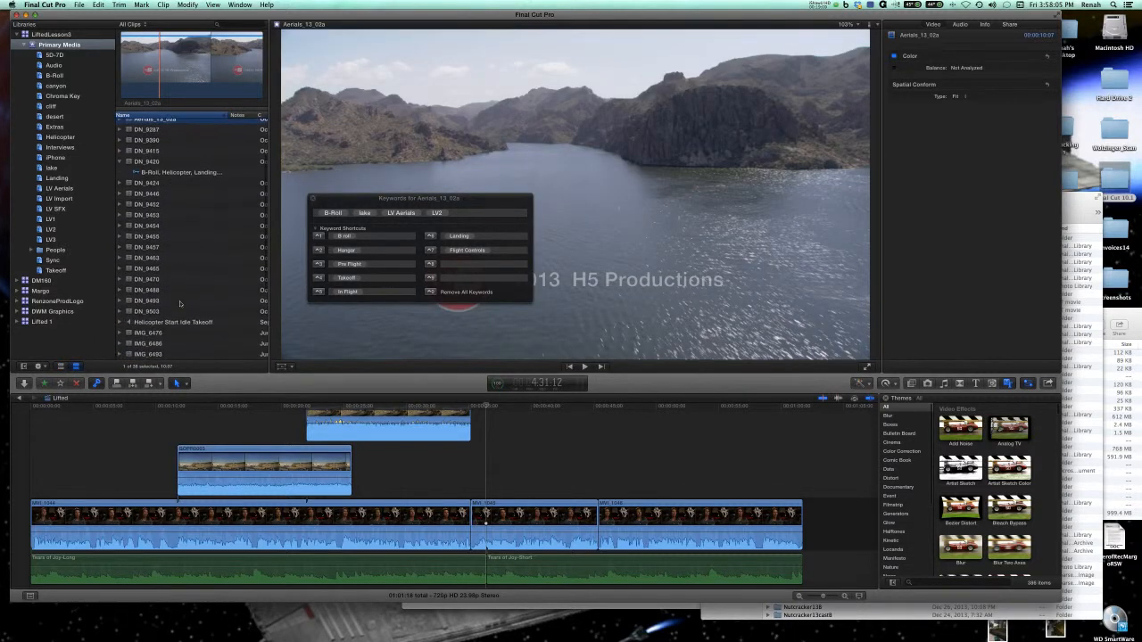
pyautogui.scroll(3, 176, 295)
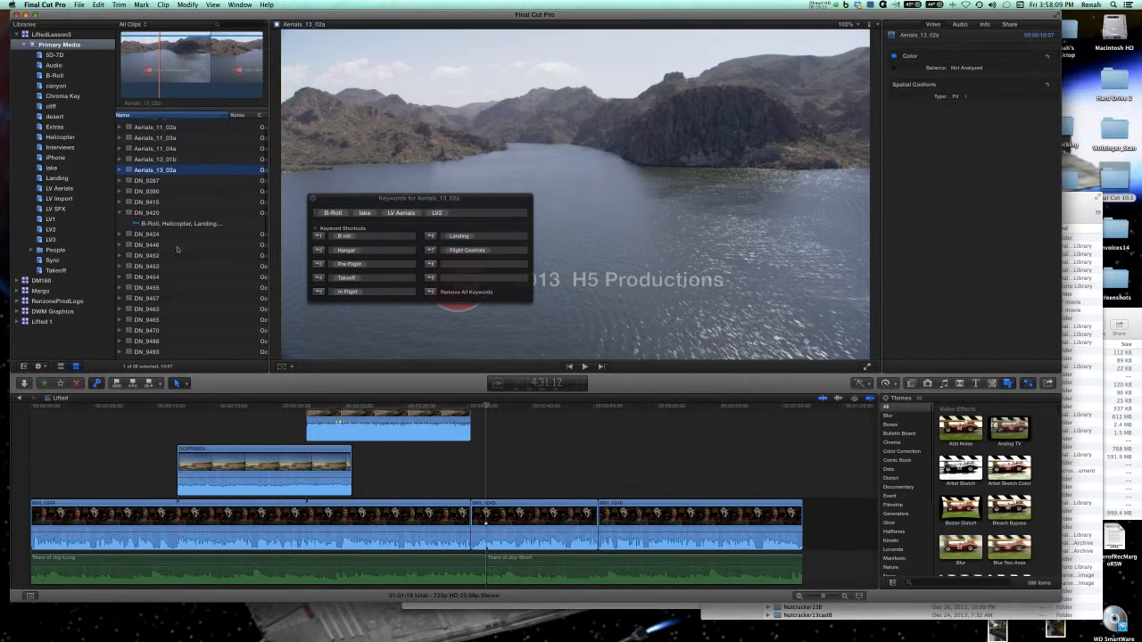
# Add the Pre Flight and B roll keywords to the DN_9390 and DN_9446 clips together.
pyautogui.click(173, 191)
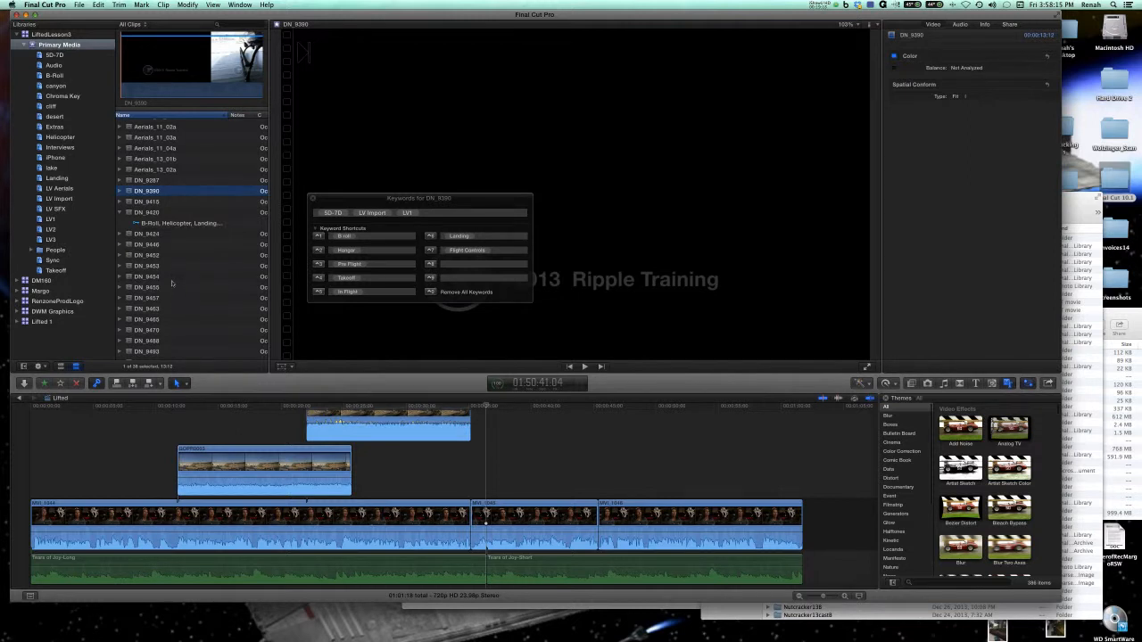
pyautogui.keyDown('super'); pyautogui.click(166, 246); pyautogui.keyUp('super')
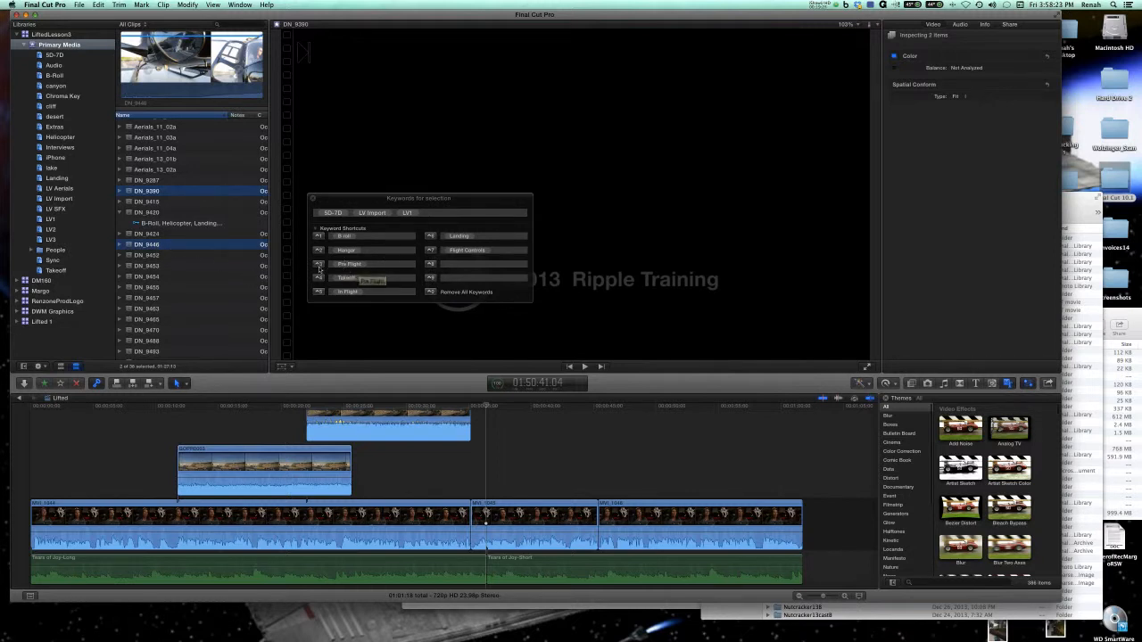
pyautogui.click(318, 265)
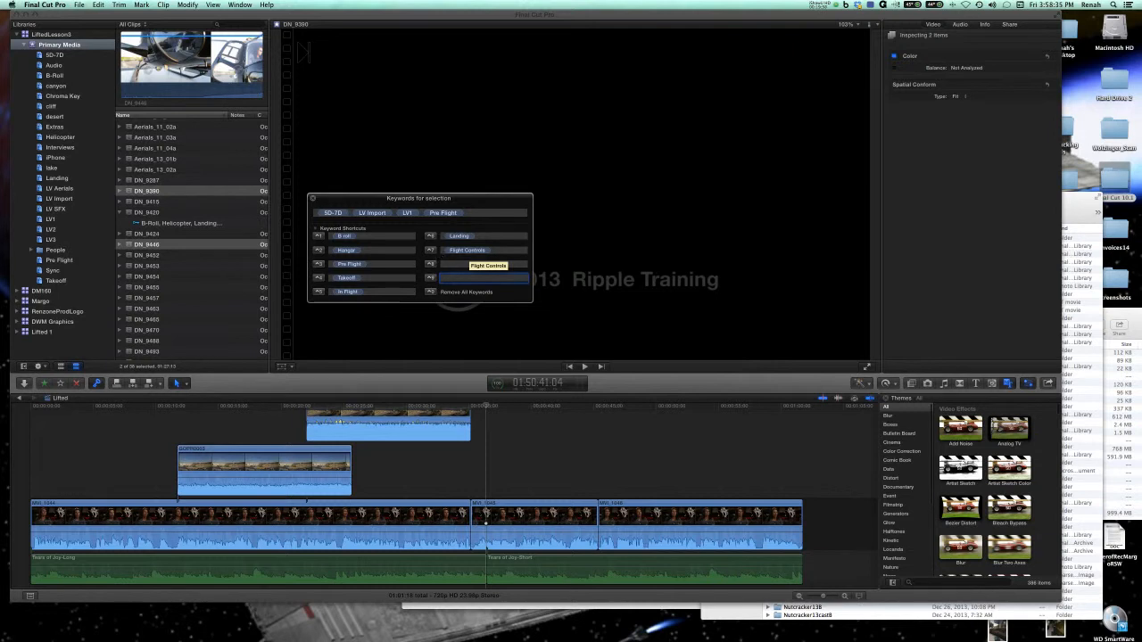
pyautogui.click(319, 238)
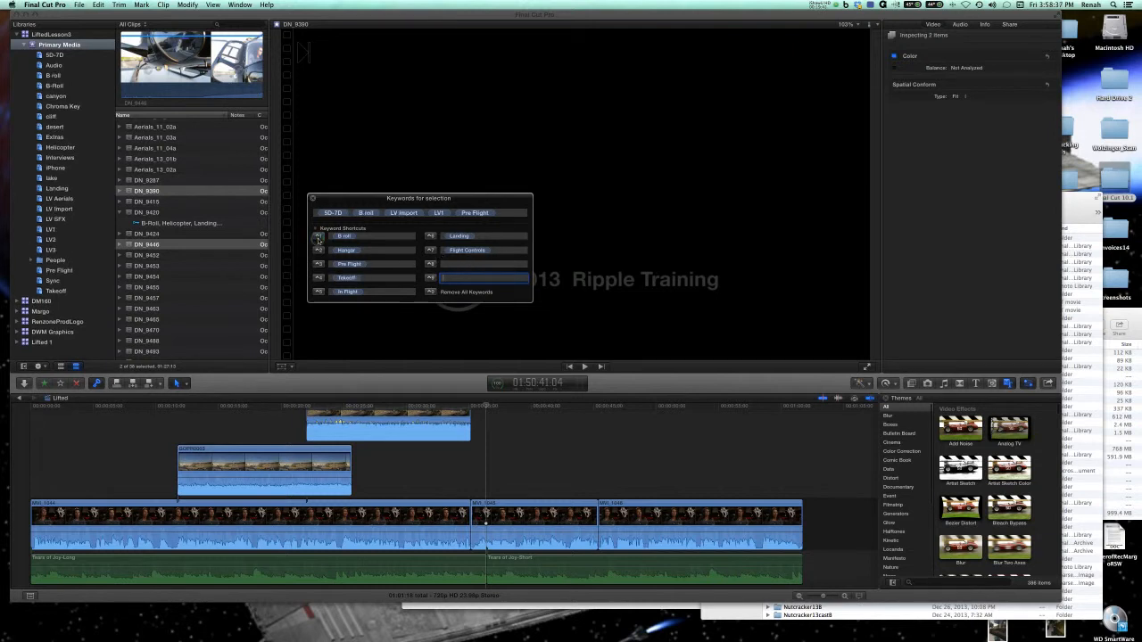
# Check the keywords of DN_9390 and view those of DN_9415 and Aerials_13_02a in the B-Roll collection.
pyautogui.click(152, 191)
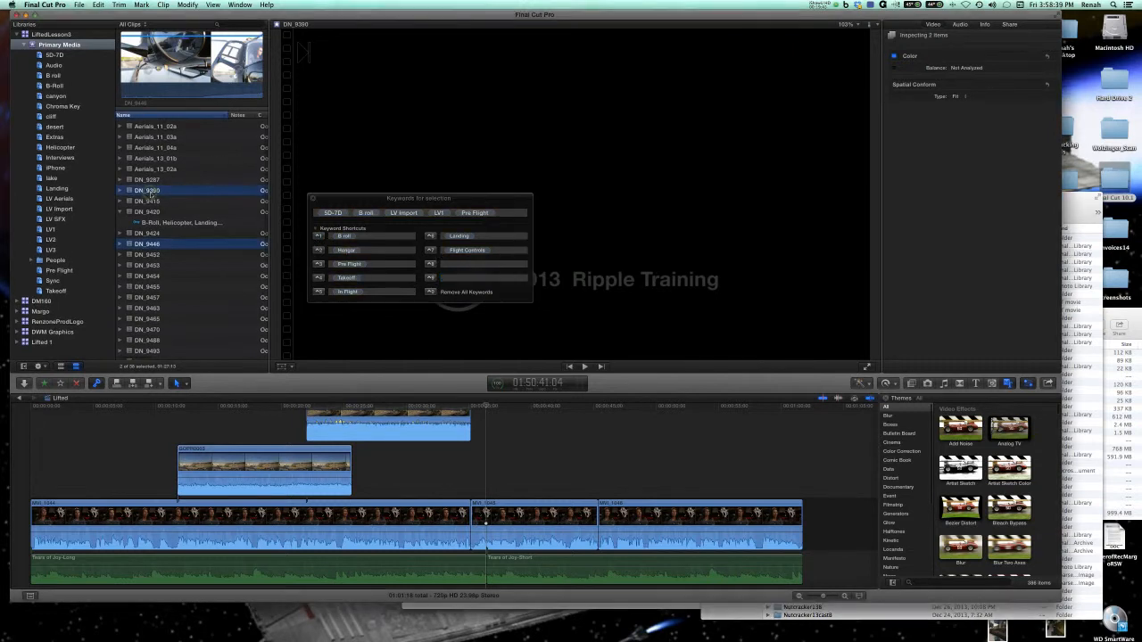
pyautogui.keyDown('super'); pyautogui.click(164, 246); pyautogui.keyUp('super')
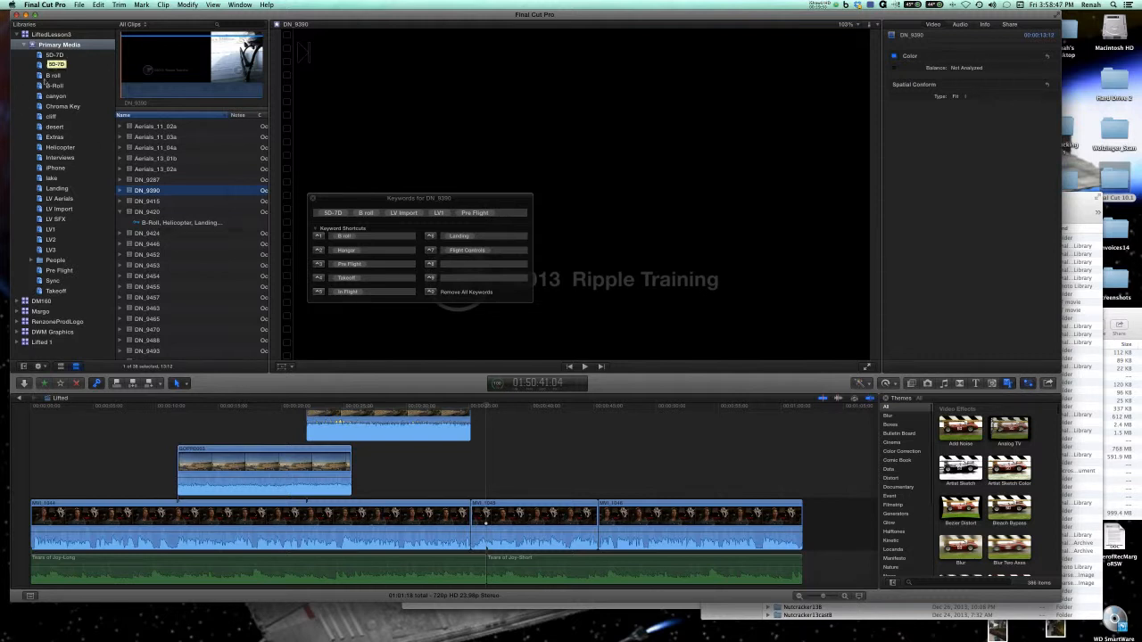
pyautogui.click(64, 85)
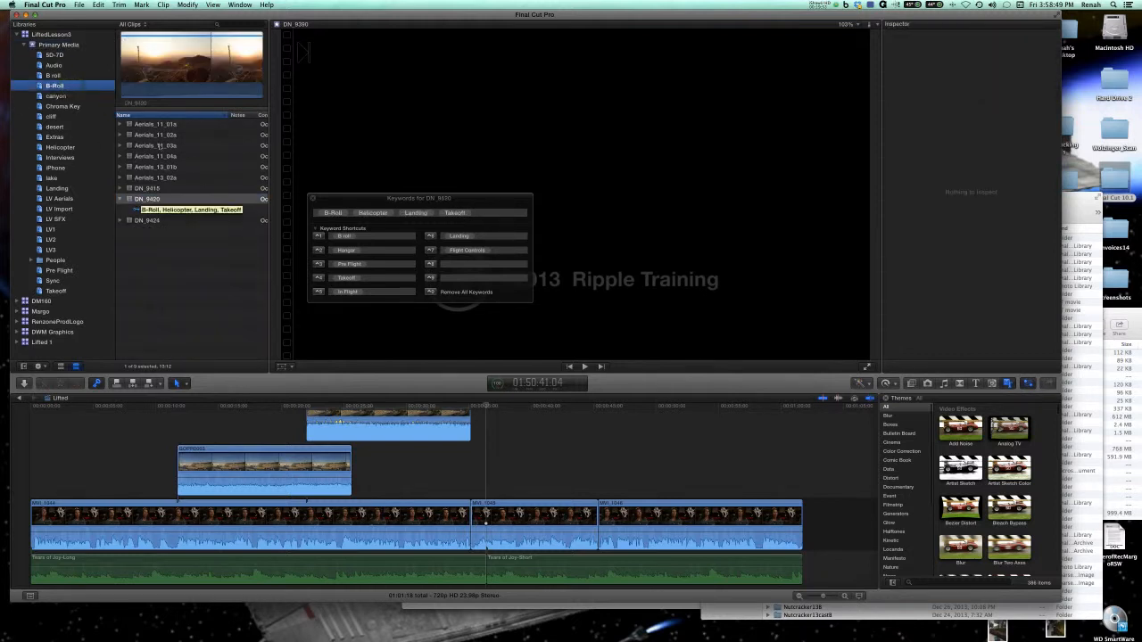
pyautogui.click(119, 188)
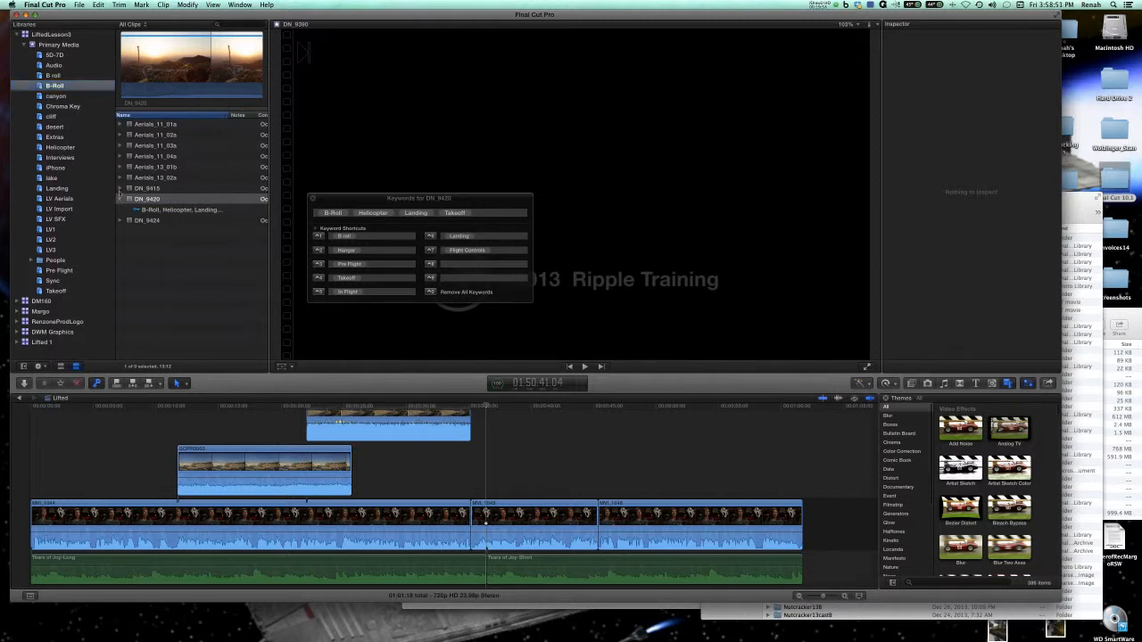
pyautogui.click(120, 178)
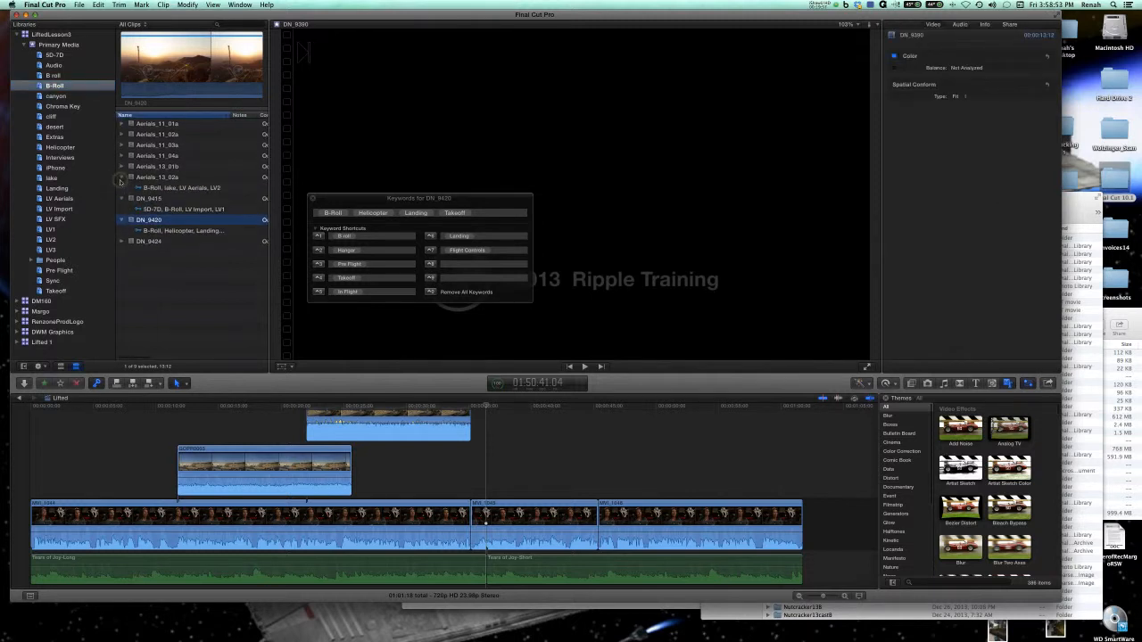
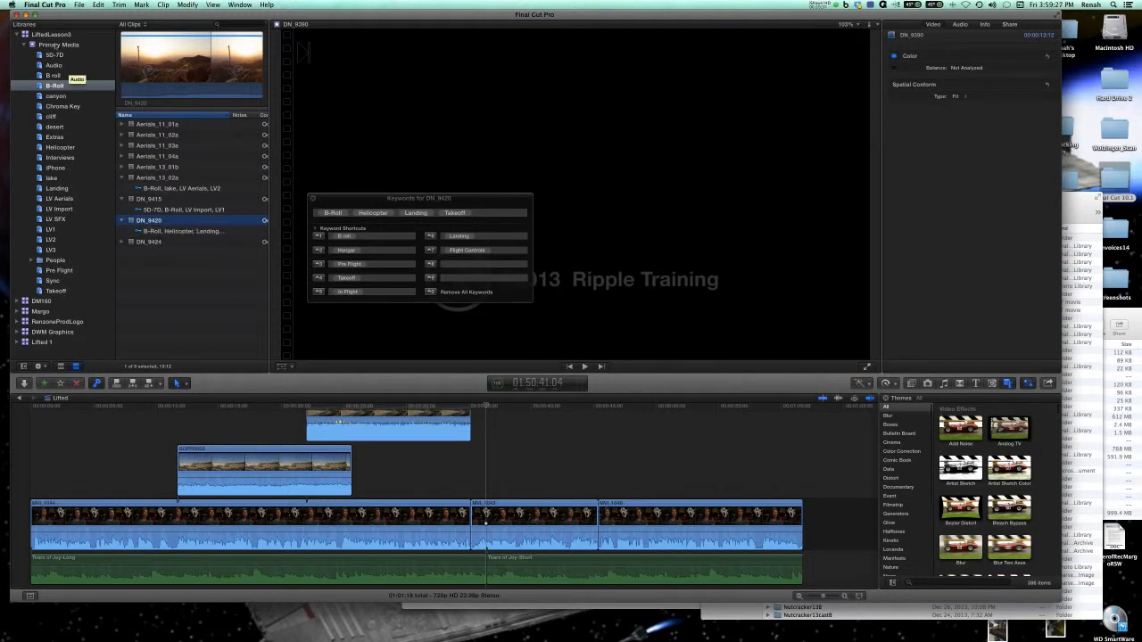
# Add the In Flight and Flight Controls keywords to the Primary Media clips IMG_6476, IMG_6486 and IMG_6493 together.
pyautogui.click(58, 45)
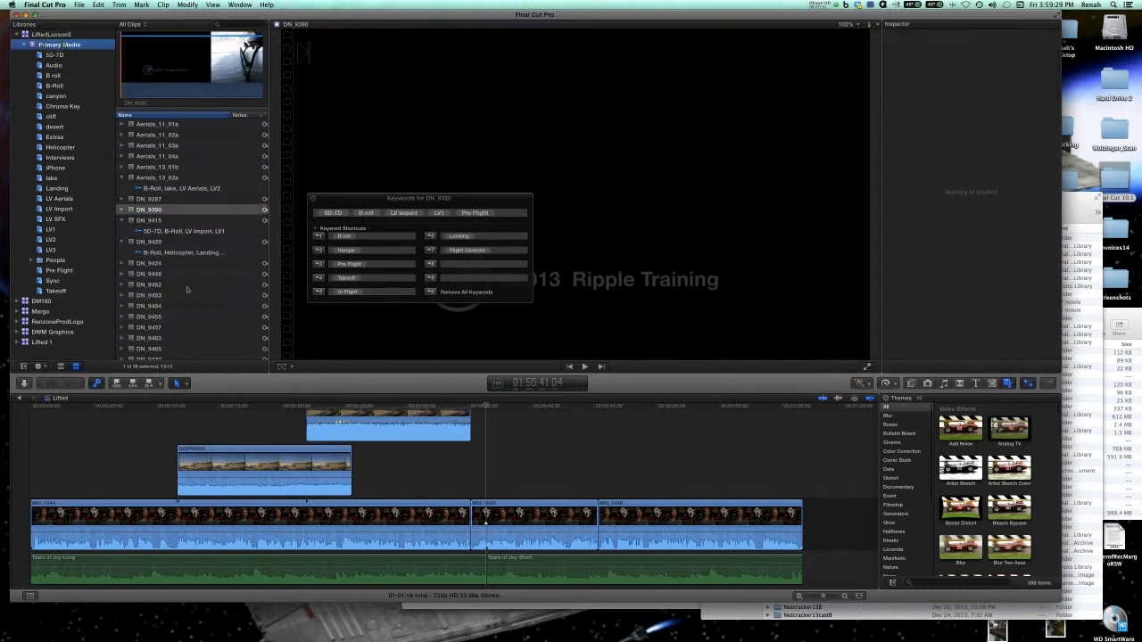
pyautogui.scroll(-10, 188, 288)
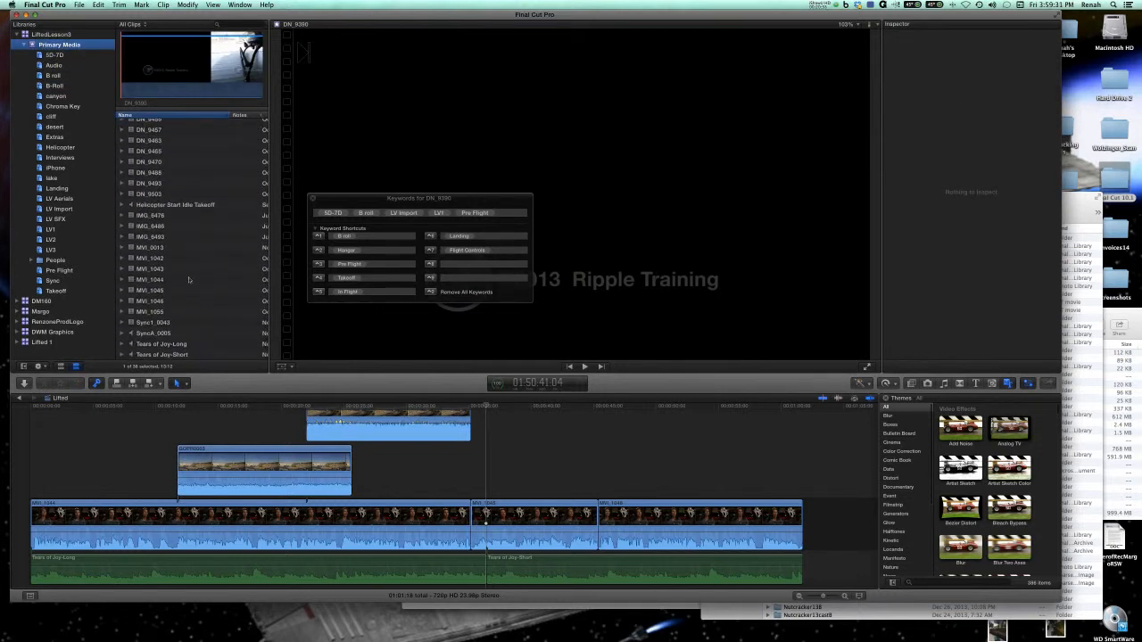
pyautogui.click(169, 217)
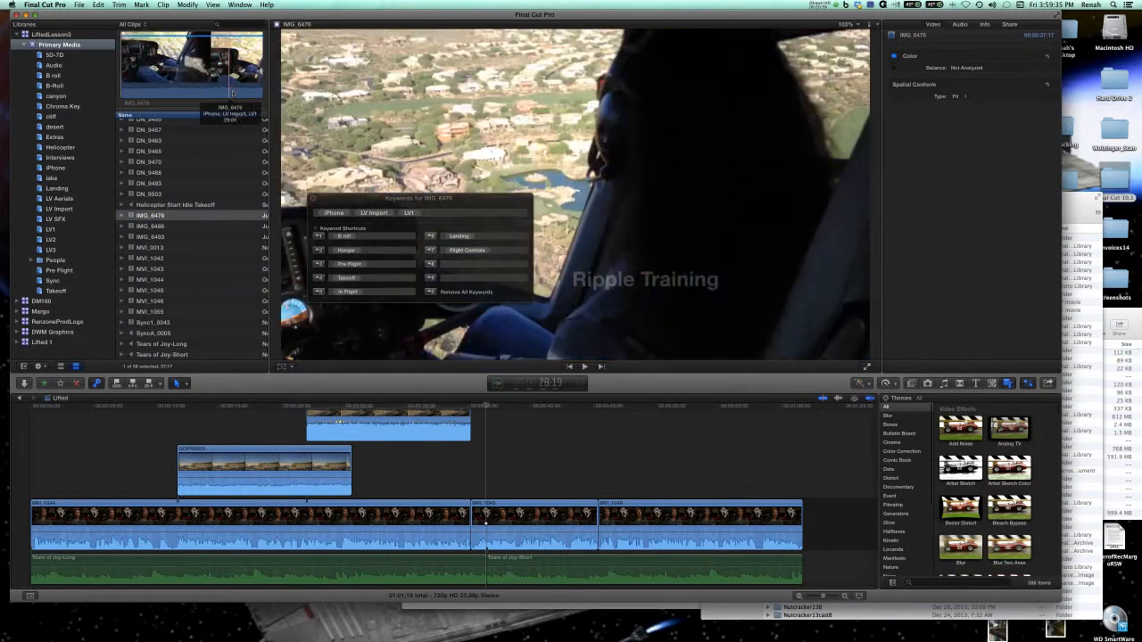
pyautogui.click(165, 226)
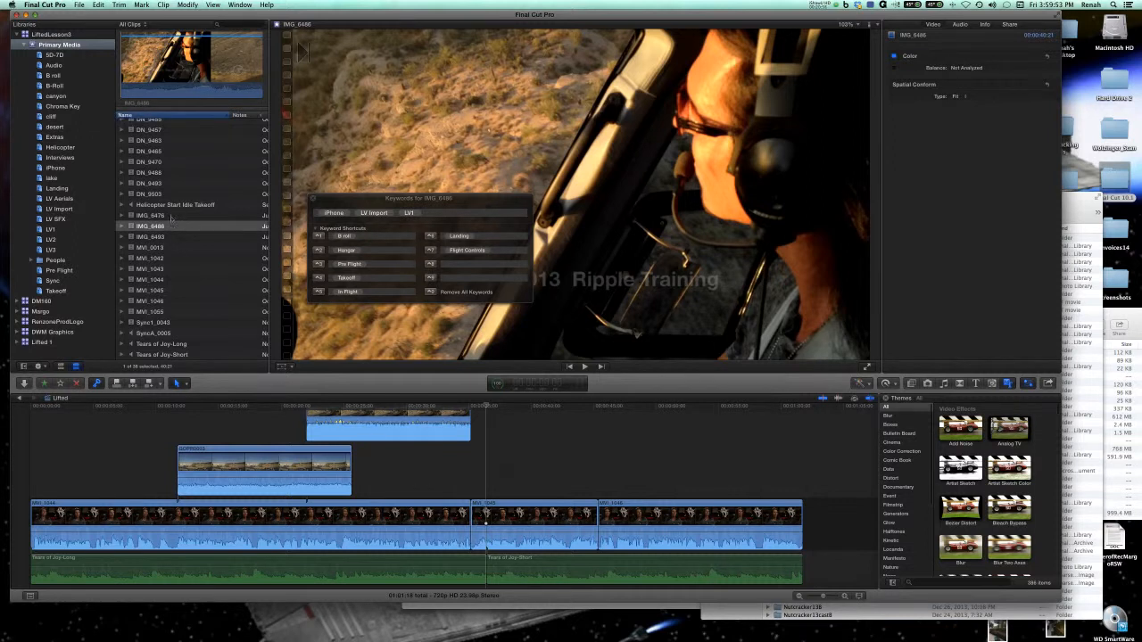
pyautogui.click(175, 215)
pyautogui.keyDown('shift'); pyautogui.click(170, 237); pyautogui.keyUp('shift')
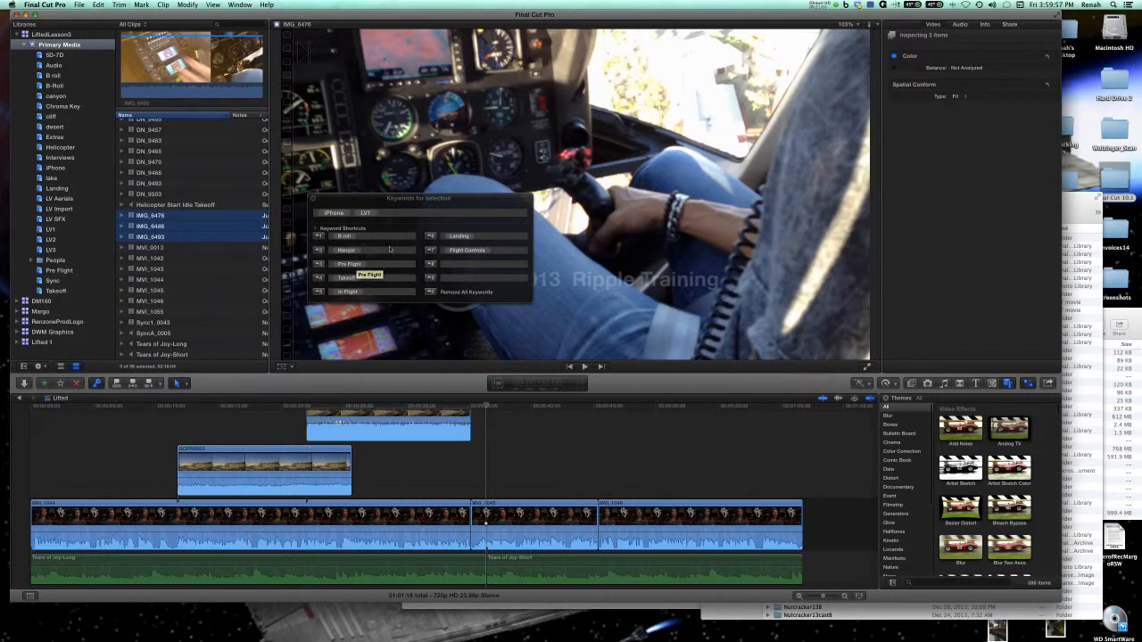
pyautogui.click(318, 295)
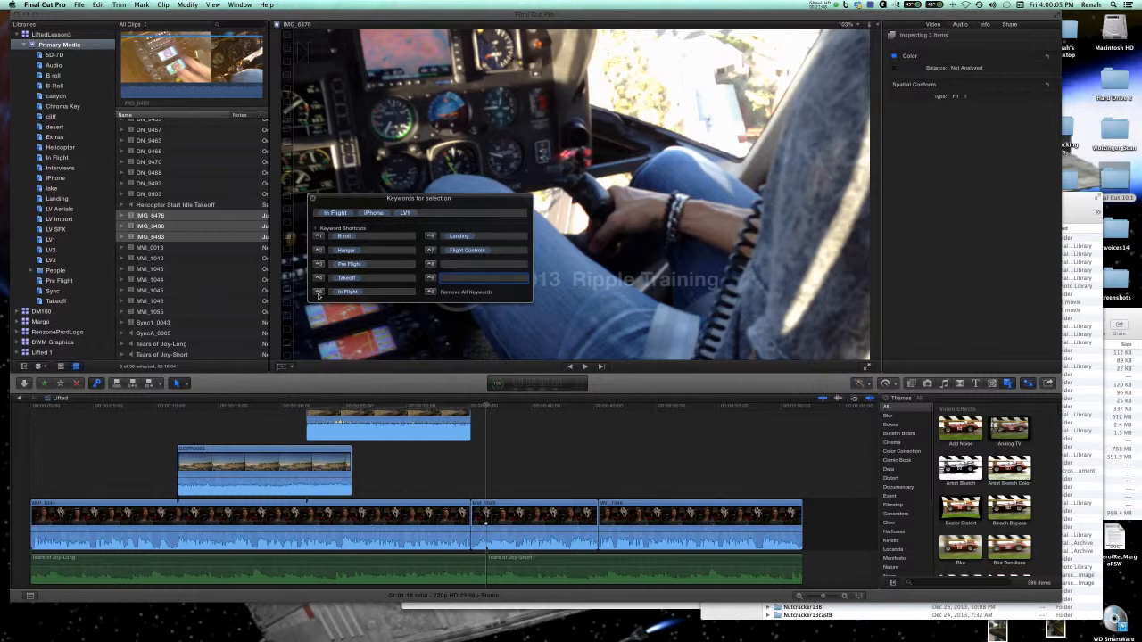
pyautogui.click(431, 251)
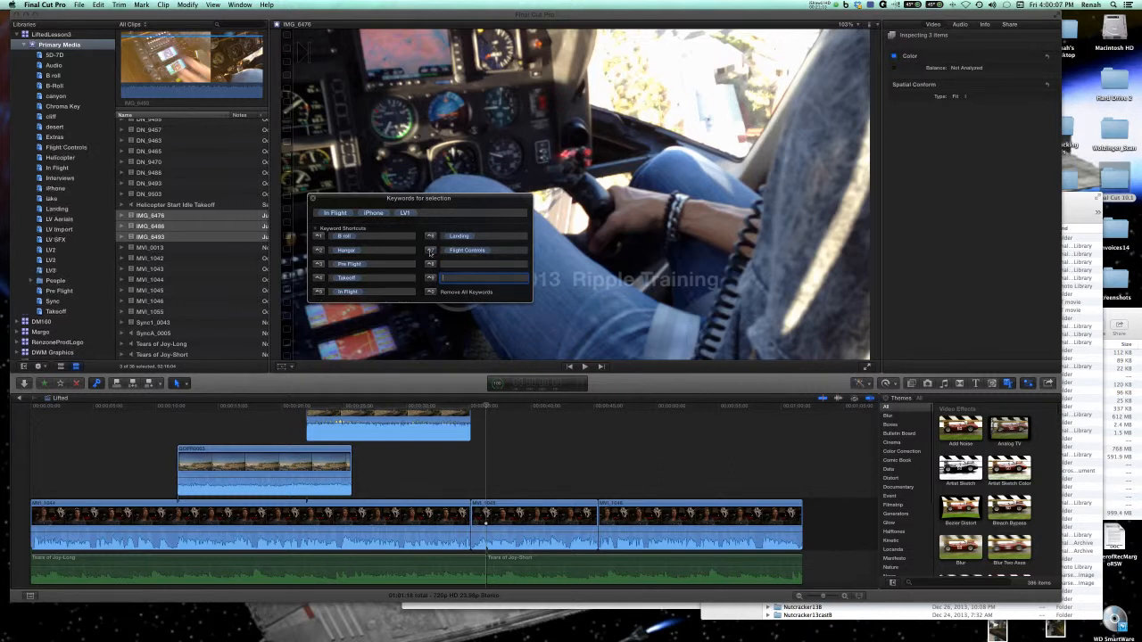
# Check the keywords of IMG_6486, then review the clips in the In Flight and Flight Controls collections.
pyautogui.click(162, 230)
pyautogui.click(156, 226)
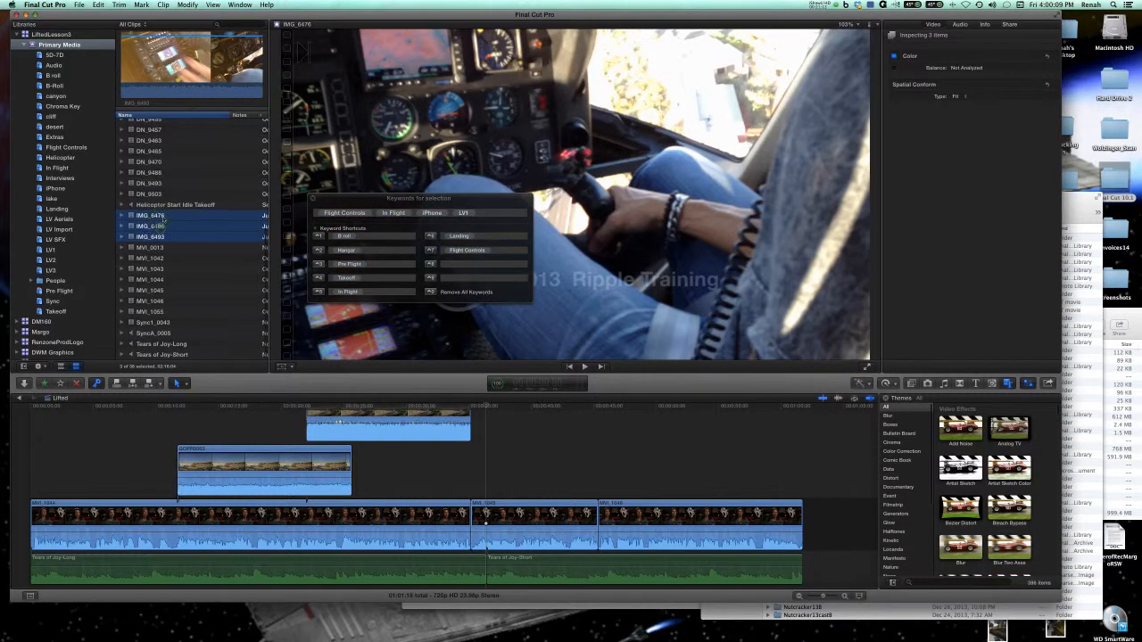
pyautogui.click(57, 169)
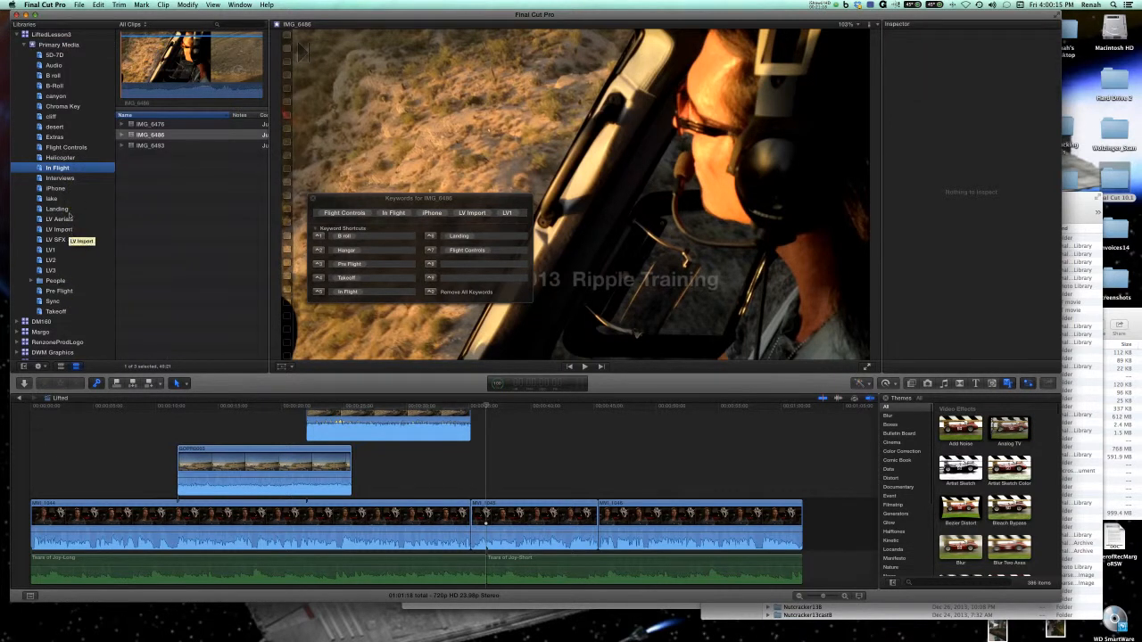
pyautogui.click(68, 148)
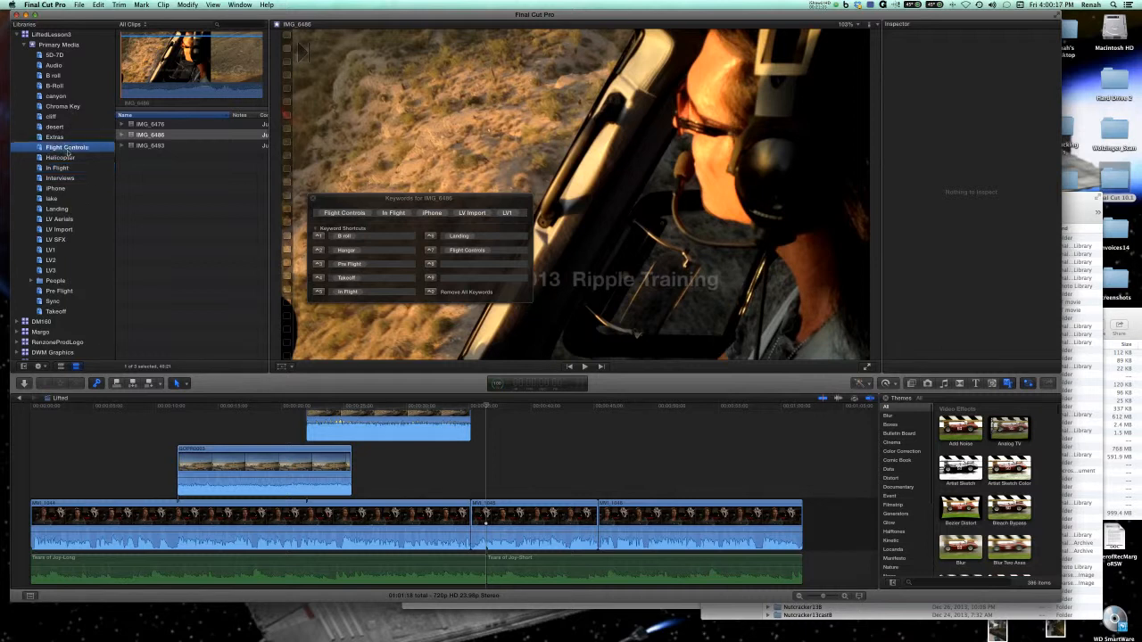
pyautogui.click(169, 124)
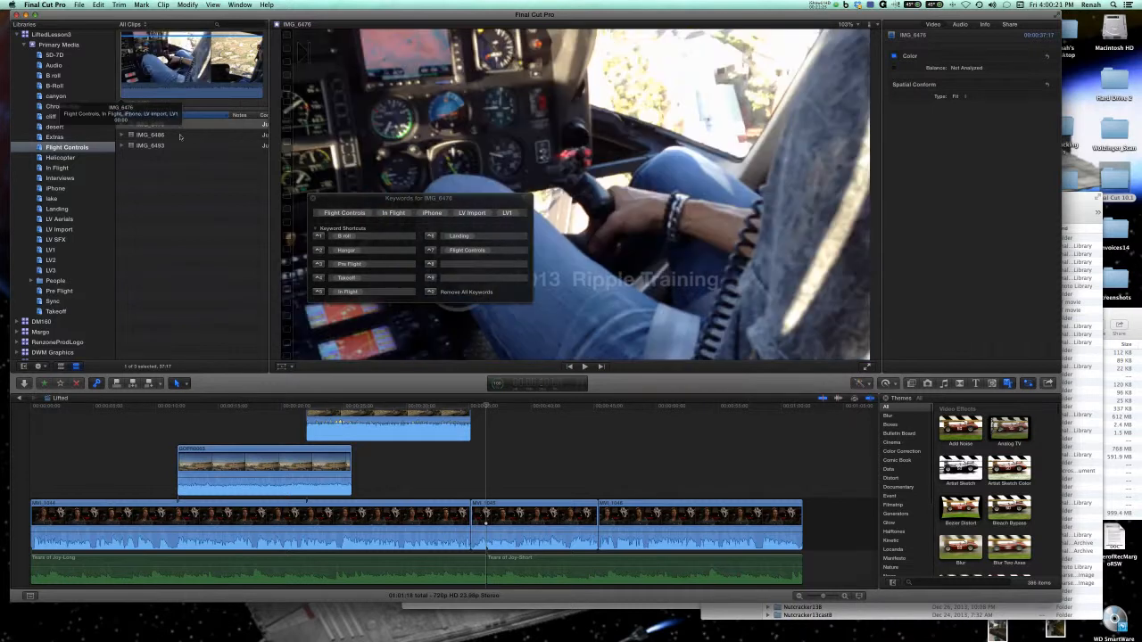
pyautogui.click(182, 136)
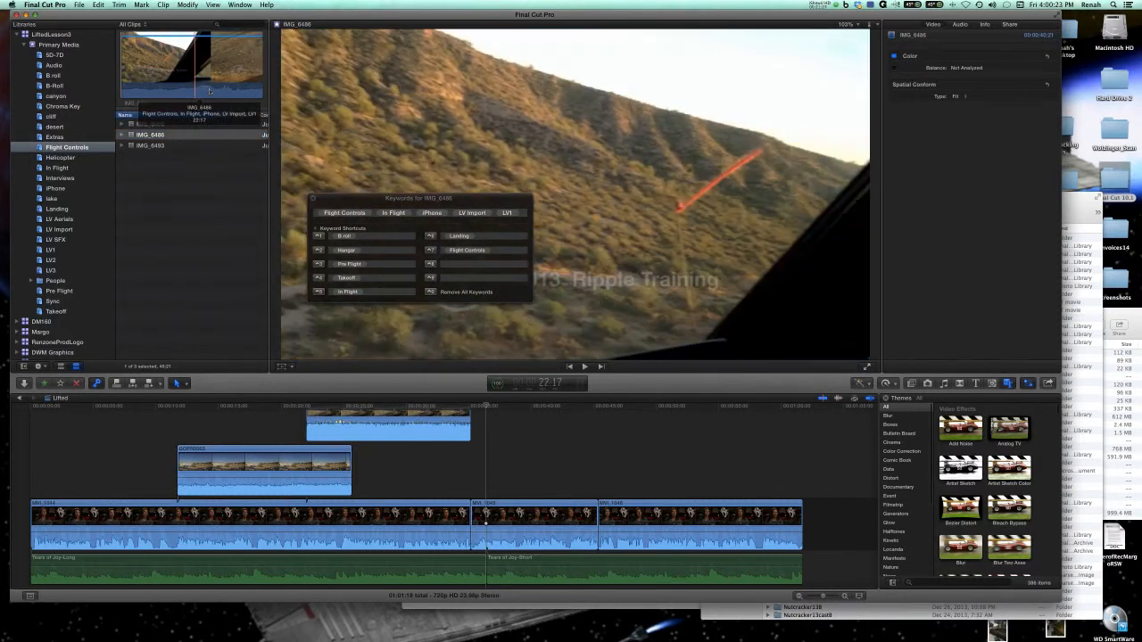
pyautogui.click(185, 146)
# Remove the Flight Controls keyword from the IMG_6486 clip.
pyautogui.click(182, 135)
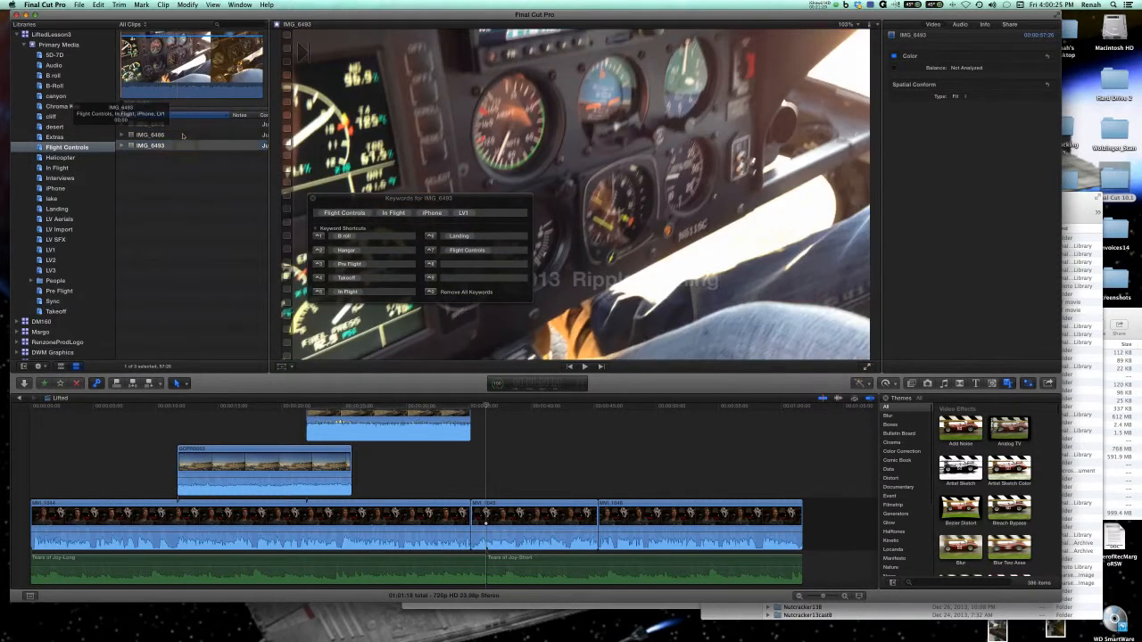
pyautogui.click(356, 215)
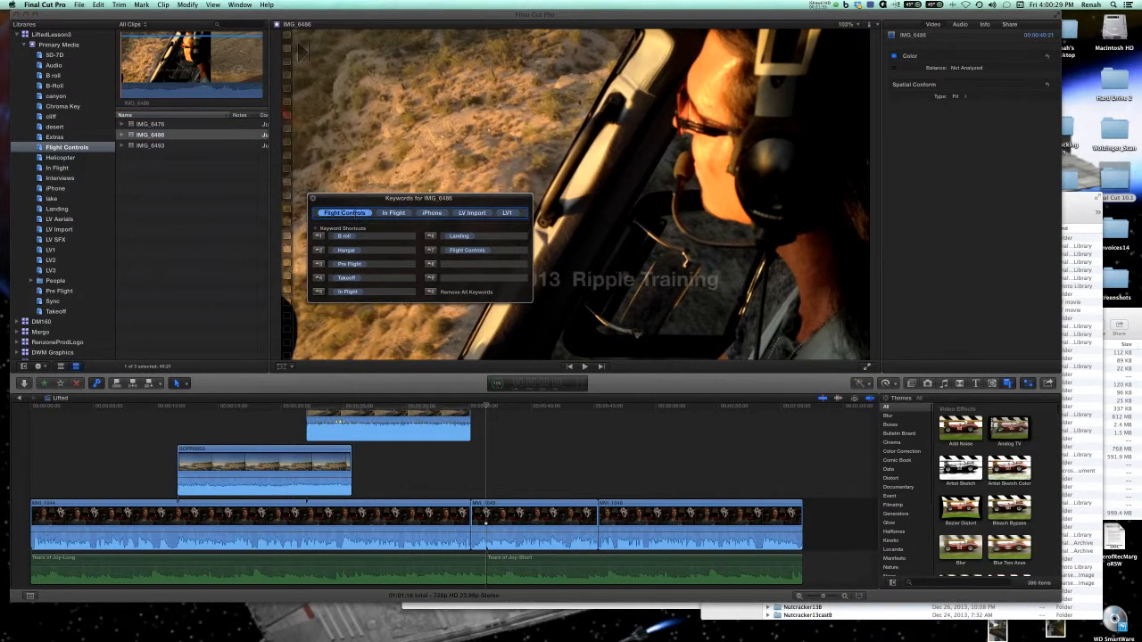
pyautogui.press('Delete')
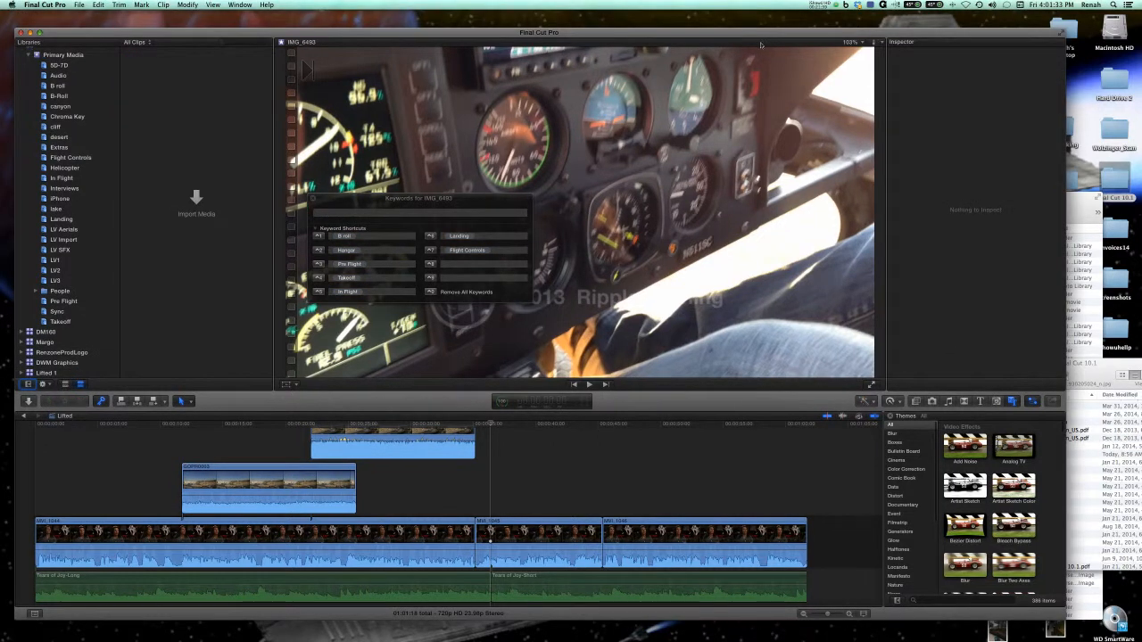
# Switch to Finder to mount the GoPro SD Card 1.dmg disk image, and return to Final Cut Pro to start a media import.
pyautogui.click(1081, 473)
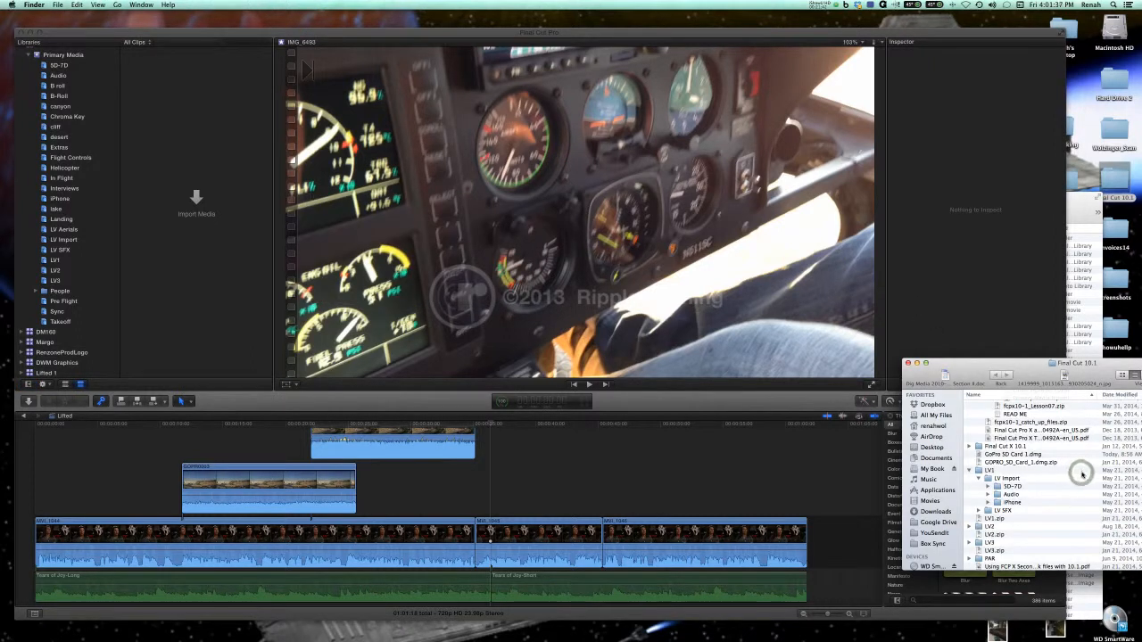
pyautogui.click(1005, 458)
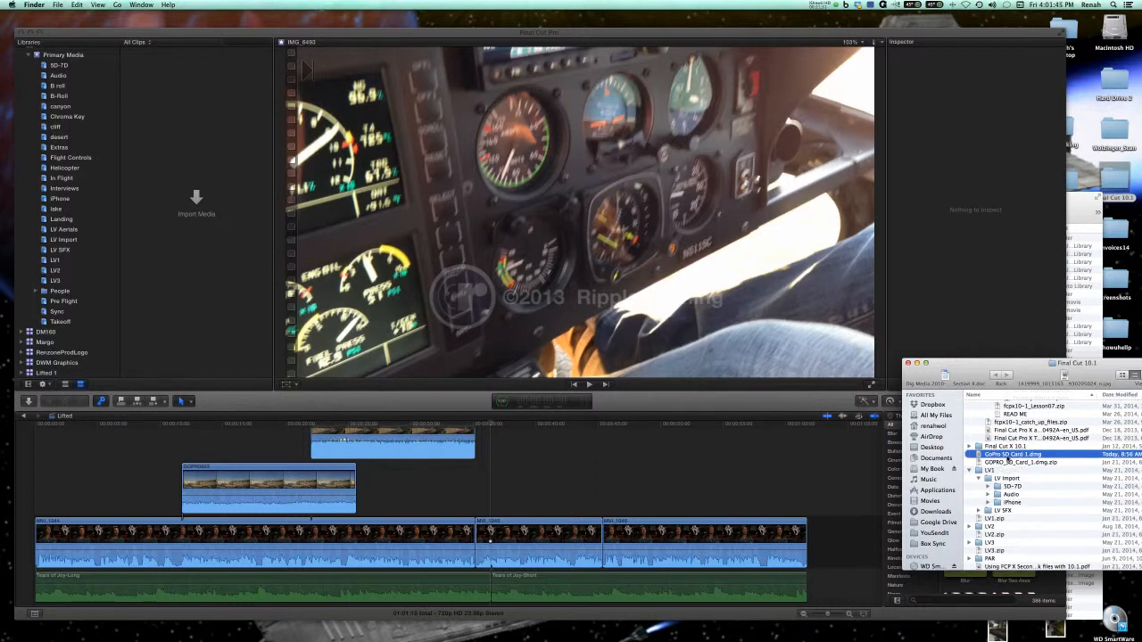
pyautogui.click(176, 35)
pyautogui.press('super+i')
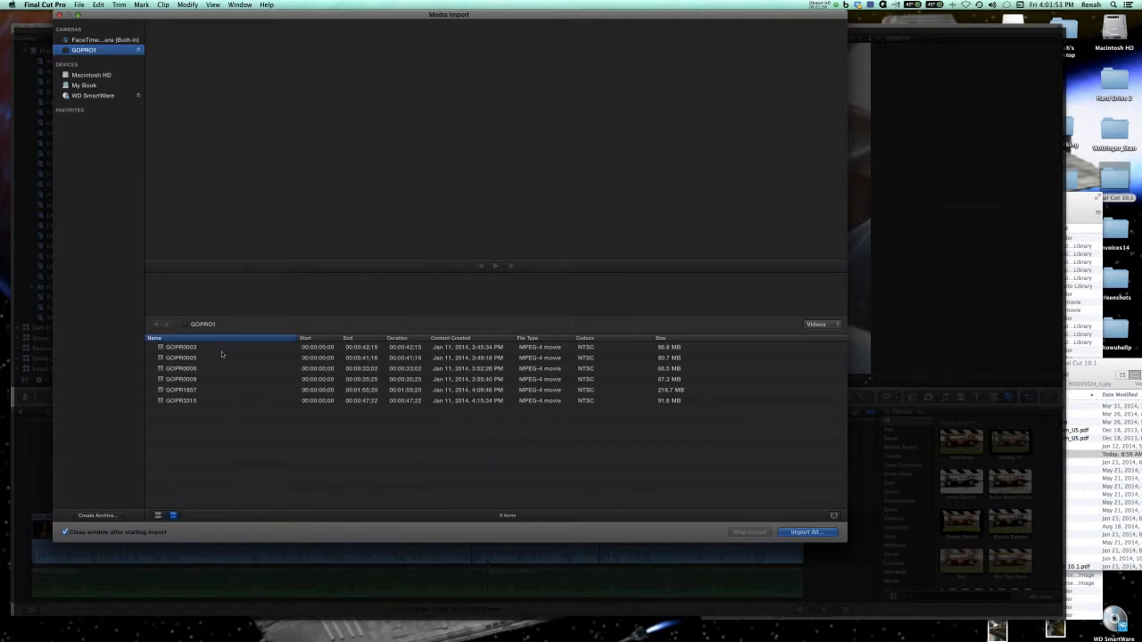
# Import all clips from the GOPRO1 card into a new event named GoPro in the LiftedLesson3 library.
pyautogui.click(793, 531)
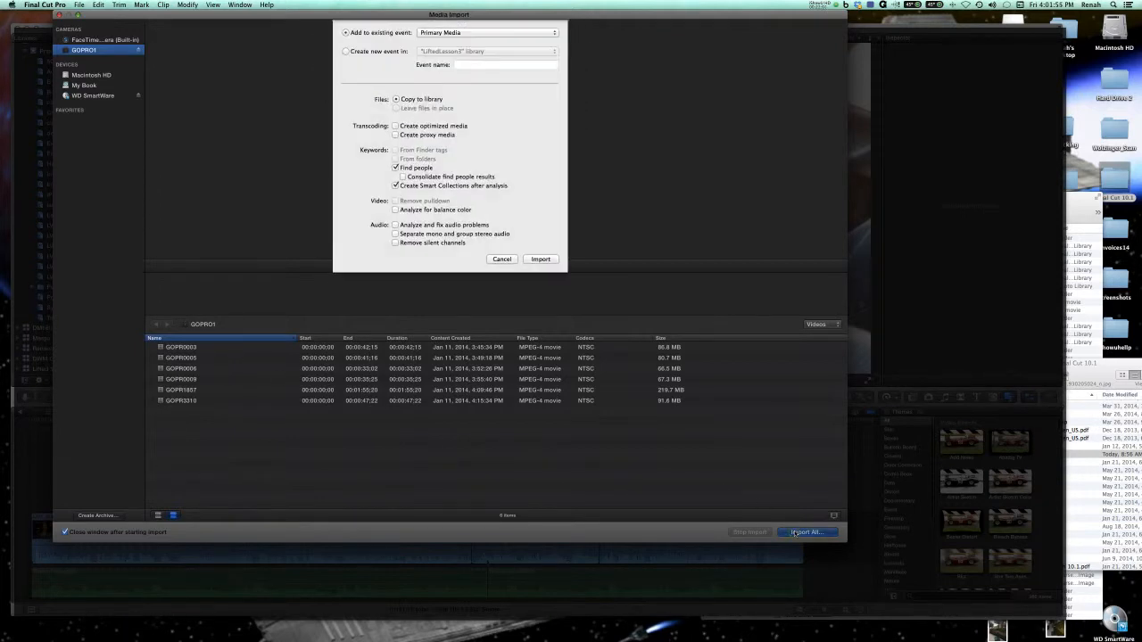
pyautogui.click(344, 51)
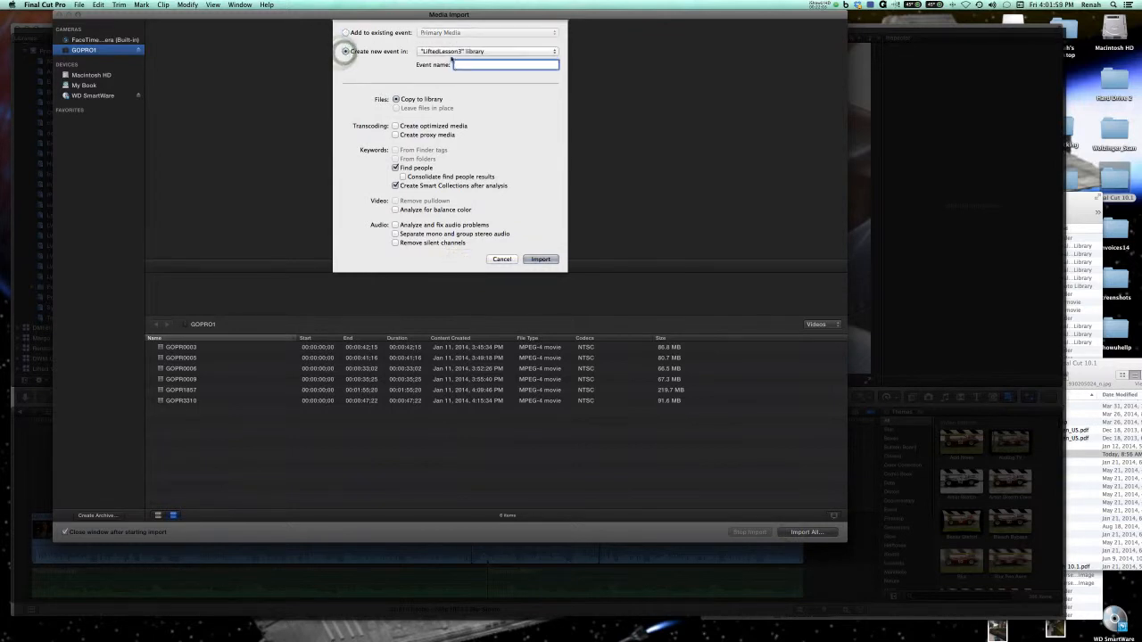
pyautogui.click(346, 33)
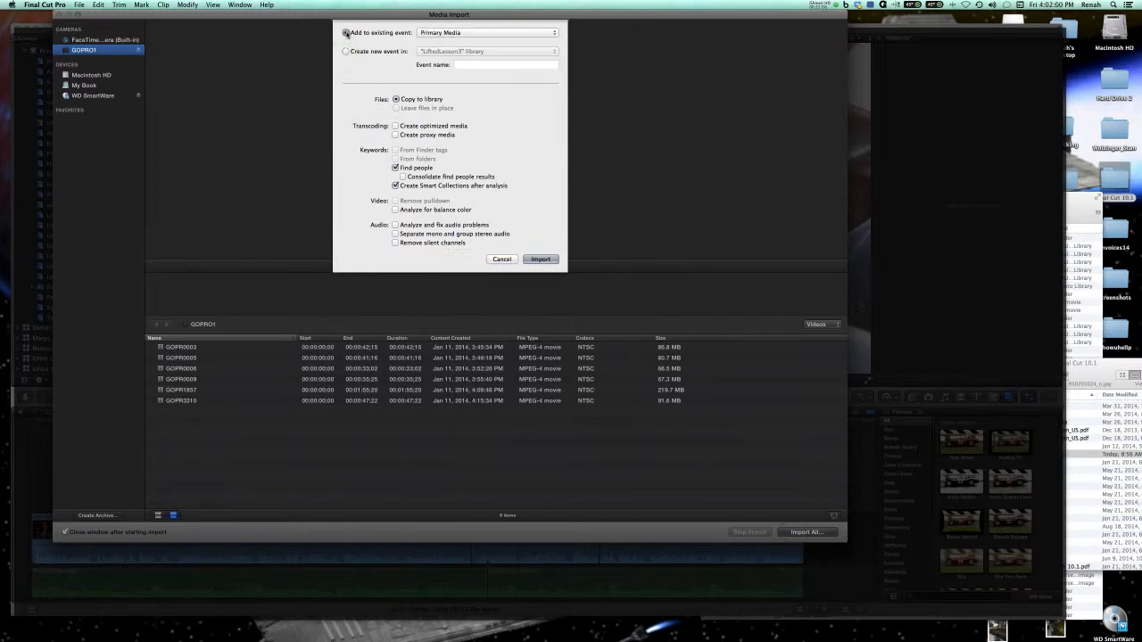
pyautogui.click(462, 67)
pyautogui.click(346, 51)
pyautogui.click(451, 52)
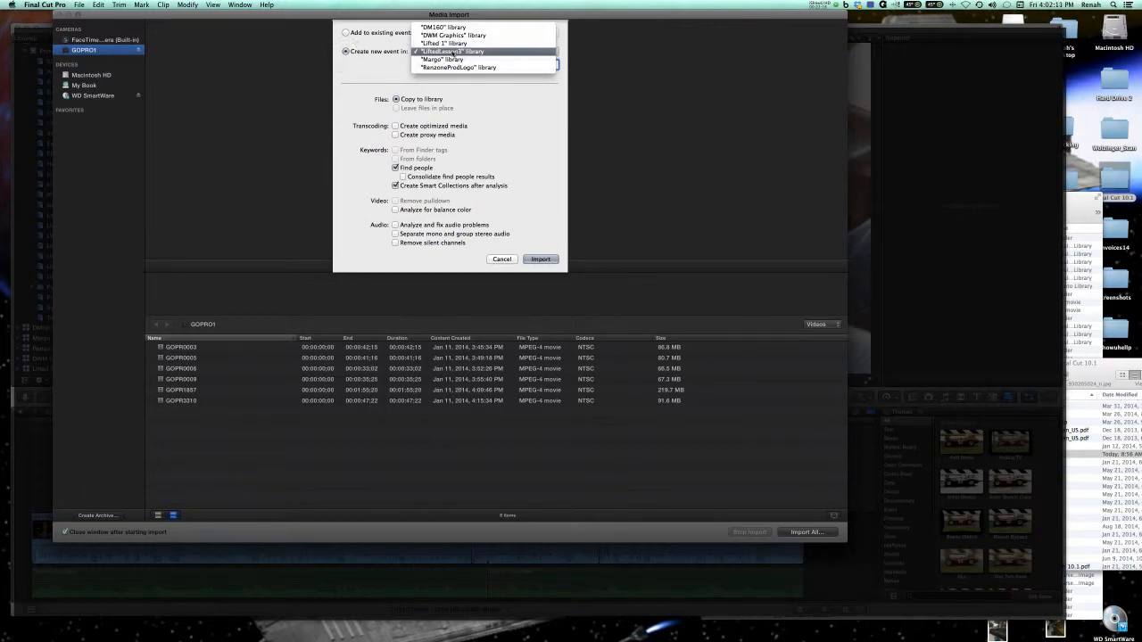
pyautogui.click(453, 51)
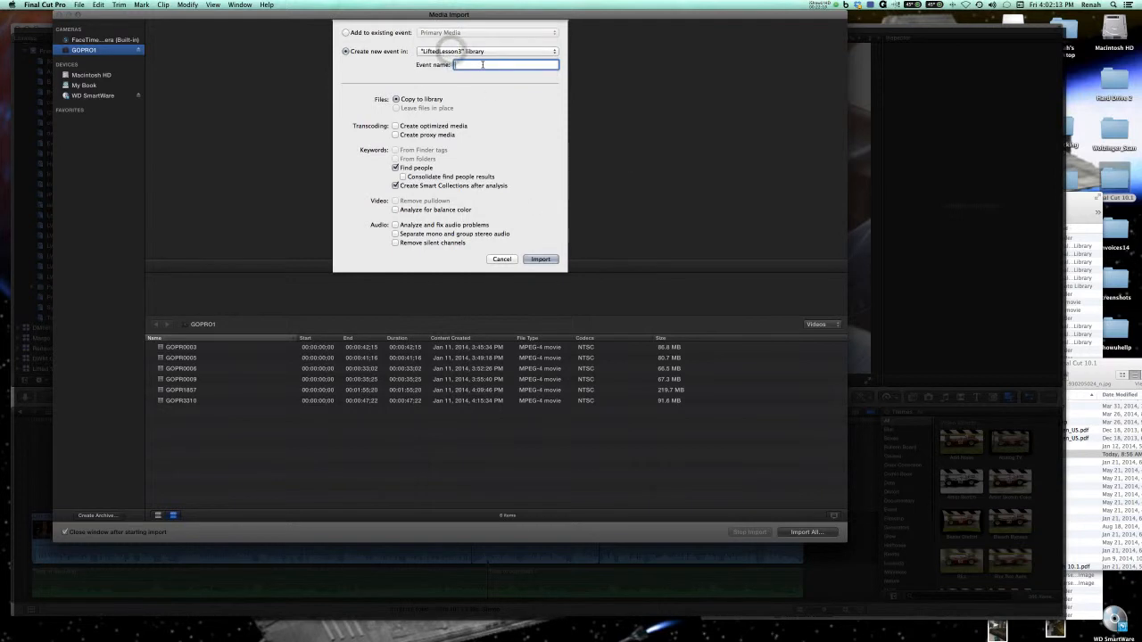
pyautogui.write('CoPro')
pyautogui.press('Tab')
pyautogui.press('Return')
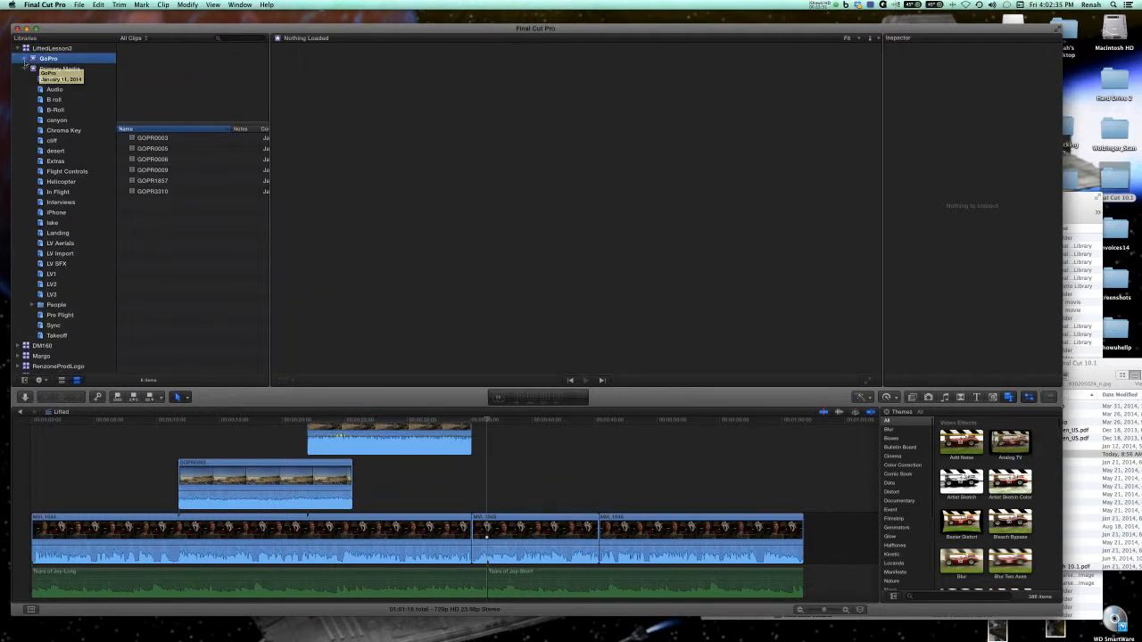
# Show the keyword editor for the GOPR0003 clip and define keyword shortcut 8 as runup.
pyautogui.click(184, 139)
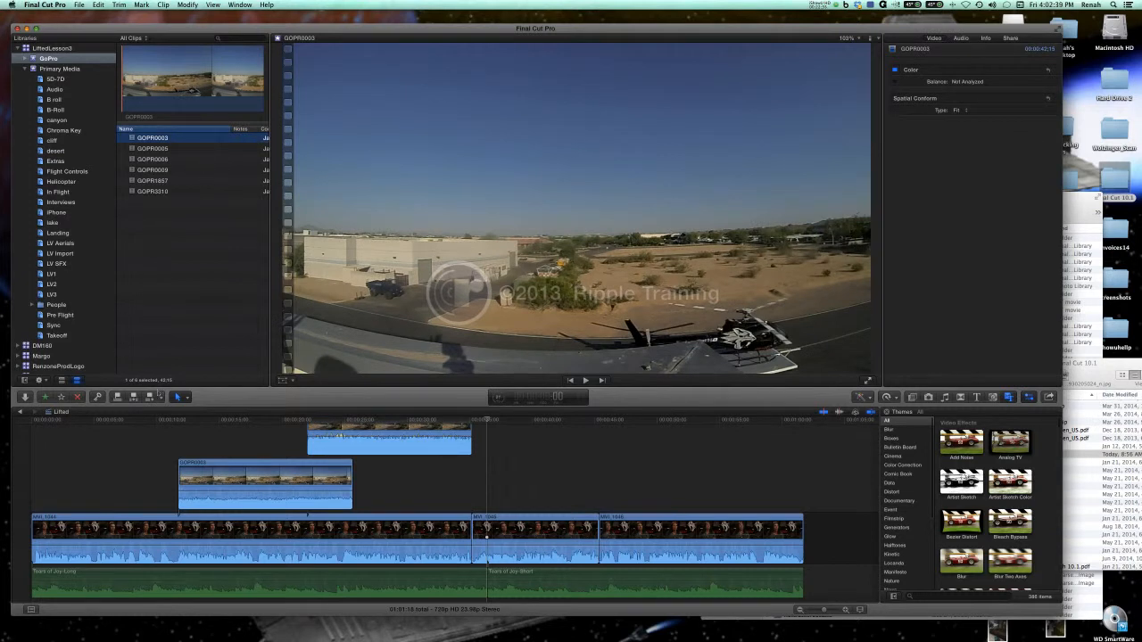
pyautogui.click(97, 397)
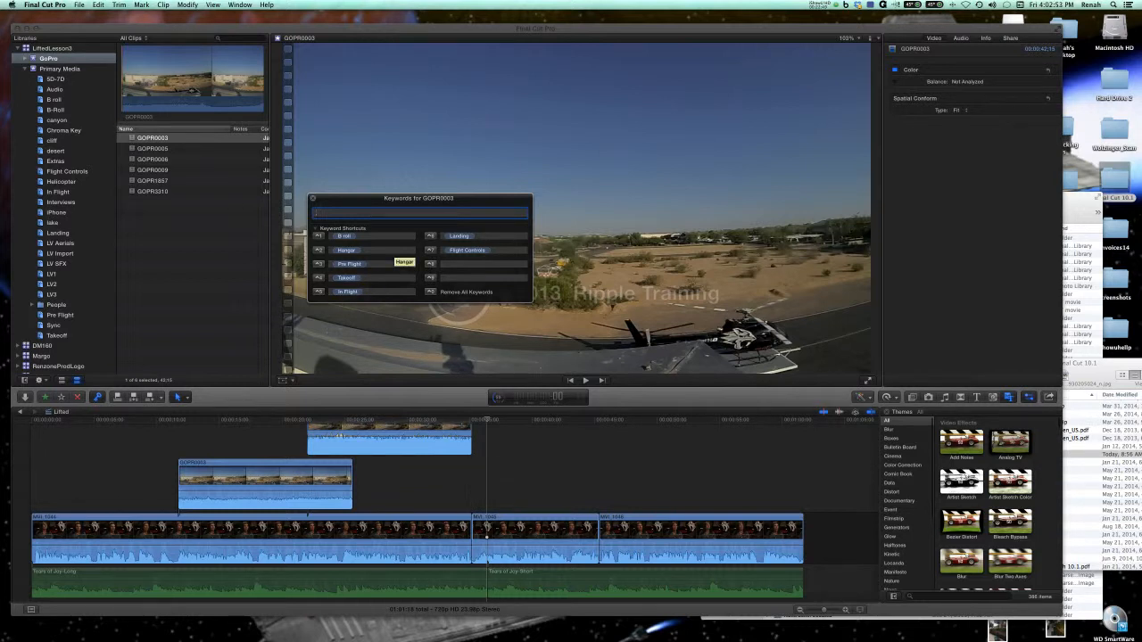
pyautogui.click(455, 264)
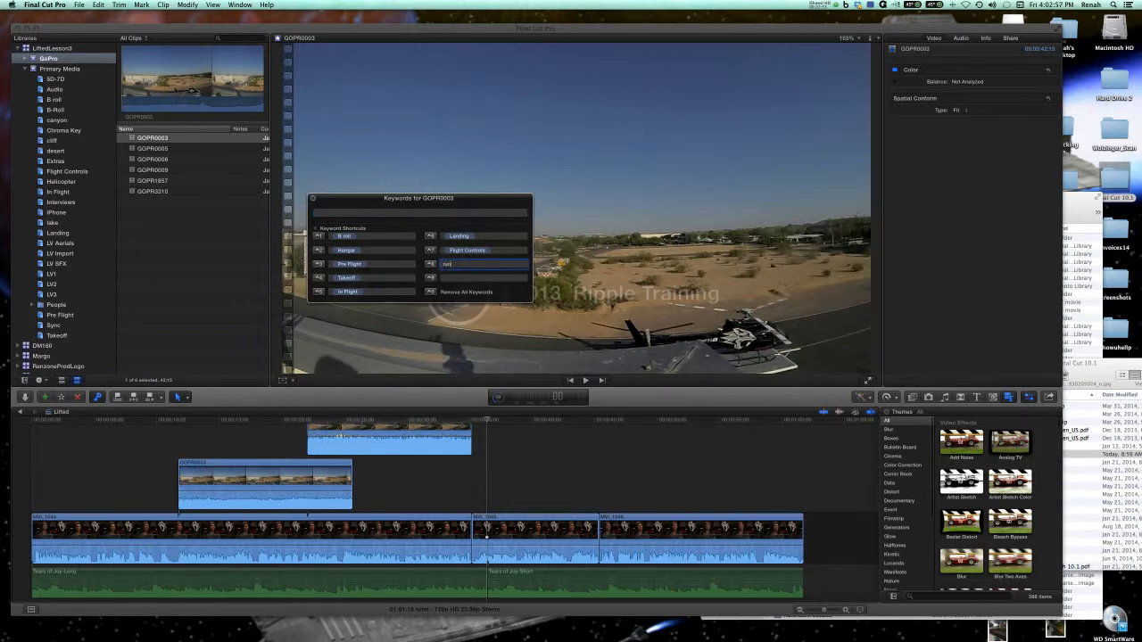
pyautogui.write('runwa')
pyautogui.press('Tab')
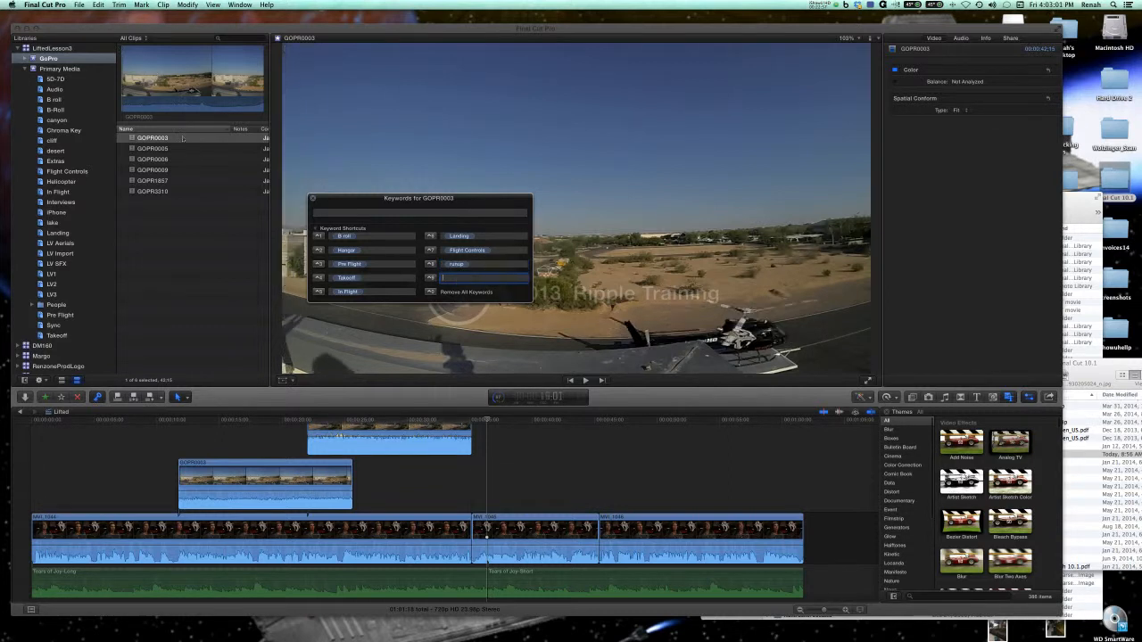
# Apply the runup keyword to the GOPR0003 clip in the GoPro event.
pyautogui.click(183, 138)
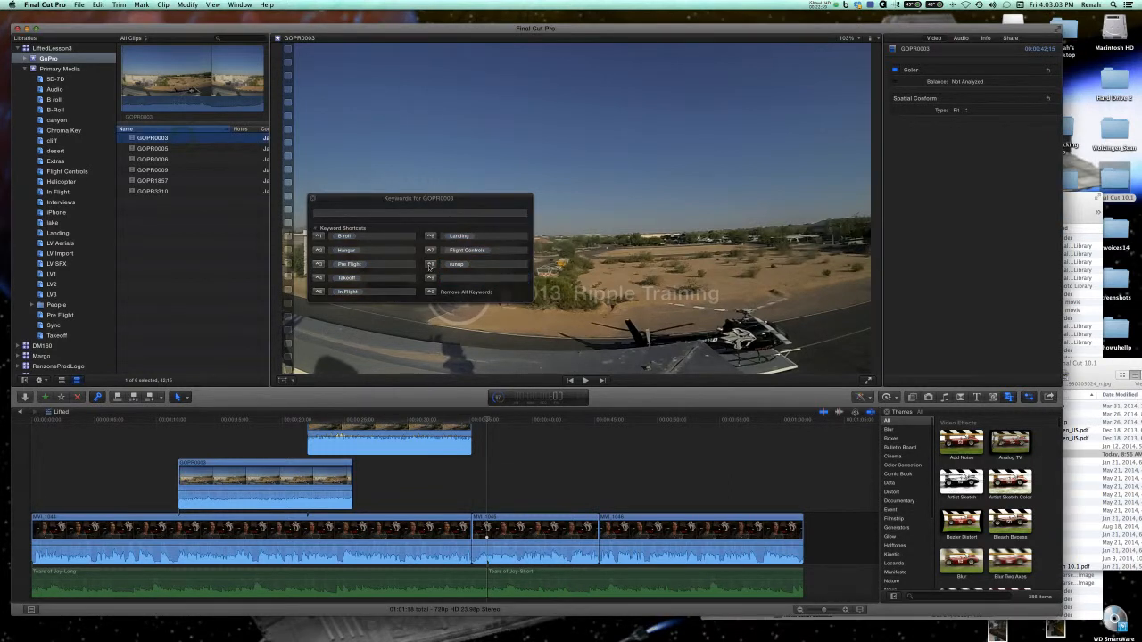
pyautogui.click(429, 266)
pyautogui.click(429, 266)
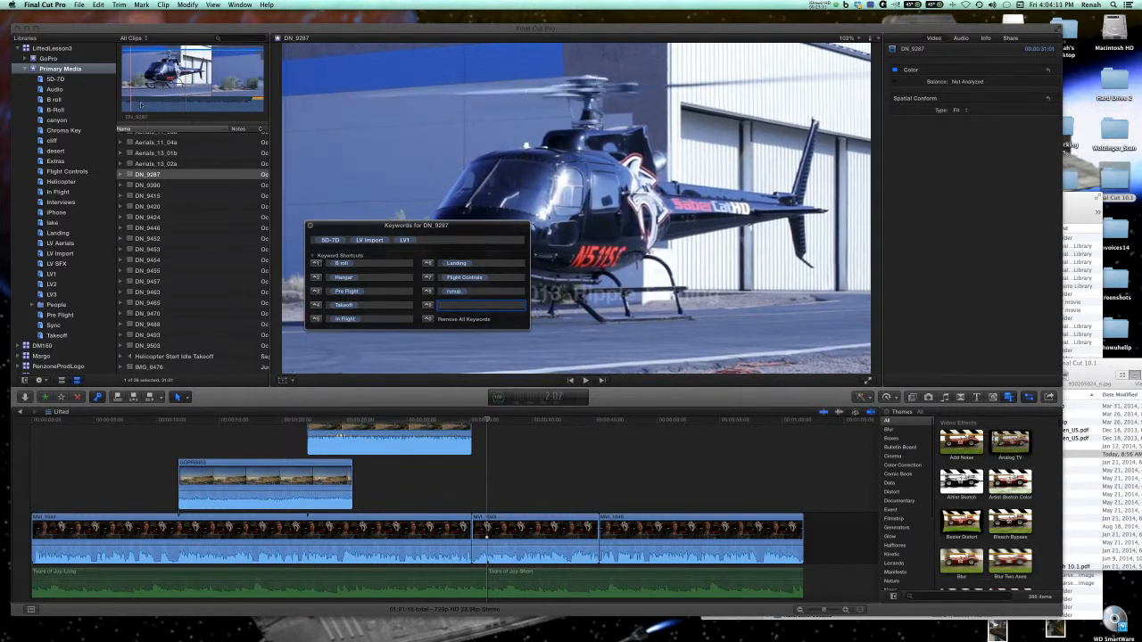
# Tag the DN_9287 range from its start to 18:00 with a new ramp keyword defined on shortcut 9, and list the clip's keywords.
pyautogui.click(185, 109)
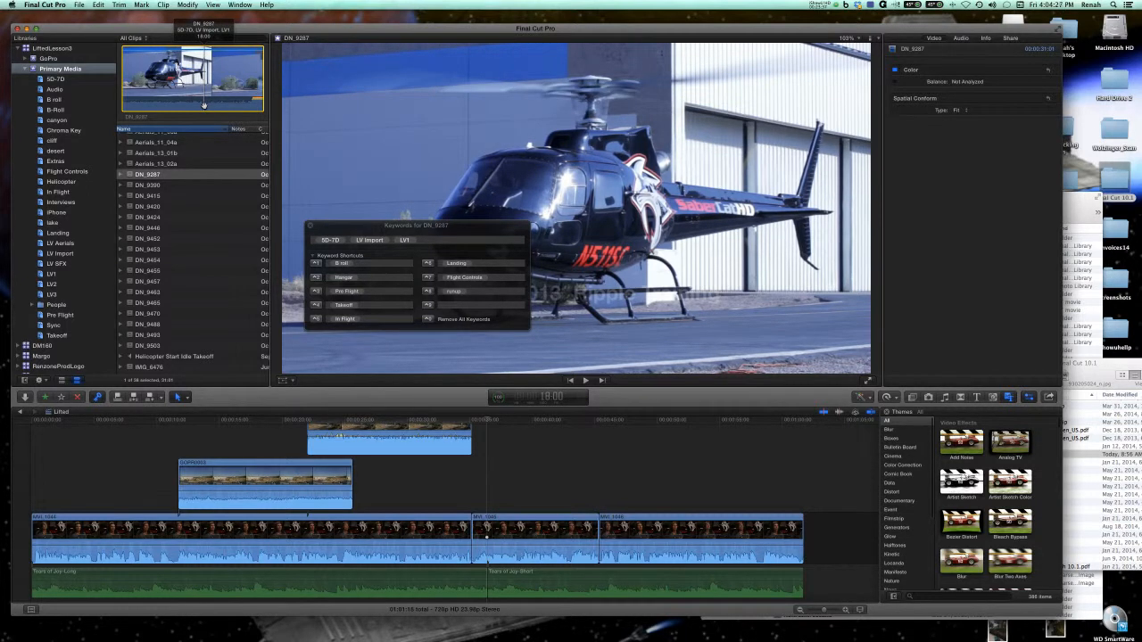
pyautogui.press('o')
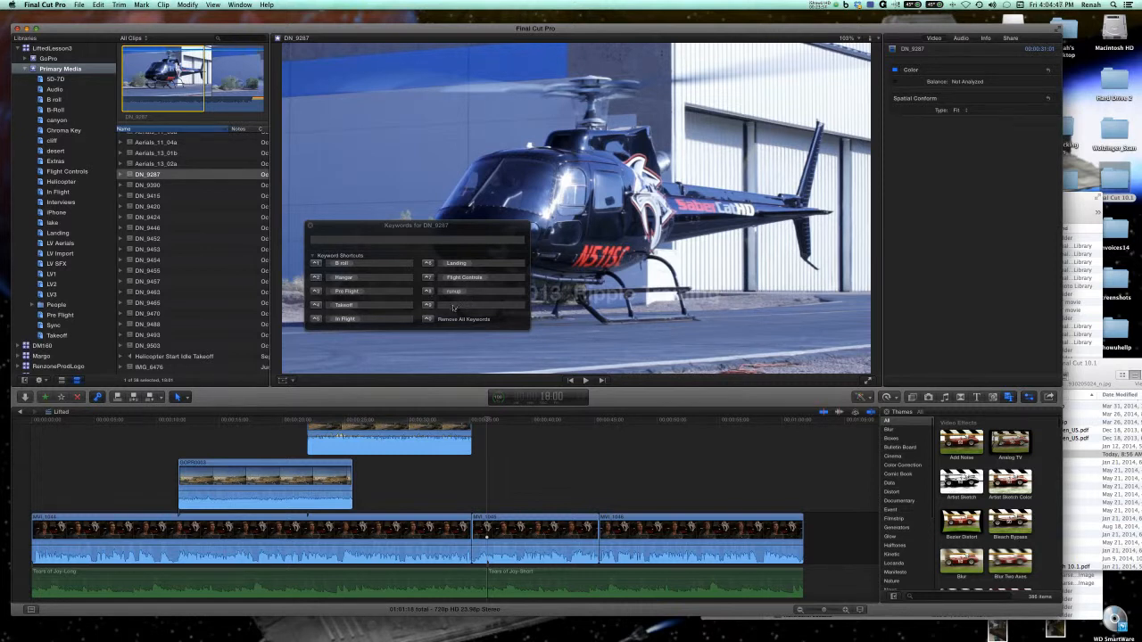
pyautogui.click(453, 305)
pyautogui.write('ramp')
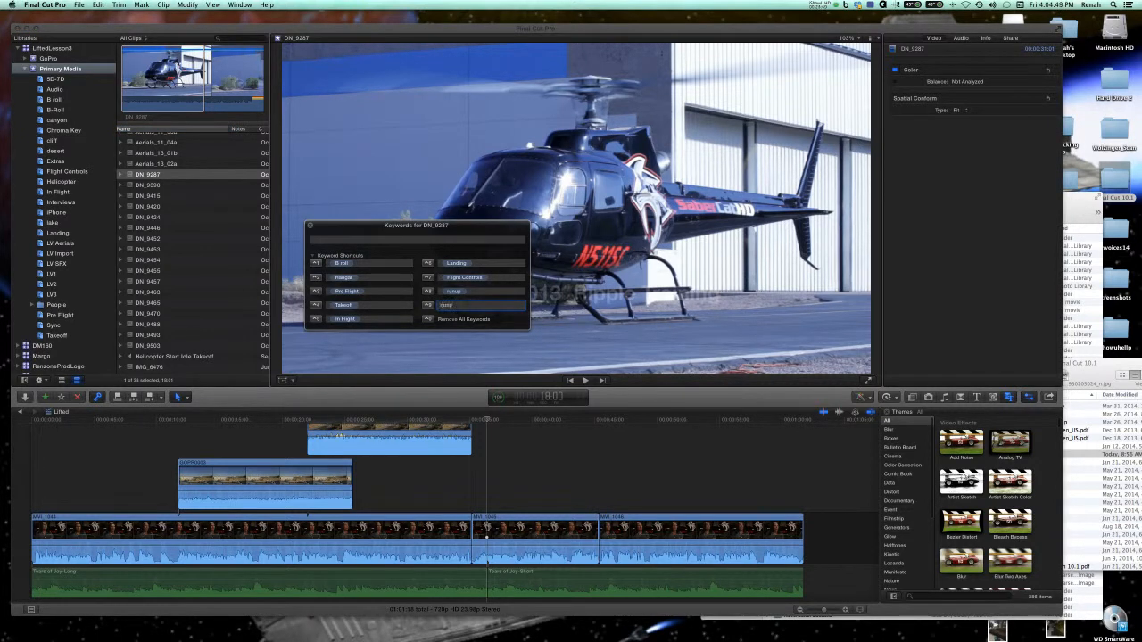
pyautogui.click(427, 306)
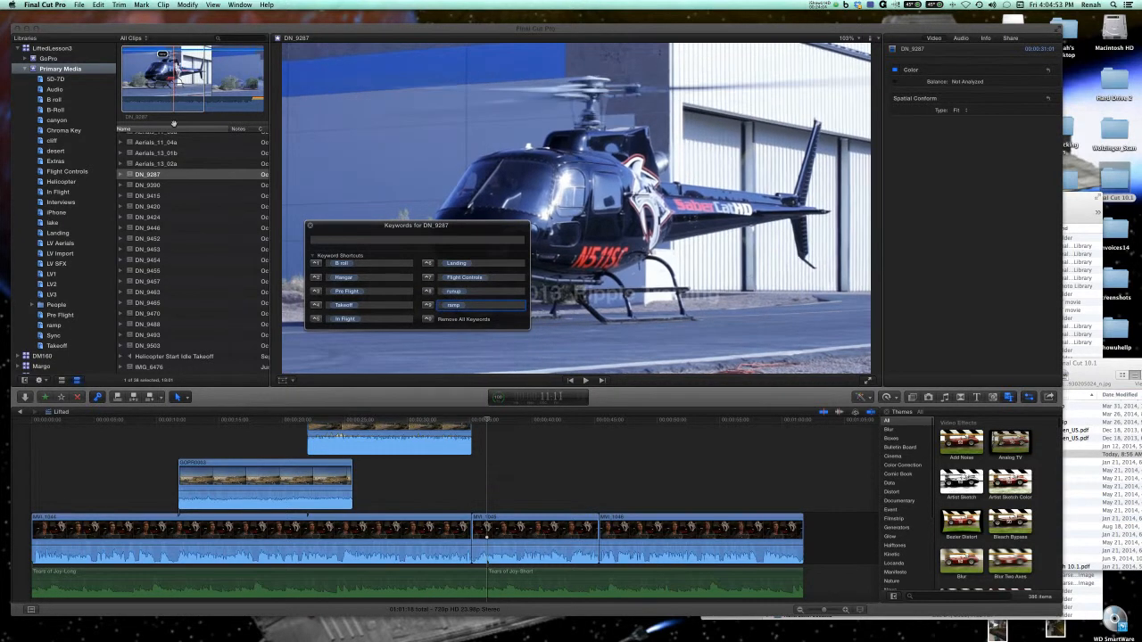
pyautogui.click(121, 176)
pyautogui.click(120, 176)
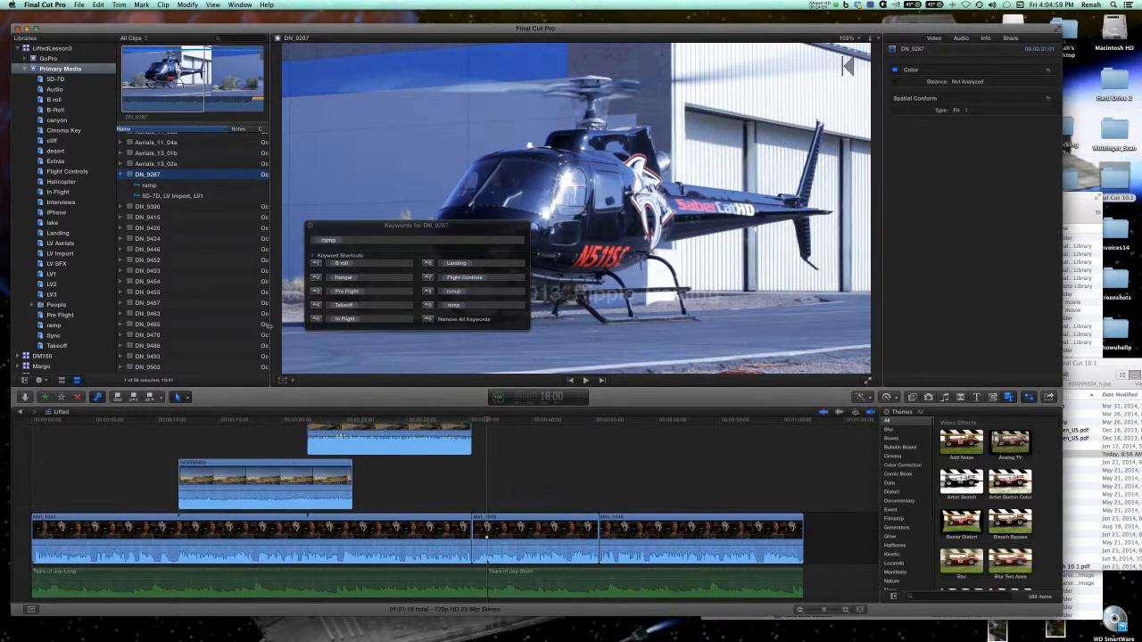
# Widen the browser, move the keyword editor clear of the clip list, and compare DN_9287's ramp range with its 5D-7D, LV Import, LV1 range.
pyautogui.moveTo(275, 328); pyautogui.dragTo(488, 303)
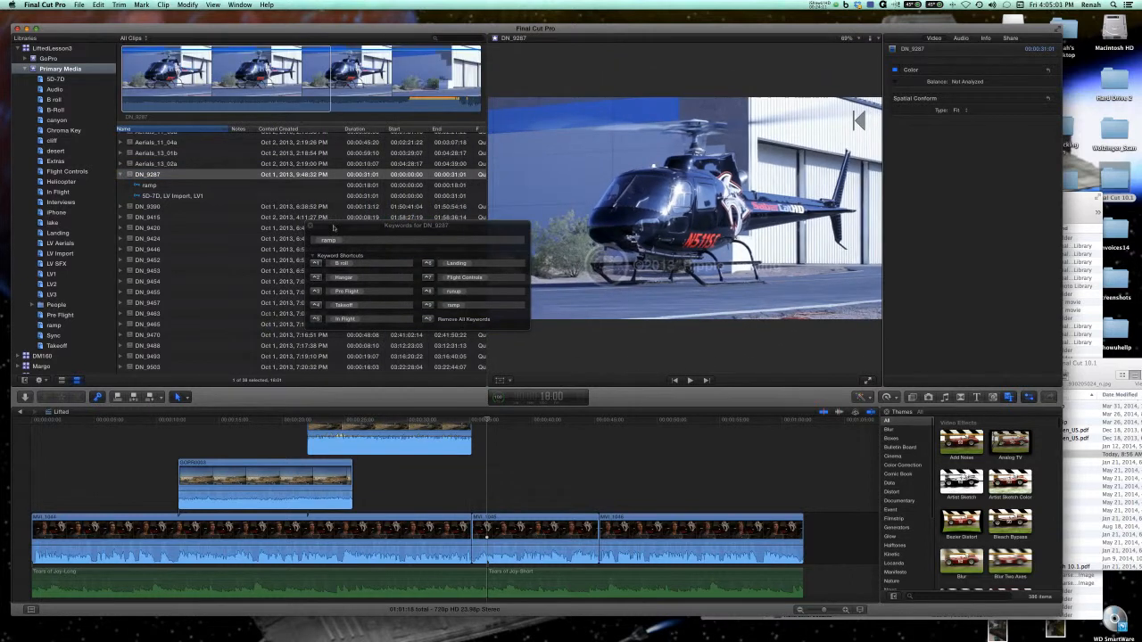
pyautogui.moveTo(335, 227); pyautogui.dragTo(505, 313)
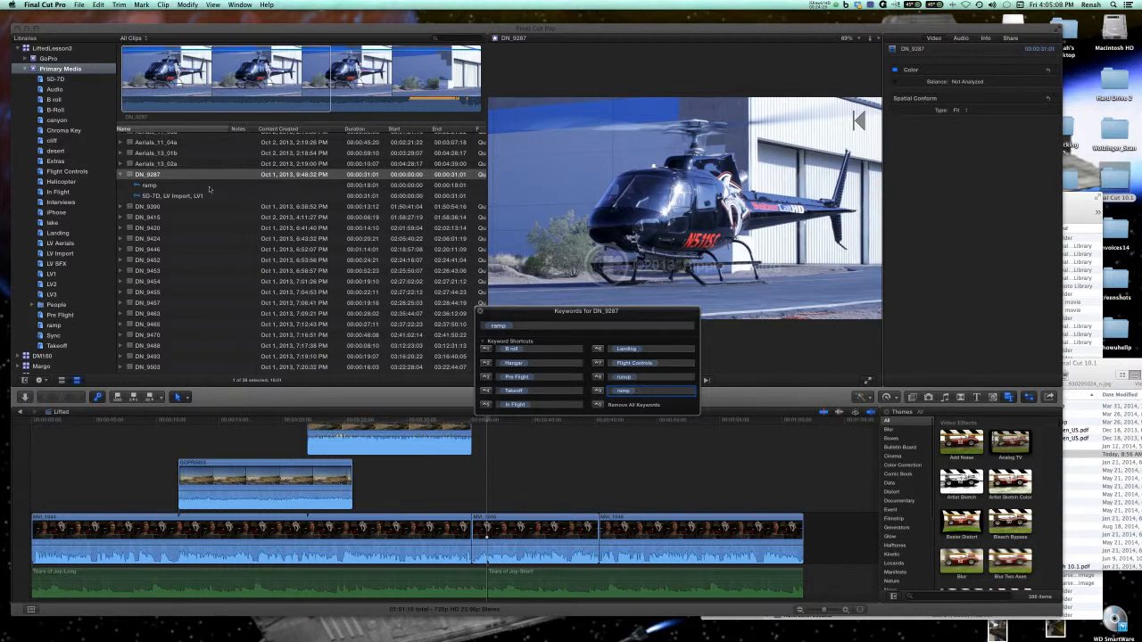
pyautogui.click(148, 186)
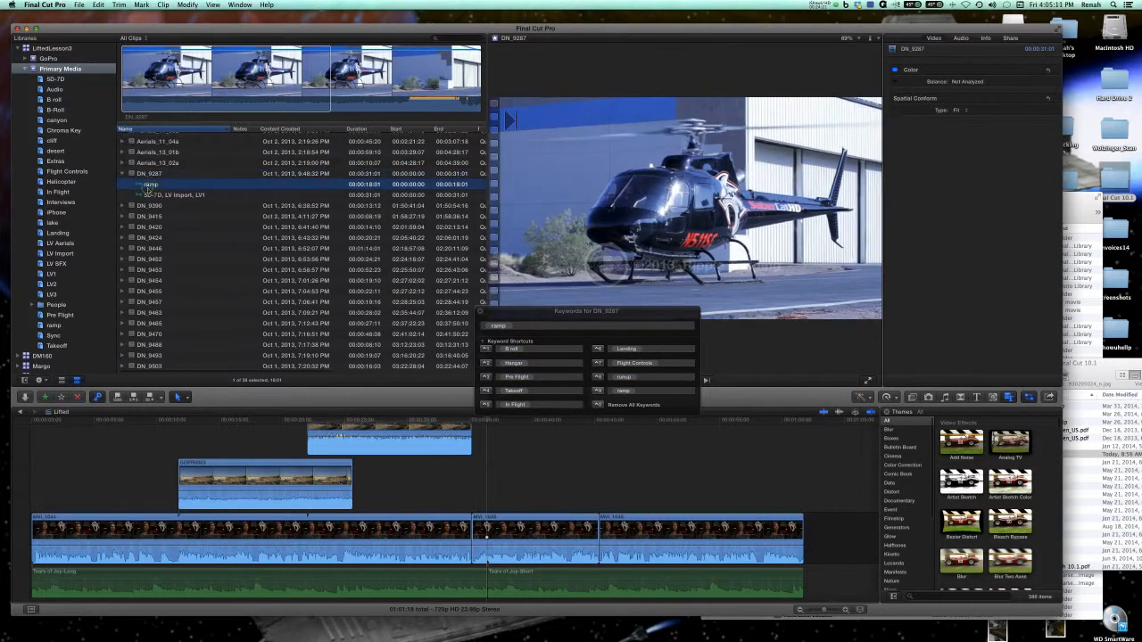
pyautogui.click(311, 108)
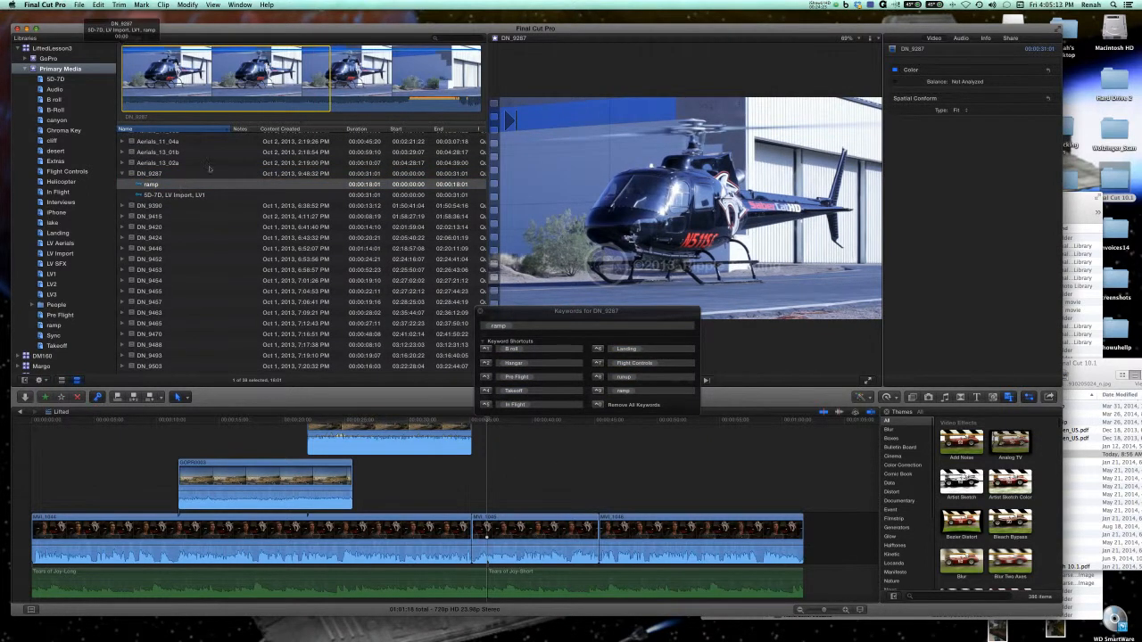
pyautogui.click(156, 186)
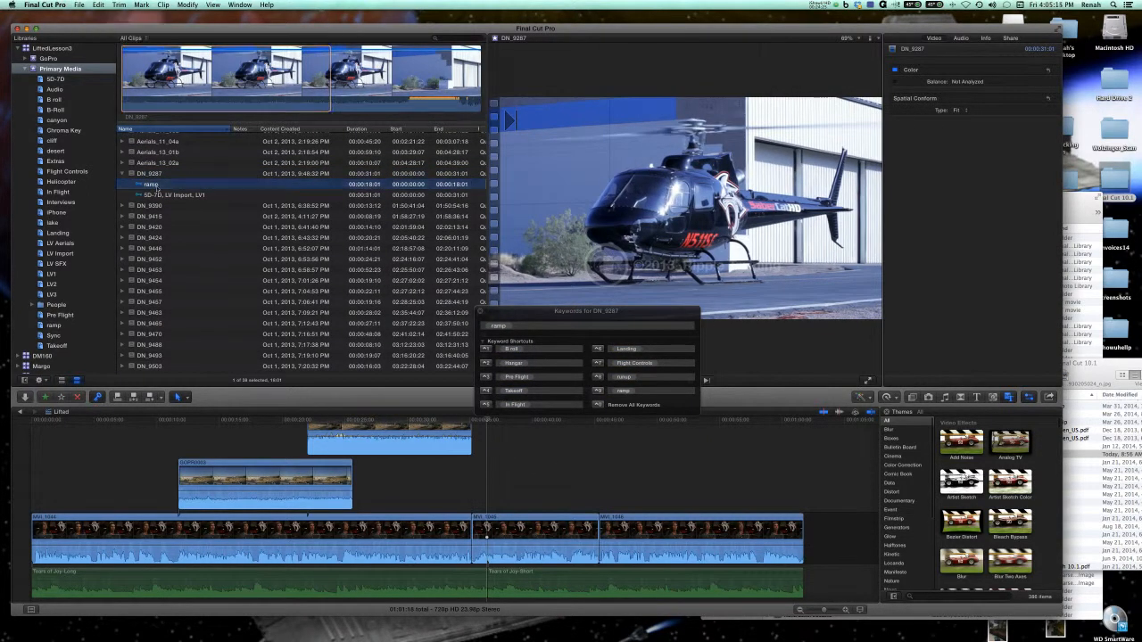
pyautogui.click(163, 194)
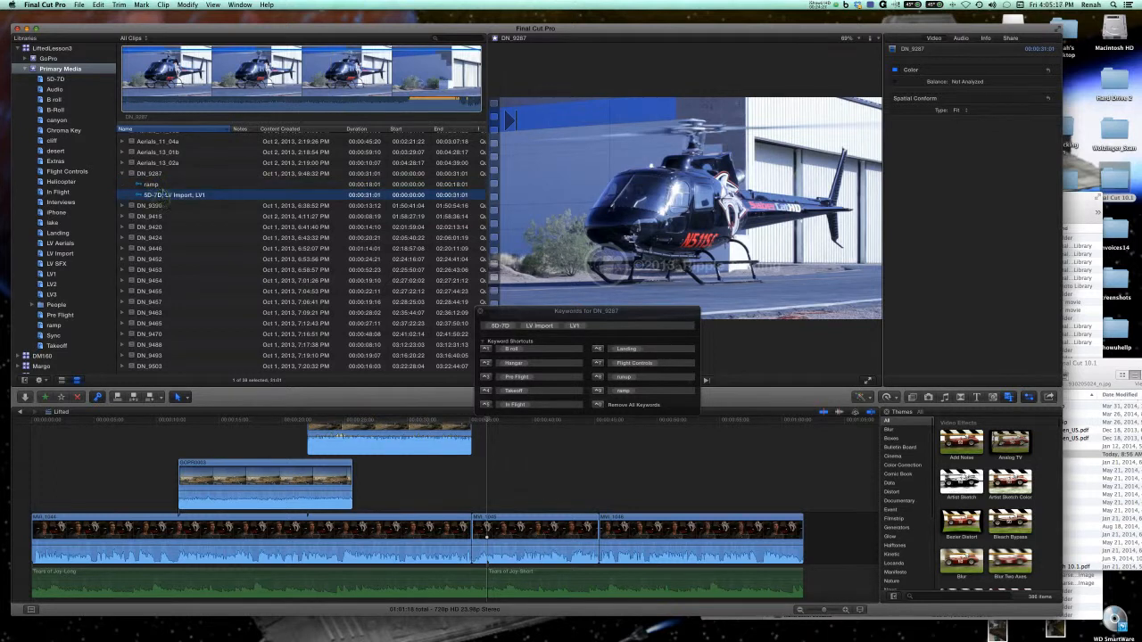
pyautogui.click(156, 184)
pyautogui.click(284, 85)
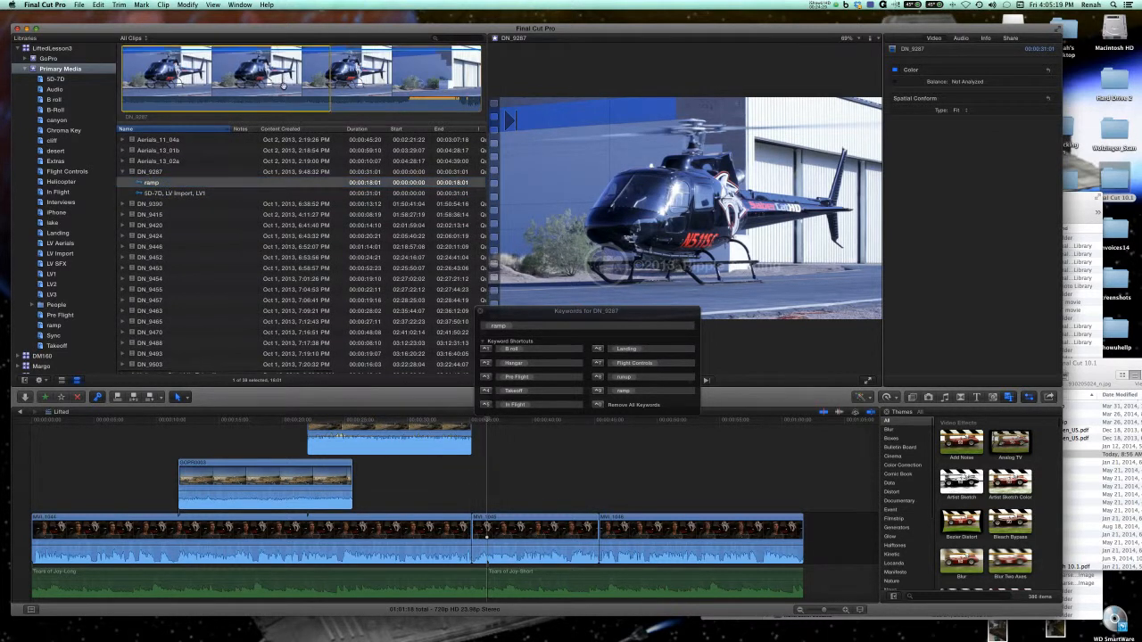
pyautogui.click(216, 194)
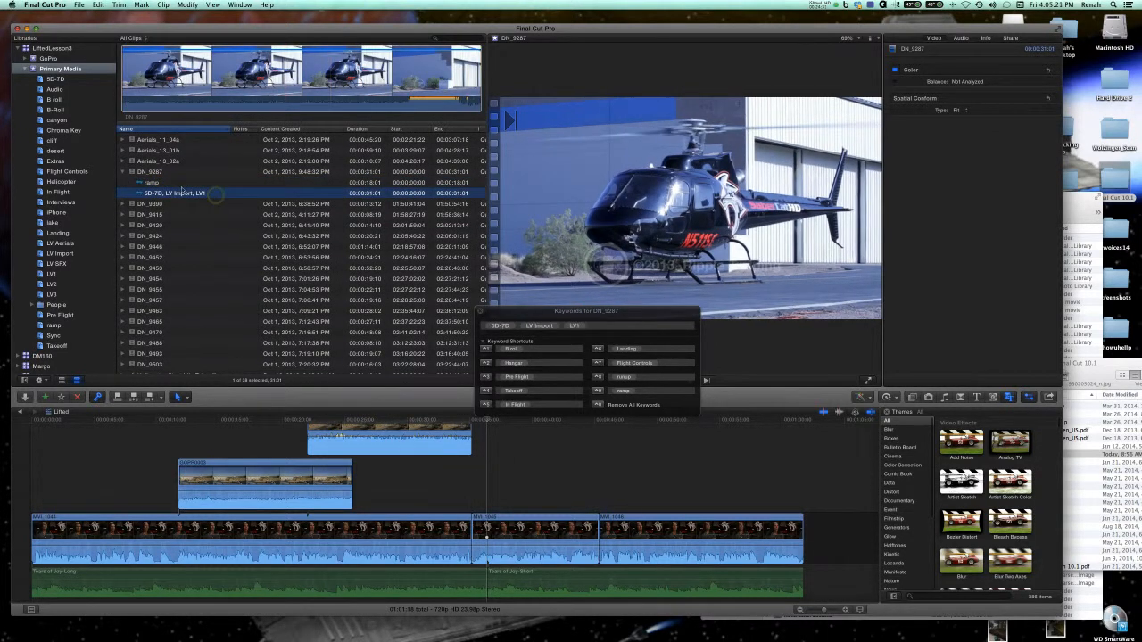
pyautogui.click(169, 181)
# Tag the rest of the DN_9287 clip after the ramp range with take off, replacing ramp as the keyword on shortcut 9.
pyautogui.click(169, 173)
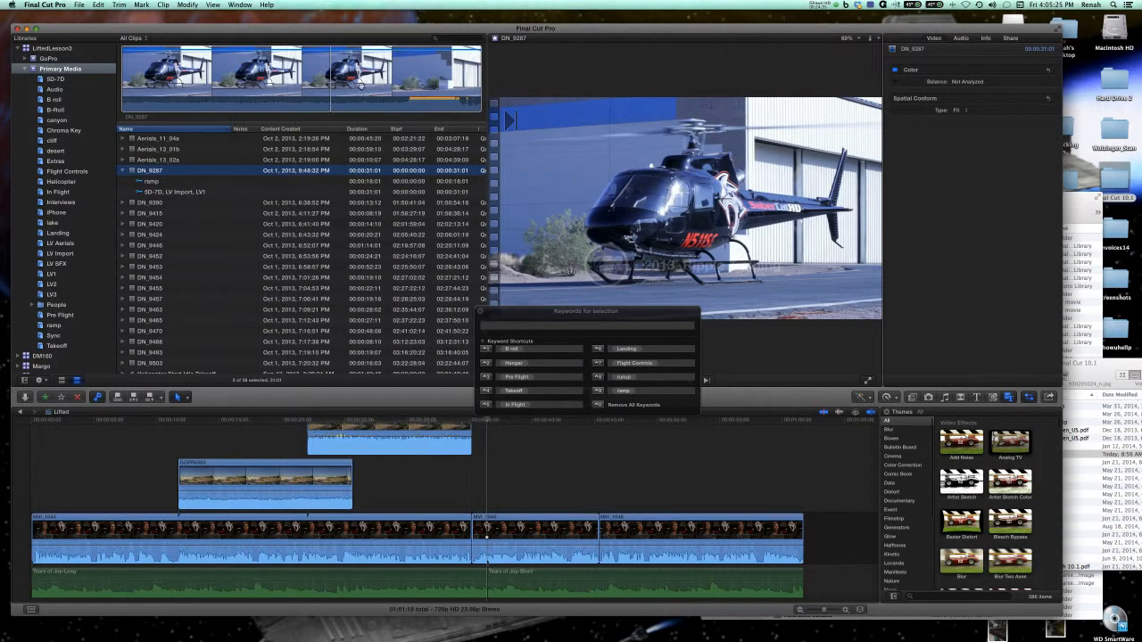
pyautogui.click(362, 88)
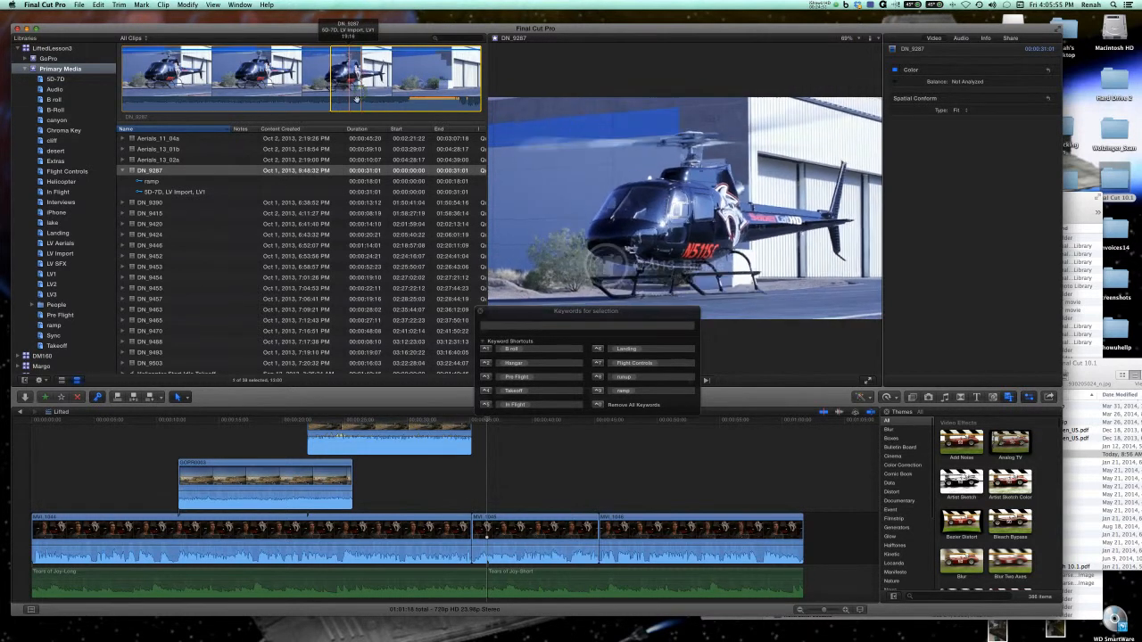
pyautogui.click(642, 393)
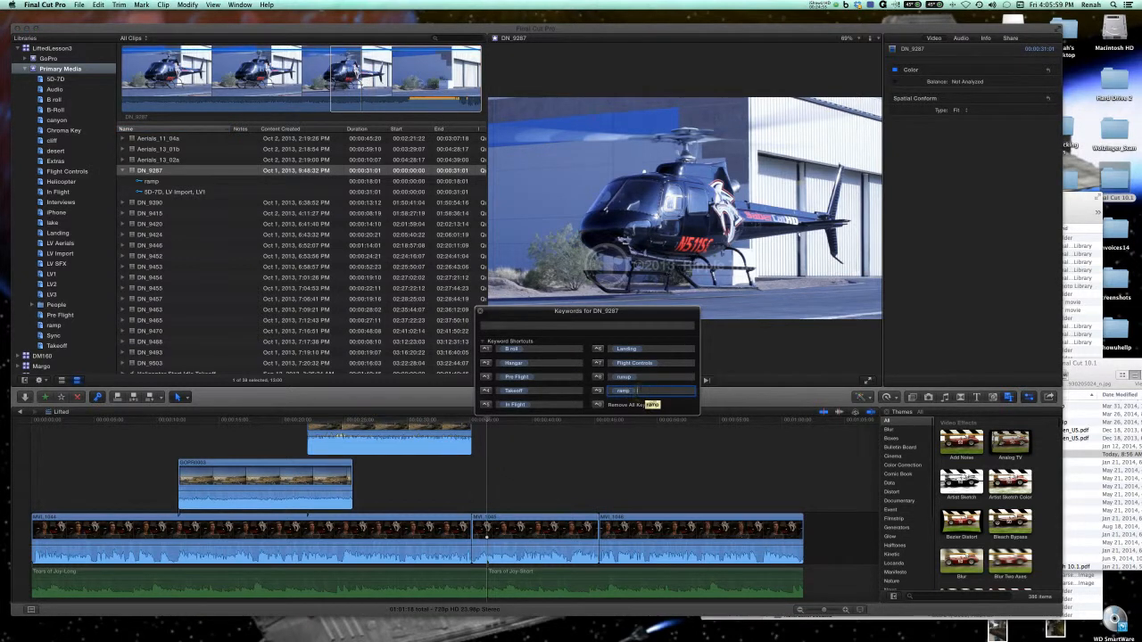
pyautogui.press('BackSpace')
pyautogui.press('BackSpace')
pyautogui.press('BackSpace')
pyautogui.press('BackSpace')
pyautogui.click(598, 395)
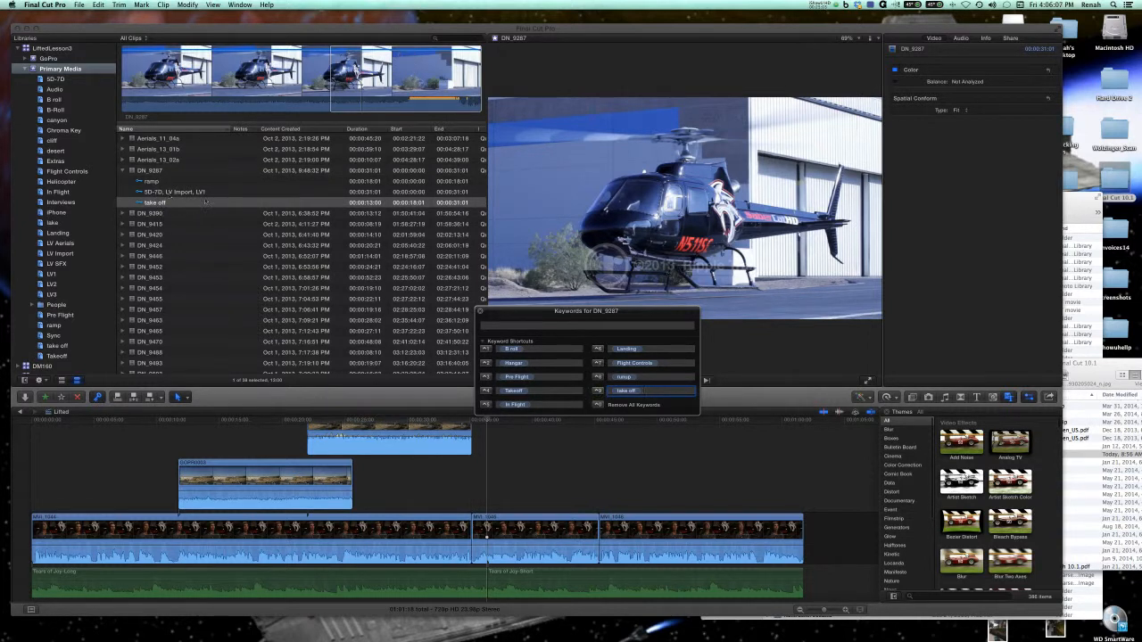
# Review the DN_9287 ranges covered by the take off, ramp and 5D-7D, LV Import, LV1 keywords.
pyautogui.click(182, 186)
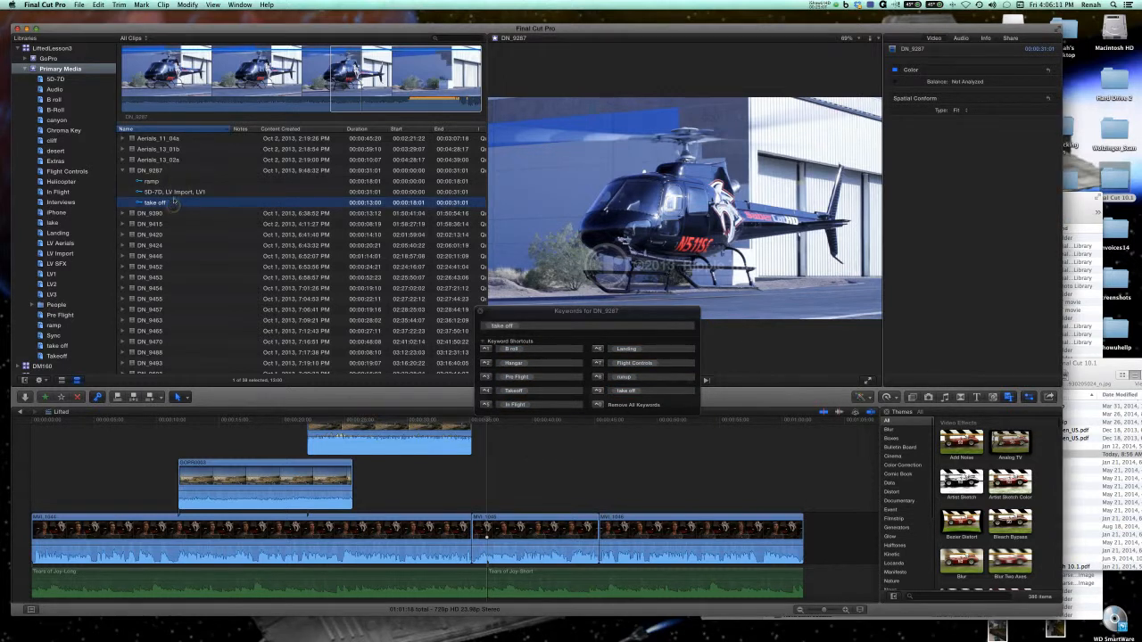
pyautogui.click(162, 183)
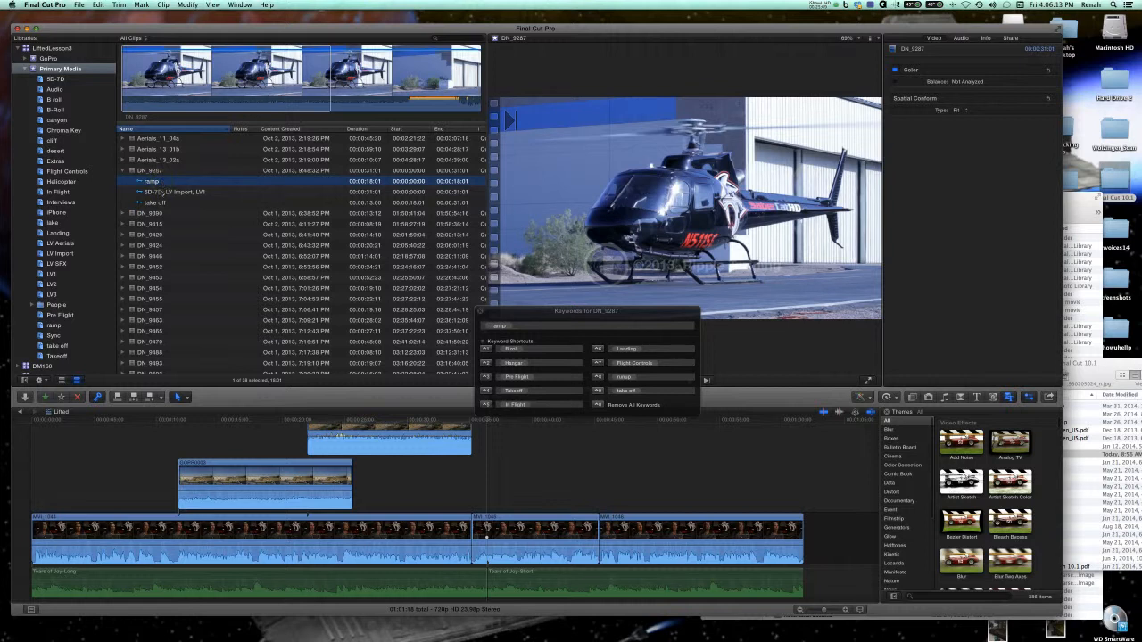
pyautogui.click(160, 193)
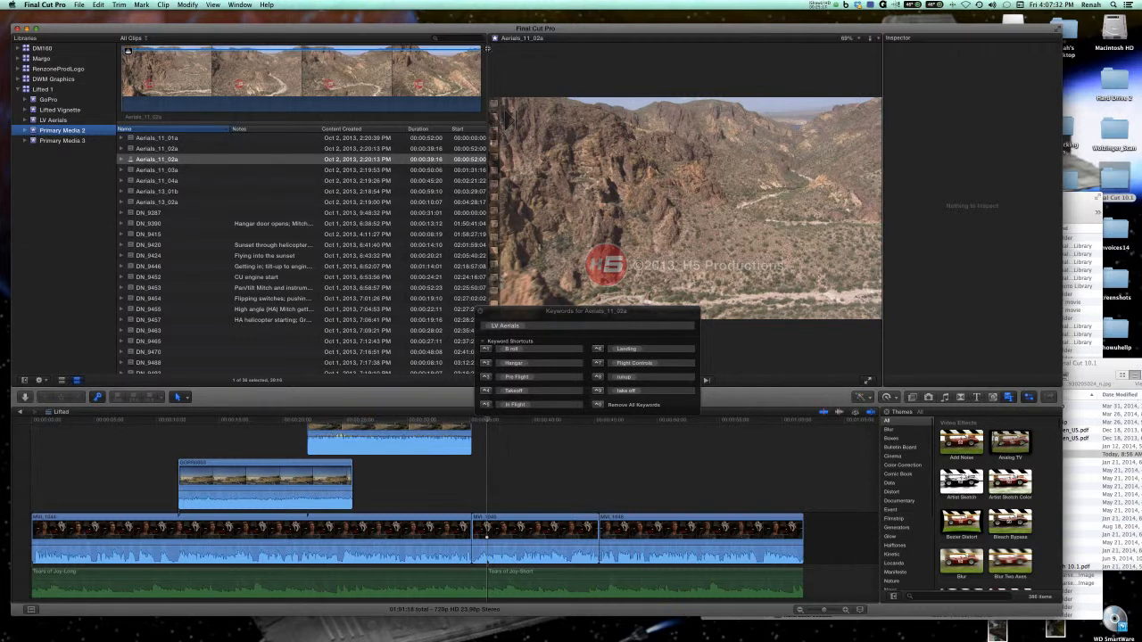
# Widen the browser to show more columns of the Primary Media 2 clip list and close the keyword editor.
pyautogui.moveTo(482, 49); pyautogui.dragTo(783, 58)
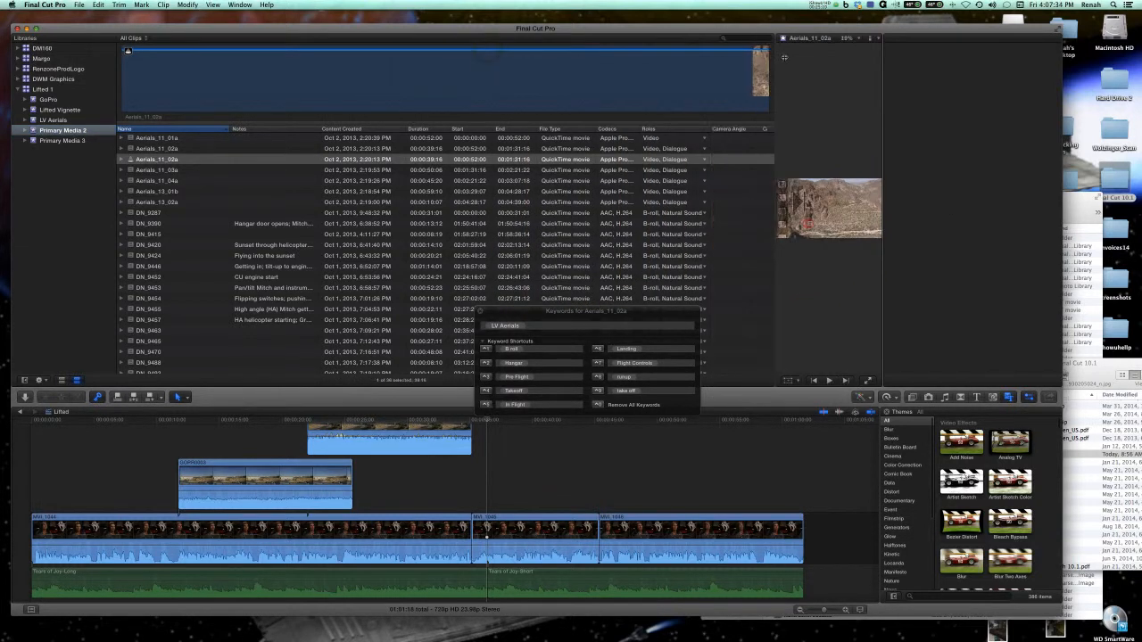
pyautogui.click(479, 311)
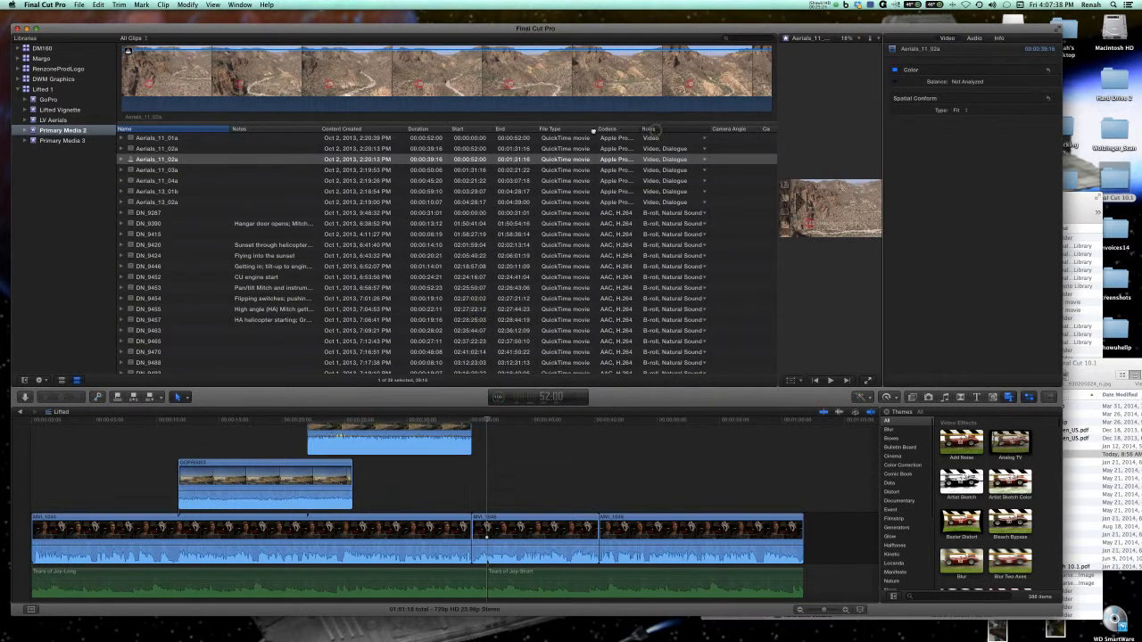
# Place the Roles column after Camera Angle and widen the Notes column to fit the full clip notes.
pyautogui.moveTo(657, 133); pyautogui.dragTo(704, 131)
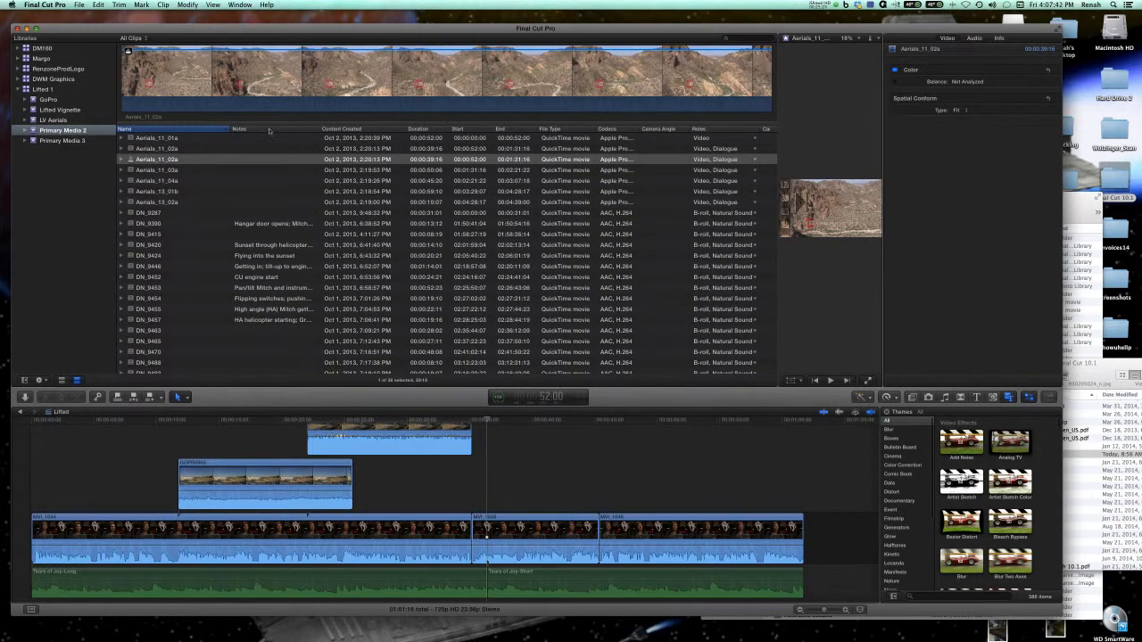
pyautogui.moveTo(268, 129)
pyautogui.mouseDown()
pyautogui.moveTo(382, 135)
pyautogui.moveTo(255, 130)
pyautogui.mouseUp()
pyautogui.moveTo(318, 130); pyautogui.dragTo(379, 134)
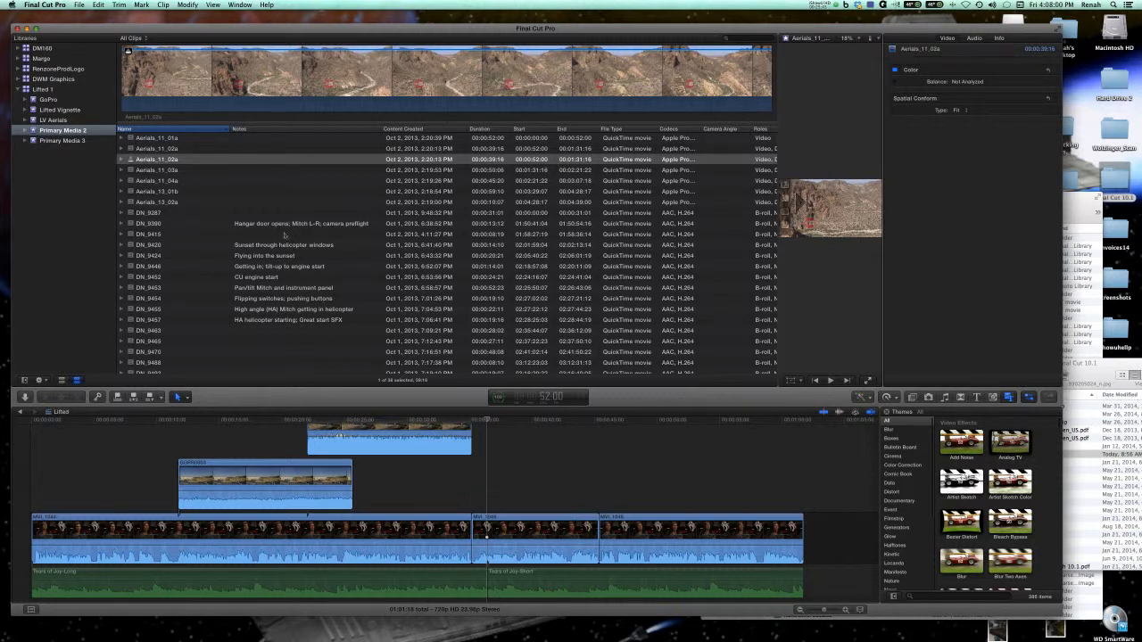
# Examine the clip notes in the Primary Media 2 event, from the Aerials_13_02a note field to the notes on DN_9390, DN_9420 and DN_9446.
pyautogui.click(280, 203)
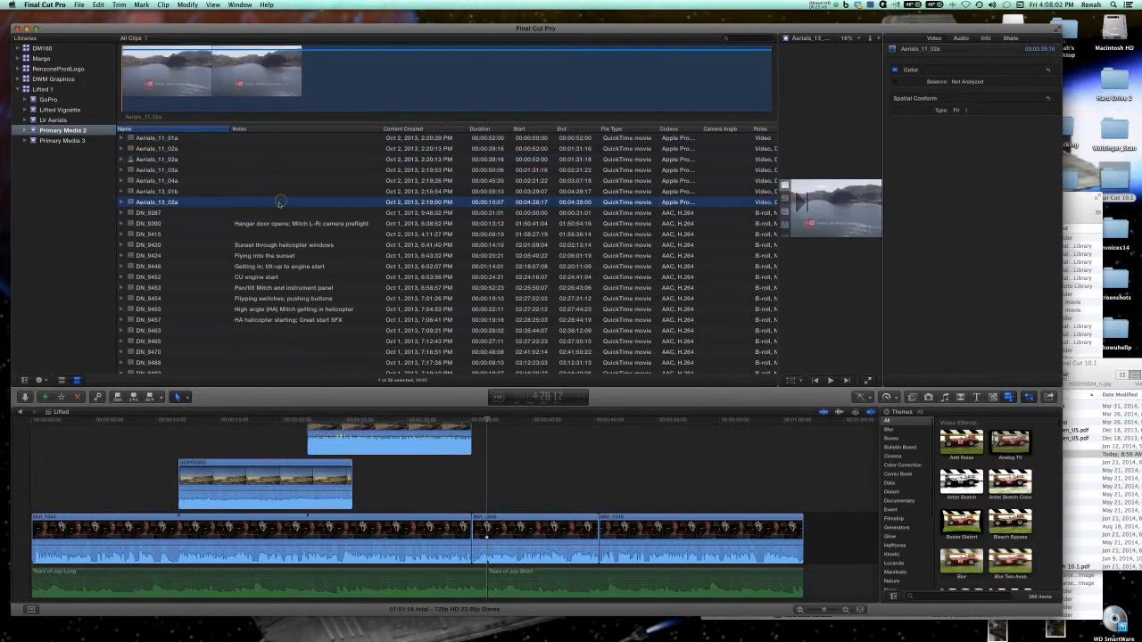
pyautogui.click(278, 203)
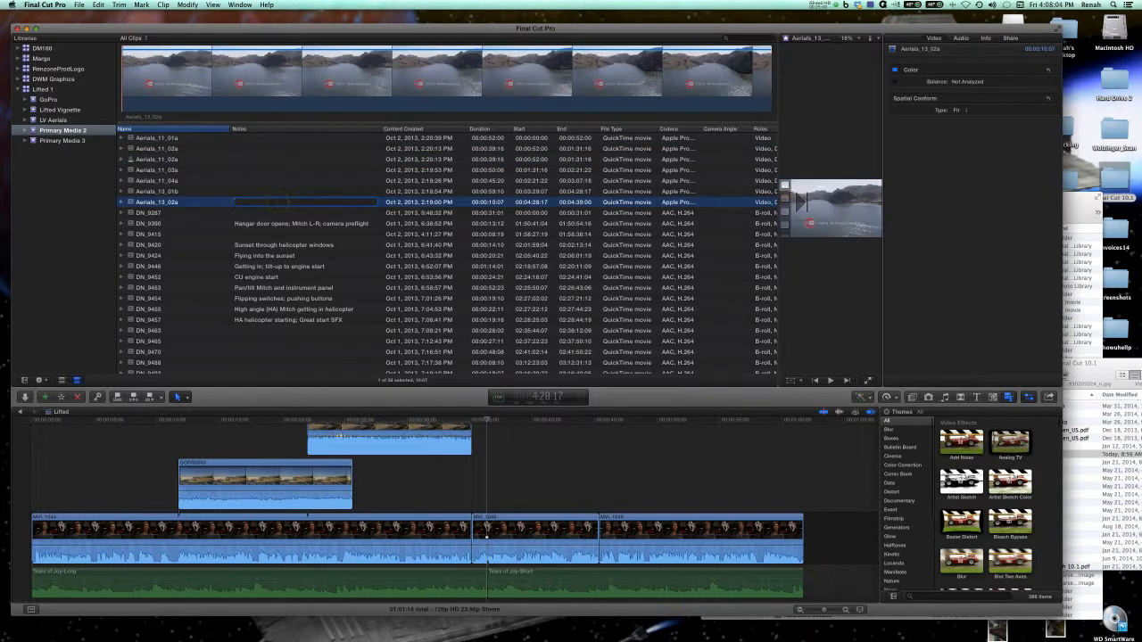
pyautogui.click(279, 183)
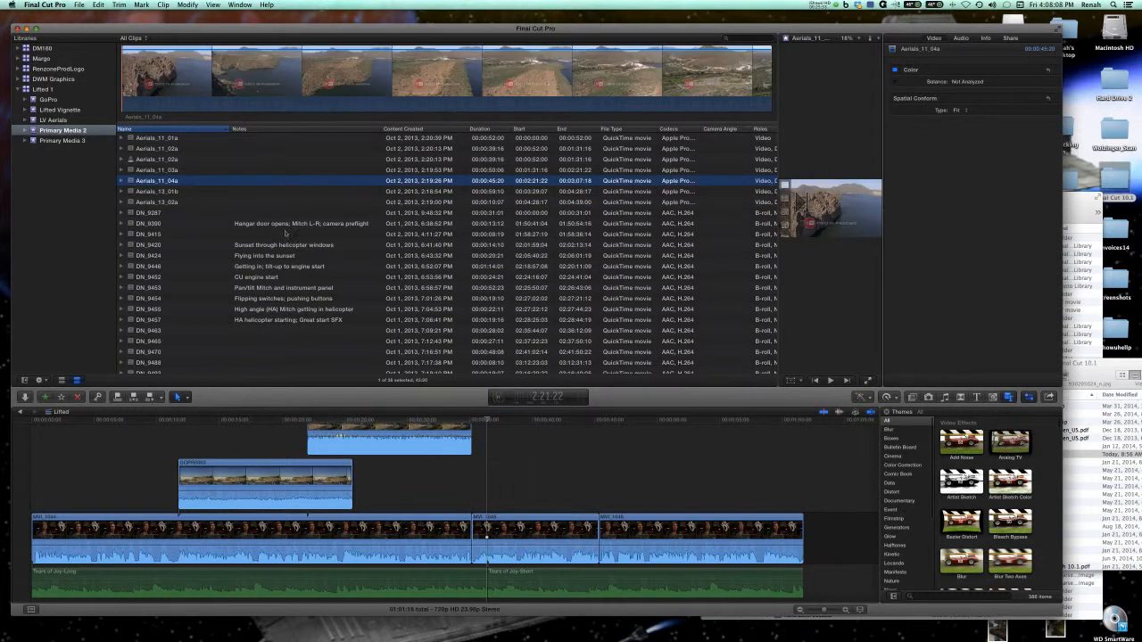
pyautogui.click(283, 224)
pyautogui.click(272, 245)
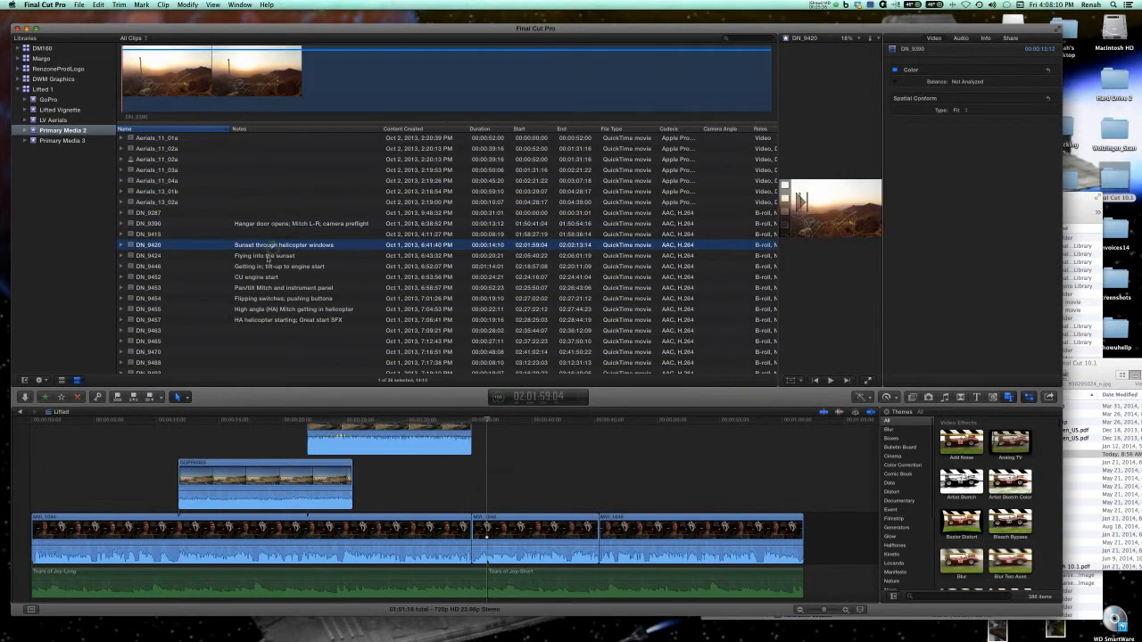
pyautogui.click(265, 255)
pyautogui.click(265, 267)
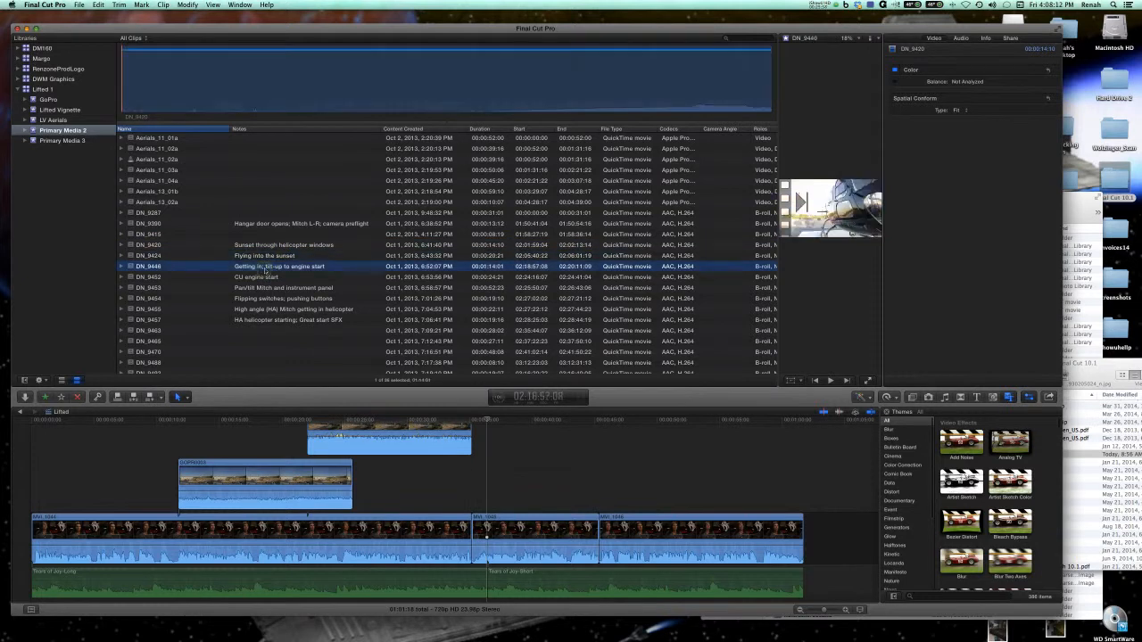
pyautogui.click(272, 225)
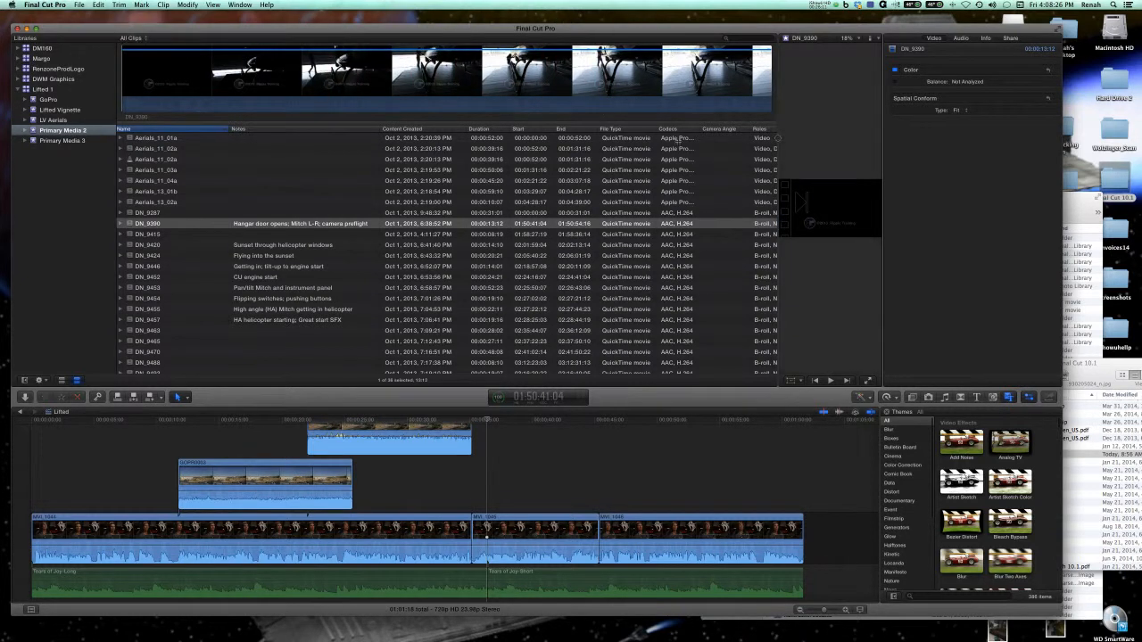
# Enlarge the viewer by narrowing the browser, view the DN_9420 clip, and narrow the Name and Notes columns.
pyautogui.moveTo(777, 138); pyautogui.dragTo(372, 146)
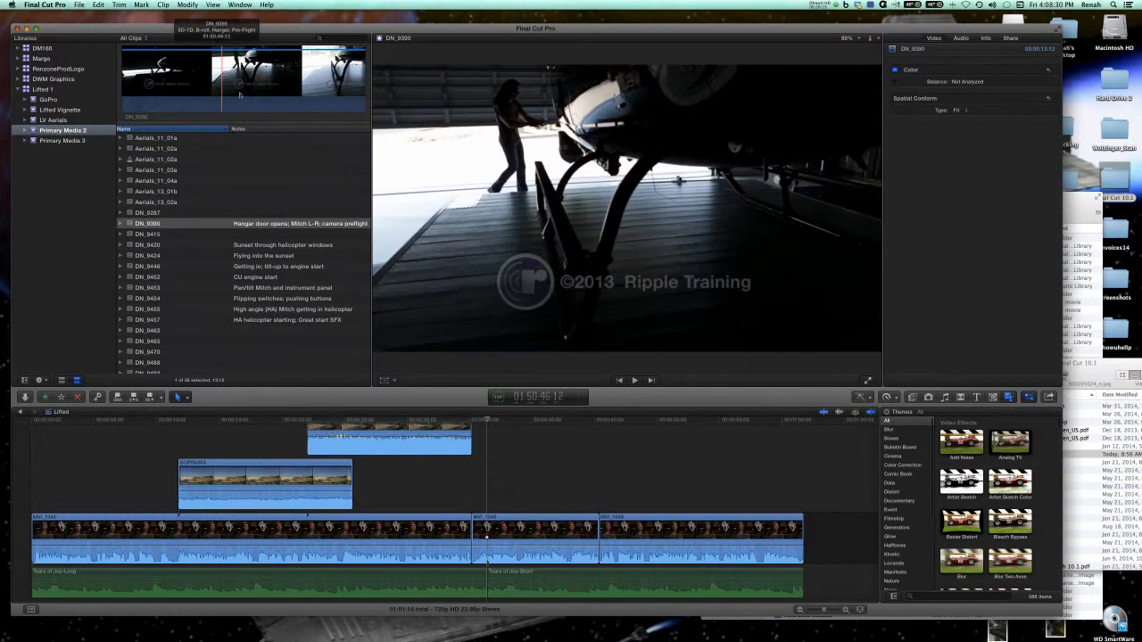
pyautogui.click(279, 246)
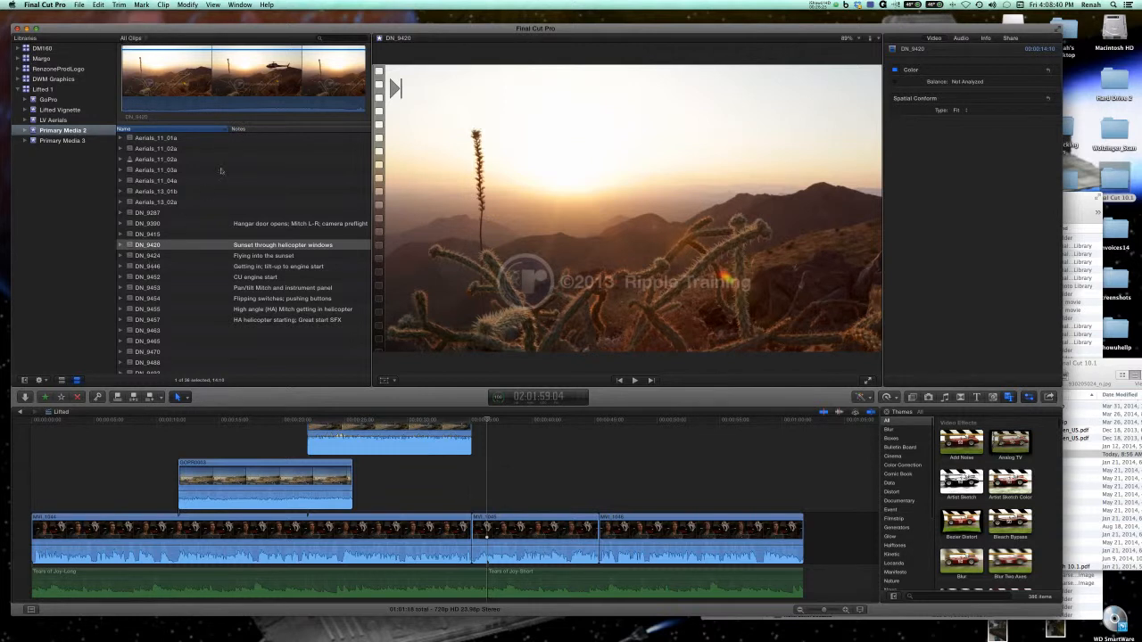
pyautogui.moveTo(228, 129); pyautogui.dragTo(201, 128)
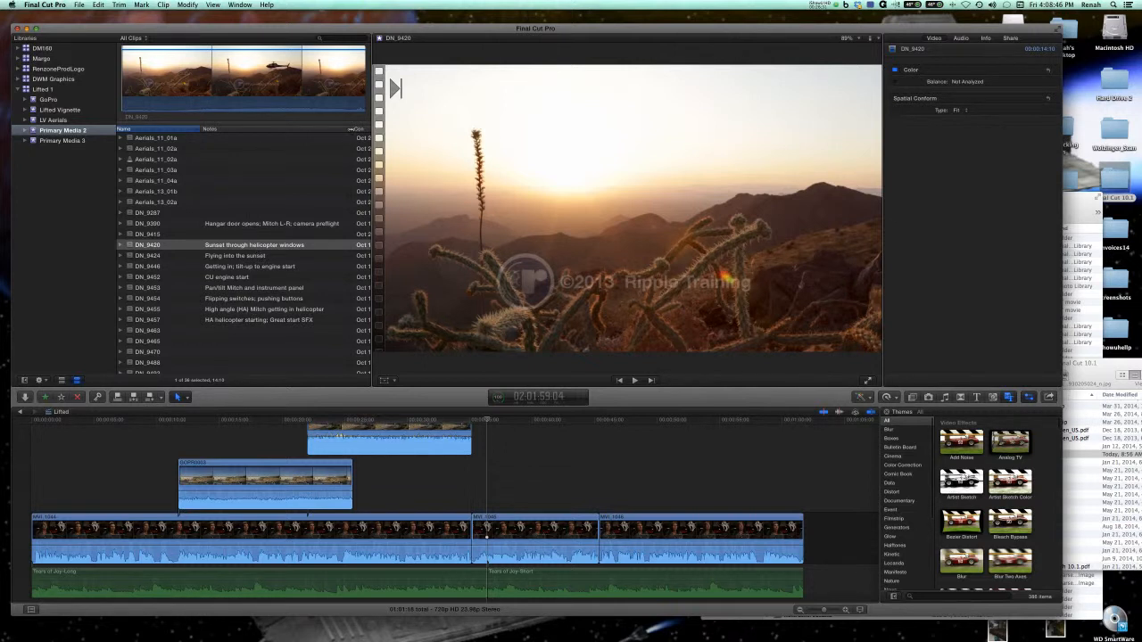
pyautogui.moveTo(350, 129); pyautogui.dragTo(277, 128)
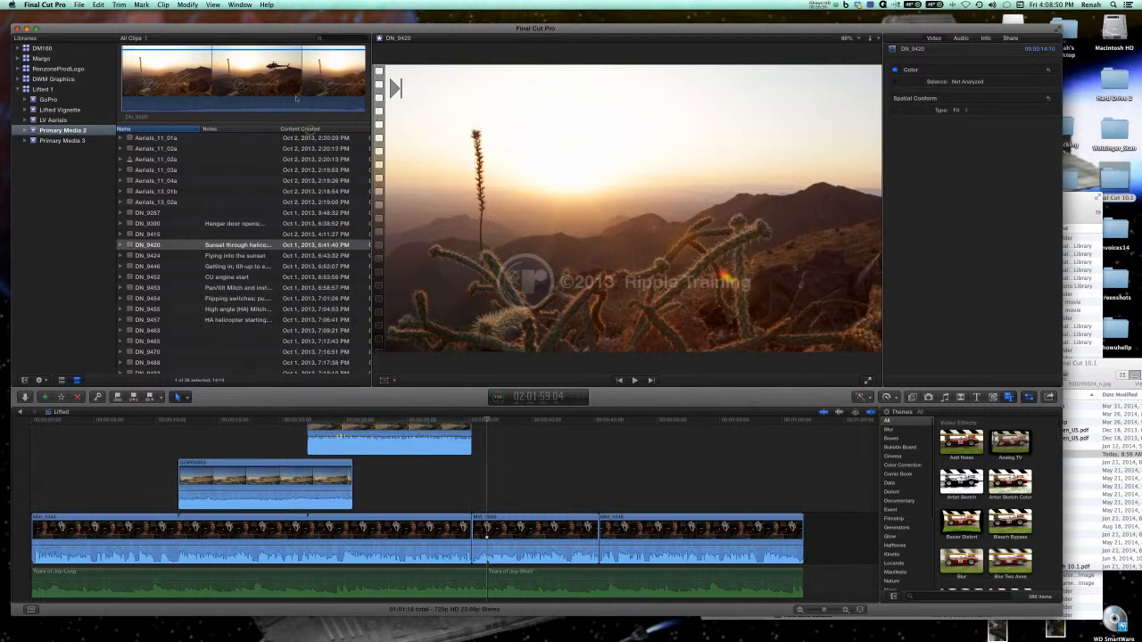
# Search the Primary Media 2 event for hangar, view the DN_9390 clip, and clear the search.
pyautogui.click(325, 39)
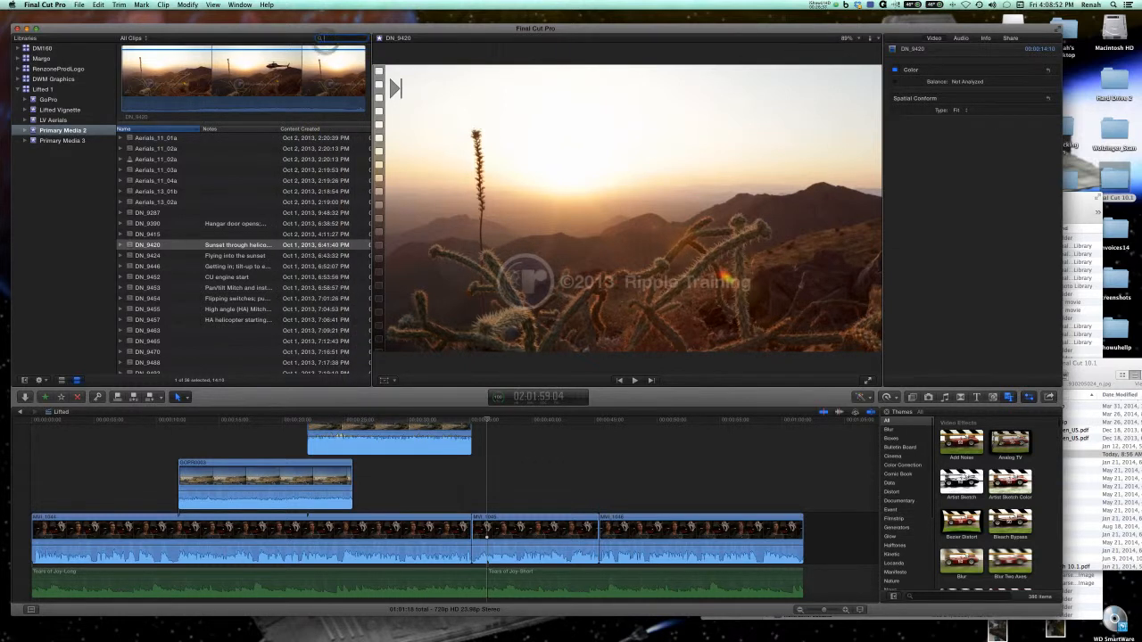
pyautogui.write('hagar')
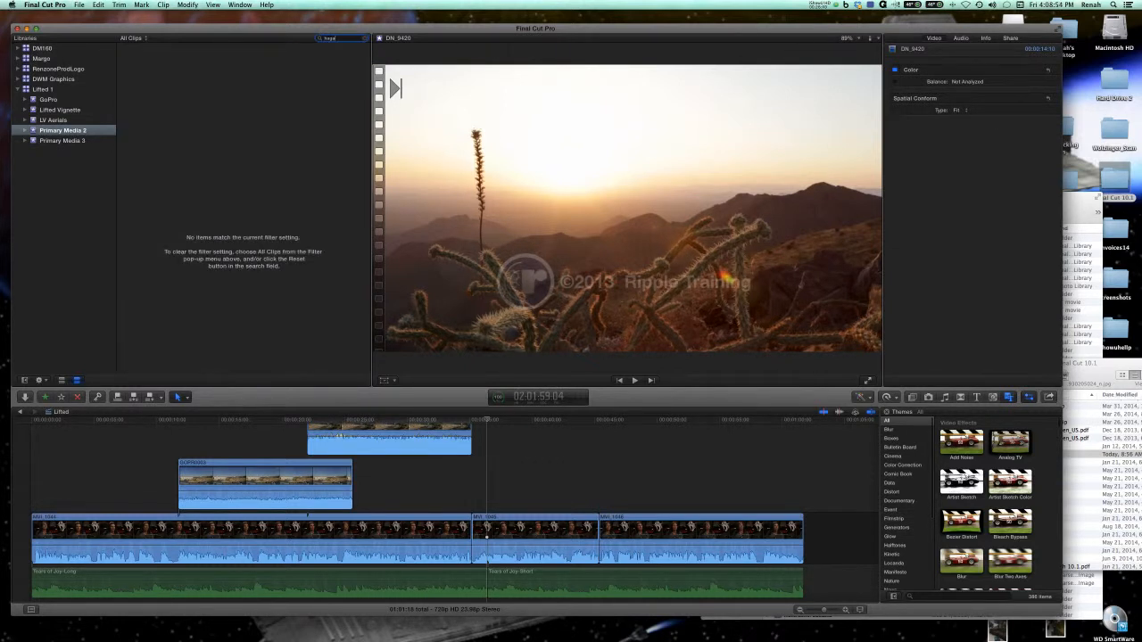
pyautogui.write('r')
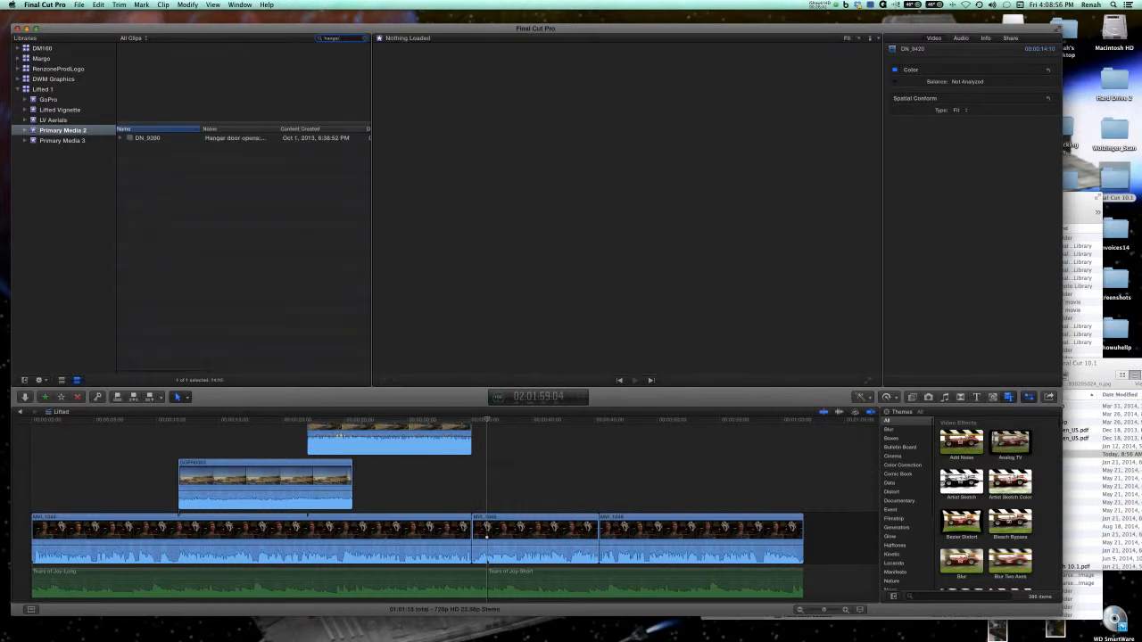
pyautogui.click(248, 138)
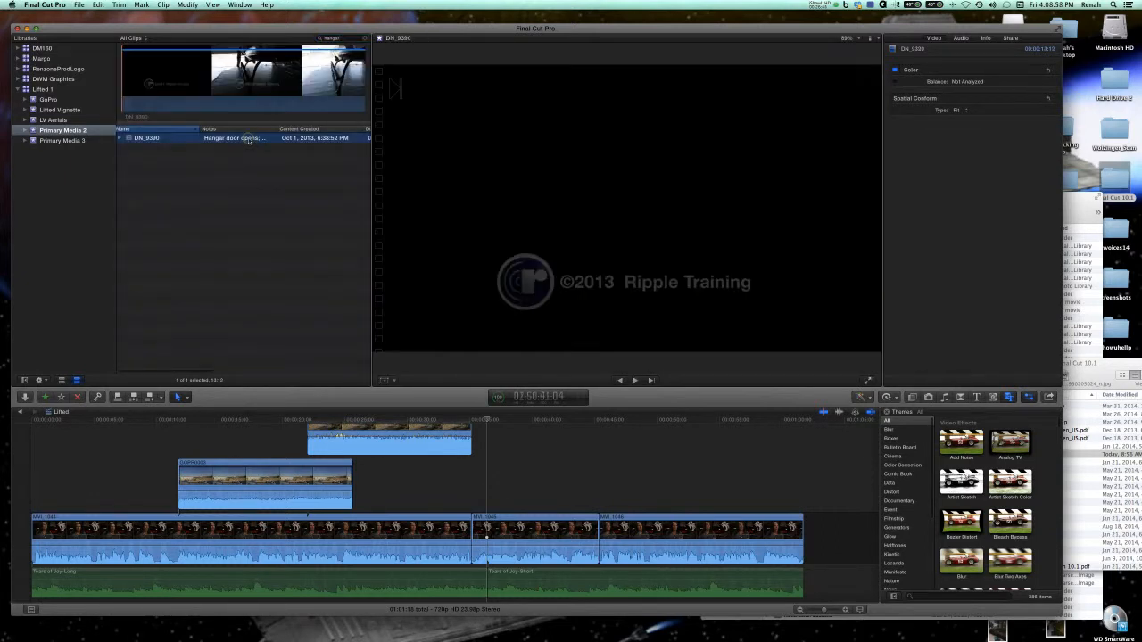
pyautogui.click(239, 157)
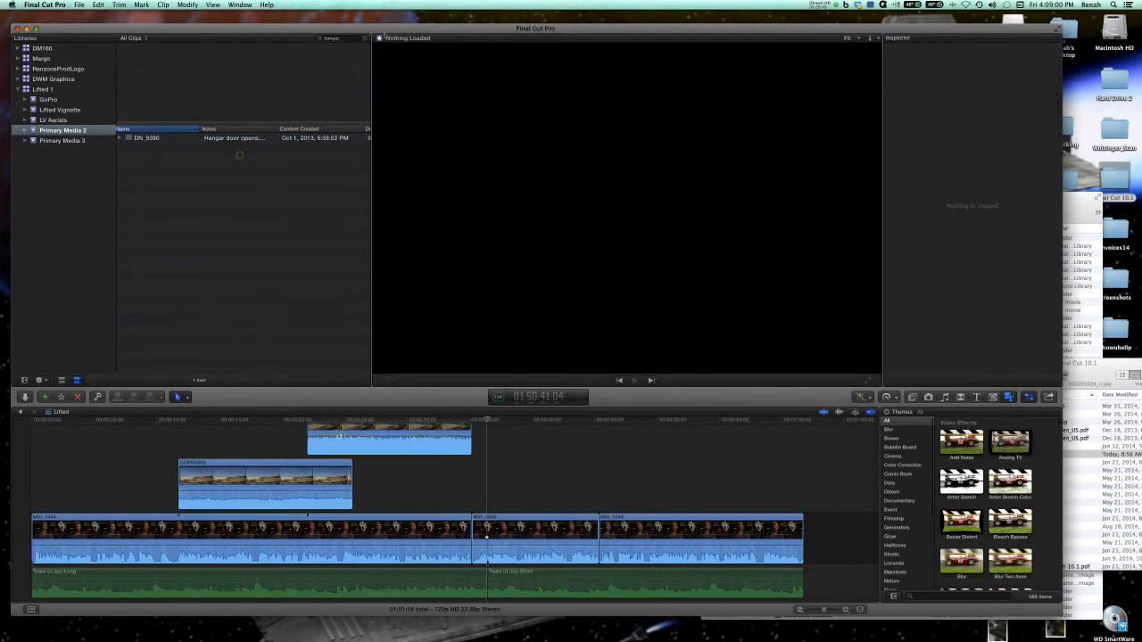
pyautogui.click(363, 37)
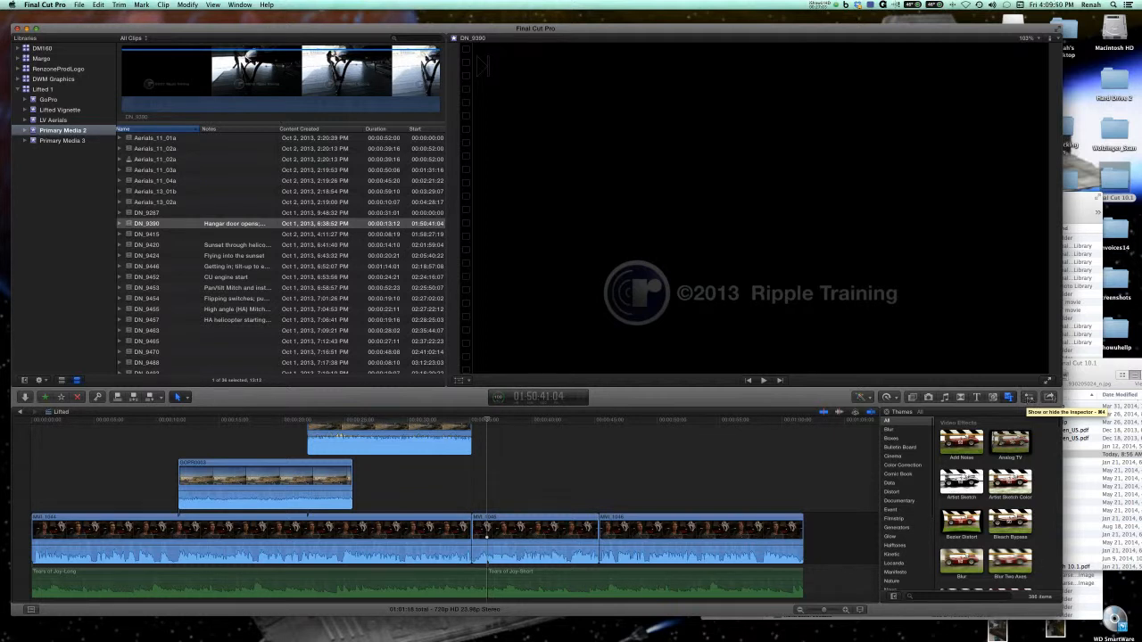
# Show the Inspector for the DN_9390 clip and examine its Video, Audio, Info and Share properties.
pyautogui.click(1029, 399)
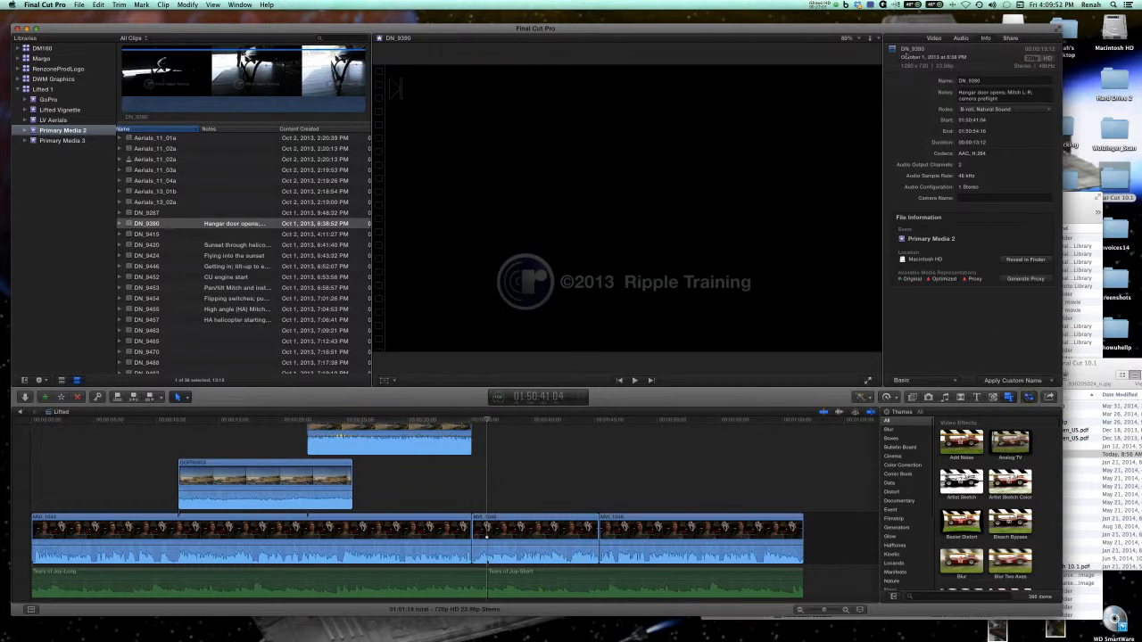
pyautogui.click(933, 39)
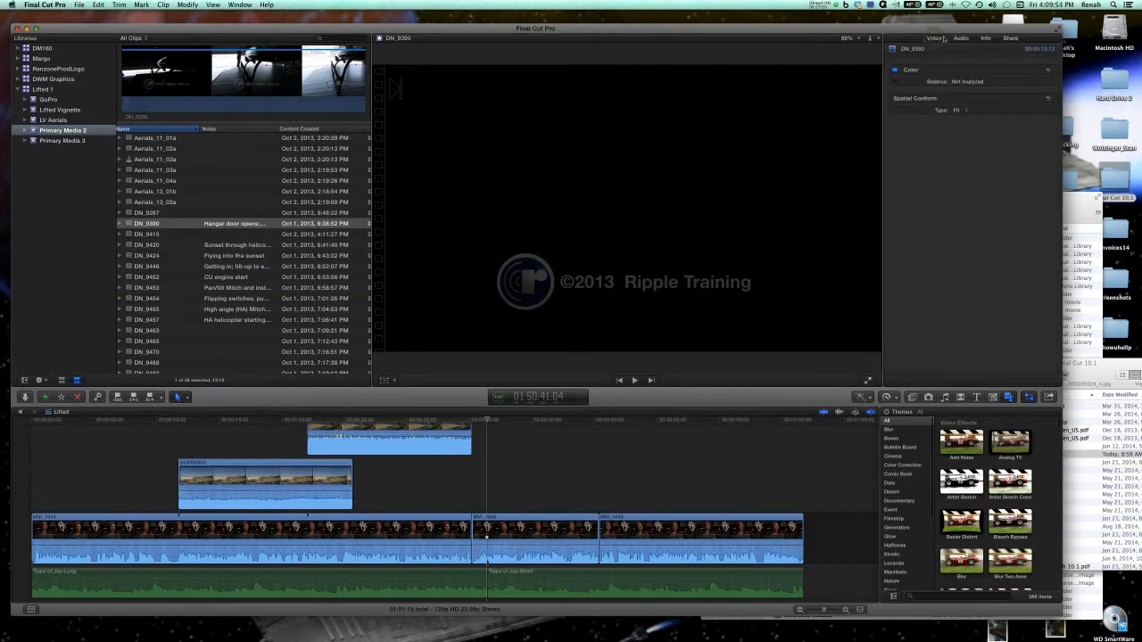
pyautogui.click(961, 40)
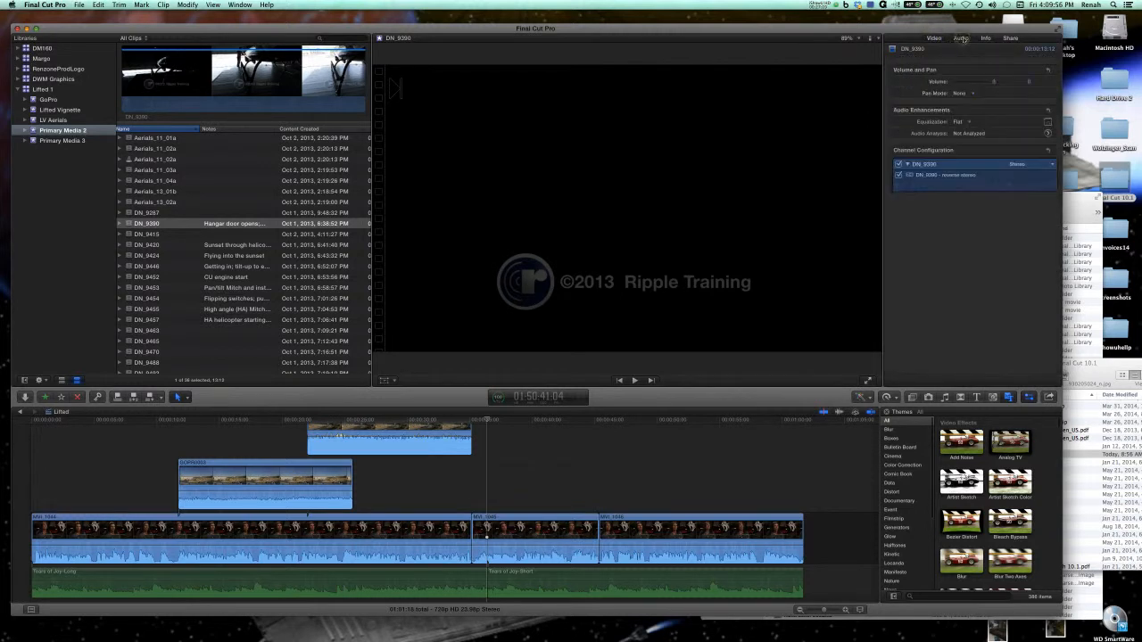
pyautogui.click(985, 38)
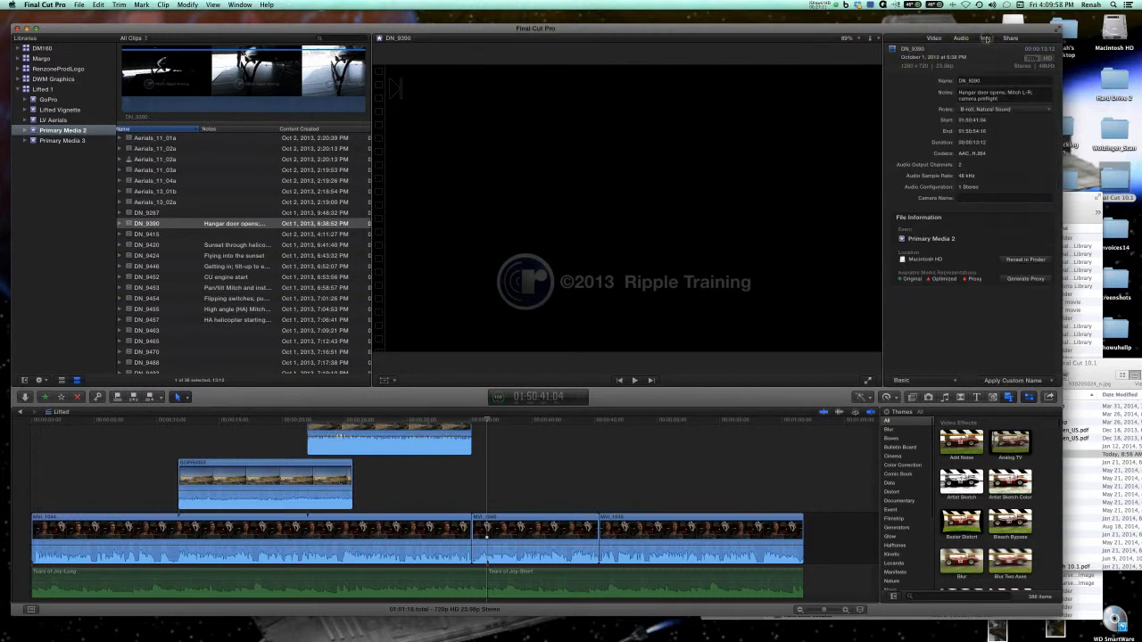
pyautogui.click(1011, 38)
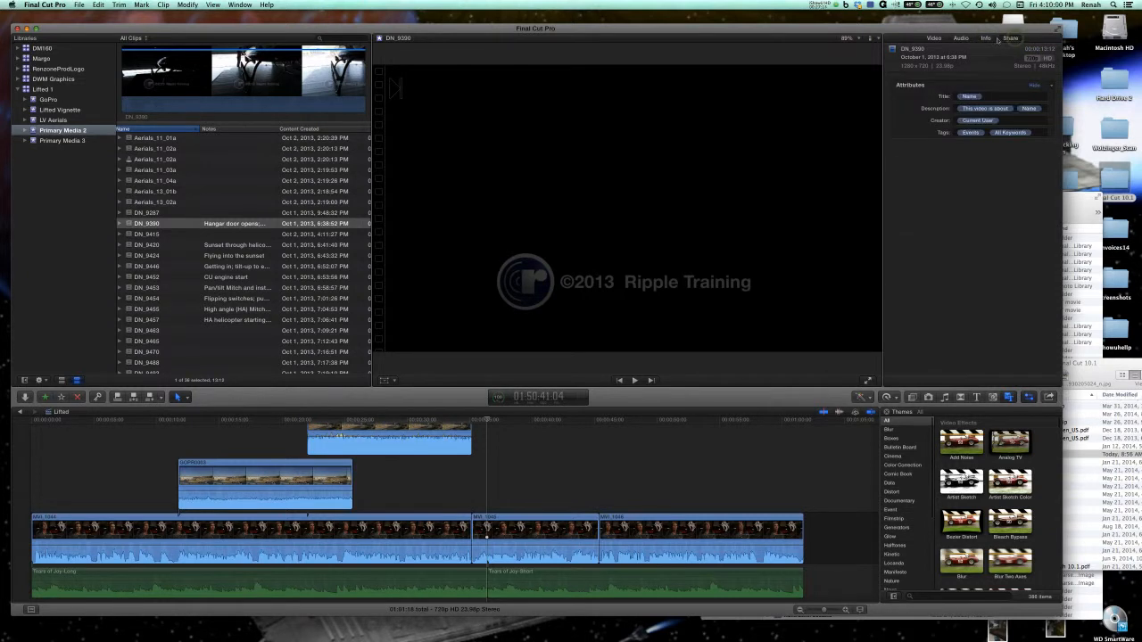
# Return to the Info properties of DN_9390 and examine the roles available for the clip.
pyautogui.click(985, 39)
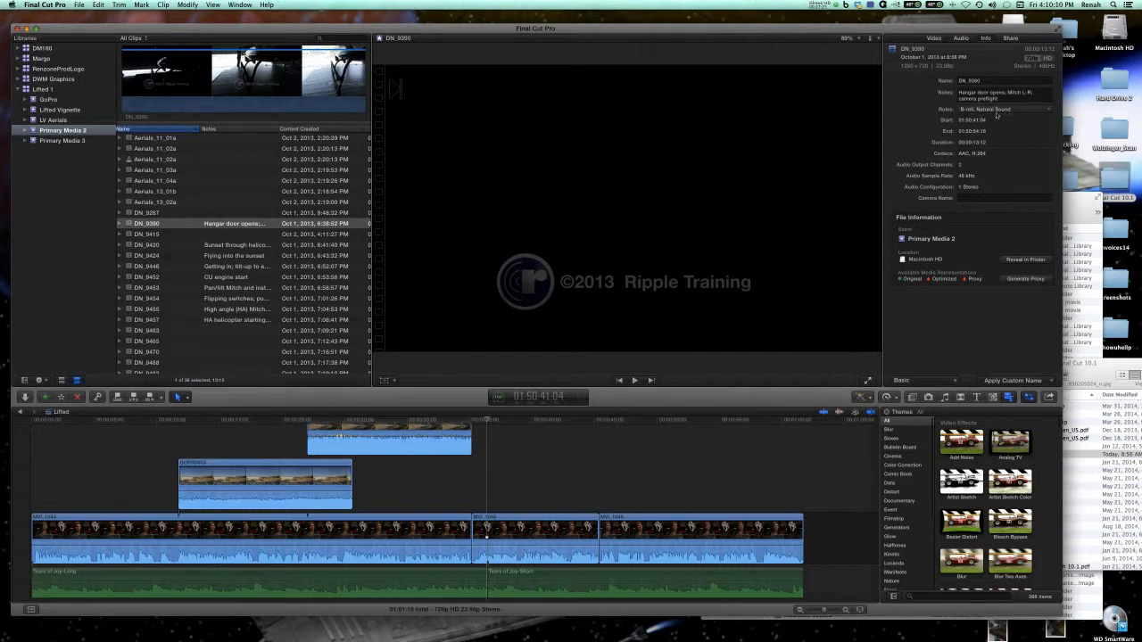
pyautogui.click(1003, 111)
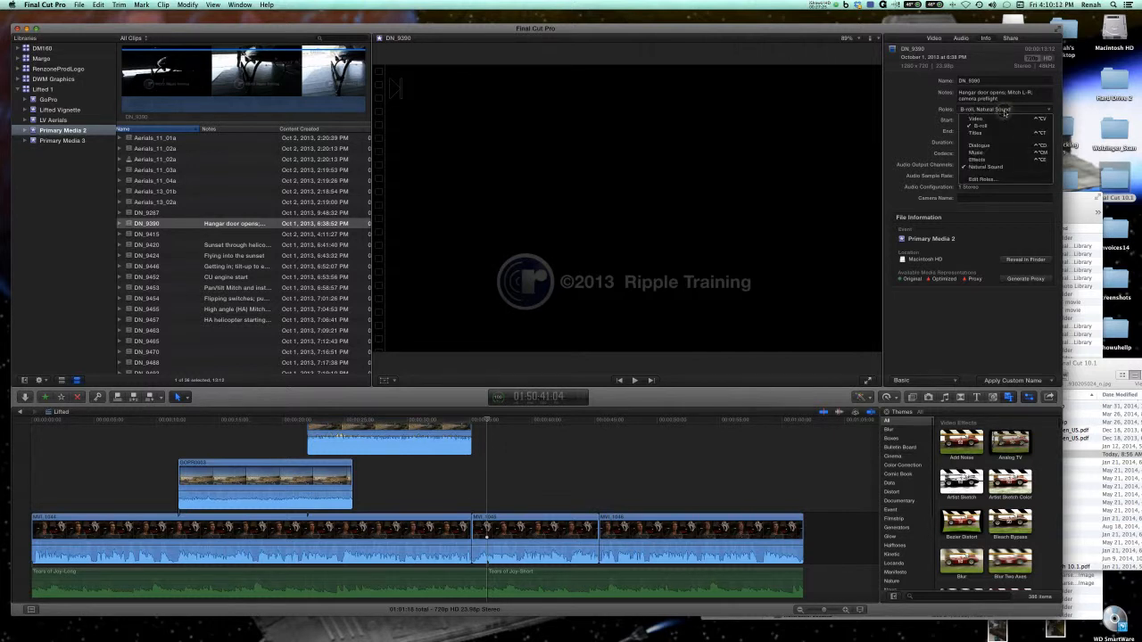
pyautogui.click(1001, 110)
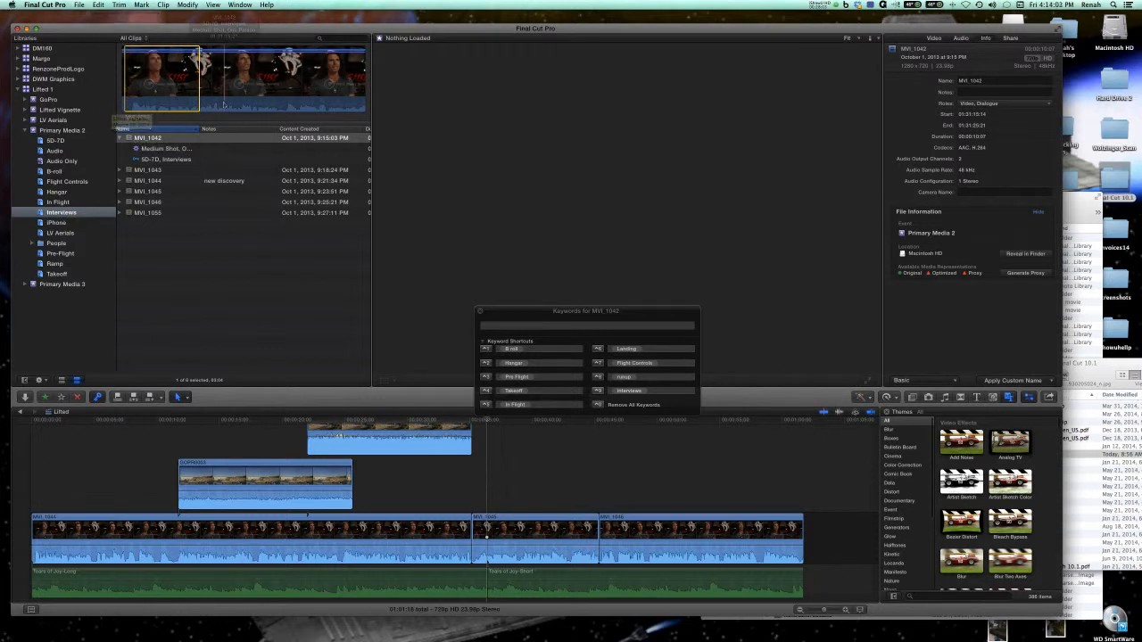
# Turn on skimmer info for the browser, select the MVI_1042 clip and close the Keyword Editor.
pyautogui.hotkey('ctrl', 'y')
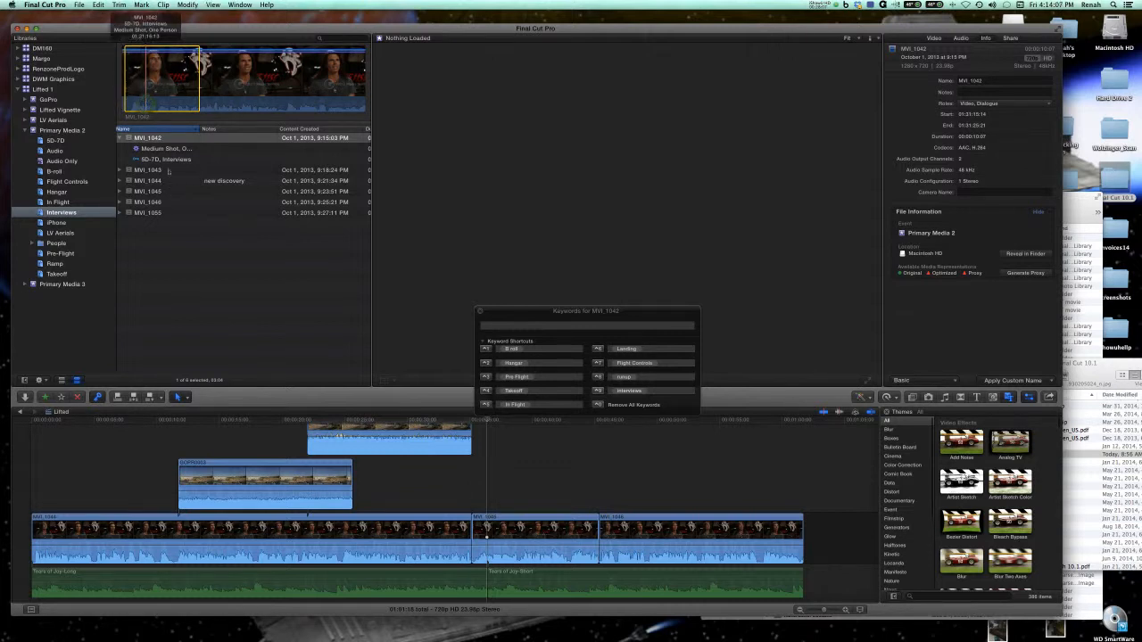
pyautogui.click(157, 139)
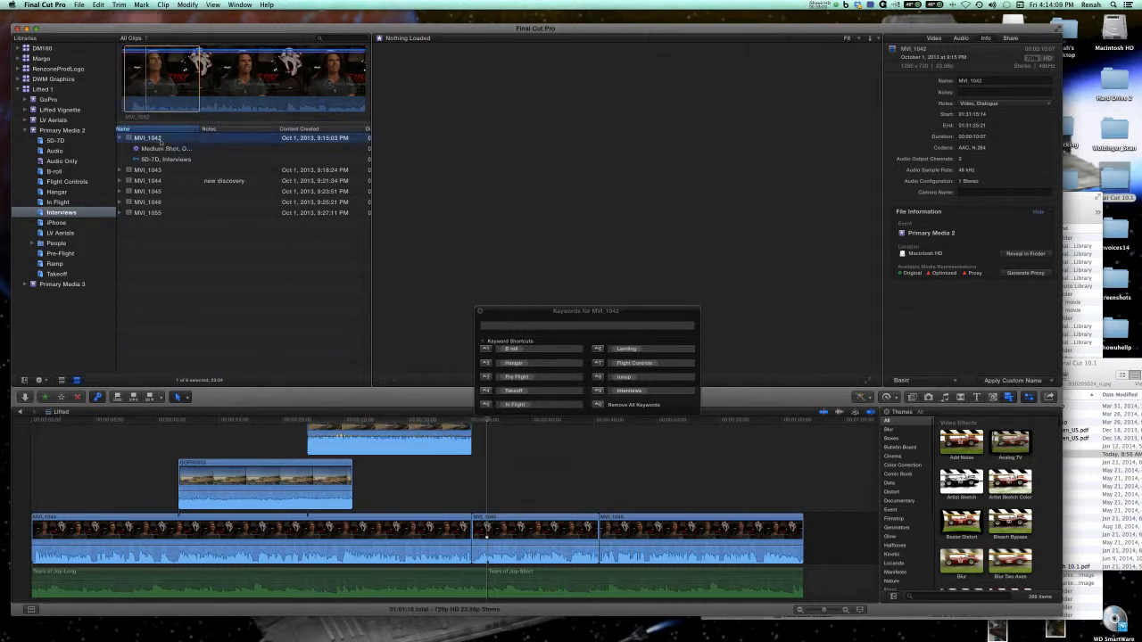
pyautogui.click(479, 313)
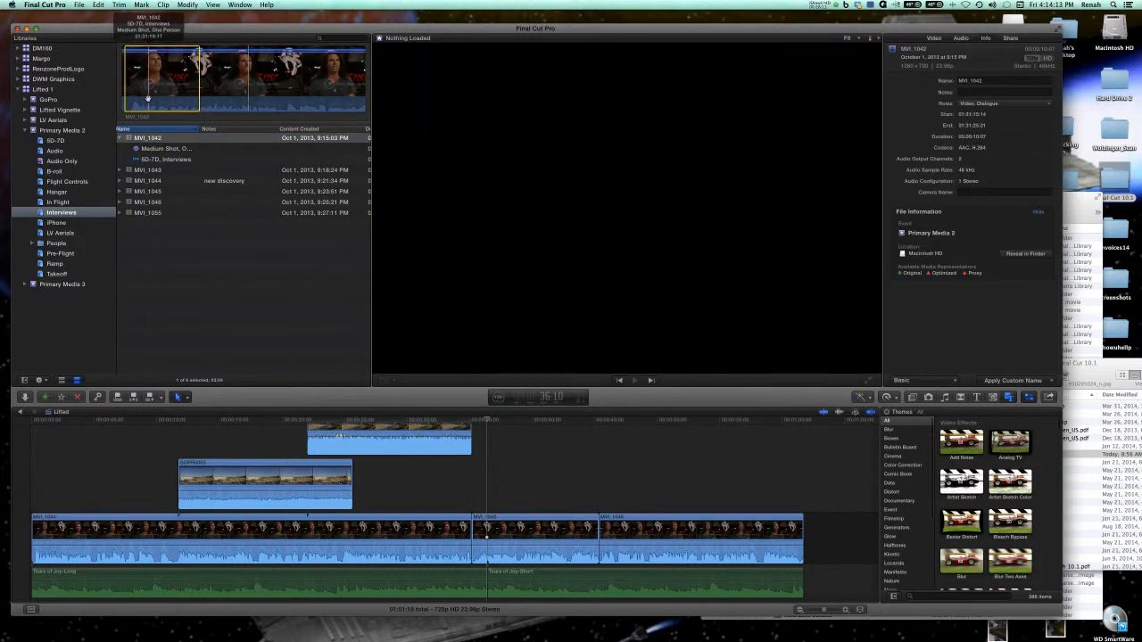
# Clear the range selection on MVI_1042 and play the interview clip to find its usable opening statement.
pyautogui.press('space')
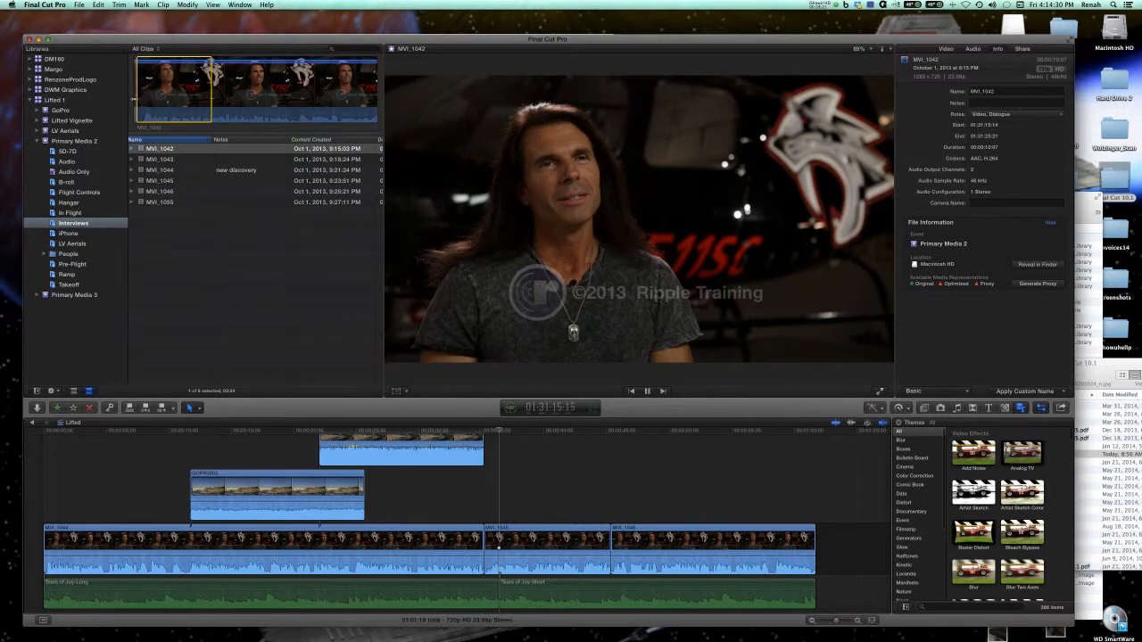
pyautogui.press('space')
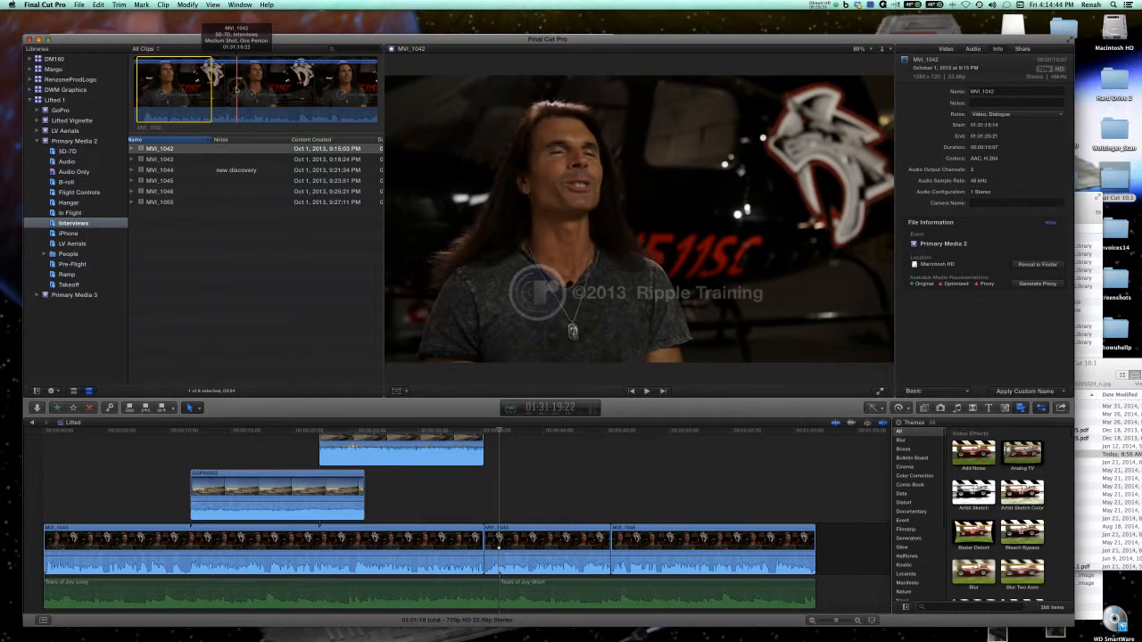
pyautogui.click(237, 88)
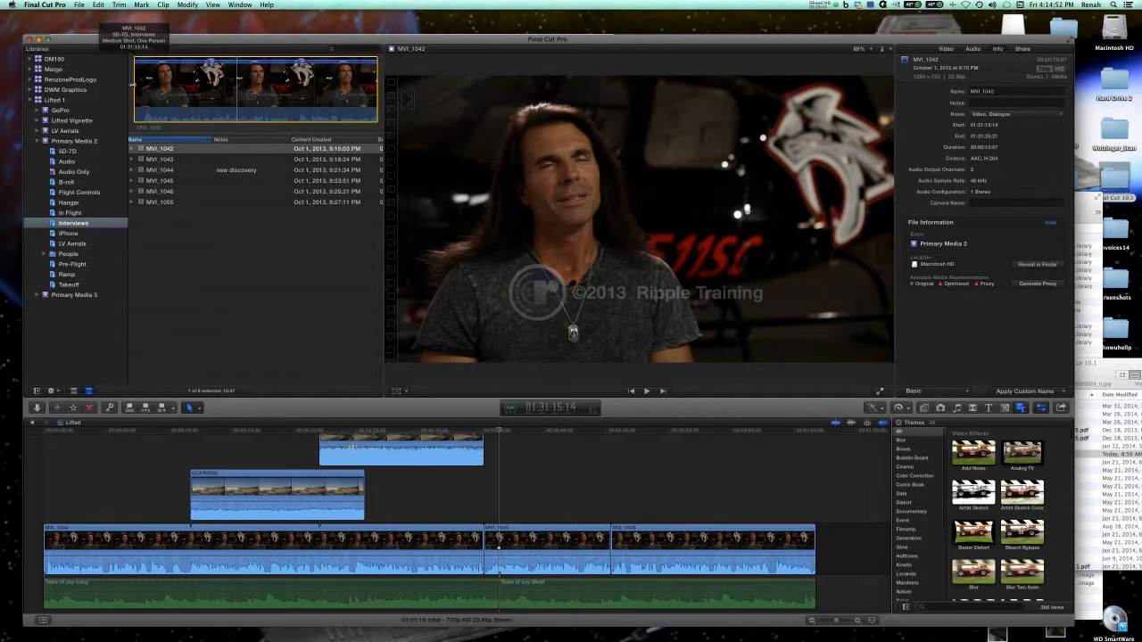
pyautogui.press('space')
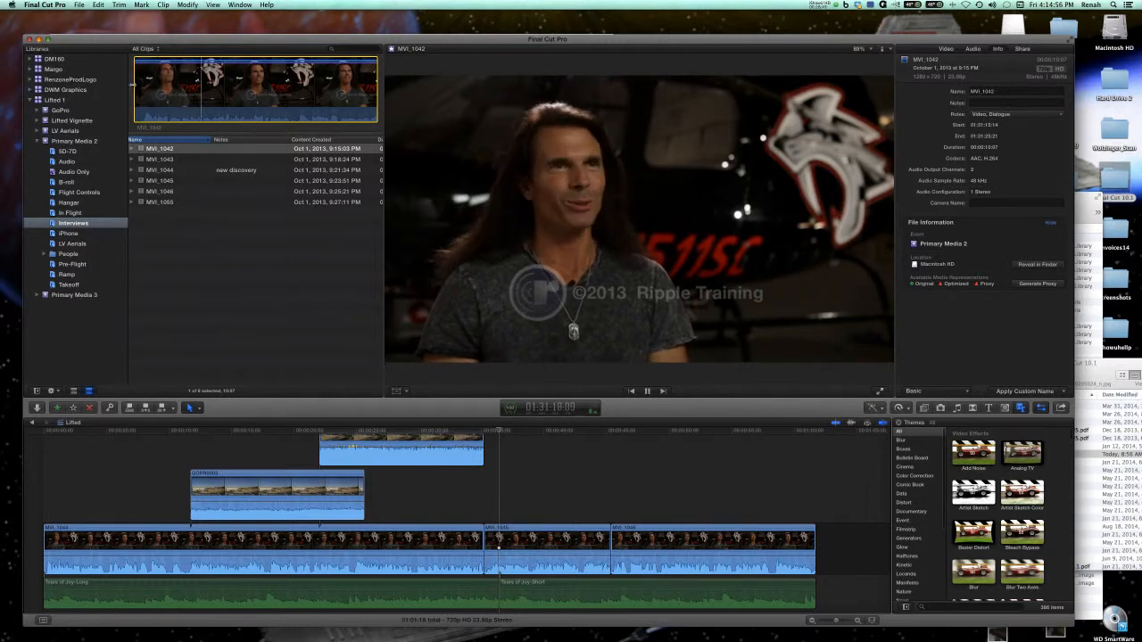
# Select about the first 3 seconds of MVI_1042, play the range and mark it as a favorite.
pyautogui.moveTo(134, 85); pyautogui.dragTo(210, 90)
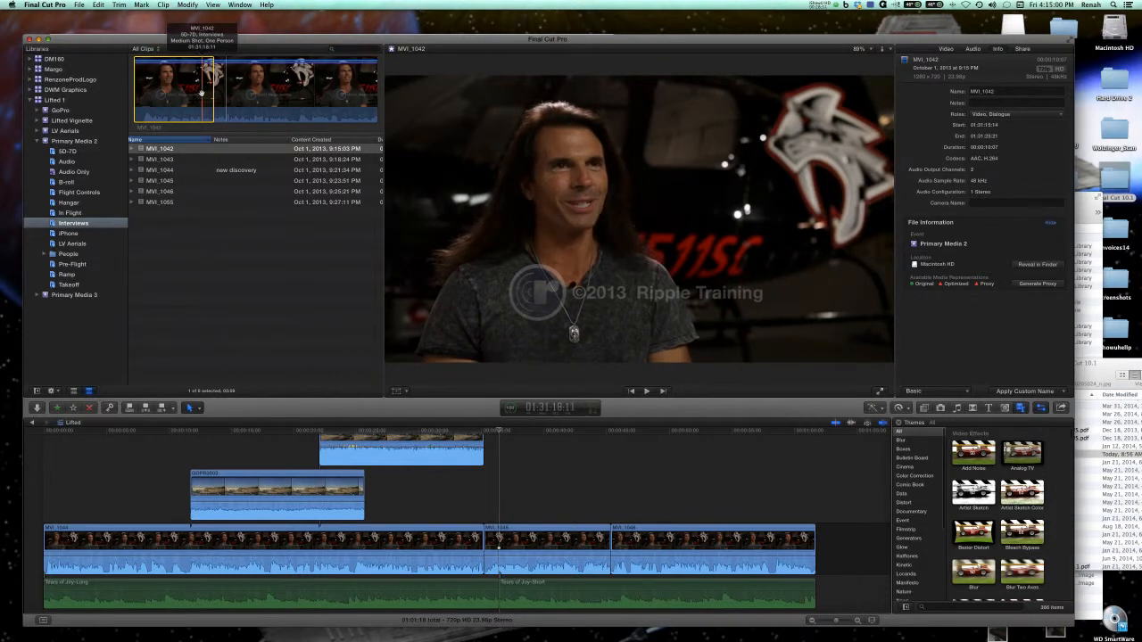
pyautogui.press('space')
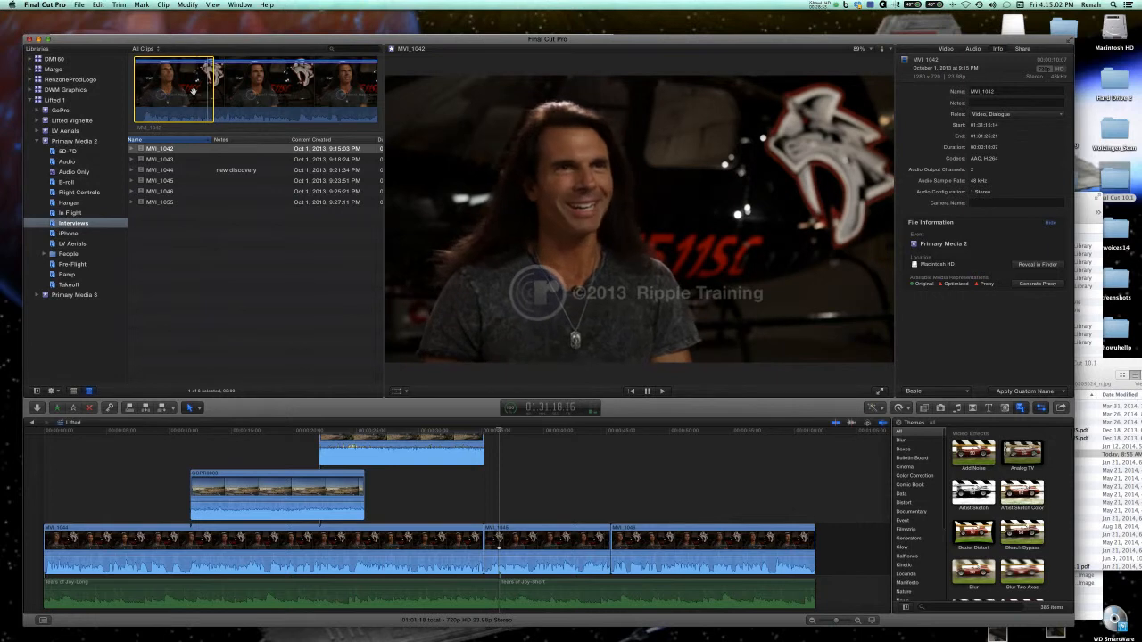
pyautogui.press('space')
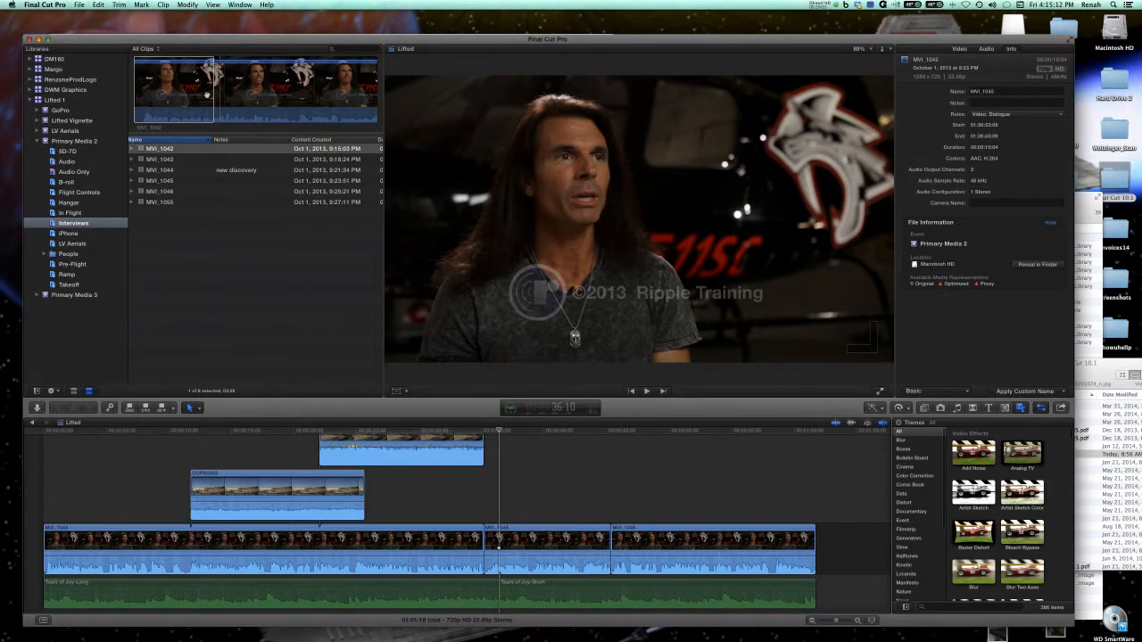
pyautogui.press('f')
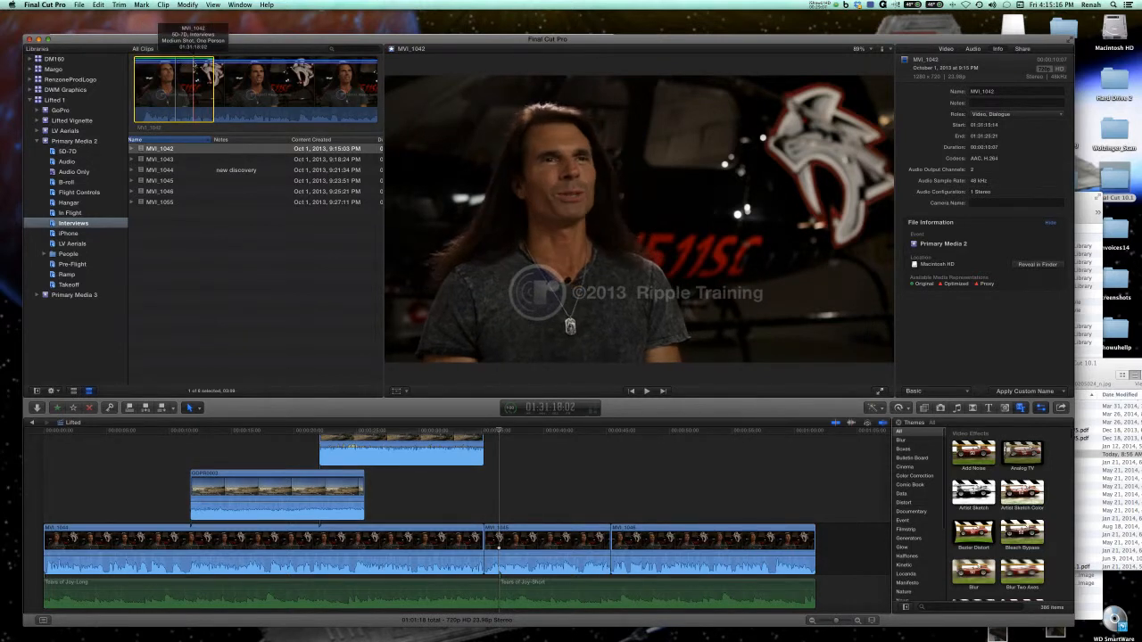
# Expand MVI_1042, narrow the Notes column to reveal Duration, and select the clip's Favorite range.
pyautogui.click(132, 149)
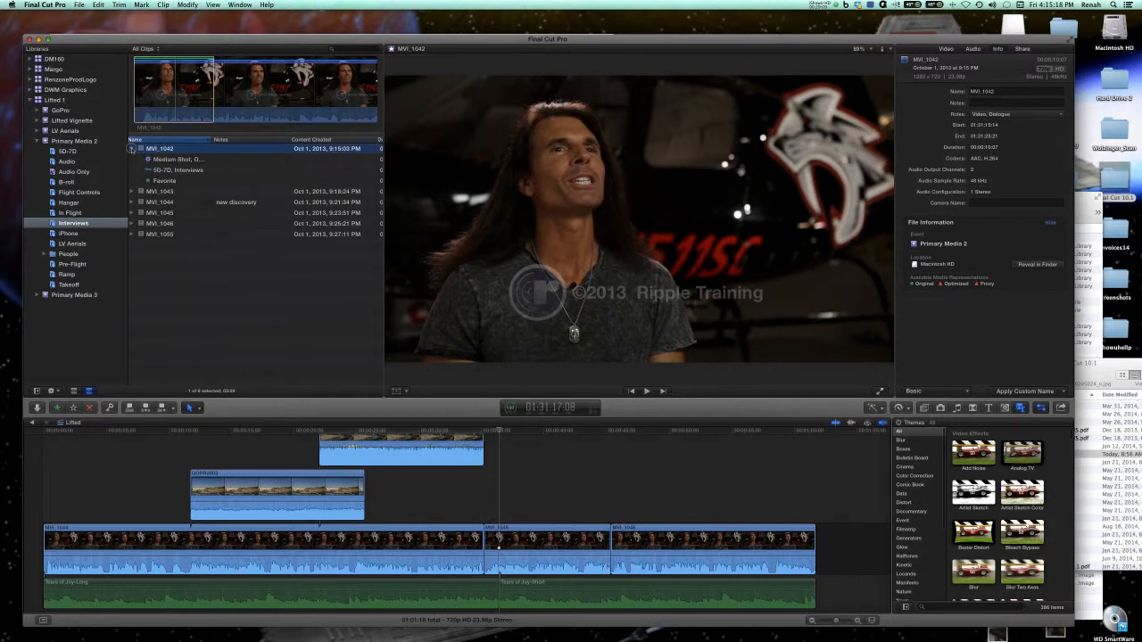
pyautogui.click(170, 180)
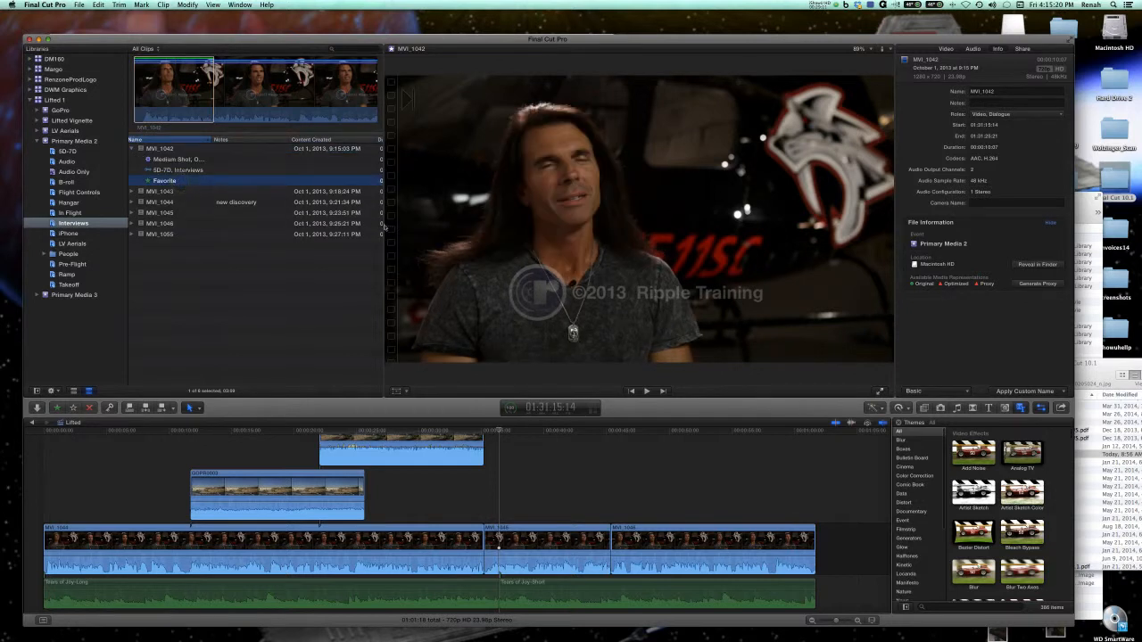
pyautogui.moveTo(288, 140); pyautogui.dragTo(241, 140)
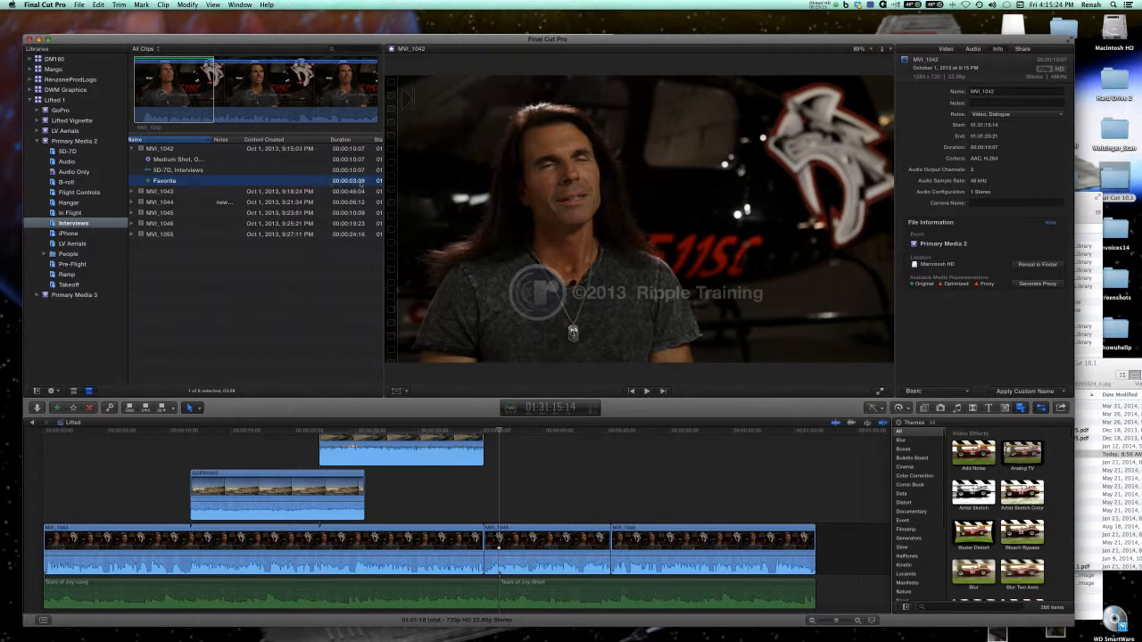
pyautogui.click(194, 91)
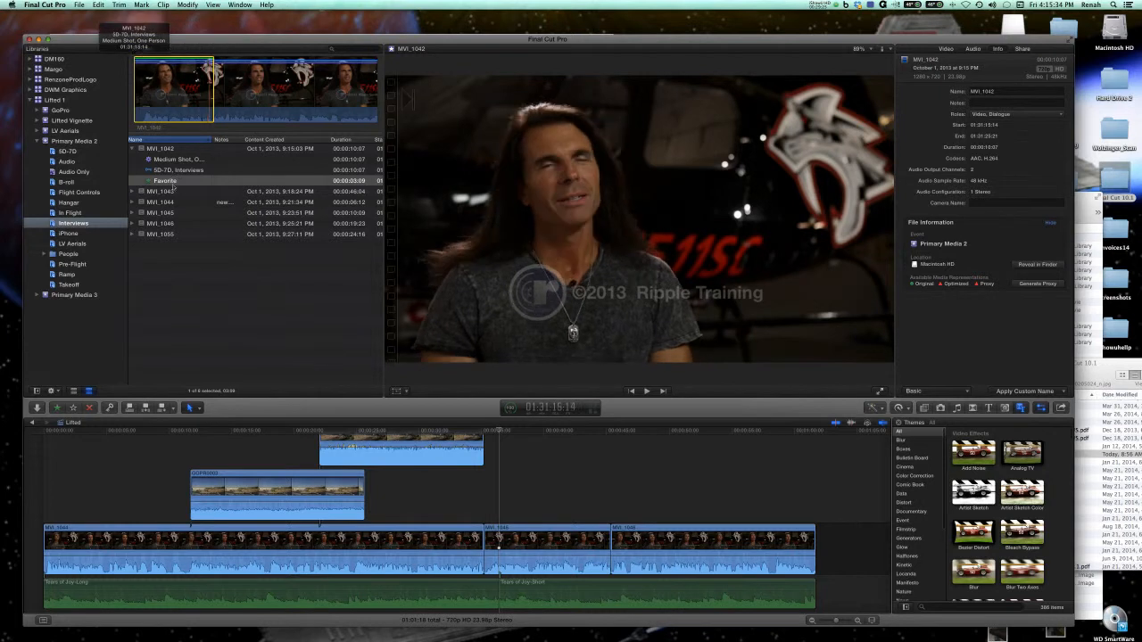
pyautogui.click(181, 182)
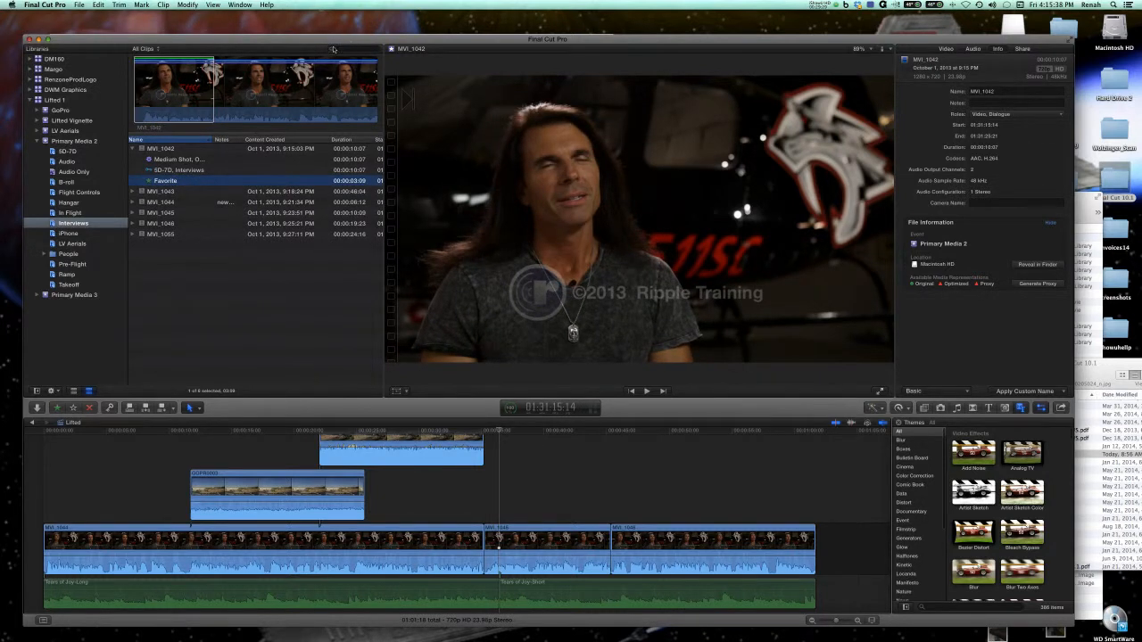
# Filter the Interviews collection to Favorites, examine the ranges listed under both MVI_1043 entries, and restore the All Clips filter.
pyautogui.click(150, 49)
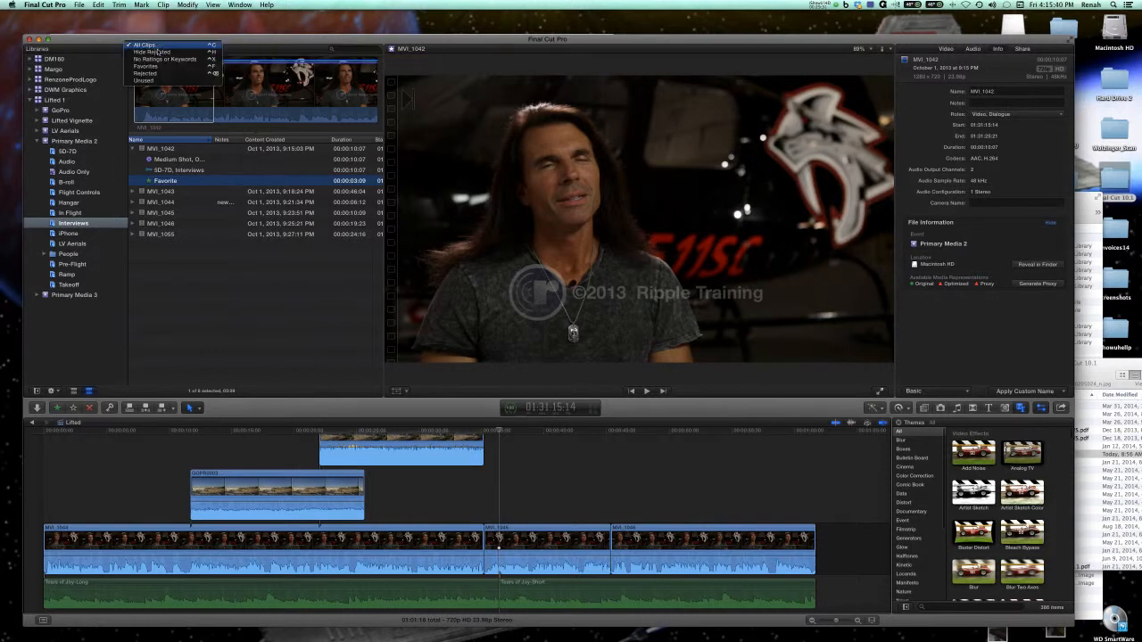
pyautogui.click(155, 66)
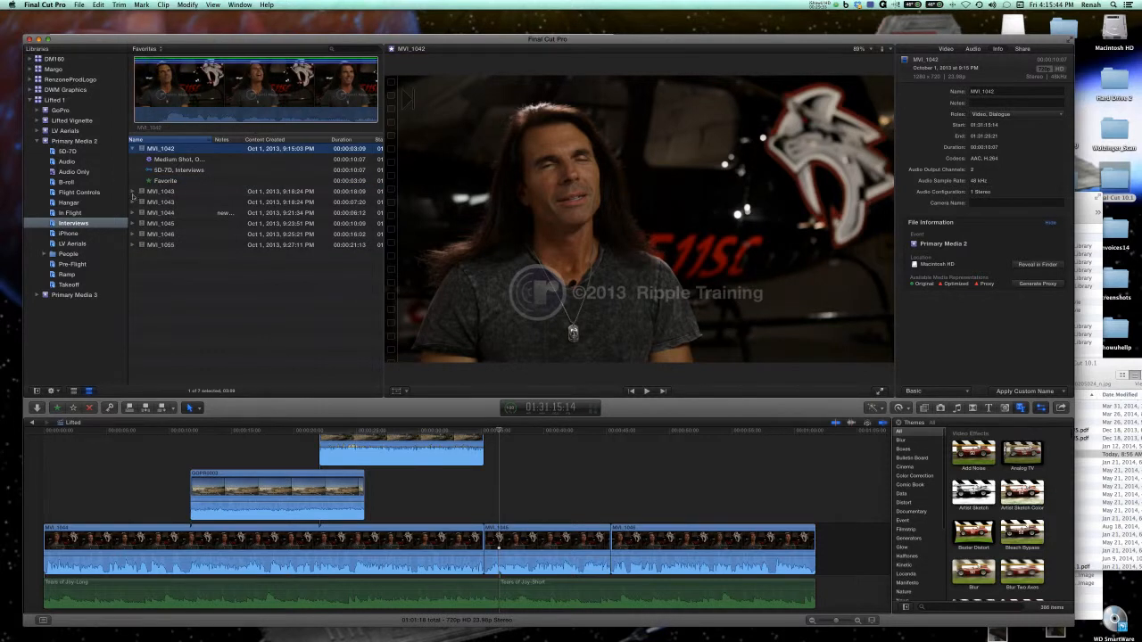
pyautogui.click(132, 194)
pyautogui.click(132, 235)
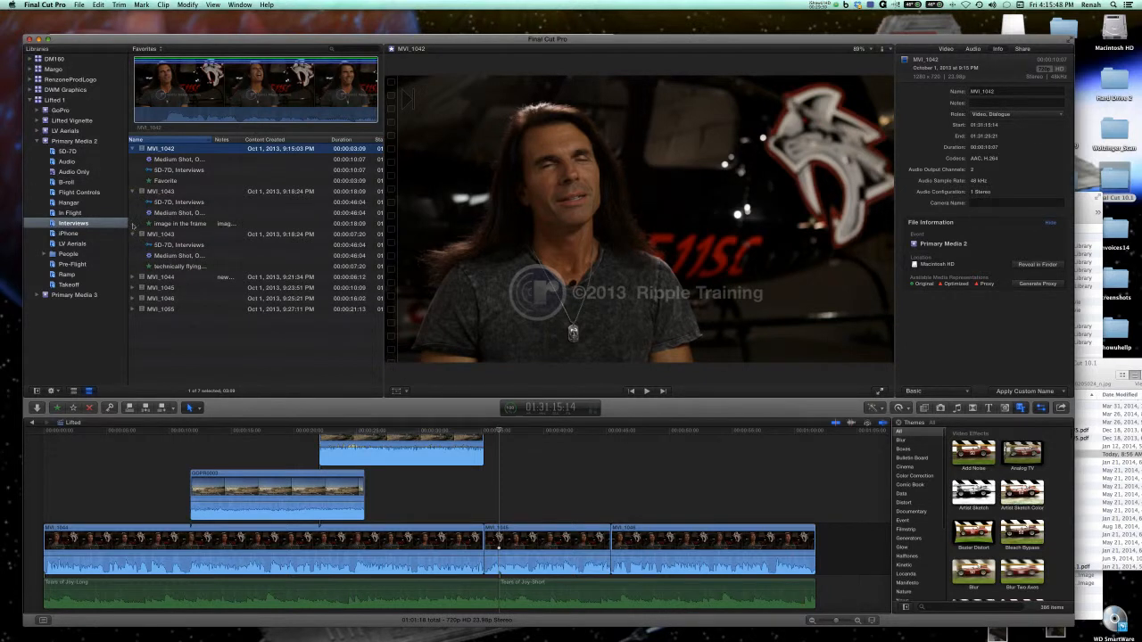
pyautogui.click(132, 234)
pyautogui.click(132, 192)
pyautogui.click(133, 149)
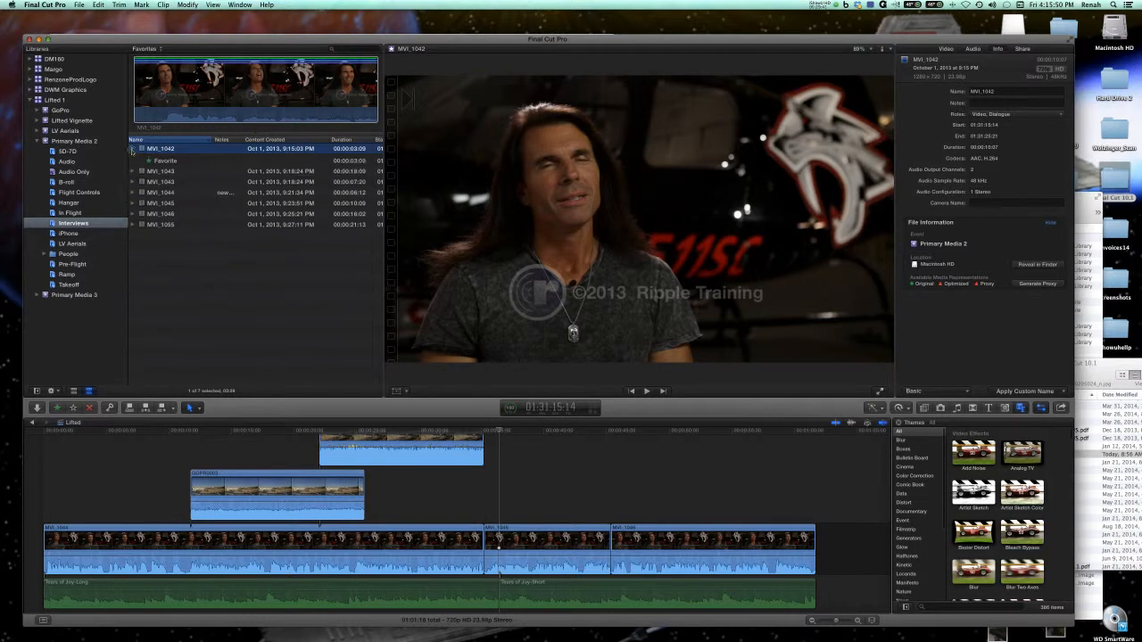
pyautogui.click(150, 48)
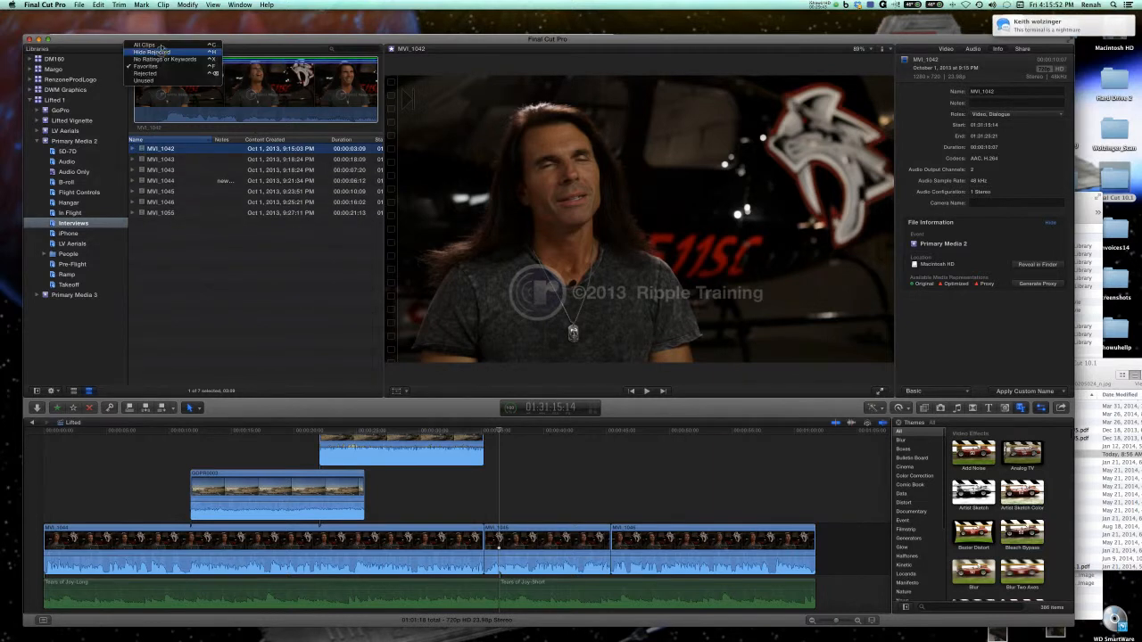
pyautogui.click(153, 45)
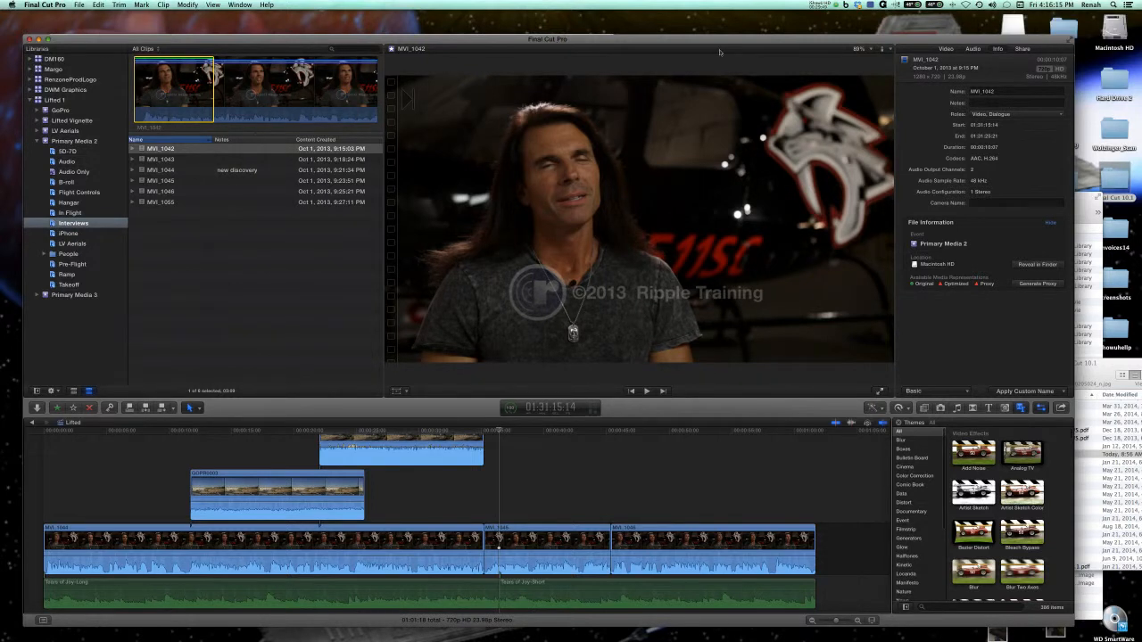
# Add the note "passion when kid" to the MVI_1042 clip.
pyautogui.click(218, 151)
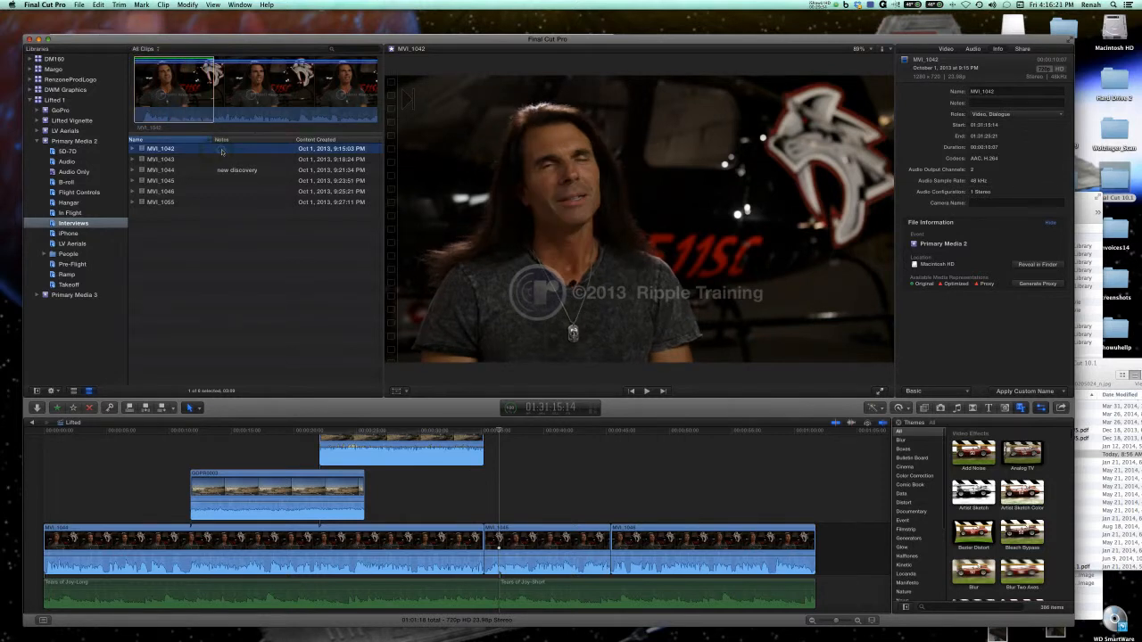
pyautogui.click(222, 151)
pyautogui.write('passion when kid')
pyautogui.press('Return')
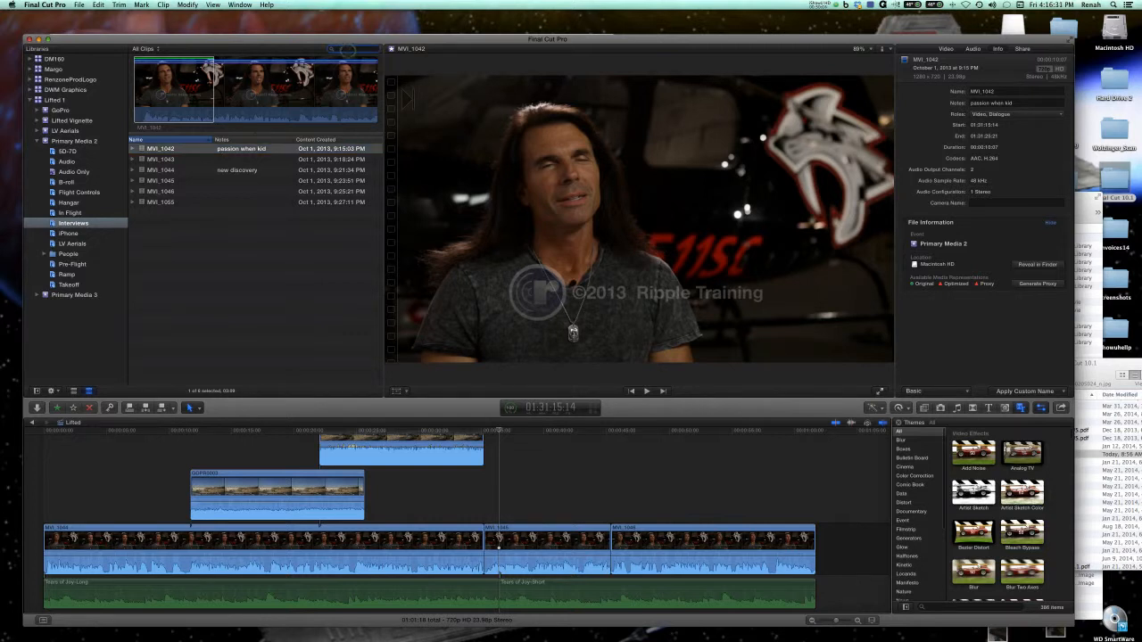
# Search the Interviews collection for passion and clear the search.
pyautogui.write('assion')
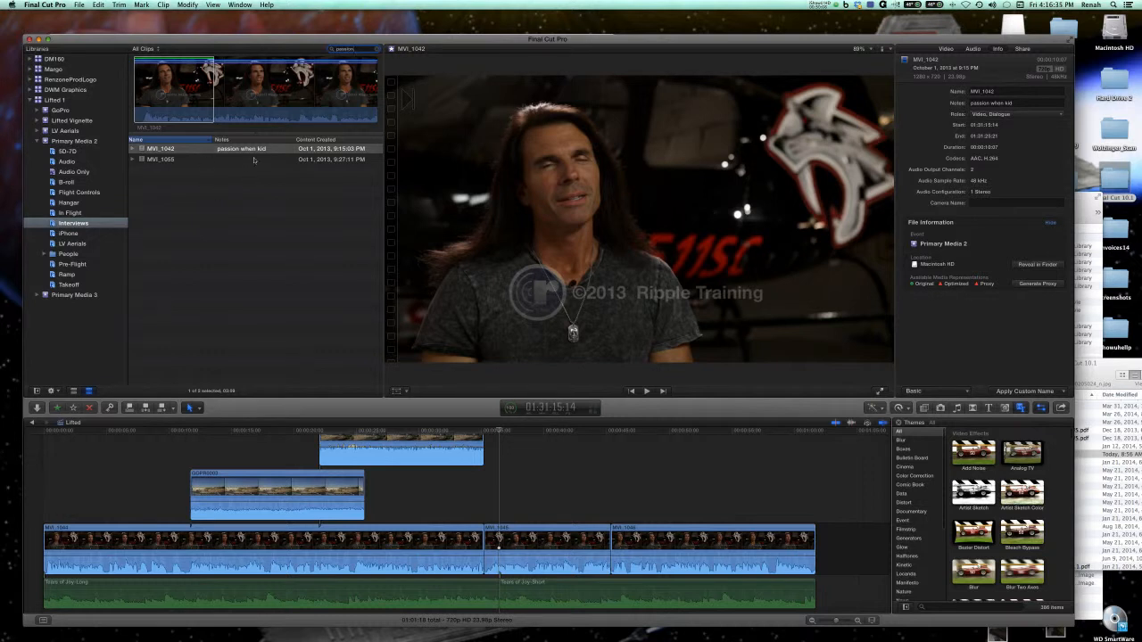
pyautogui.click(376, 49)
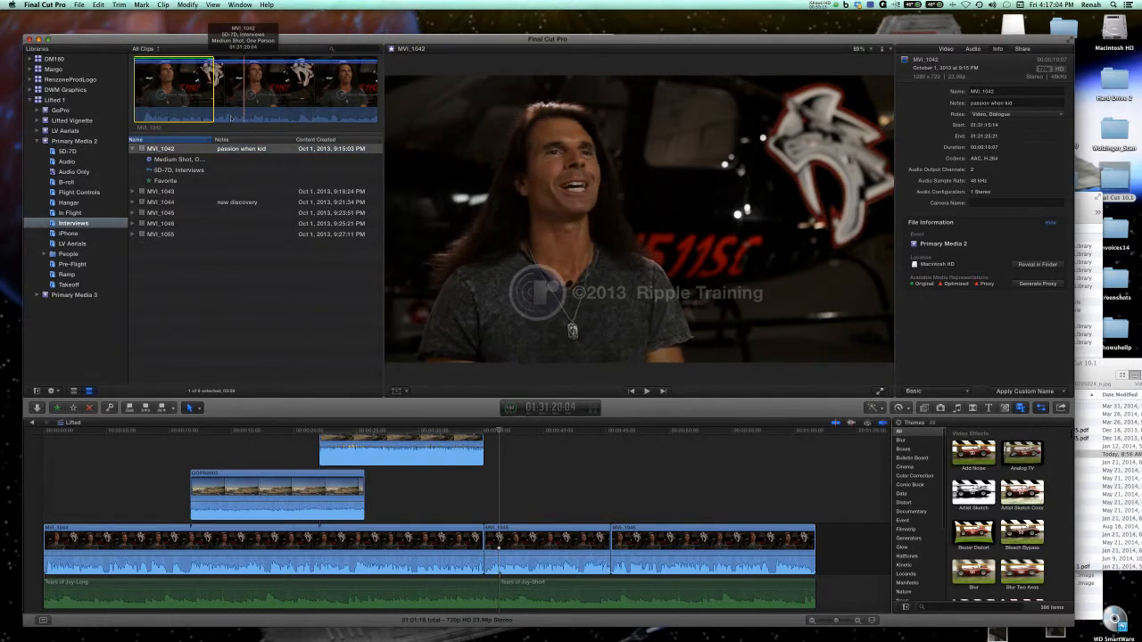
# Play the MVI_1042 interview, set a short range just past its midpoint, and mark that range as a favorite.
pyautogui.press('space')
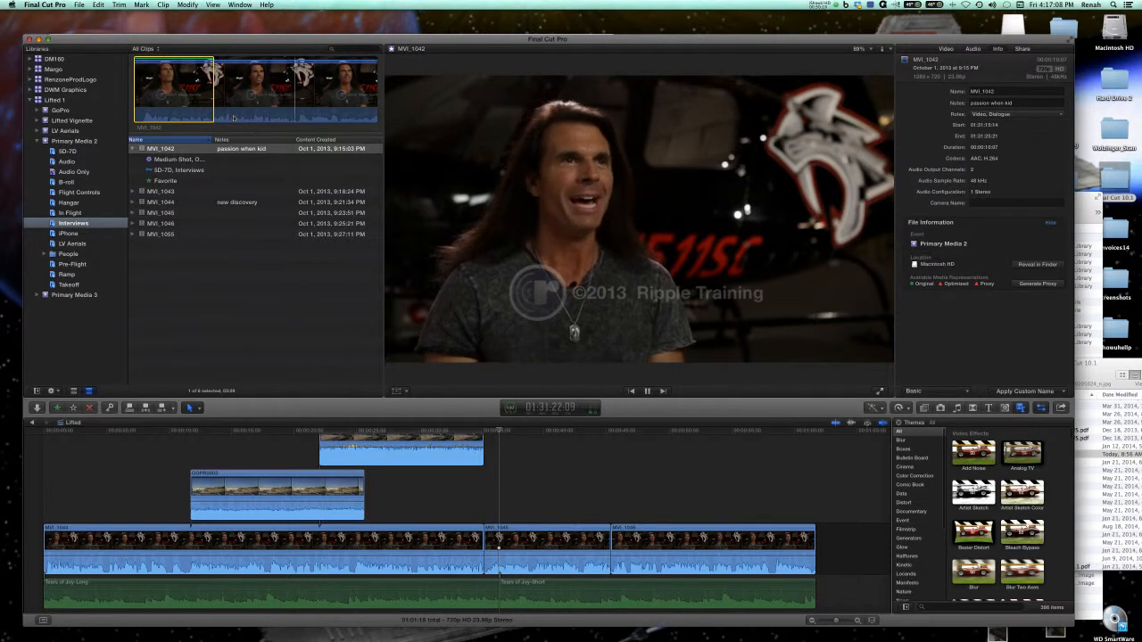
pyautogui.press('space')
pyautogui.press('i')
pyautogui.press('space')
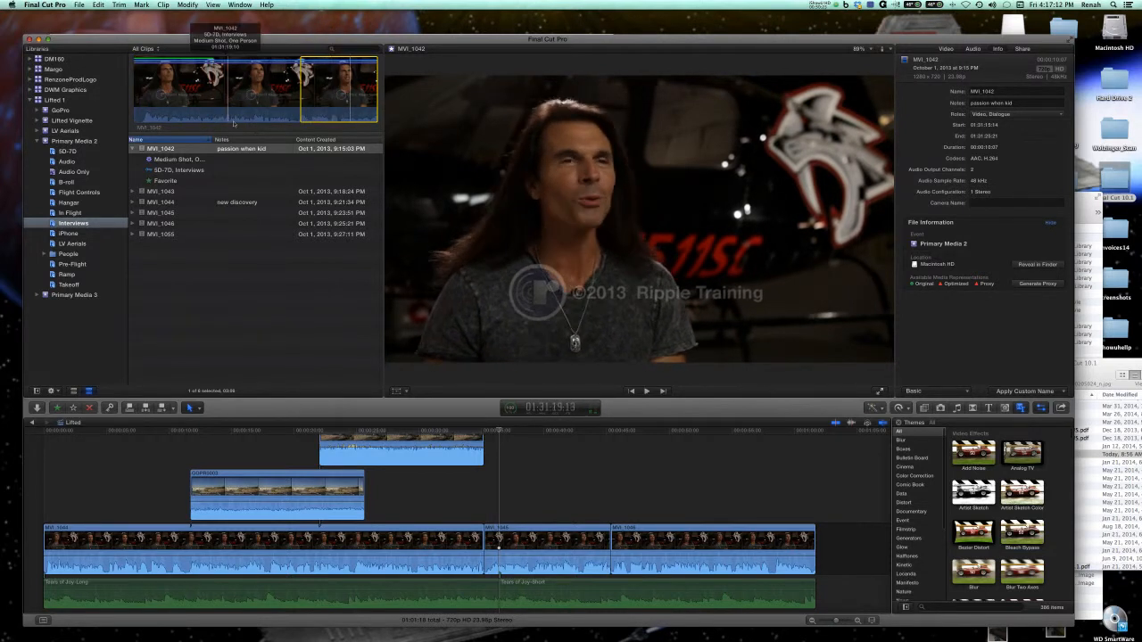
pyautogui.press('space')
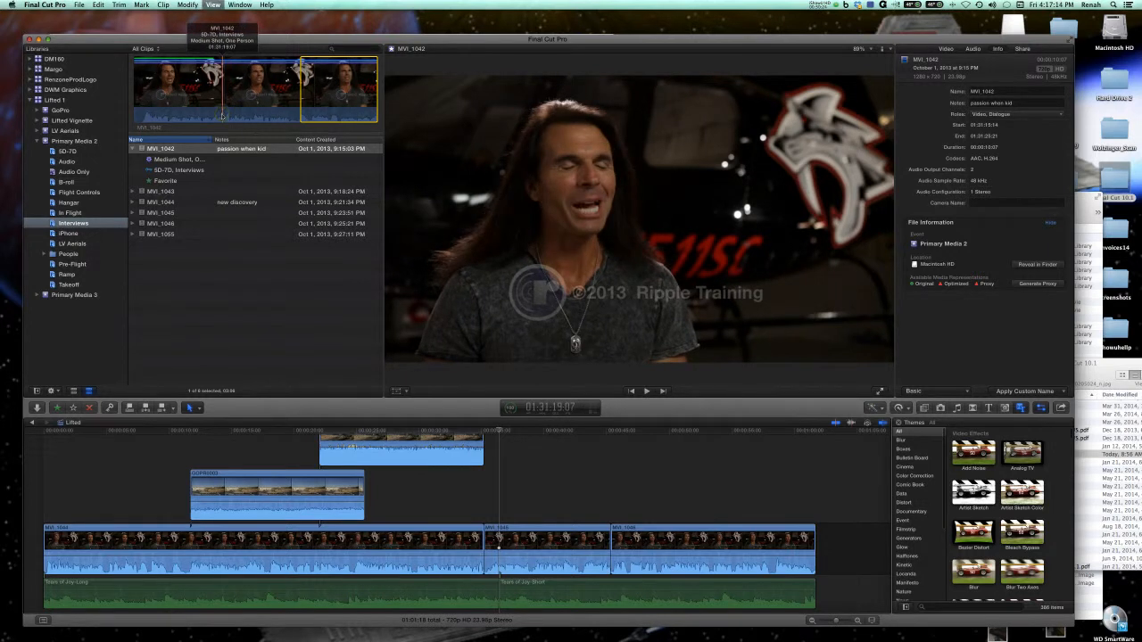
pyautogui.press('space')
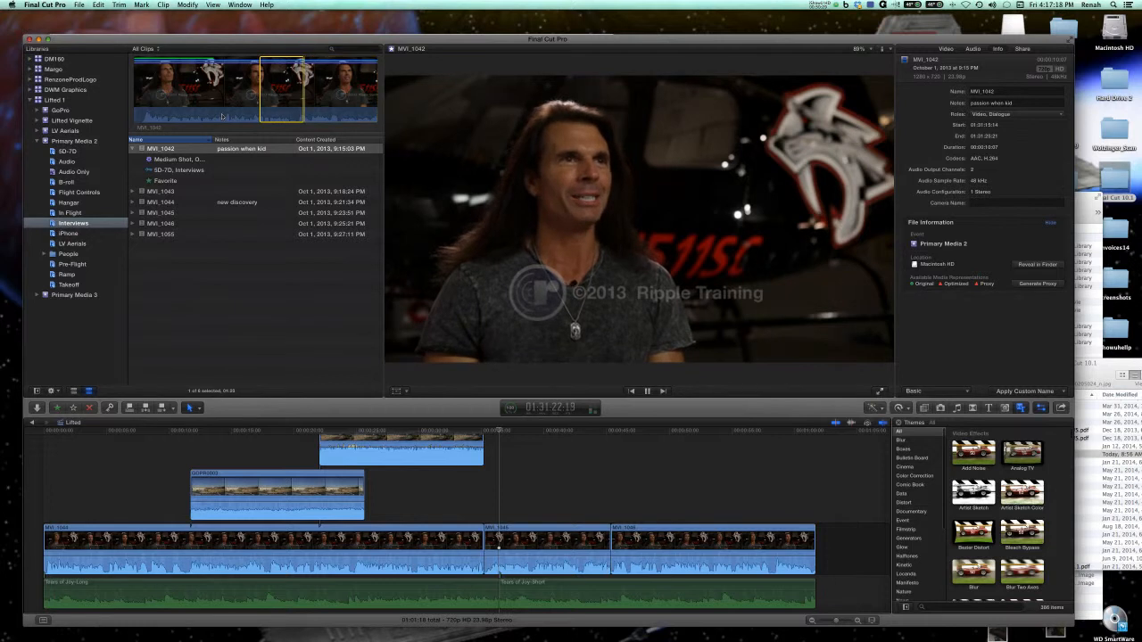
pyautogui.press('space')
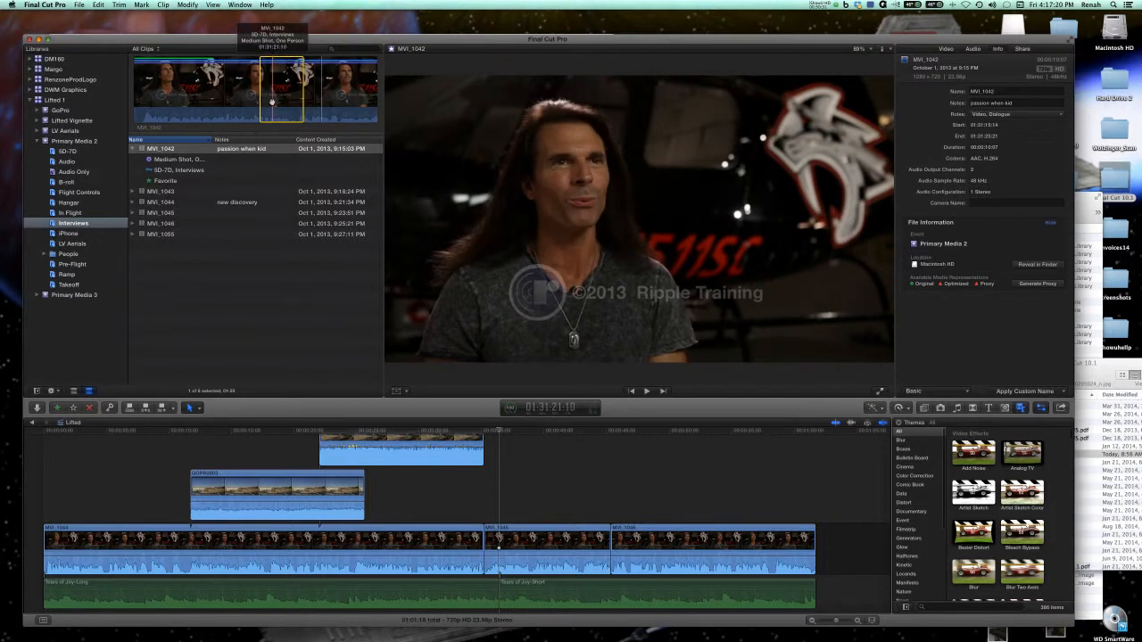
pyautogui.press('f')
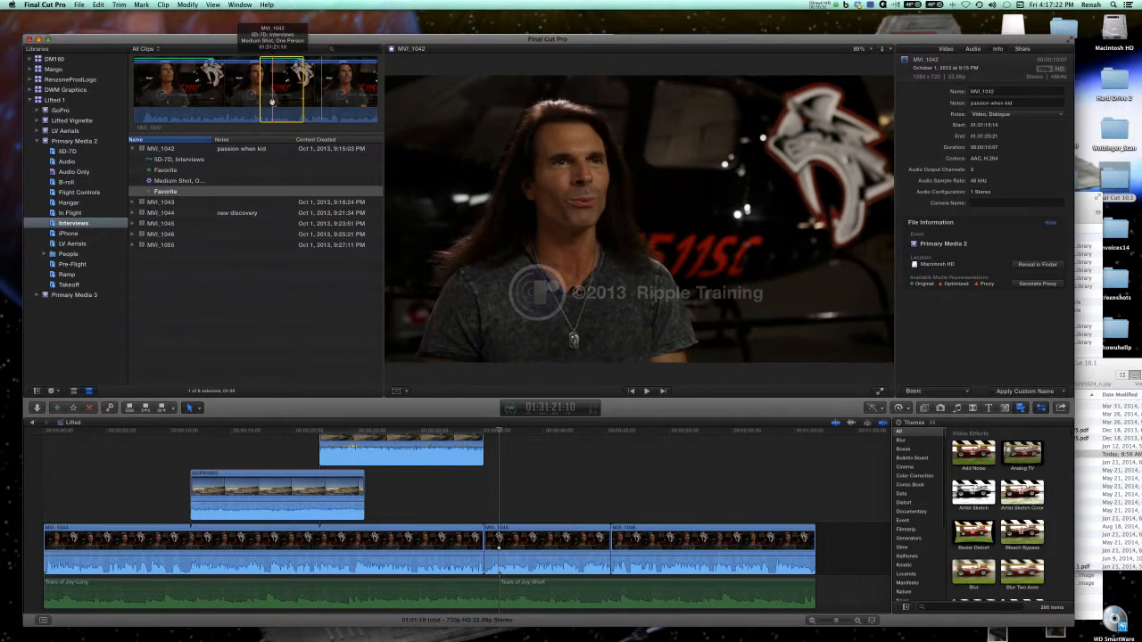
# Select and play the second Favorite range listed under MVI_1042, and unmark it.
pyautogui.click(188, 193)
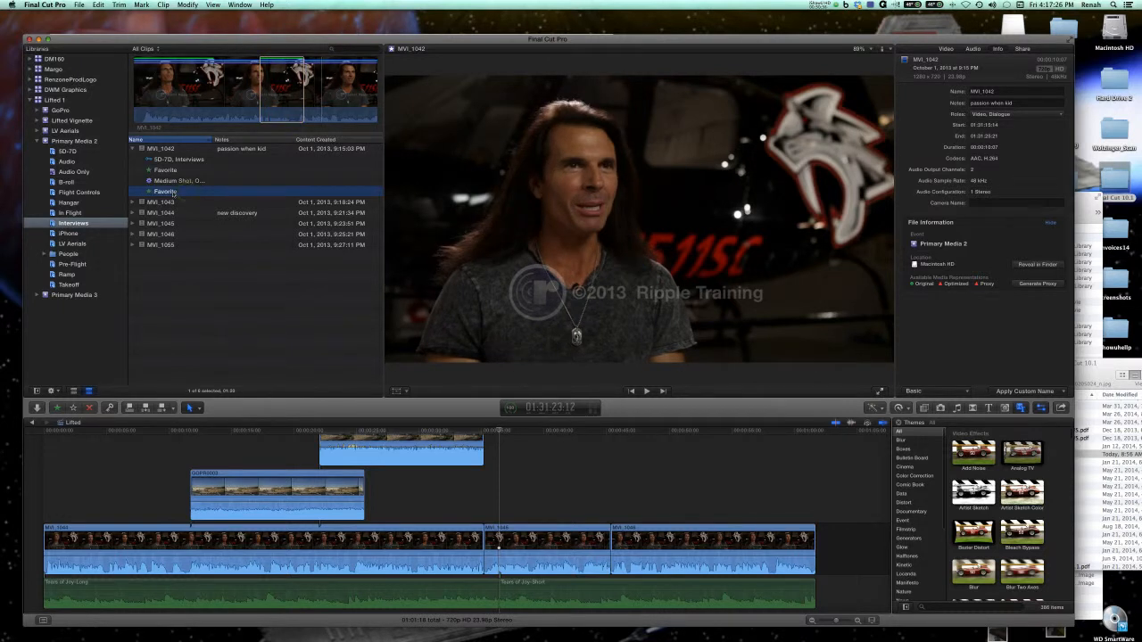
pyautogui.press('space')
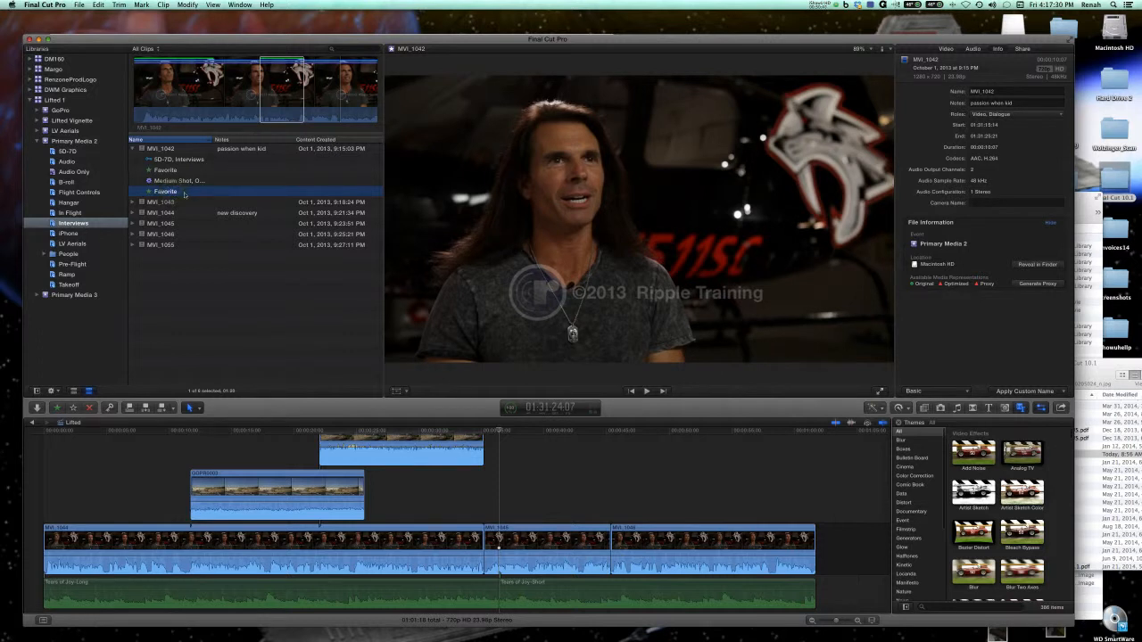
pyautogui.rightClick(167, 194)
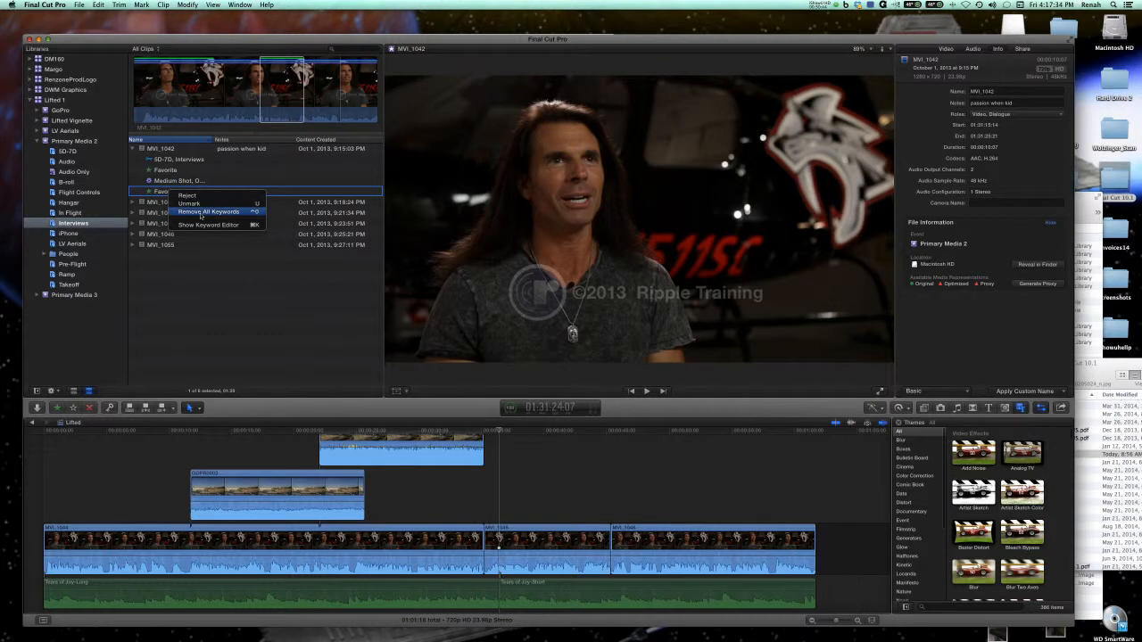
pyautogui.click(203, 205)
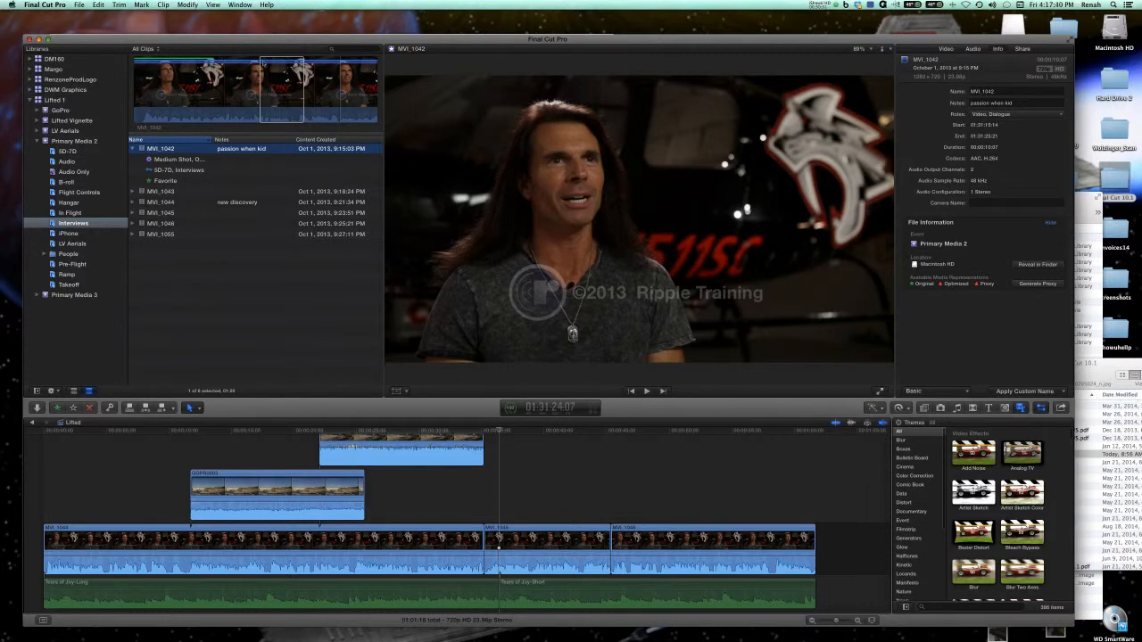
# Play GOPR1857 in the GoPro event, set a range from its midpoint to the end, and reject that range.
pyautogui.click(279, 65)
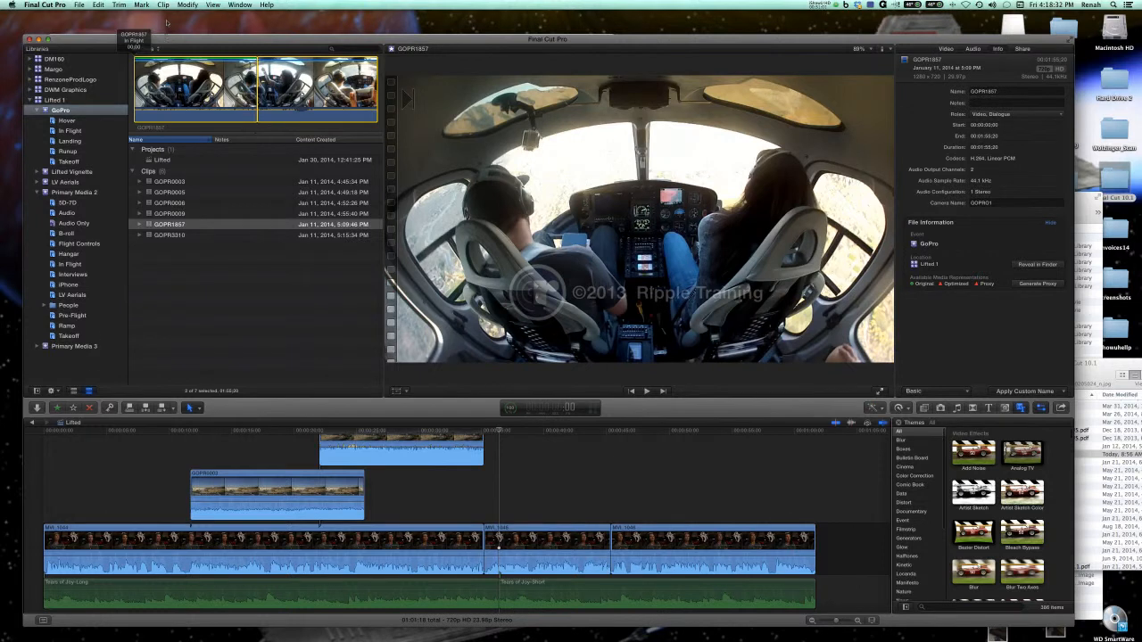
pyautogui.moveTo(165, 39); pyautogui.dragTo(165, 16)
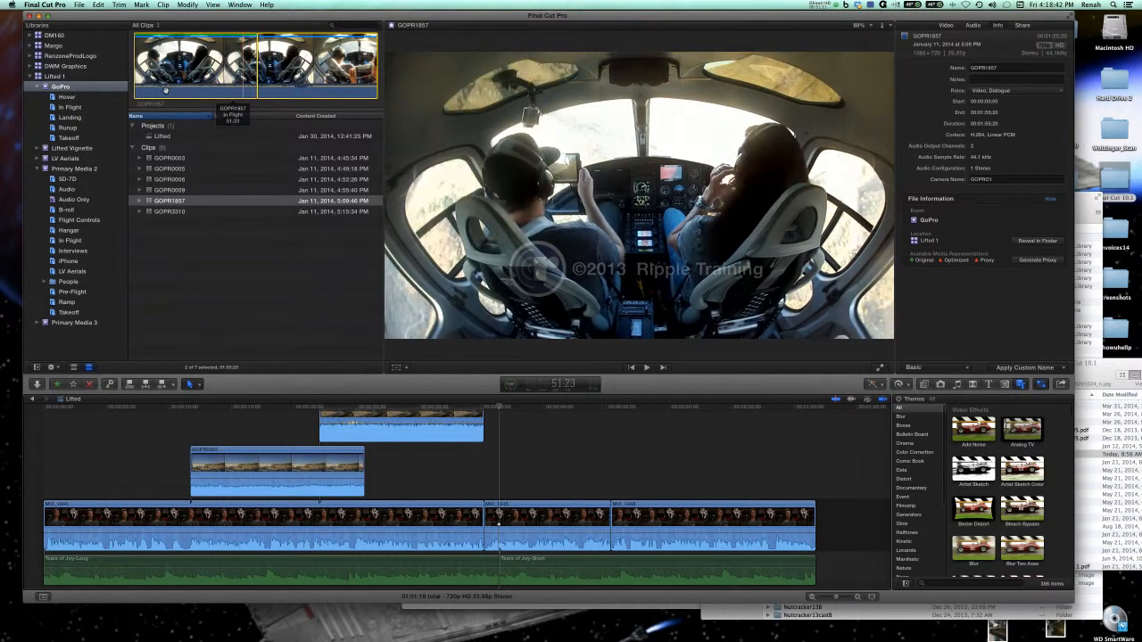
pyautogui.press('space')
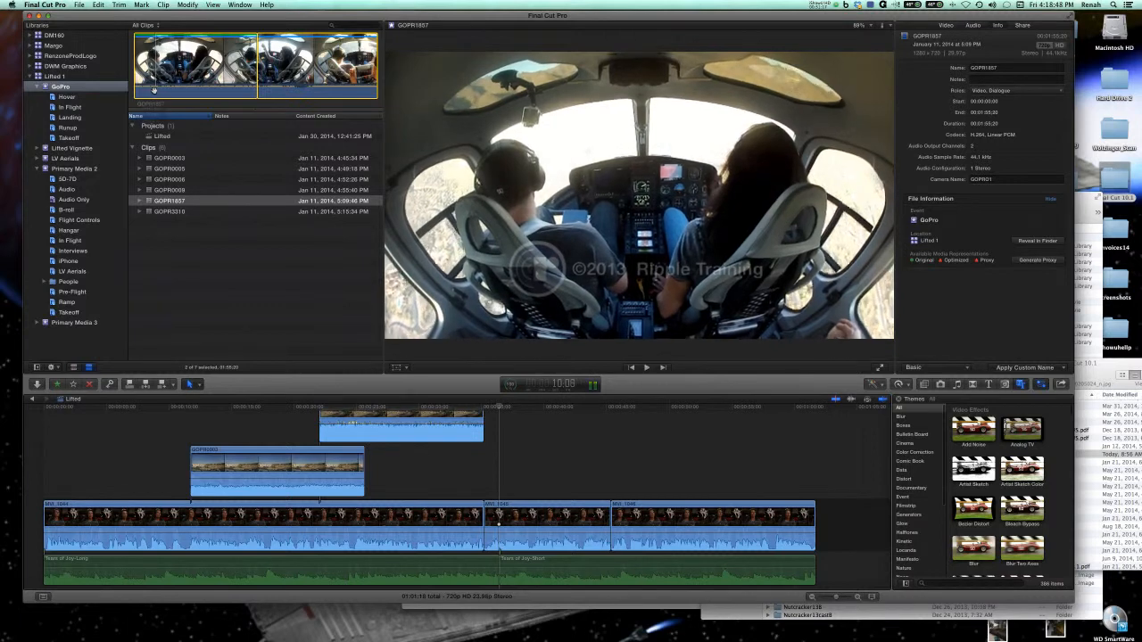
pyautogui.press('space')
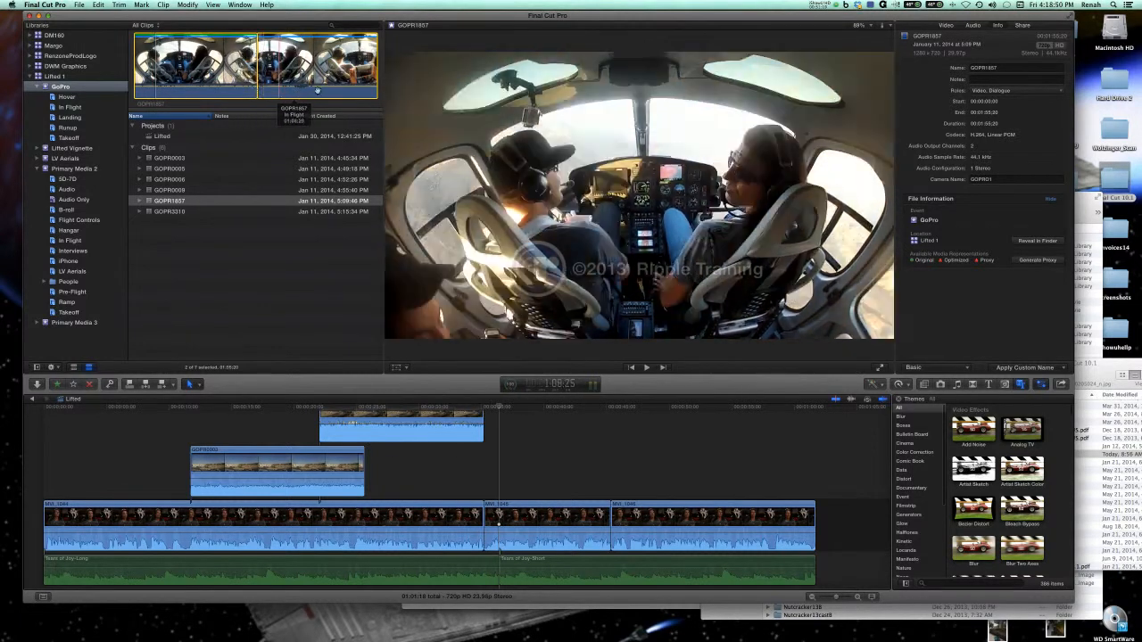
pyautogui.press('i')
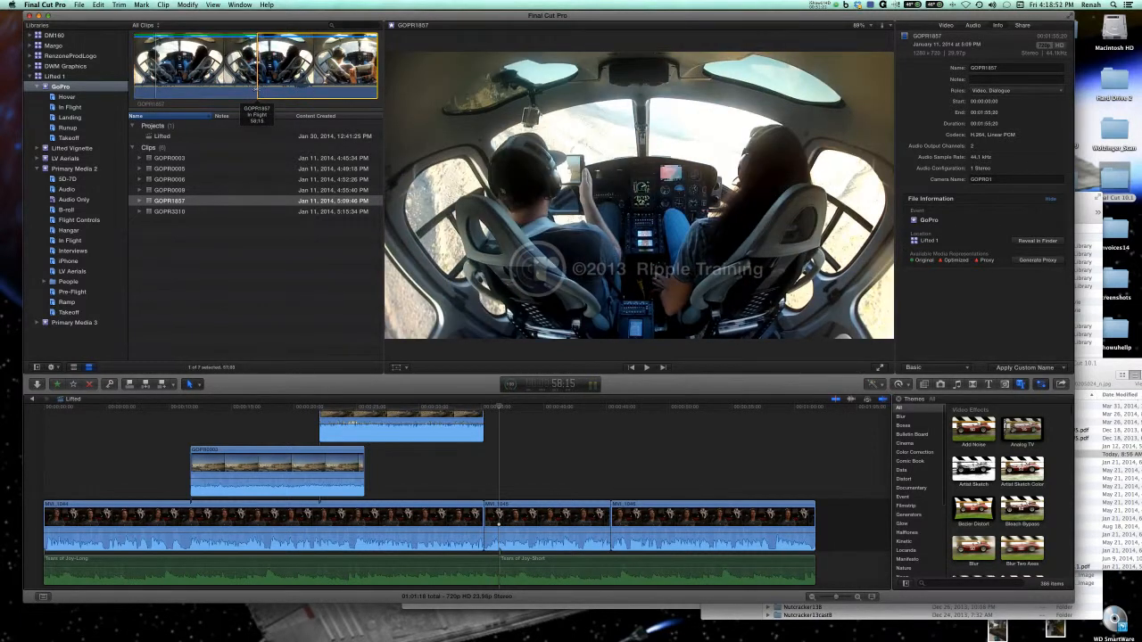
pyautogui.press('space')
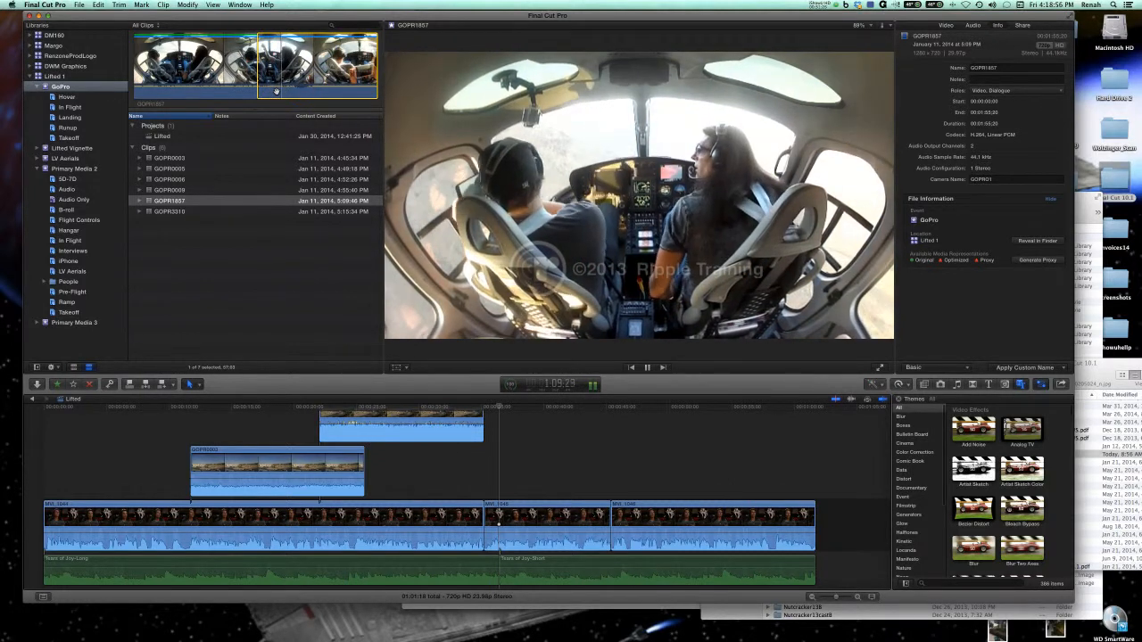
pyautogui.press('space')
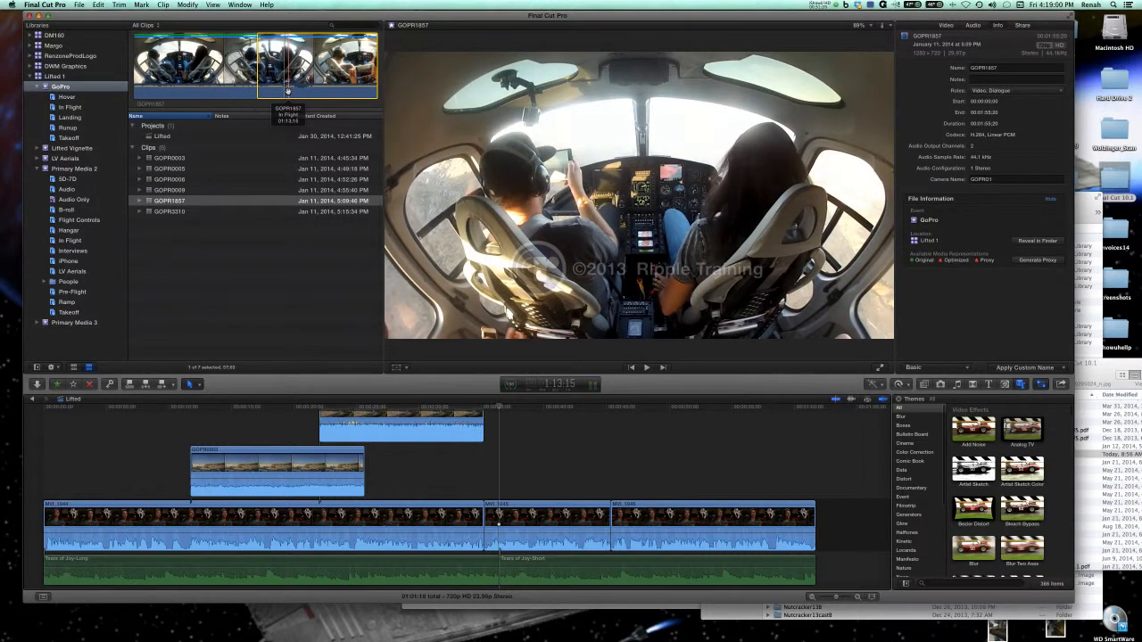
pyautogui.click(90, 384)
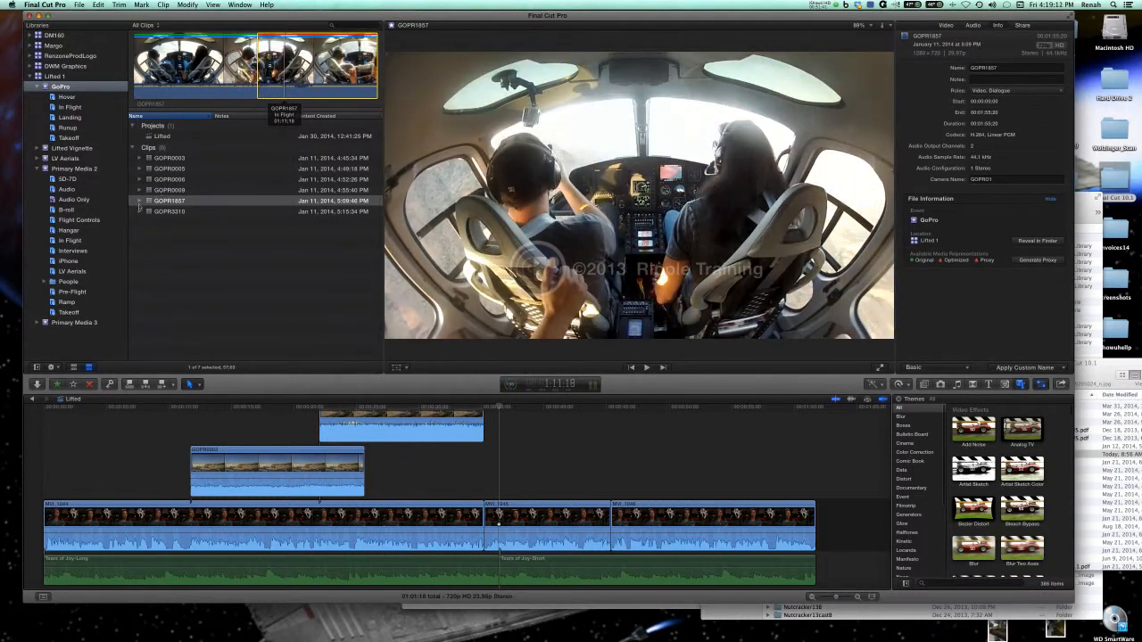
# Examine the ratings listed under GOPR1857, compare them under the Hide Rejected filter, and restore the All Clips filter.
pyautogui.click(139, 202)
pyautogui.click(177, 233)
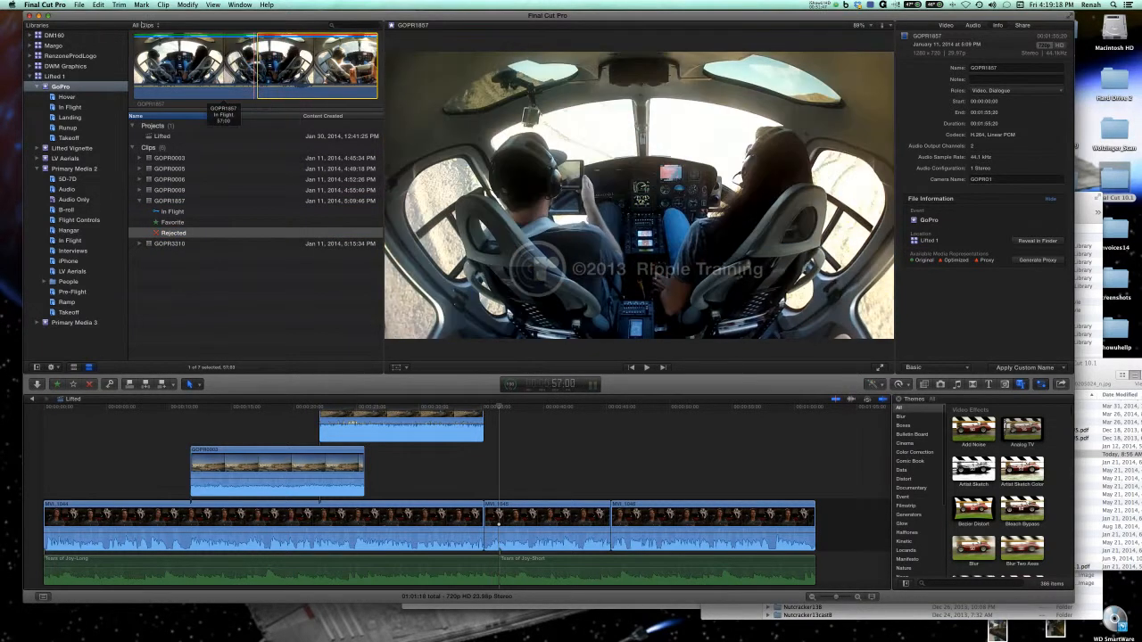
pyautogui.click(147, 25)
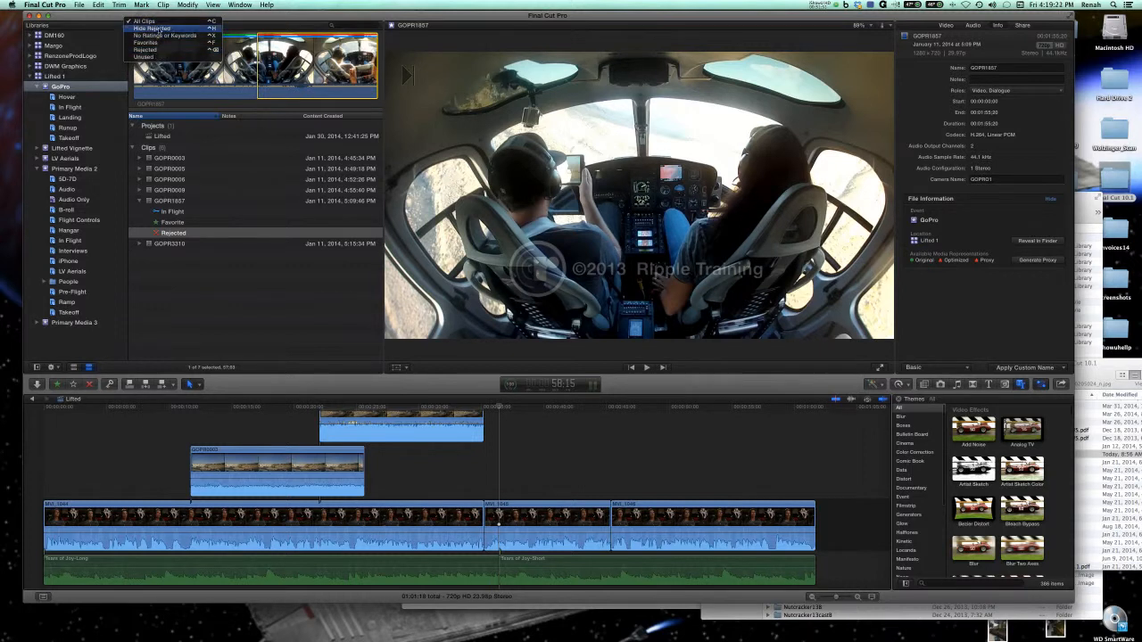
pyautogui.click(157, 30)
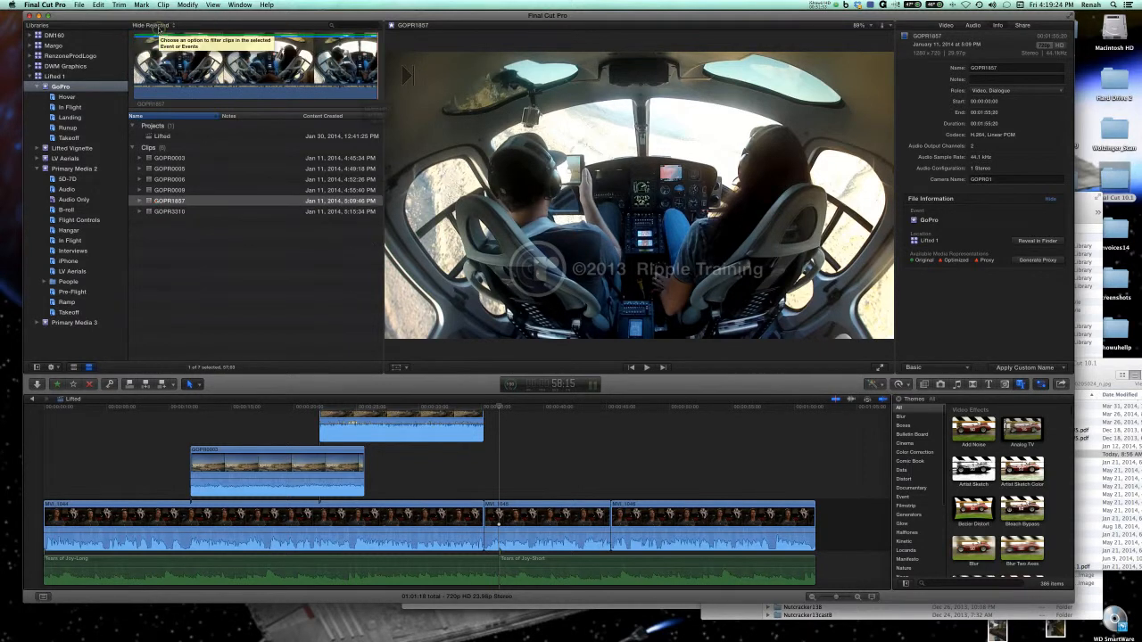
pyautogui.click(138, 201)
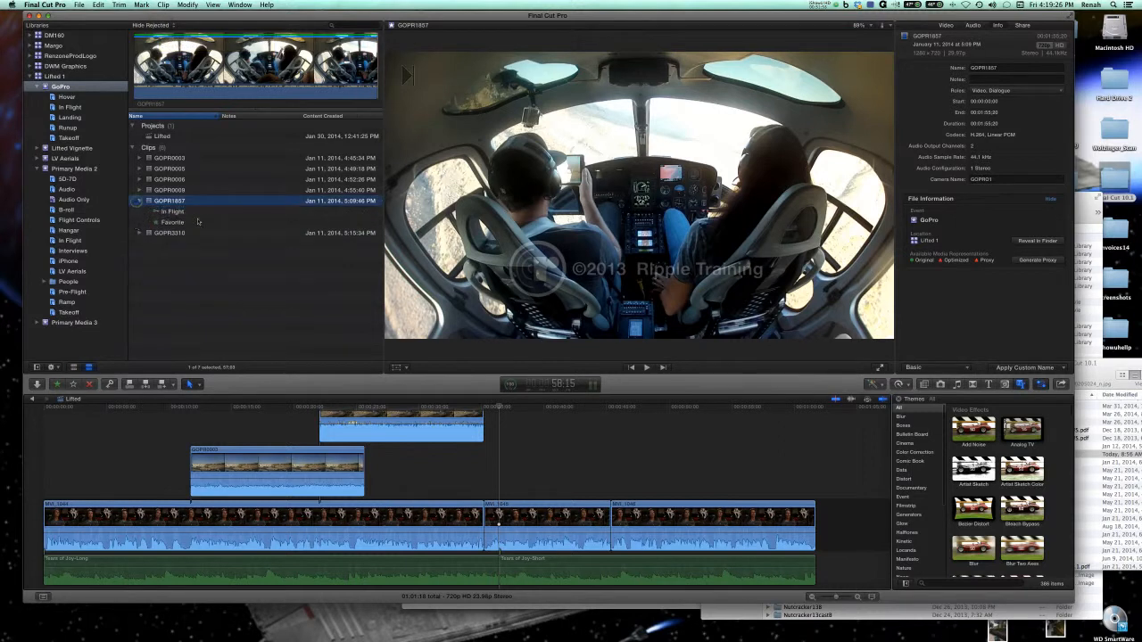
pyautogui.click(171, 25)
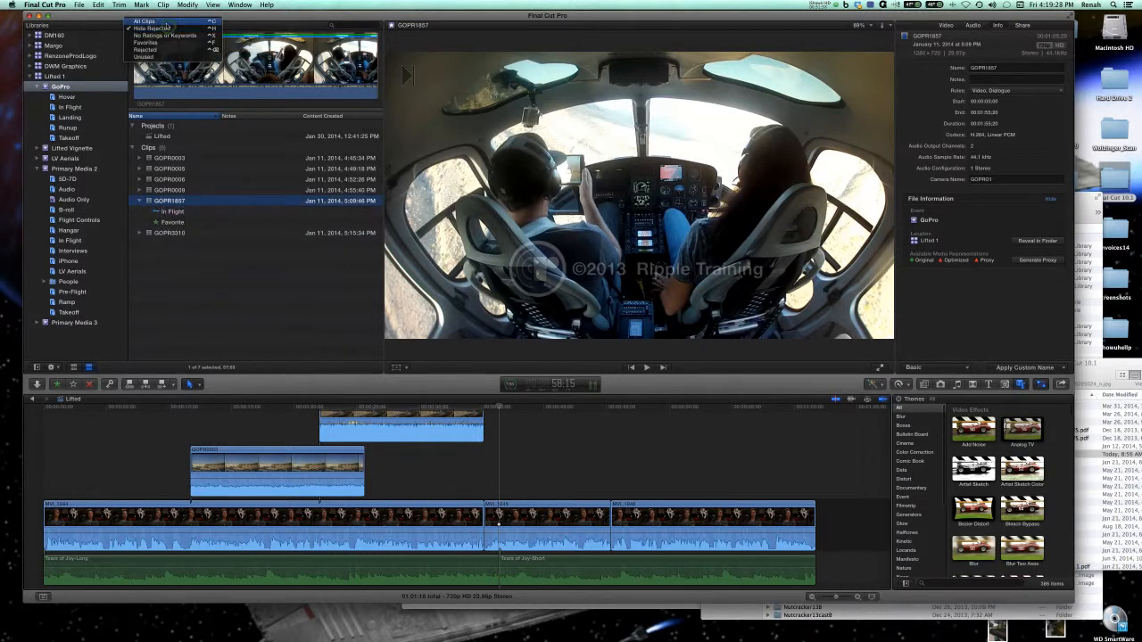
pyautogui.click(165, 19)
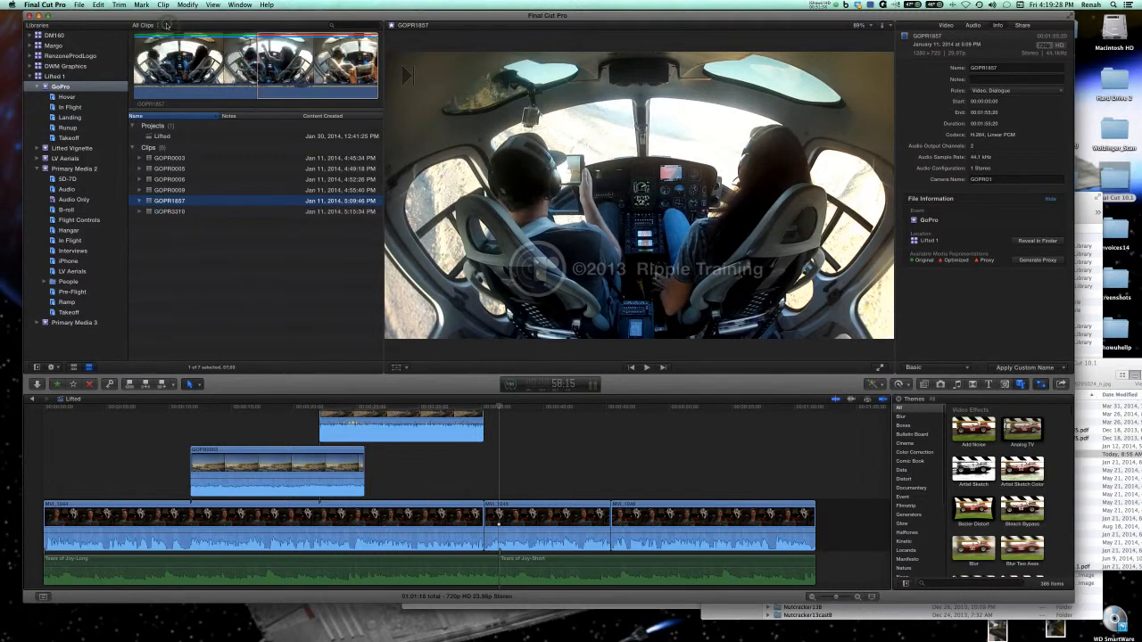
# Expand GOPR1857, select its Rejected range, and unmark it.
pyautogui.click(139, 203)
pyautogui.click(174, 233)
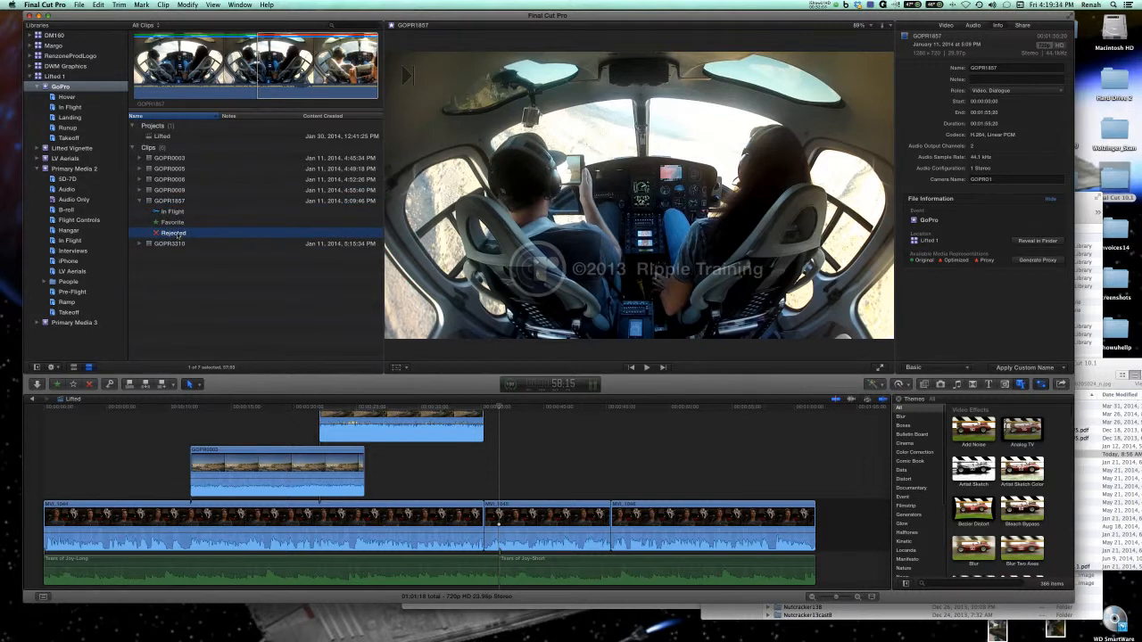
pyautogui.rightClick(178, 235)
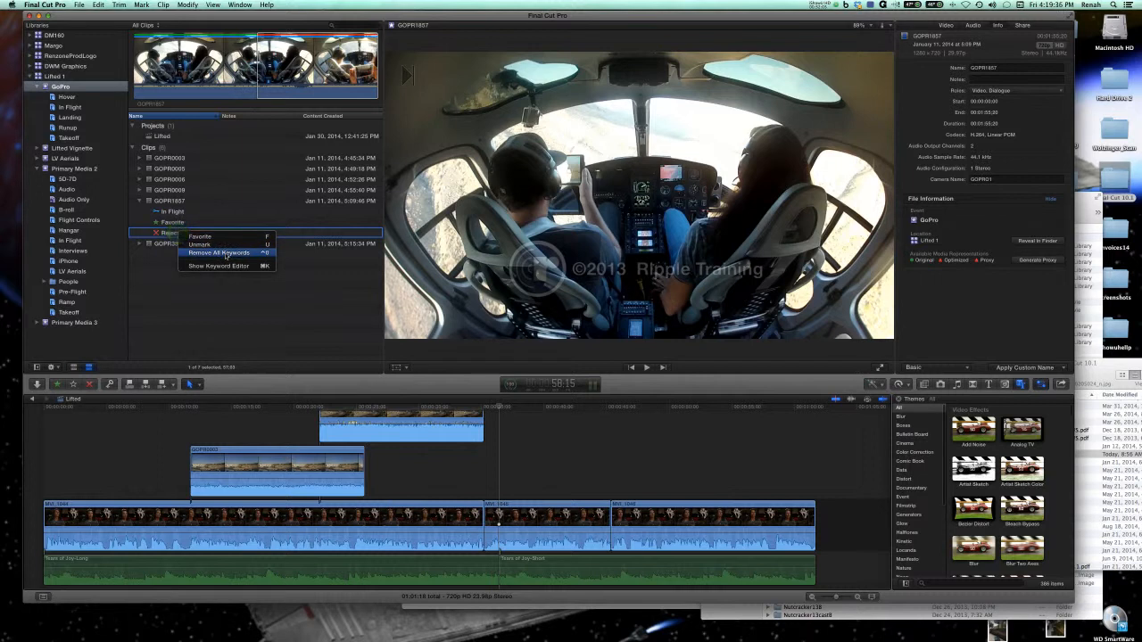
pyautogui.click(200, 244)
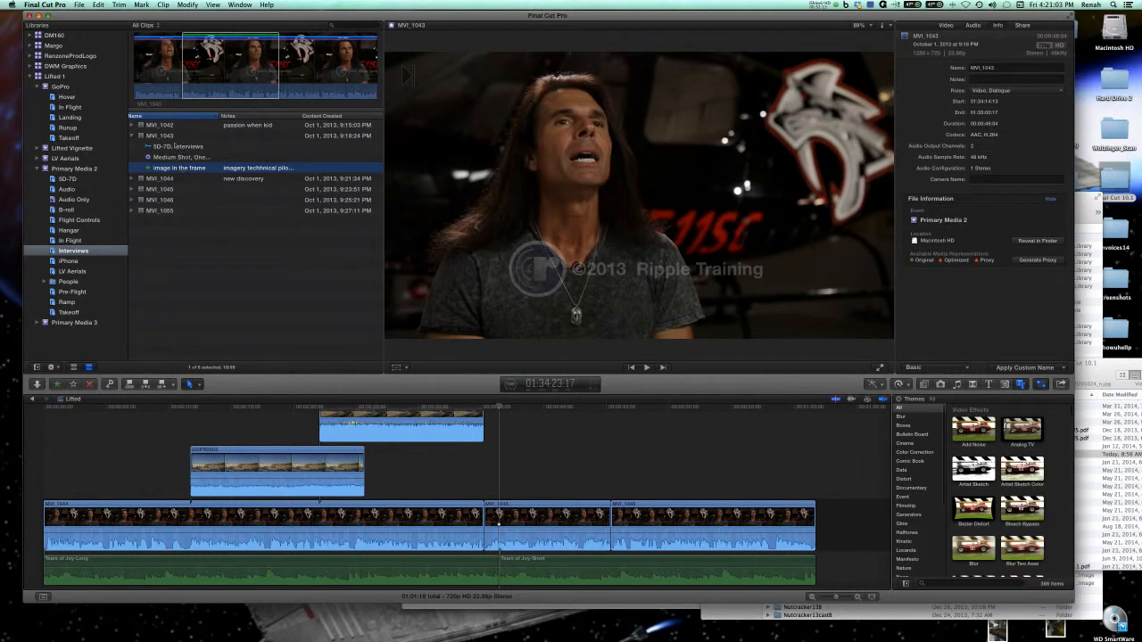
# Select the favorite "image in the frame" under MVI_1043 in the Interviews collection and review it by playing the clip.
pyautogui.click(169, 136)
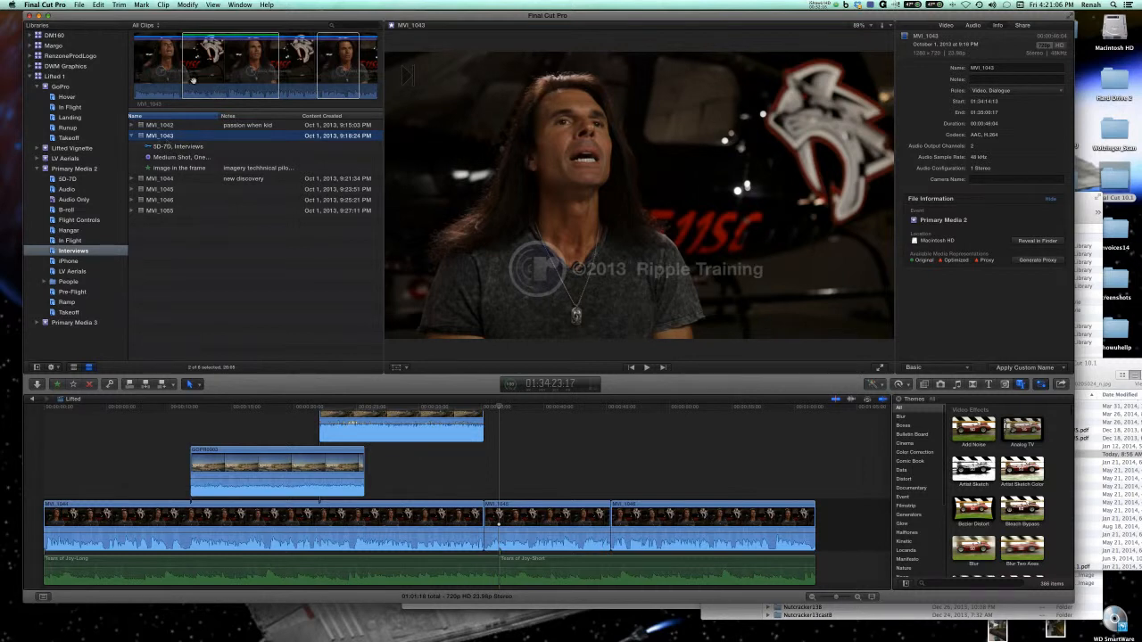
pyautogui.click(197, 170)
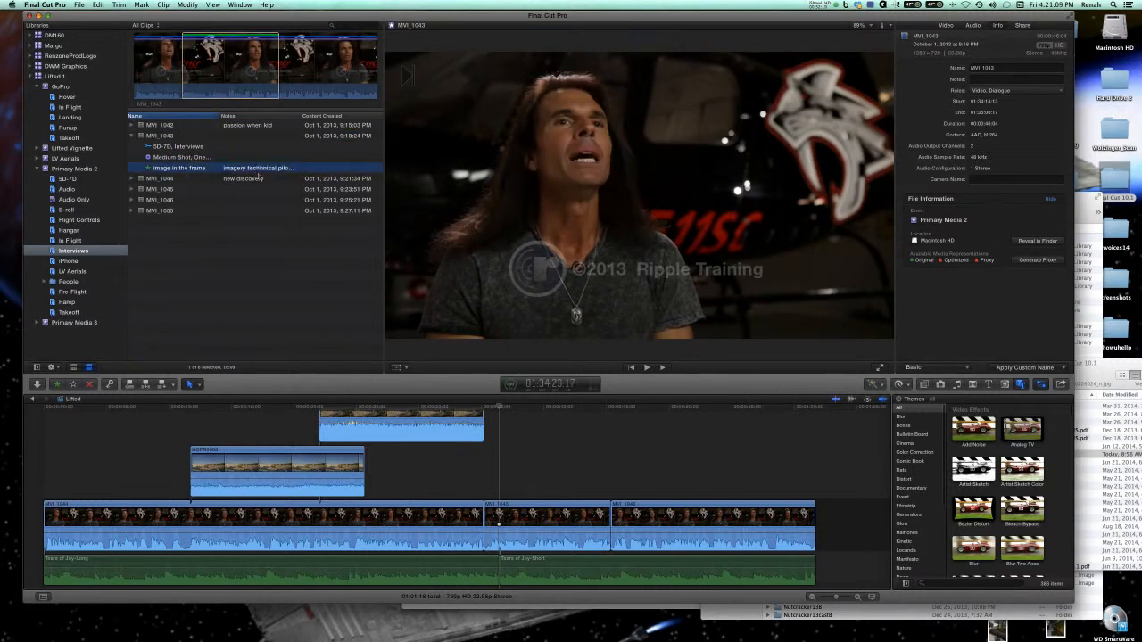
pyautogui.click(183, 93)
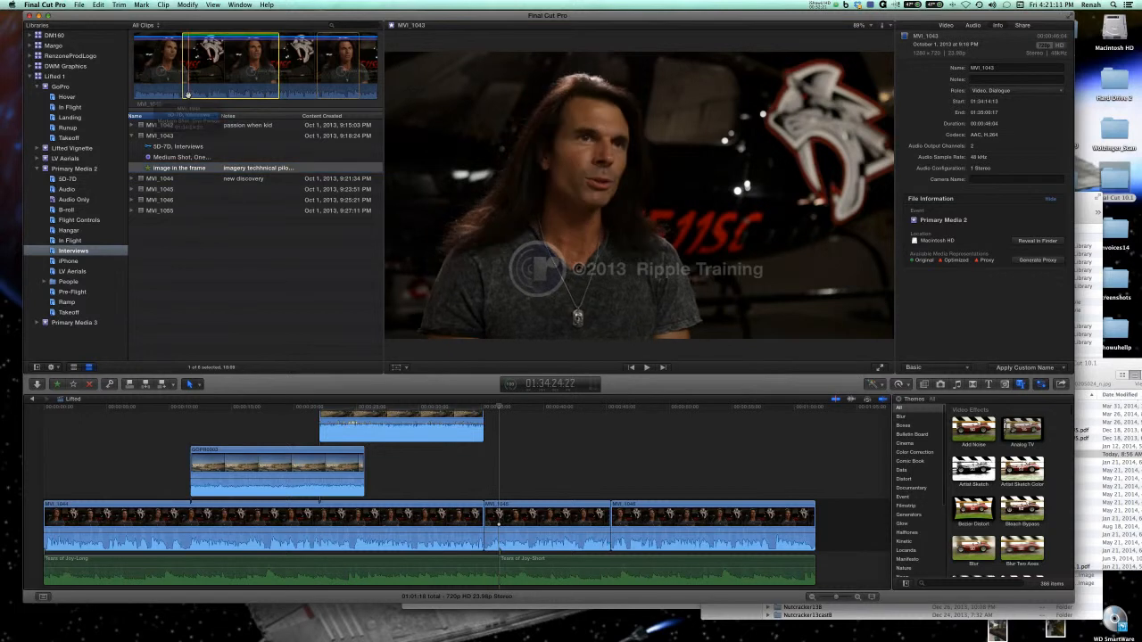
pyautogui.press('space')
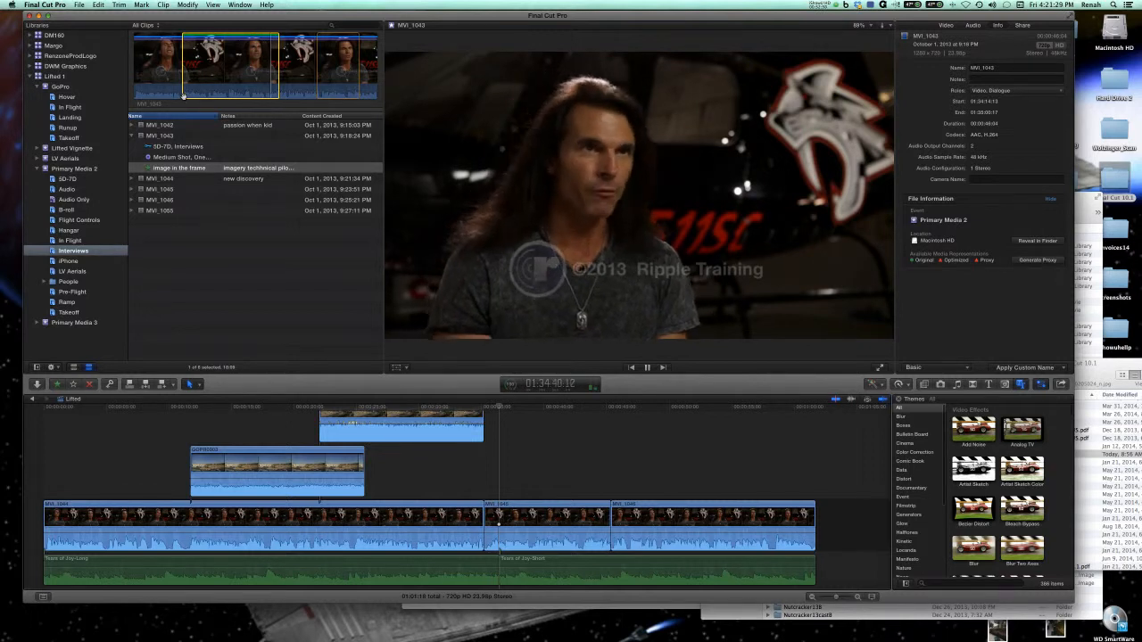
pyautogui.press('space')
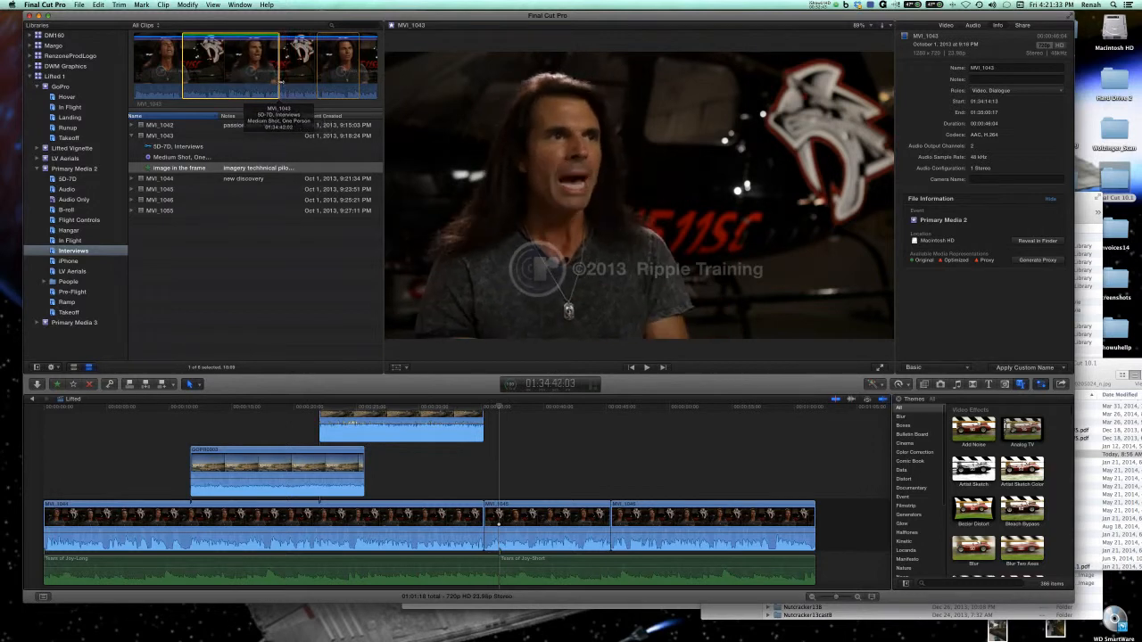
# Play MVI_1043 past its first favorite, mark a range about 8 seconds long in the clip's later part, and favorite it.
pyautogui.press('space')
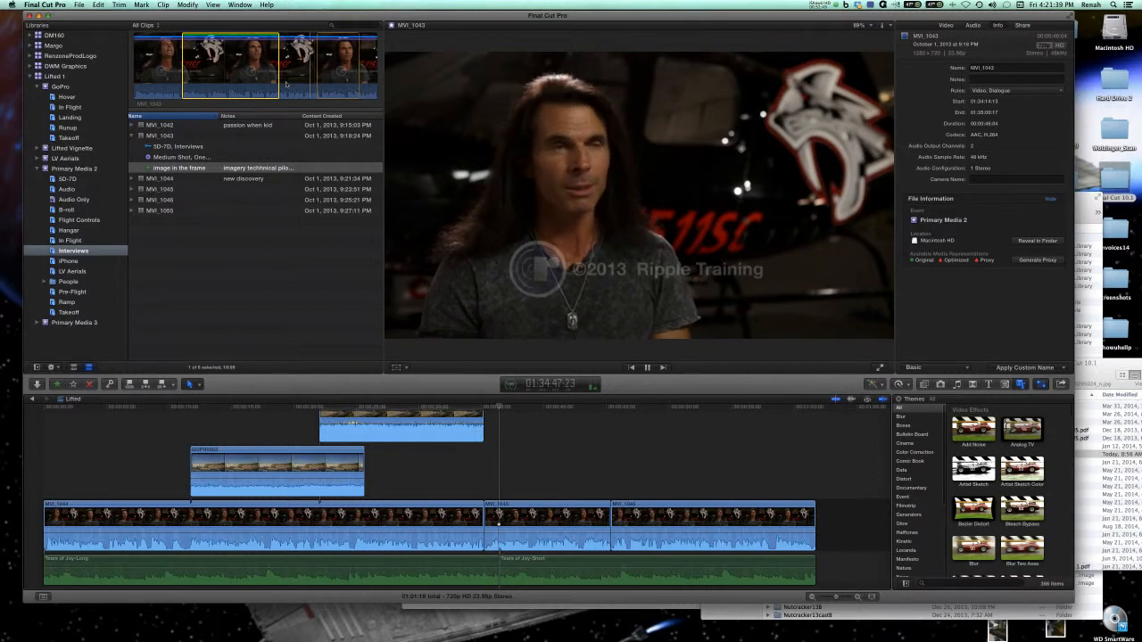
pyautogui.press('i')
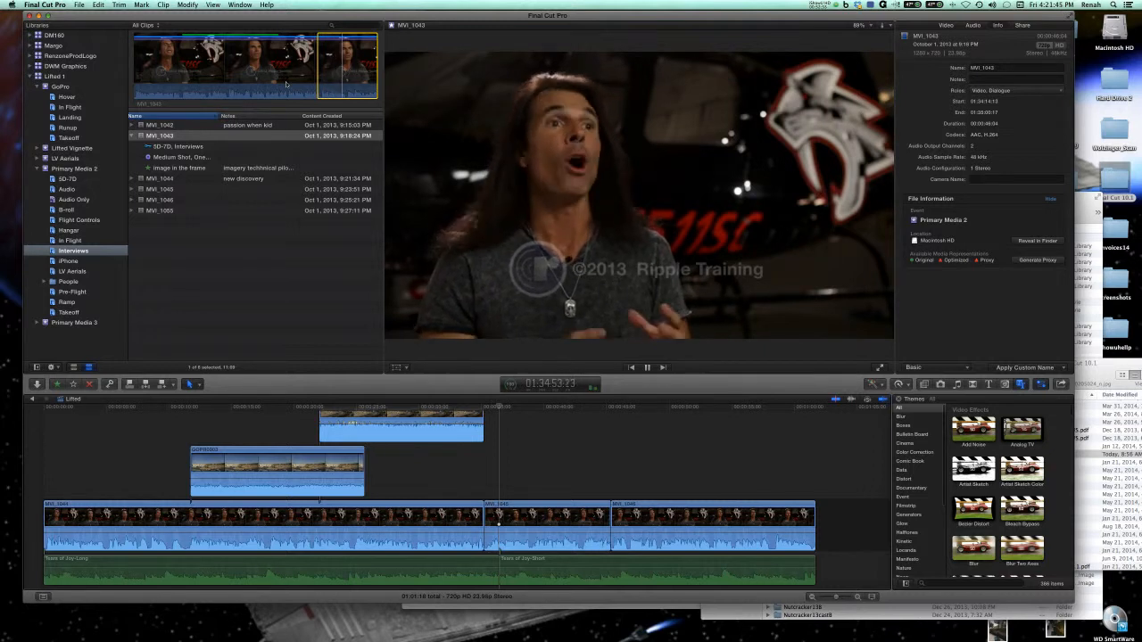
pyautogui.press('o')
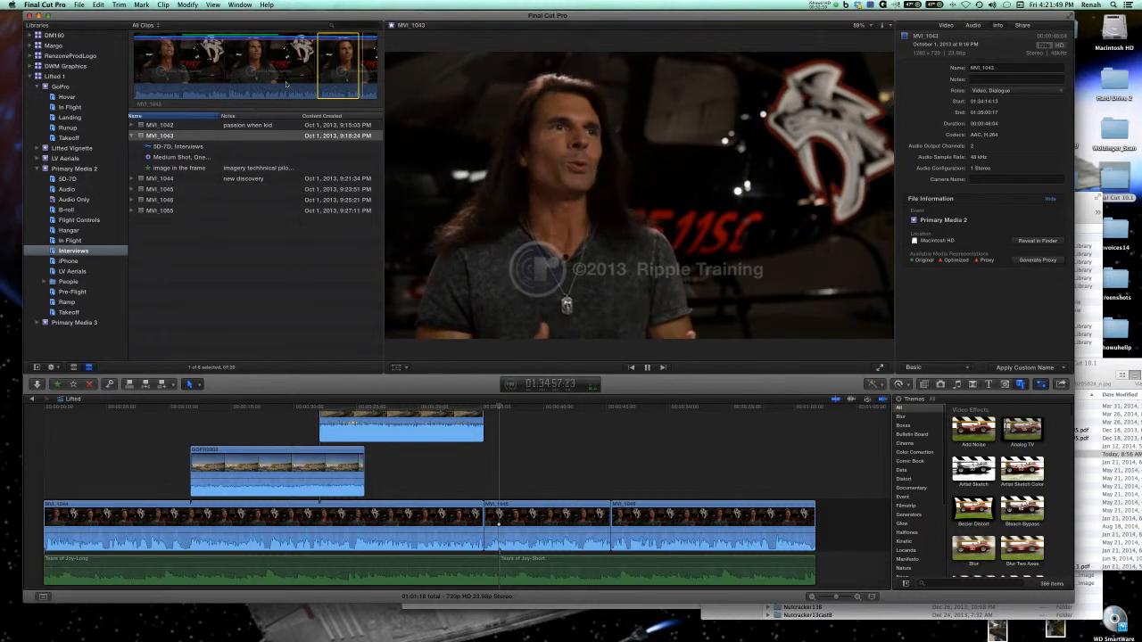
pyautogui.press('space')
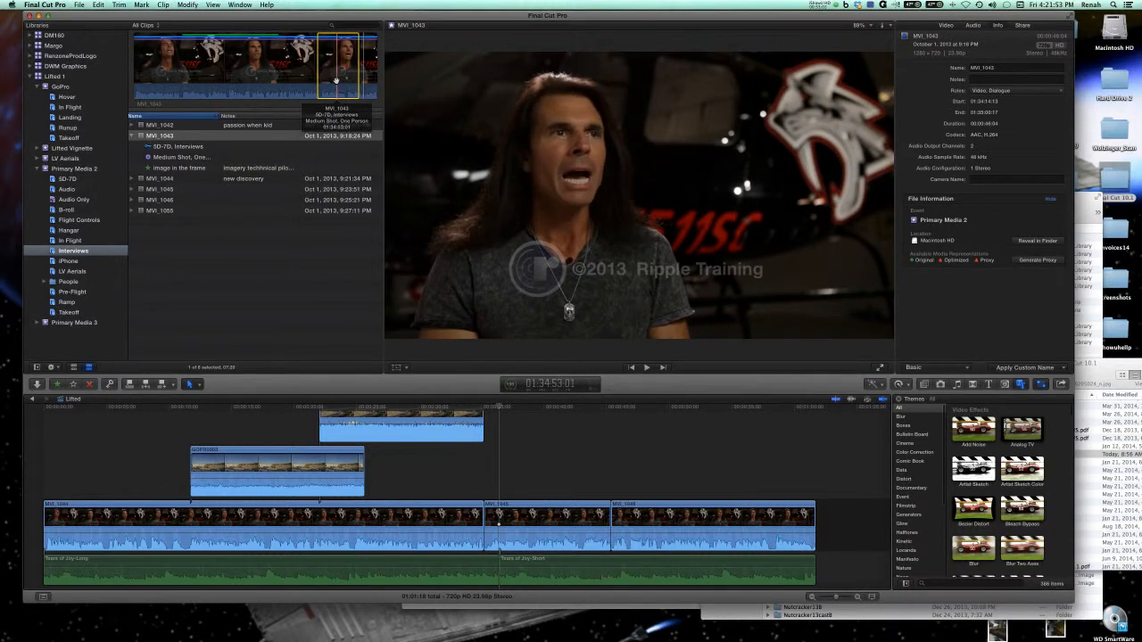
pyautogui.press('f')
# Select the new Favorite under MVI_1043 and replay its range to hear what is said.
pyautogui.click(232, 180)
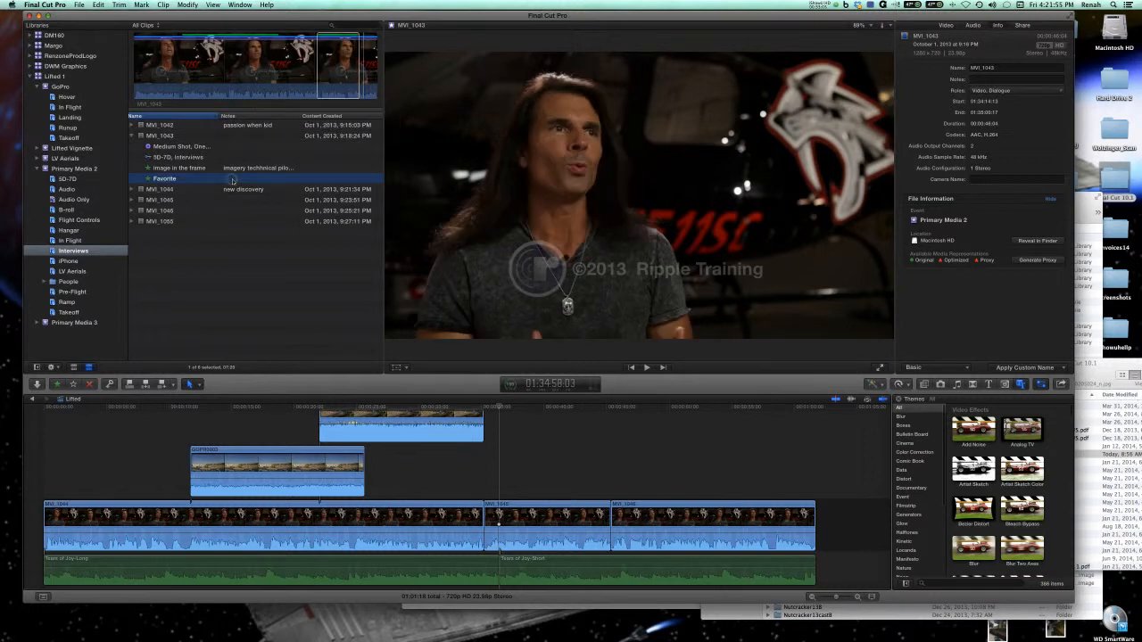
pyautogui.click(232, 180)
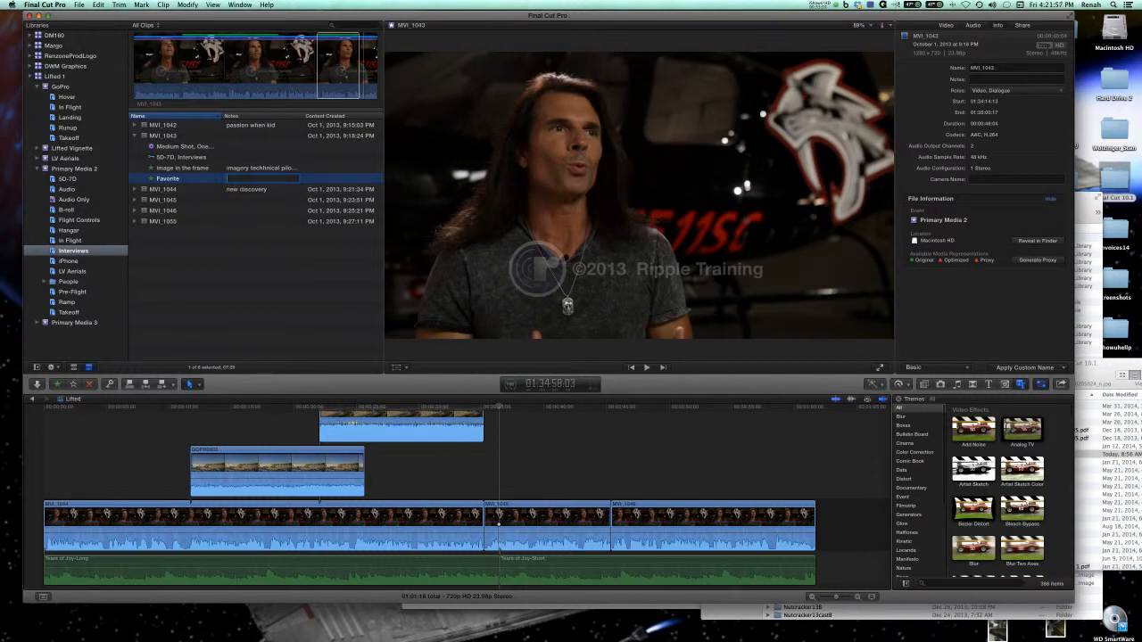
pyautogui.click(327, 90)
pyautogui.press('space')
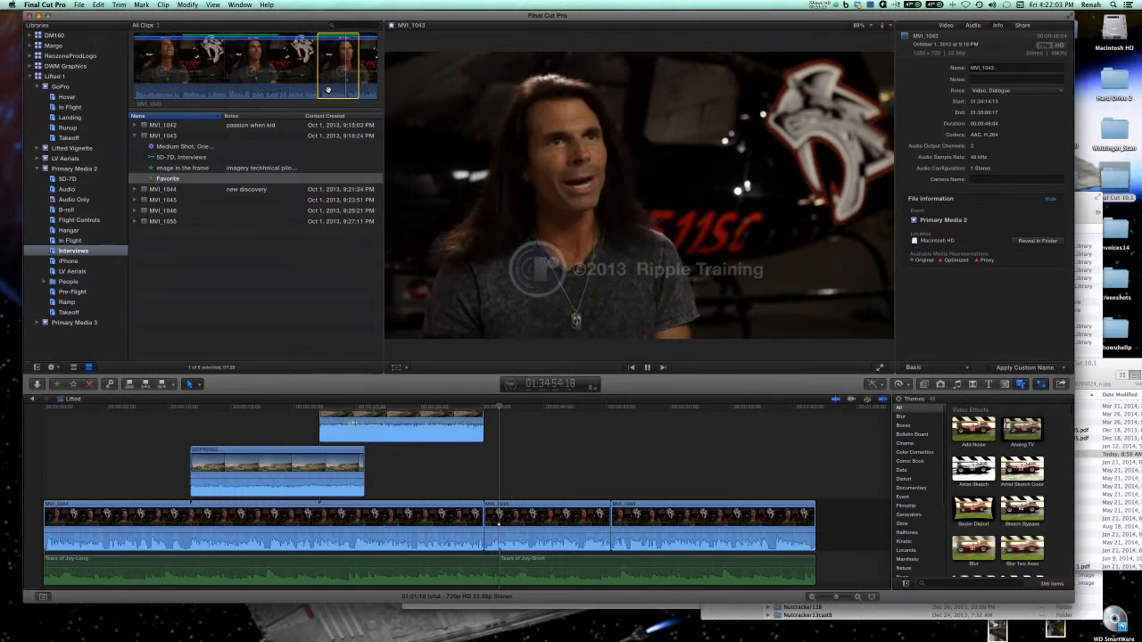
pyautogui.press('space')
pyautogui.press('space')
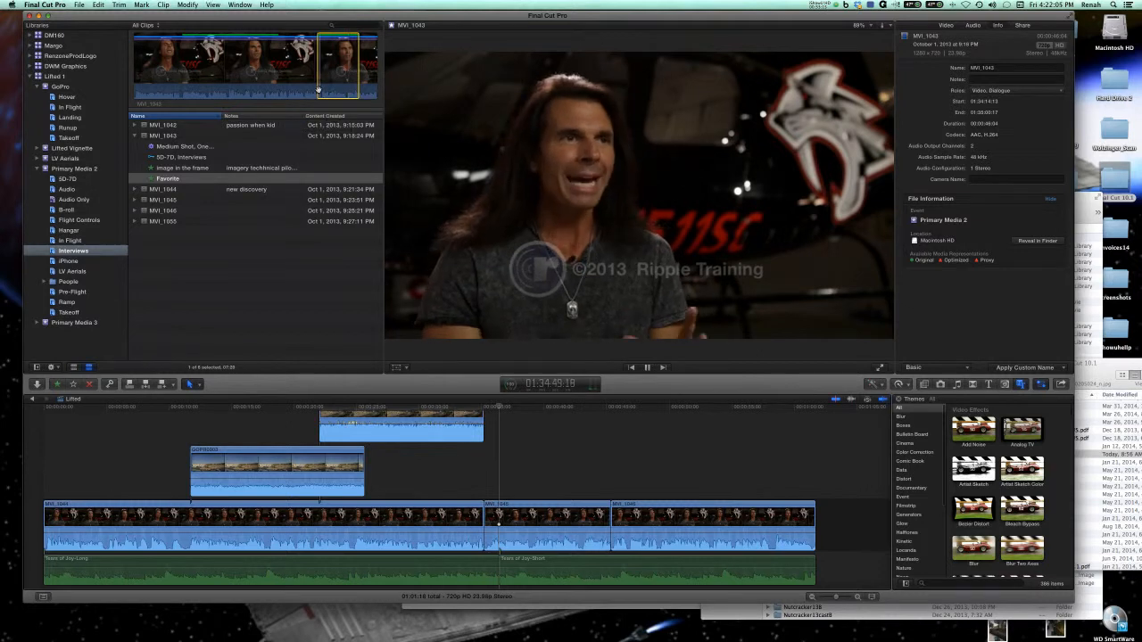
pyautogui.press('space')
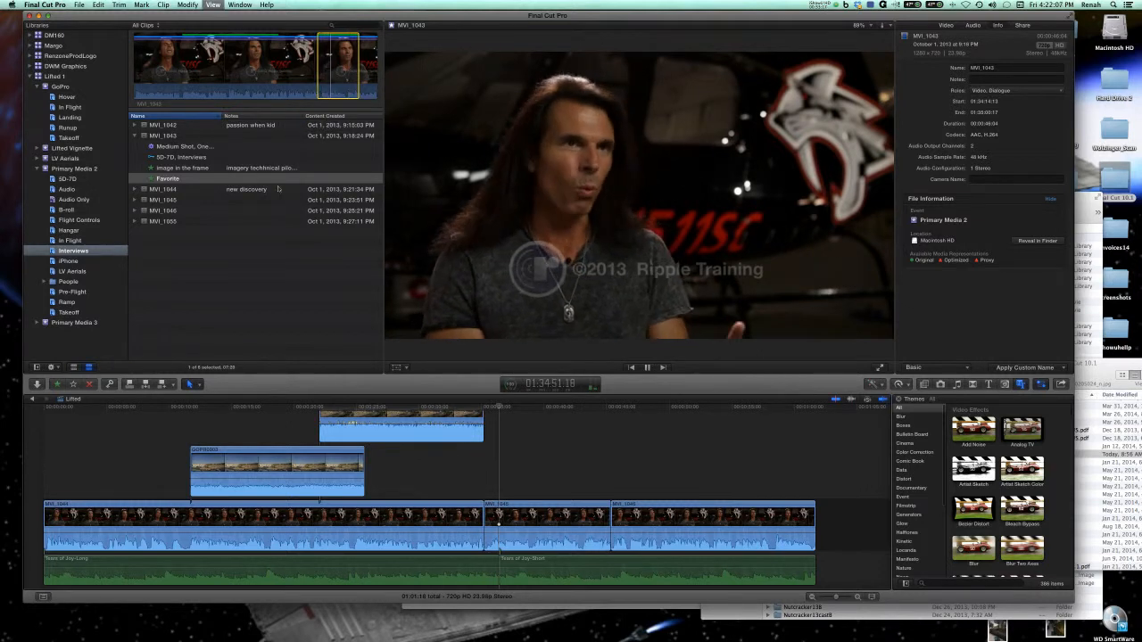
# Enter the note "technically flying" for the new Favorite and select each of MVI_1043's two favorites to compare their ranges.
pyautogui.click(237, 179)
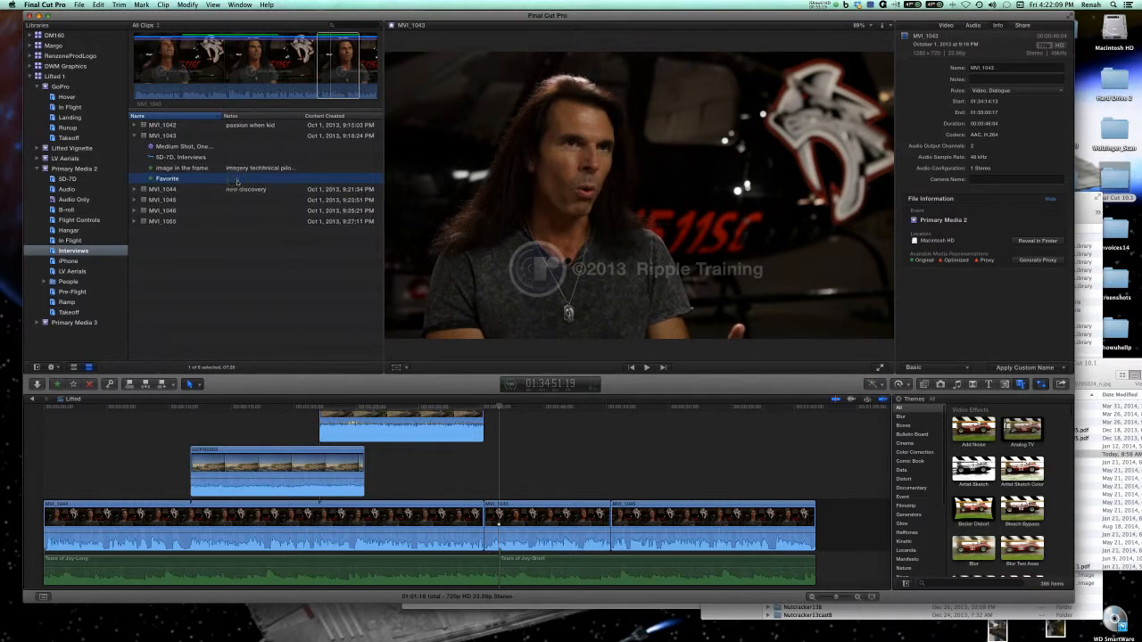
pyautogui.click(236, 180)
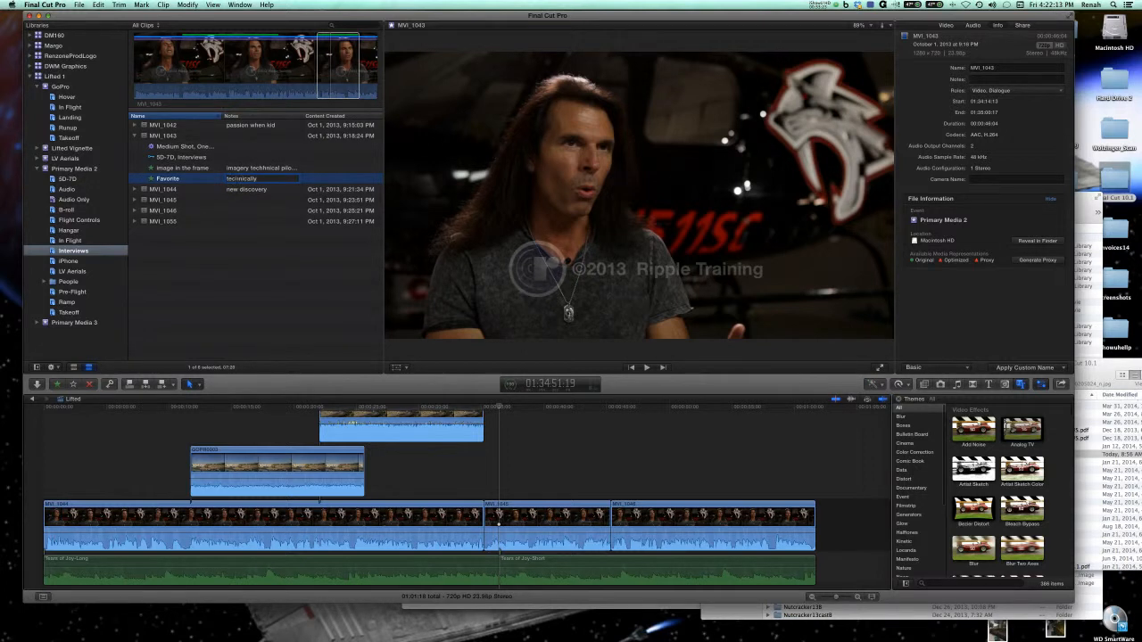
pyautogui.press('Return')
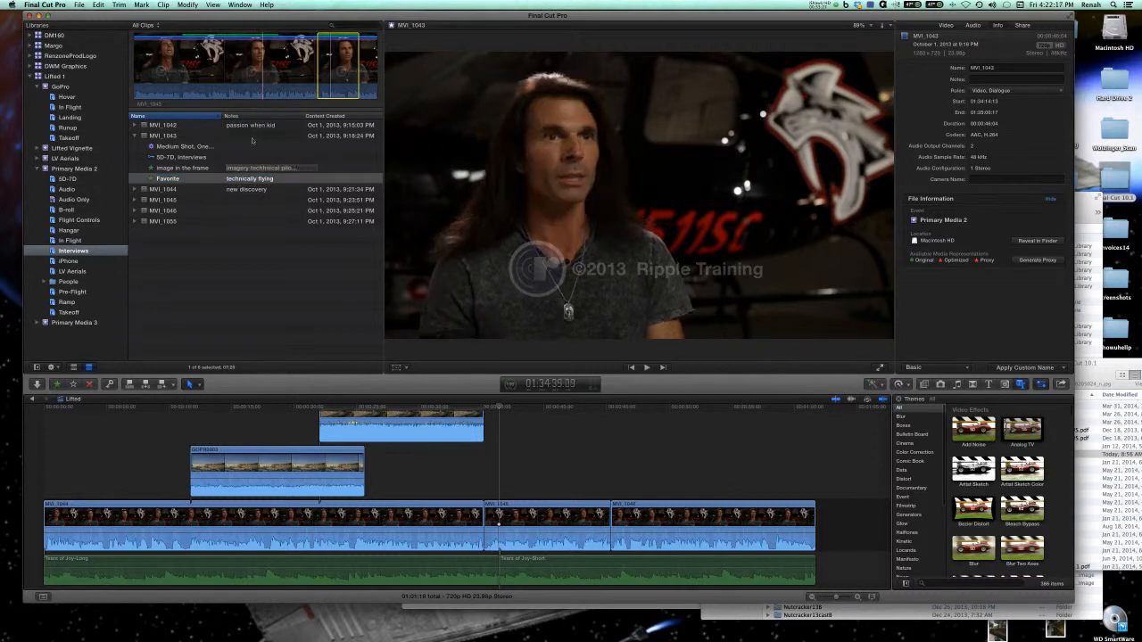
pyautogui.click(164, 170)
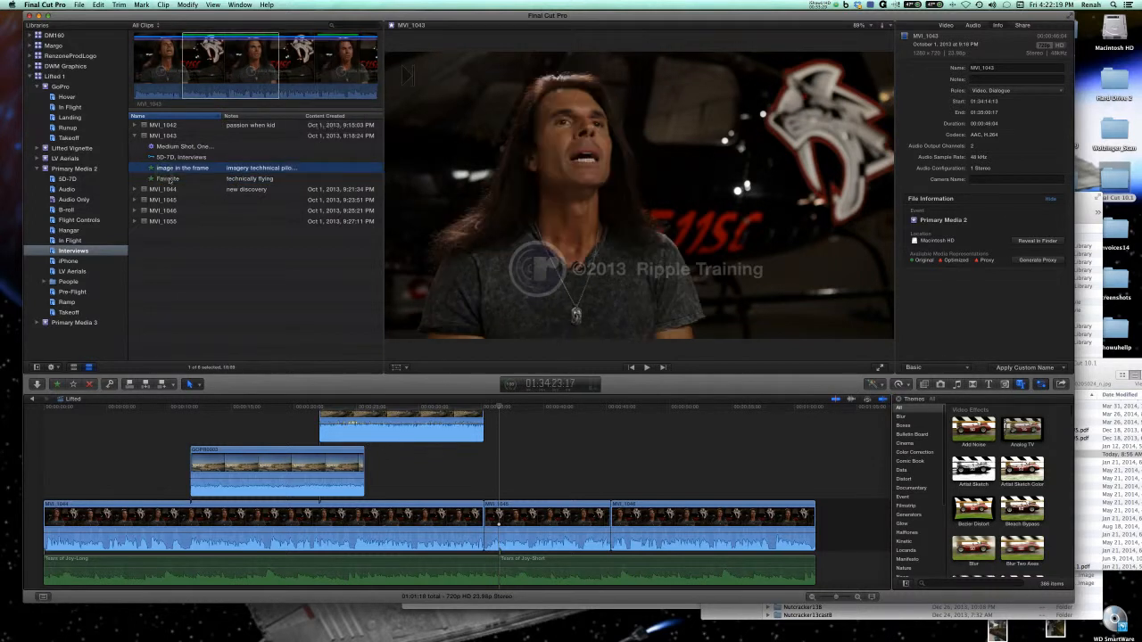
pyautogui.click(169, 180)
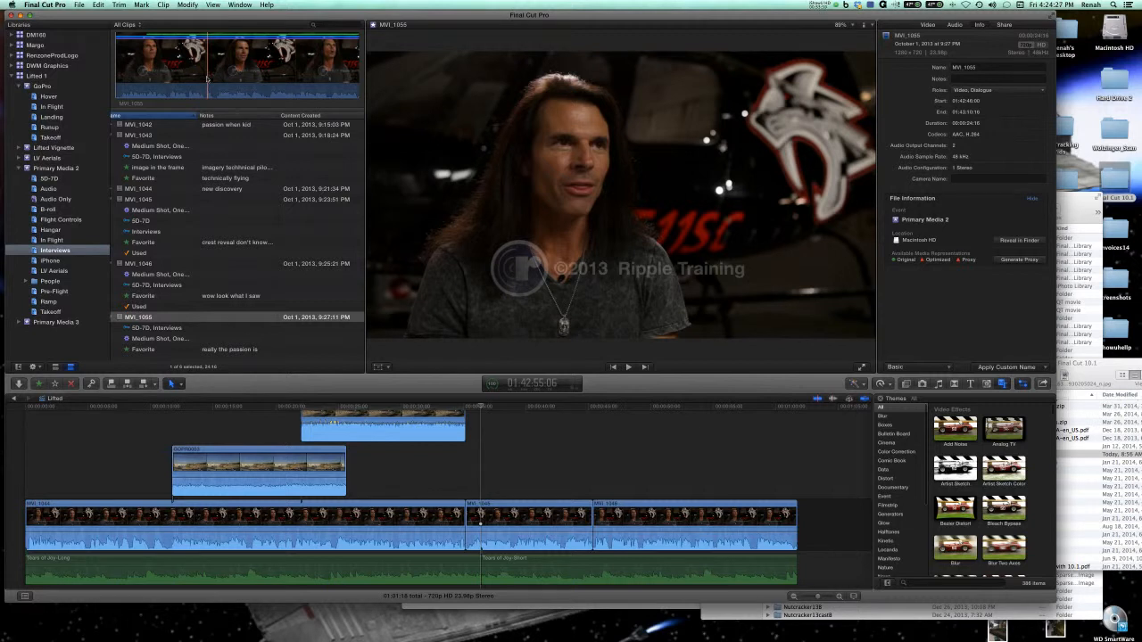
# Examine the search filter window and the list of clip filter choices for the Interviews collection, leaving All Clips active.
pyautogui.click(312, 25)
pyautogui.click(313, 27)
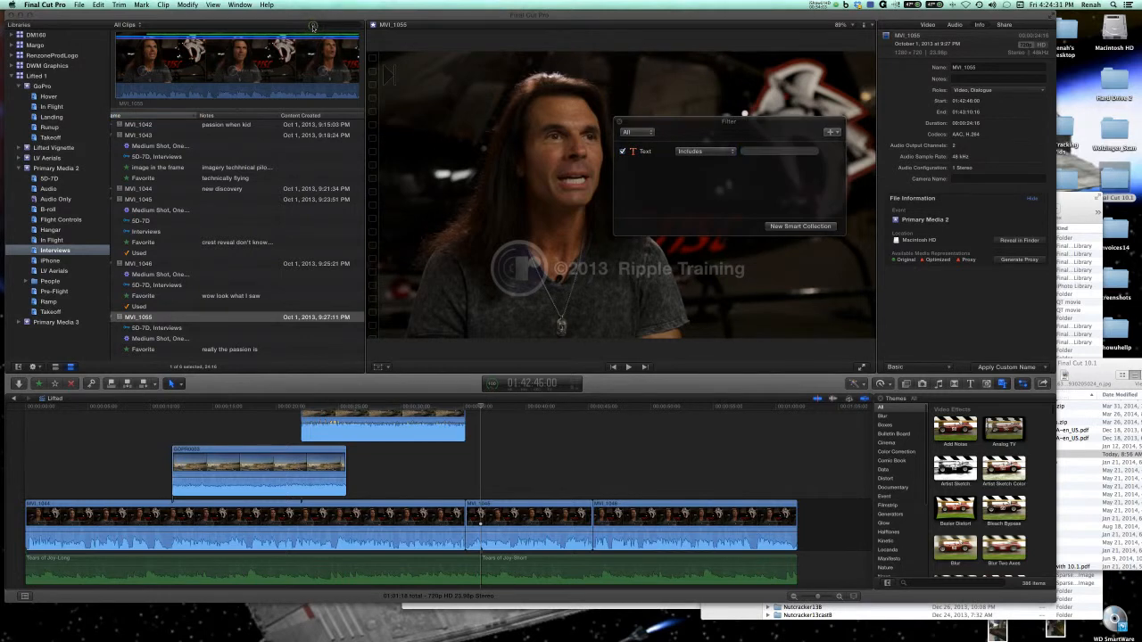
pyautogui.click(617, 124)
pyautogui.click(617, 123)
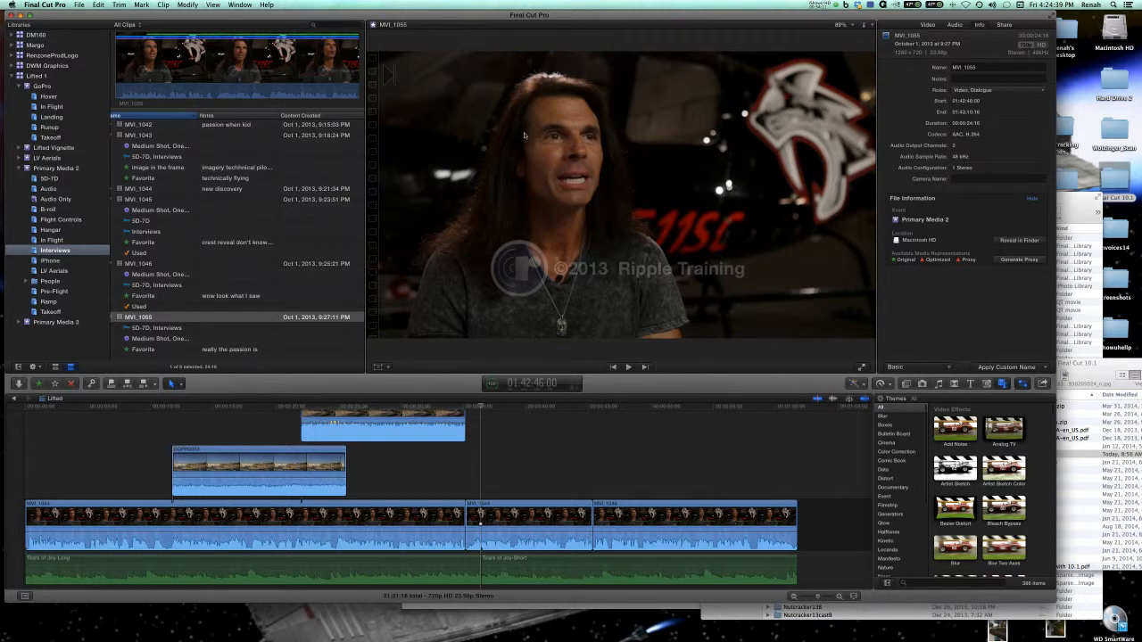
pyautogui.hscroll(1, 356, 292)
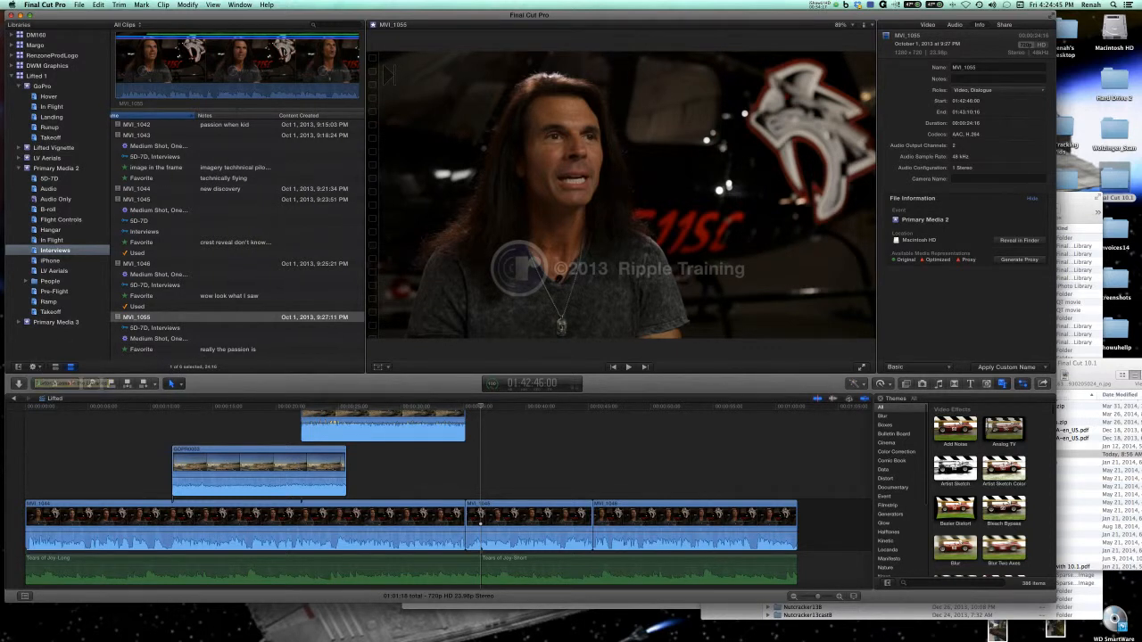
pyautogui.click(124, 25)
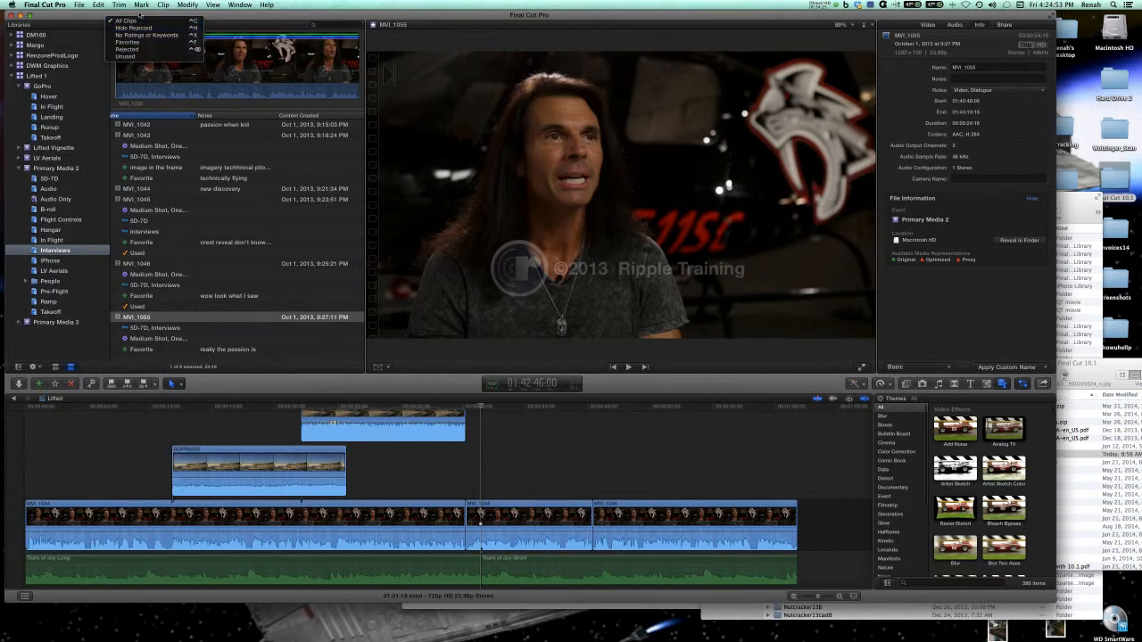
pyautogui.click(139, 15)
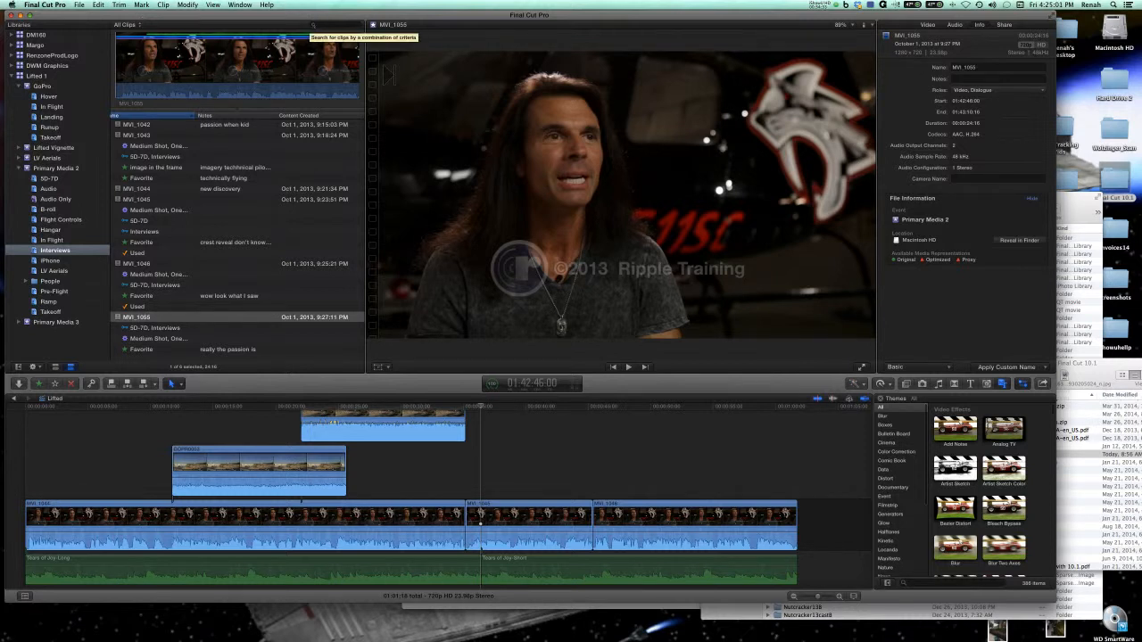
# Open the search filter for the Interviews collection and add a Media Type rule set to Video With Audio.
pyautogui.click(314, 27)
pyautogui.click(314, 26)
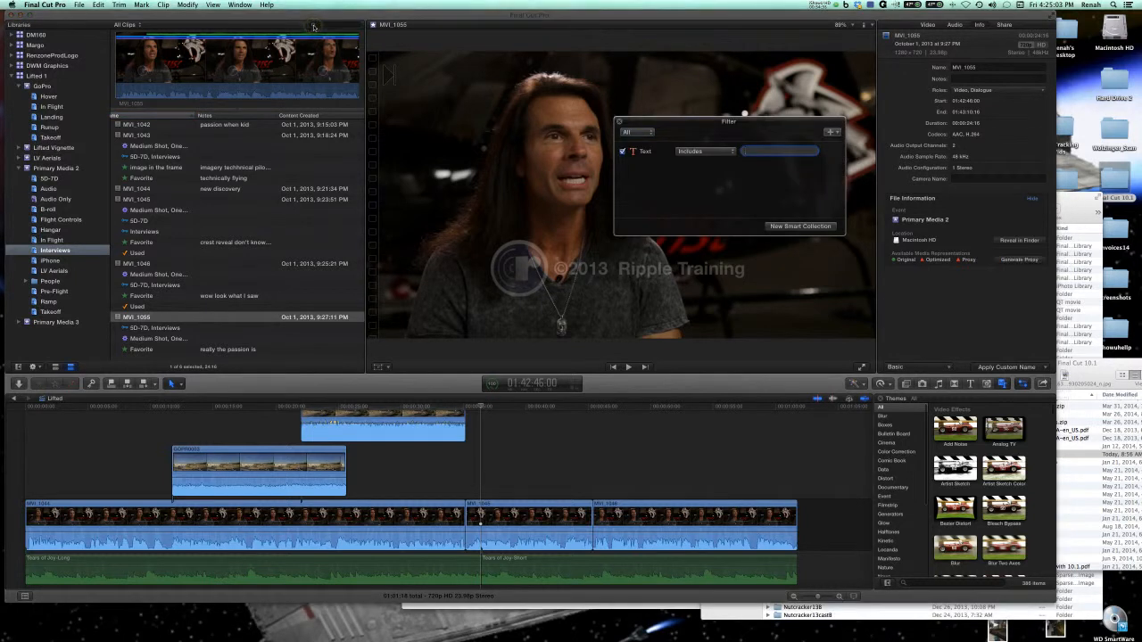
pyautogui.click(730, 154)
pyautogui.click(729, 134)
pyautogui.click(832, 134)
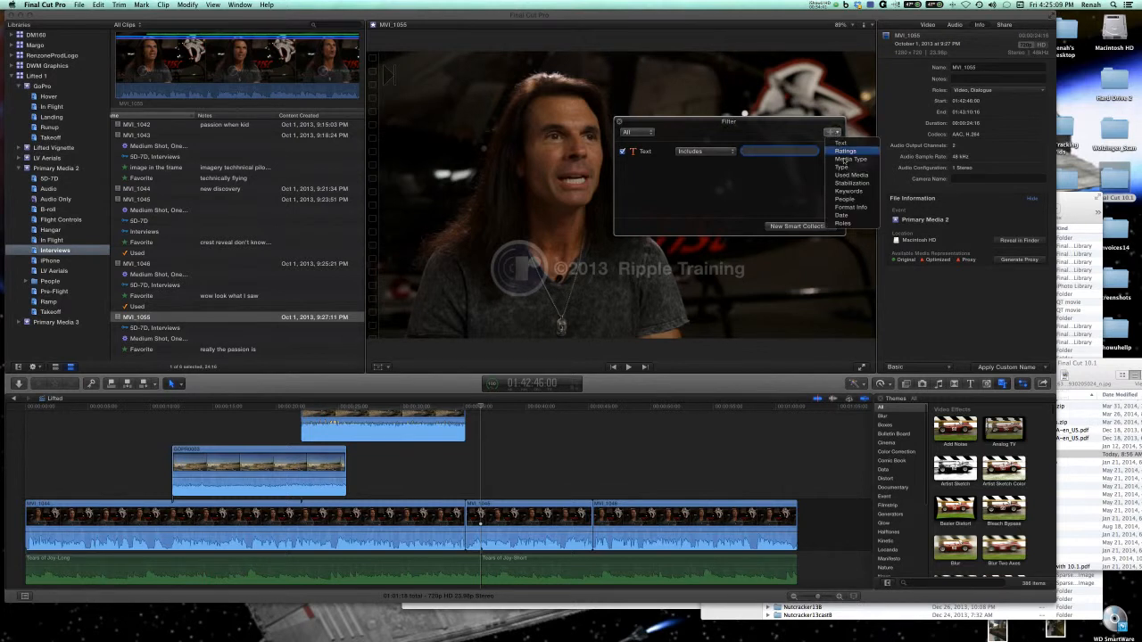
pyautogui.click(843, 158)
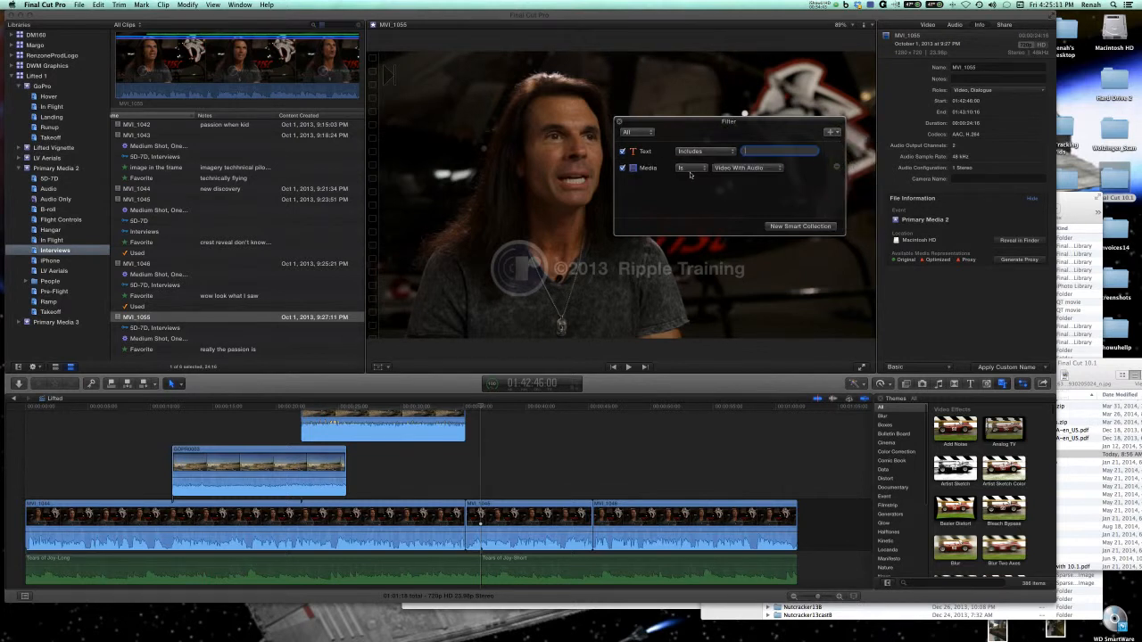
# Try a second Media Type rule set to Audio Only, and remove that rule.
pyautogui.click(833, 135)
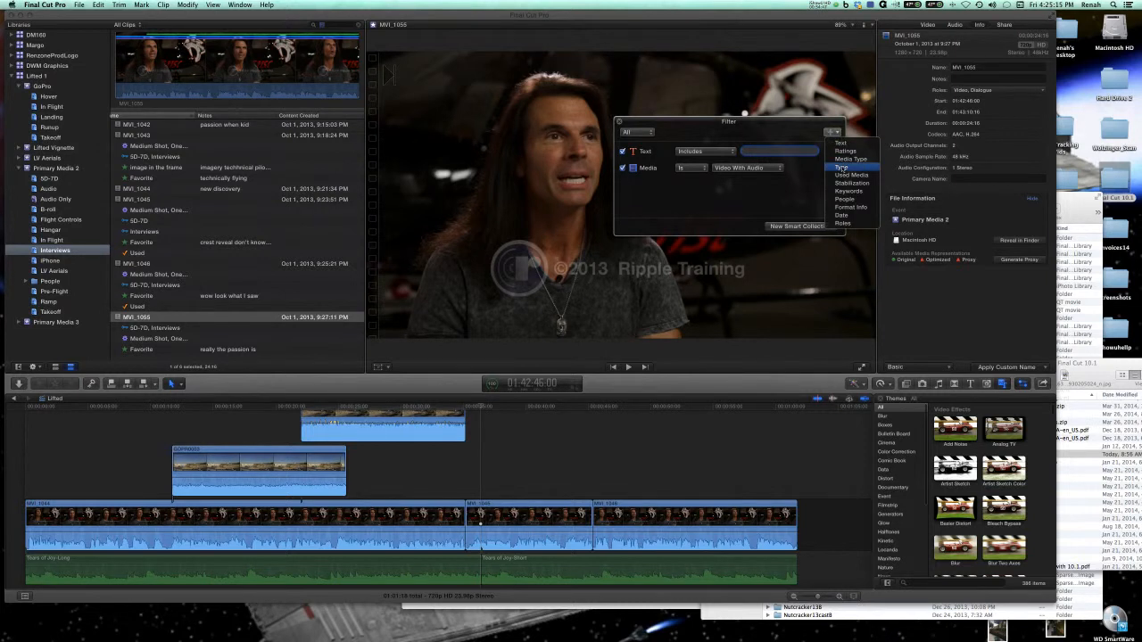
pyautogui.click(846, 159)
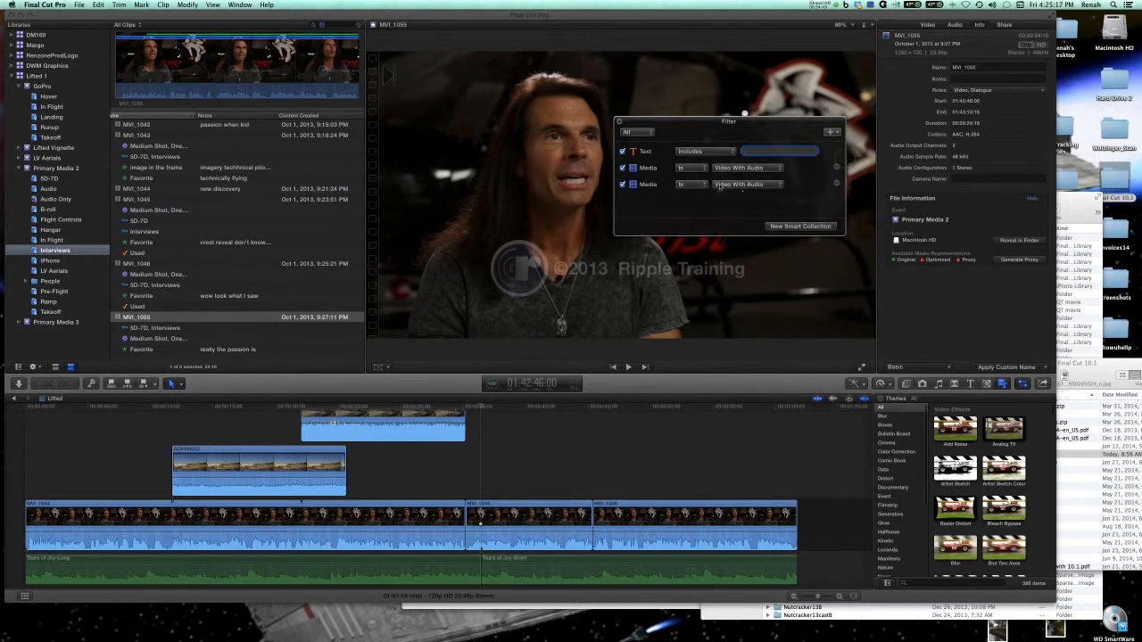
pyautogui.click(719, 185)
pyautogui.click(744, 203)
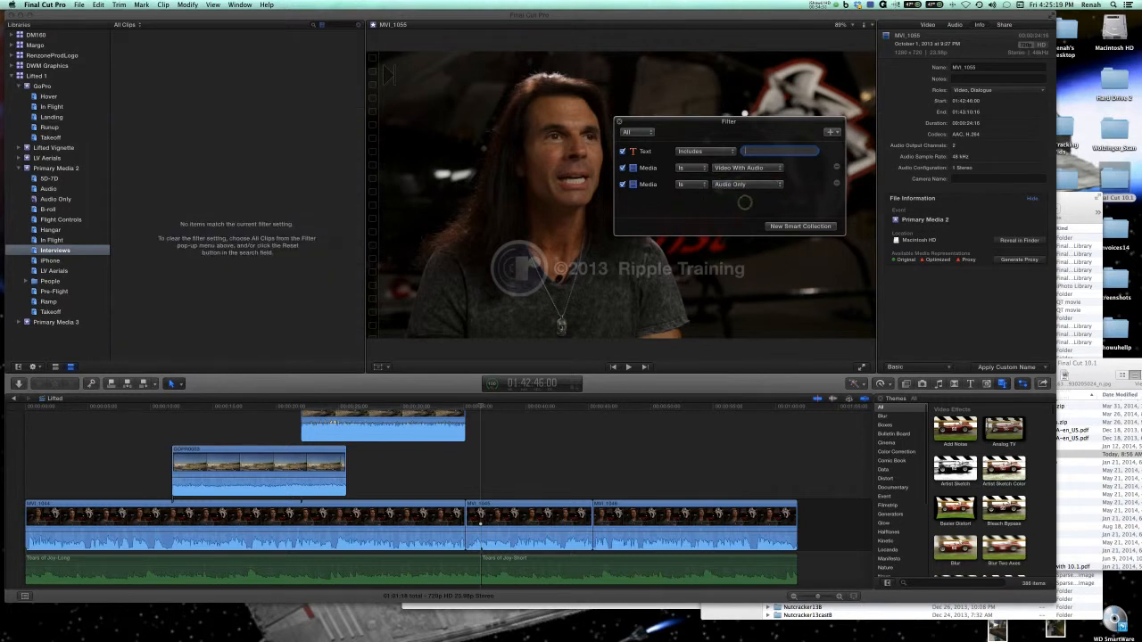
pyautogui.click(831, 133)
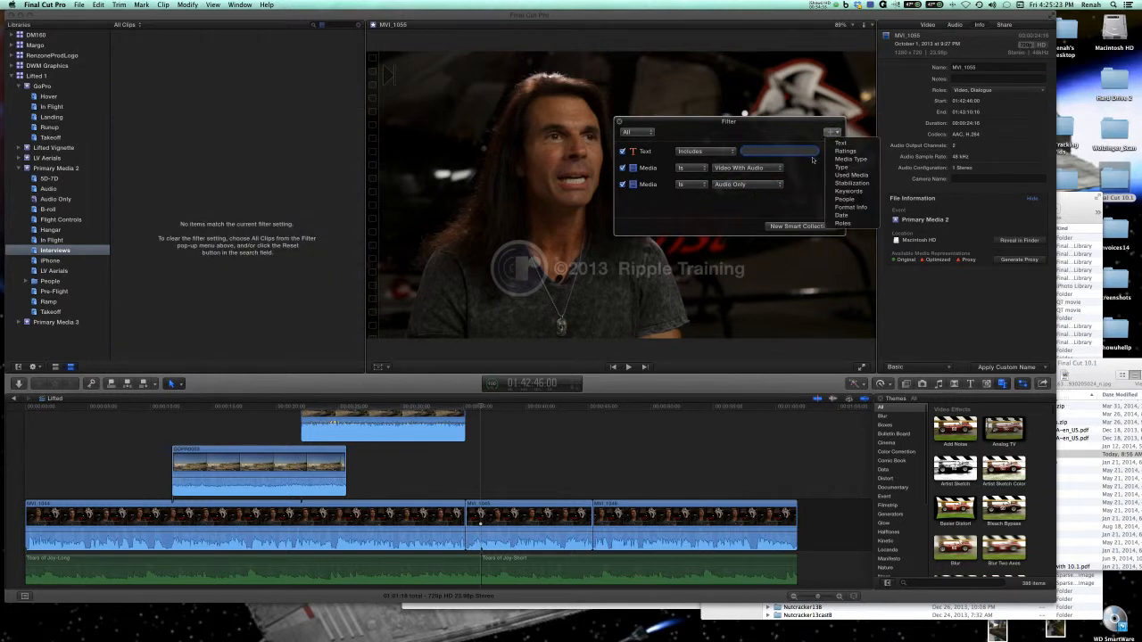
pyautogui.click(796, 182)
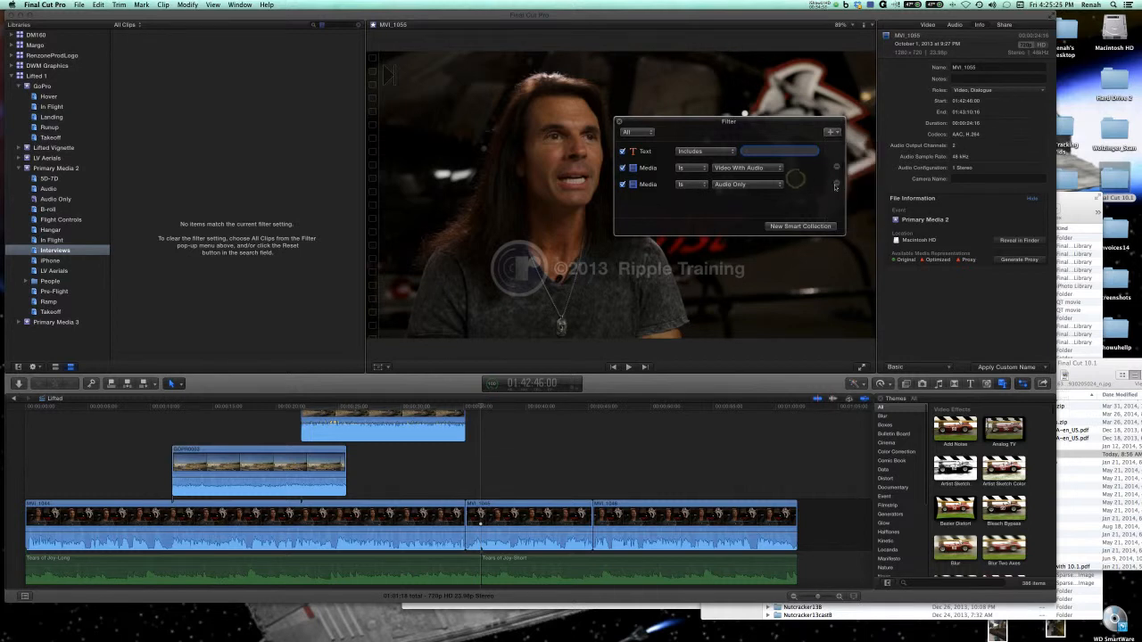
pyautogui.click(837, 184)
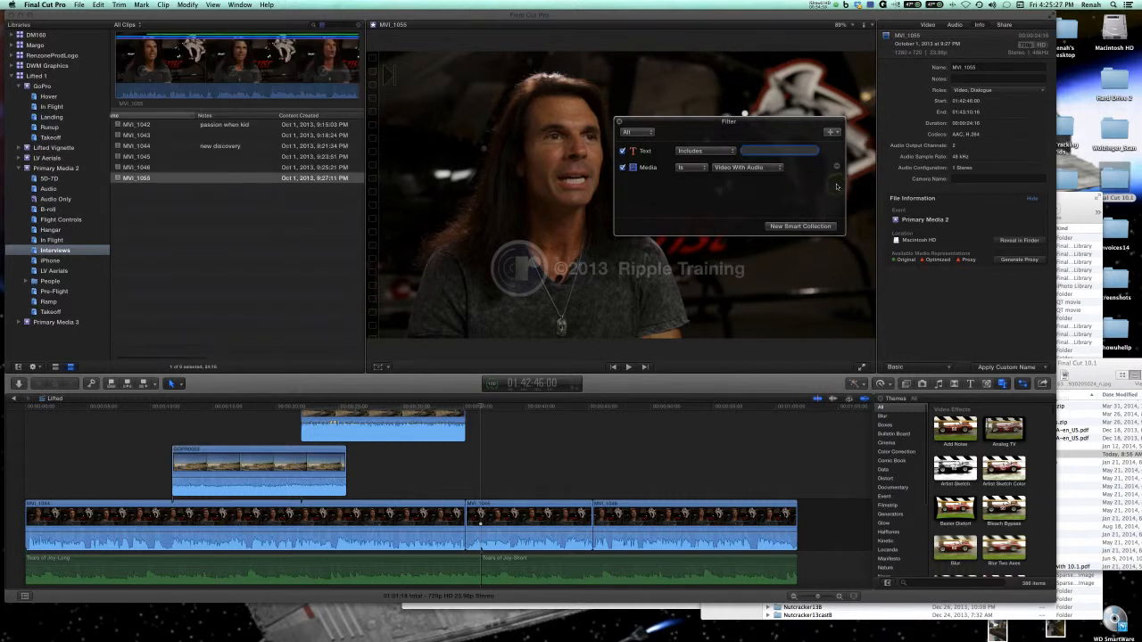
# Set the remaining media rule to Audio Only and apply the filter to the Primary Media 2 event.
pyautogui.click(779, 172)
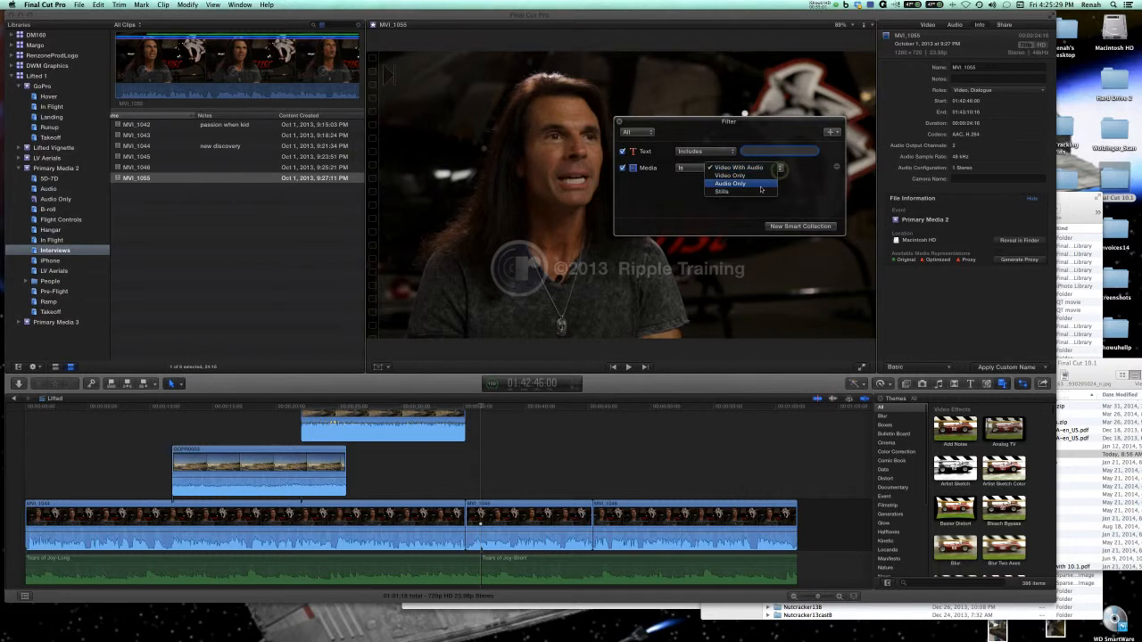
pyautogui.click(760, 188)
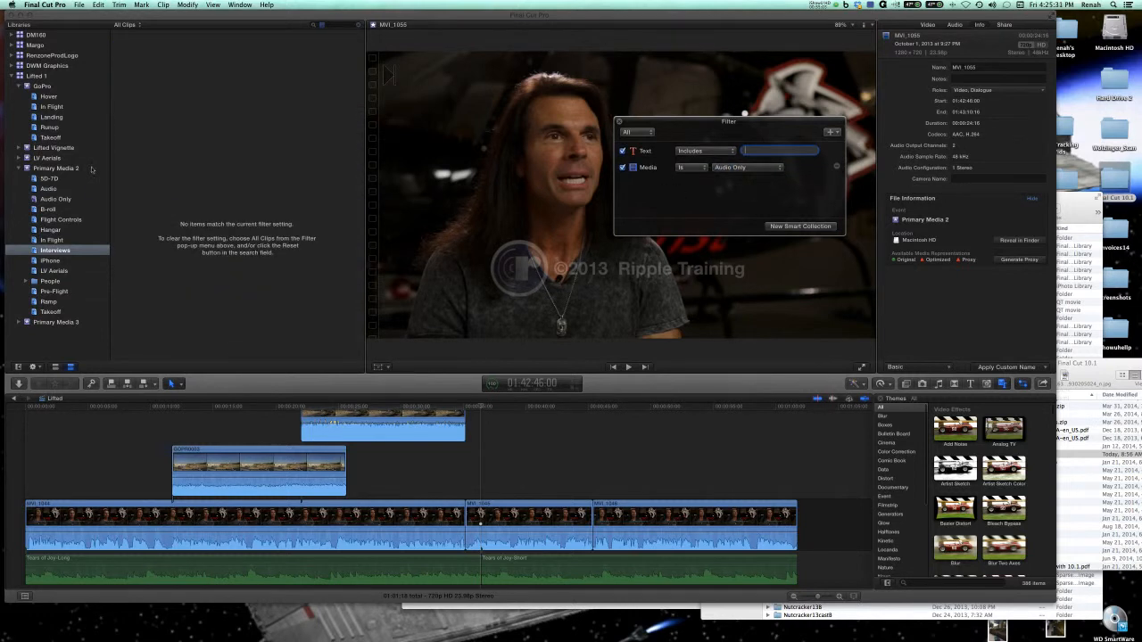
pyautogui.click(67, 169)
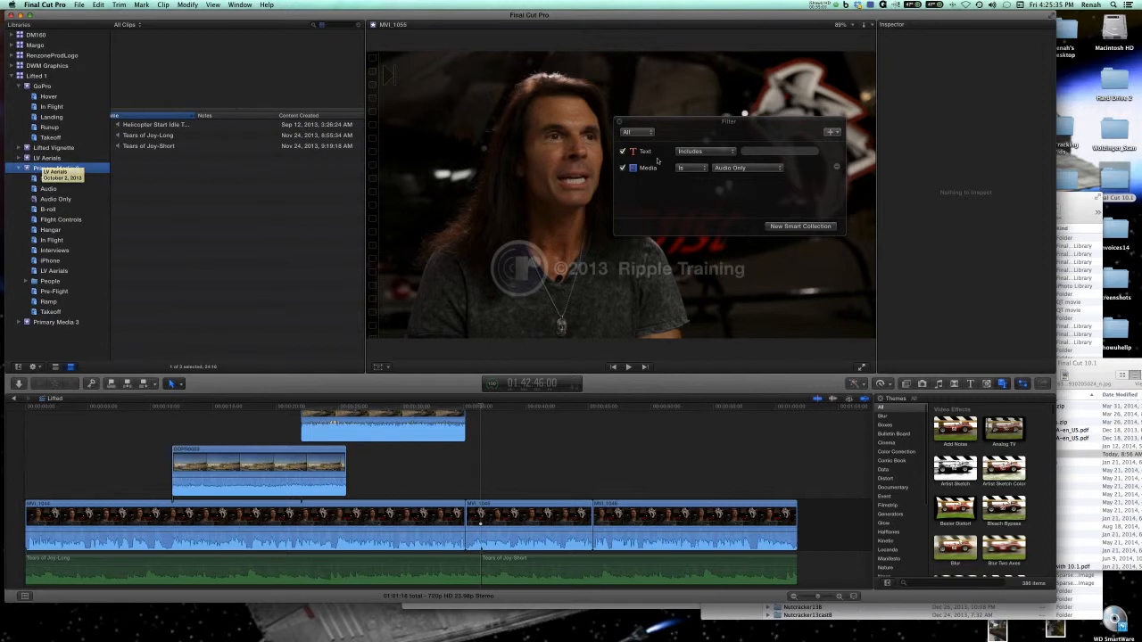
# Set the media rule to Stills and select the Lifted 1 library to look for stills across its events.
pyautogui.click(779, 170)
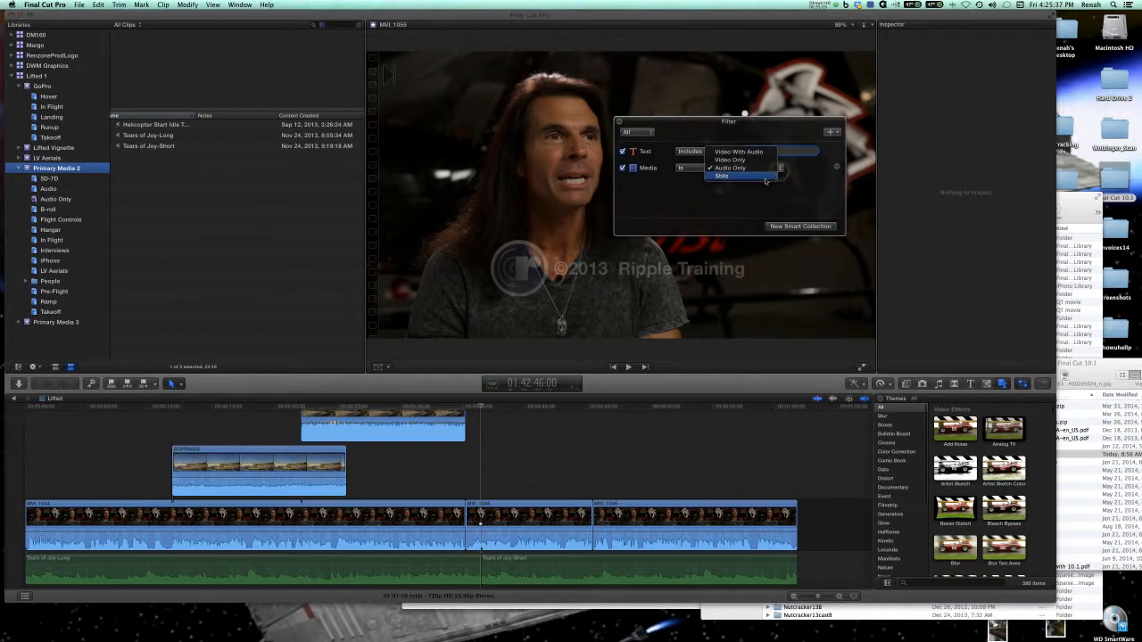
pyautogui.click(766, 179)
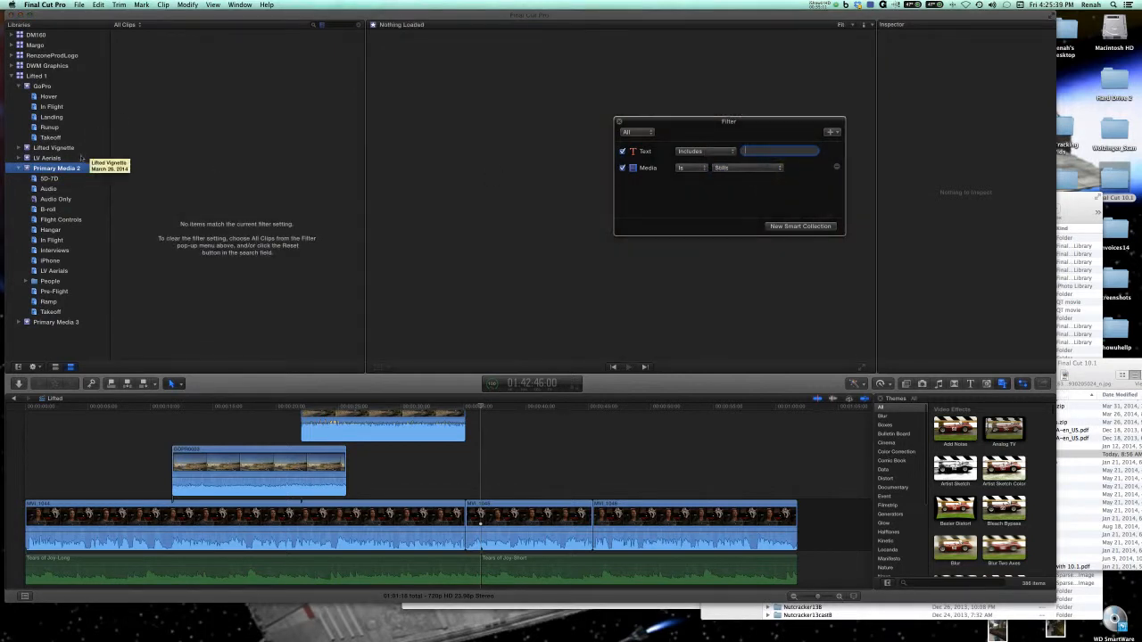
pyautogui.click(41, 78)
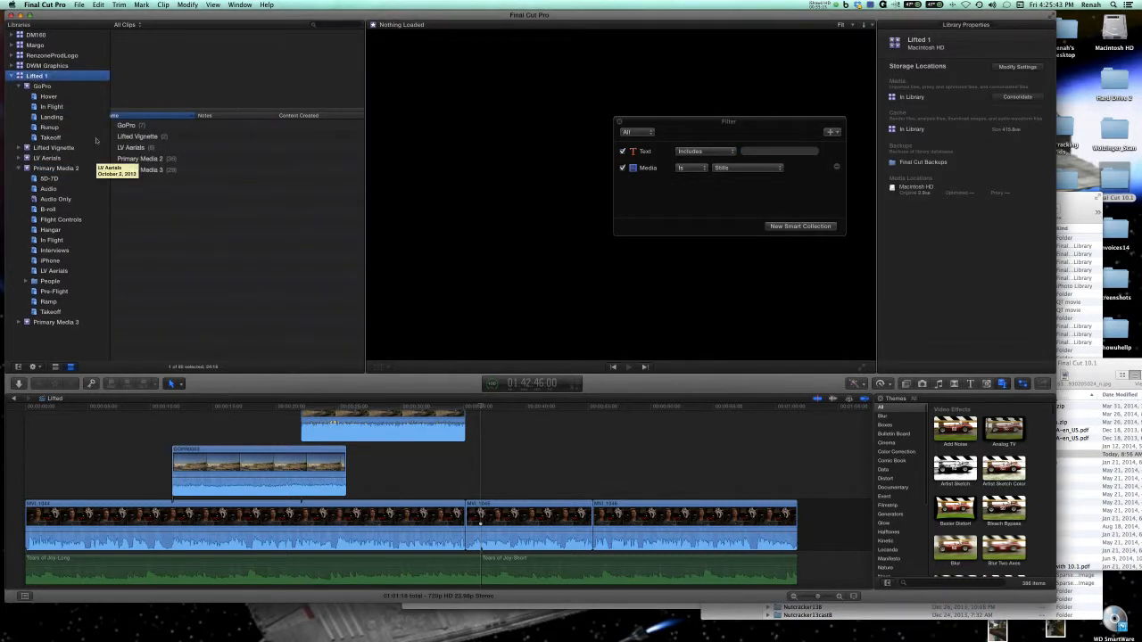
pyautogui.click(135, 129)
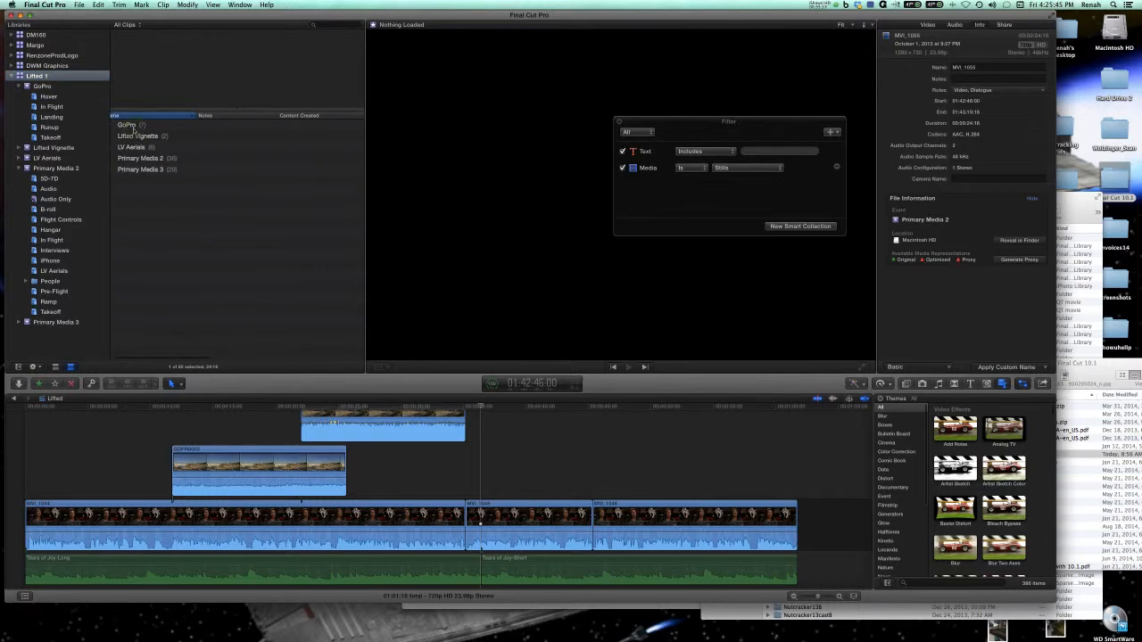
# Show the Lifted 1 clips as filmstrips, filtered by Audio Only media, and try to save the filter as a smart collection.
pyautogui.click(55, 366)
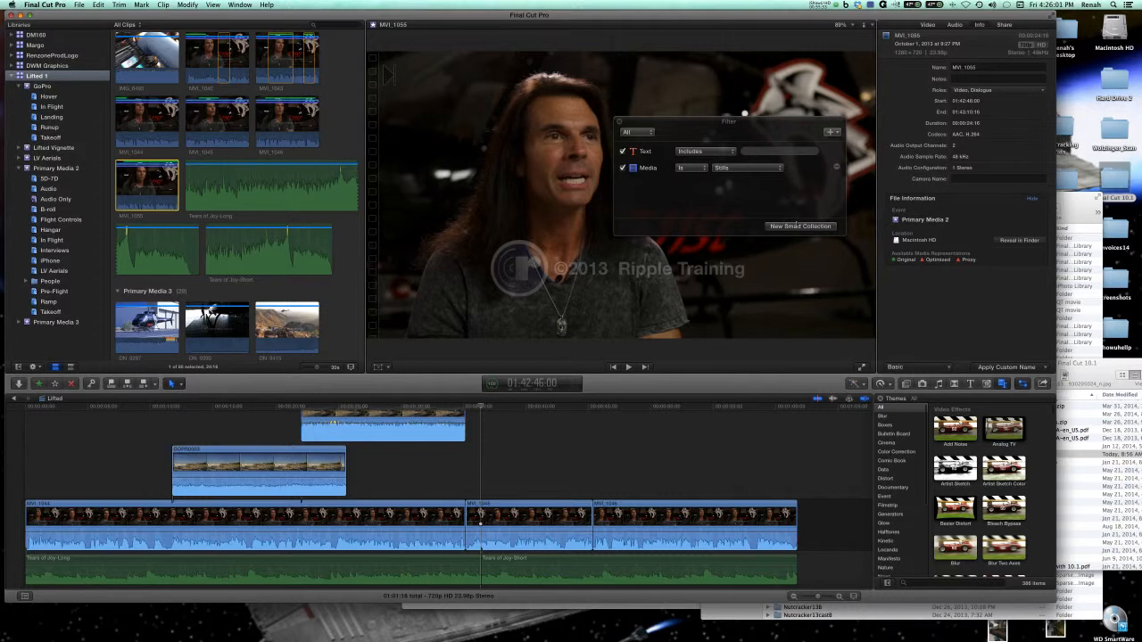
pyautogui.click(734, 166)
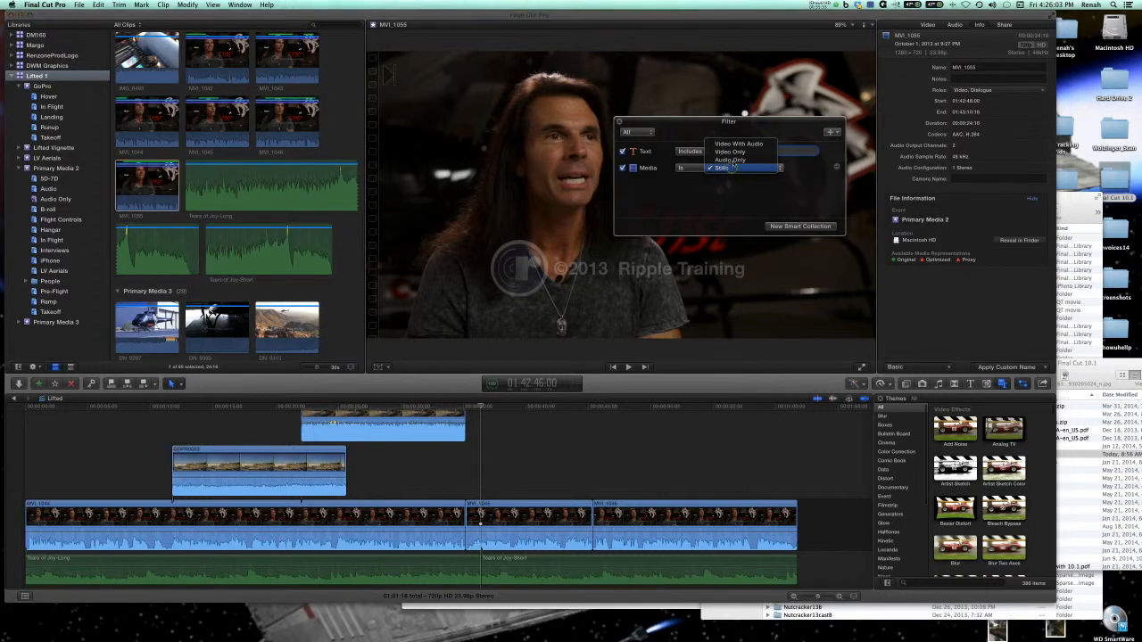
pyautogui.click(732, 161)
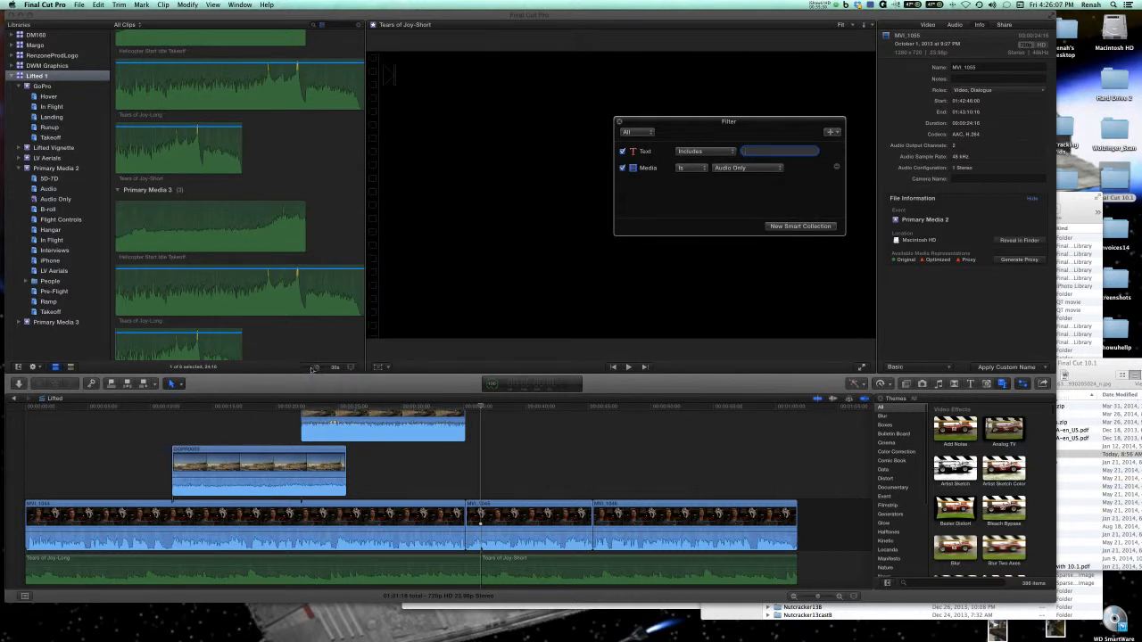
pyautogui.moveTo(314, 367); pyautogui.dragTo(307, 366)
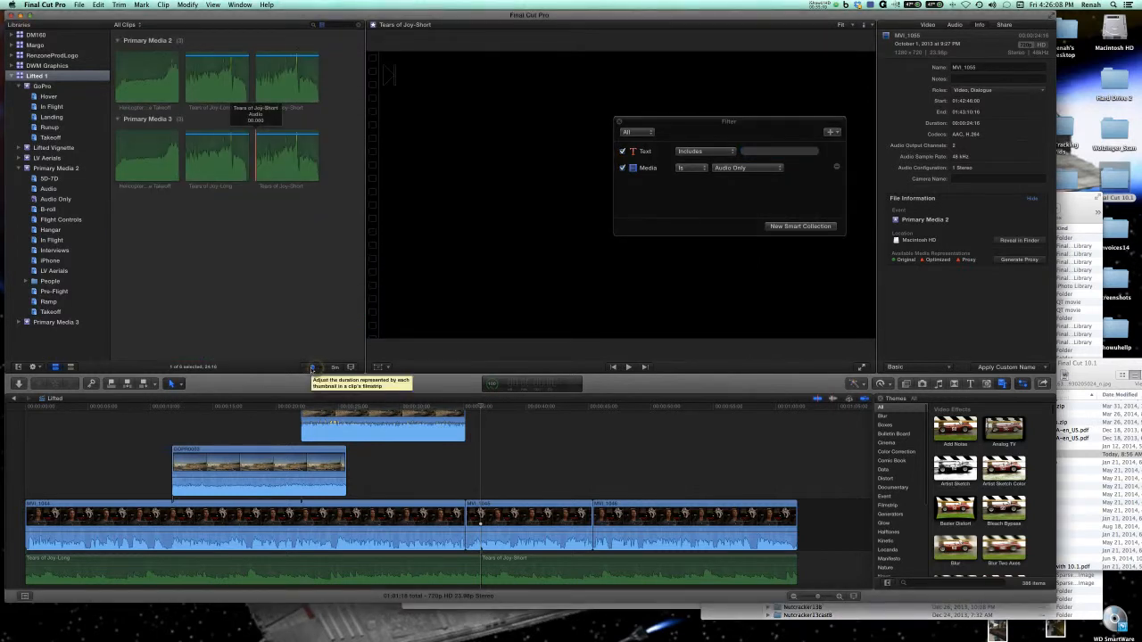
pyautogui.click(785, 227)
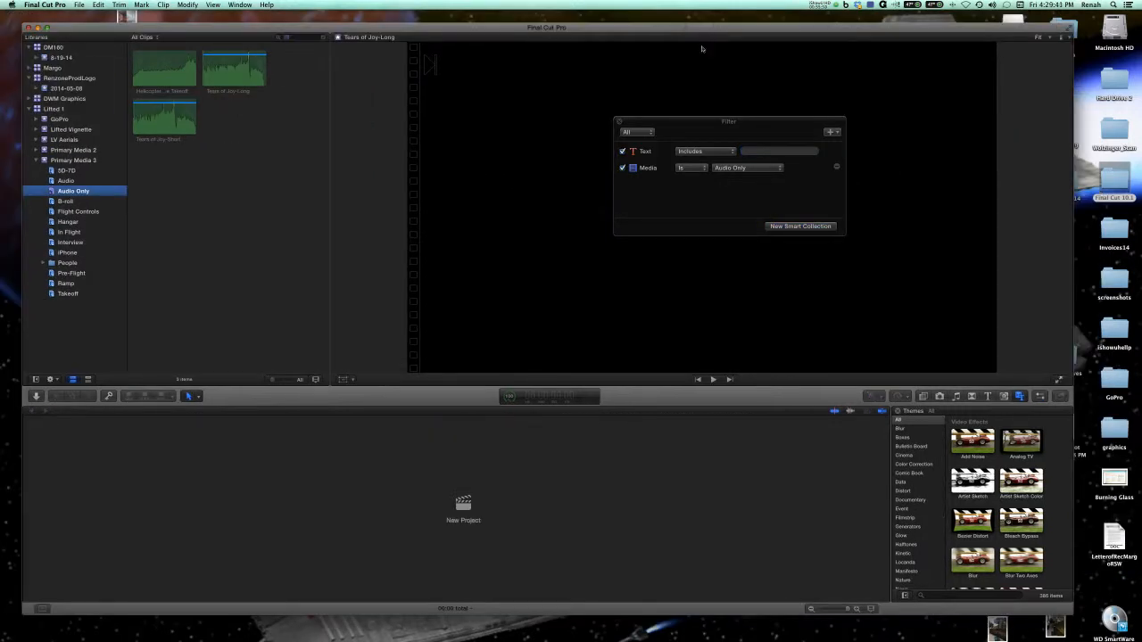
# Set the media rule to Stills and try to save it as a smart collection for the Lifted 1 library.
pyautogui.click(765, 167)
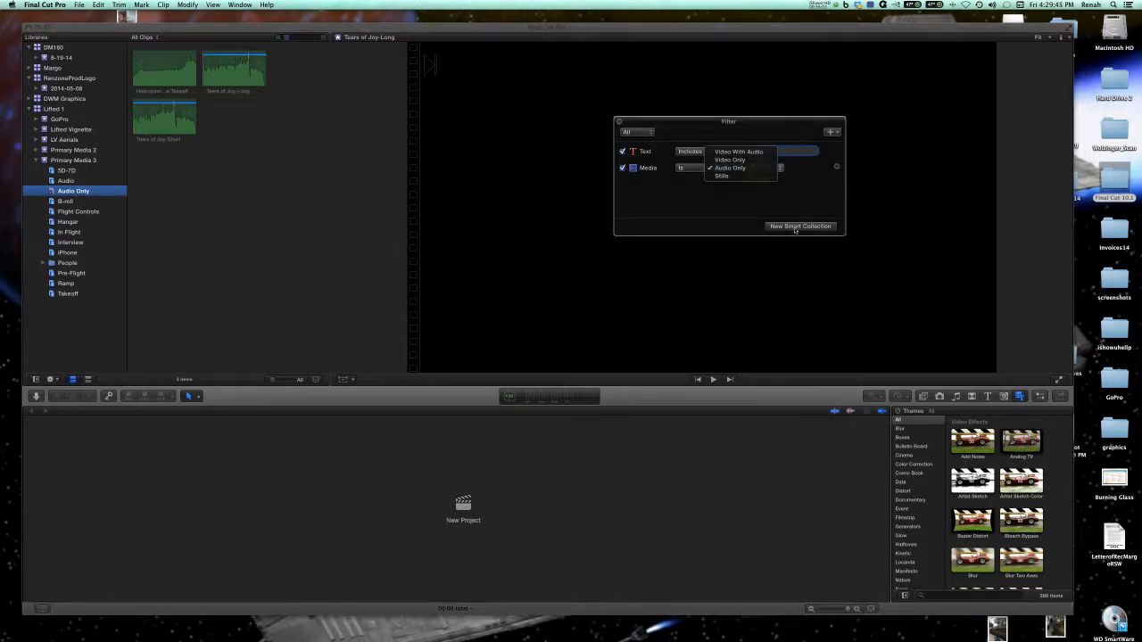
pyautogui.click(731, 204)
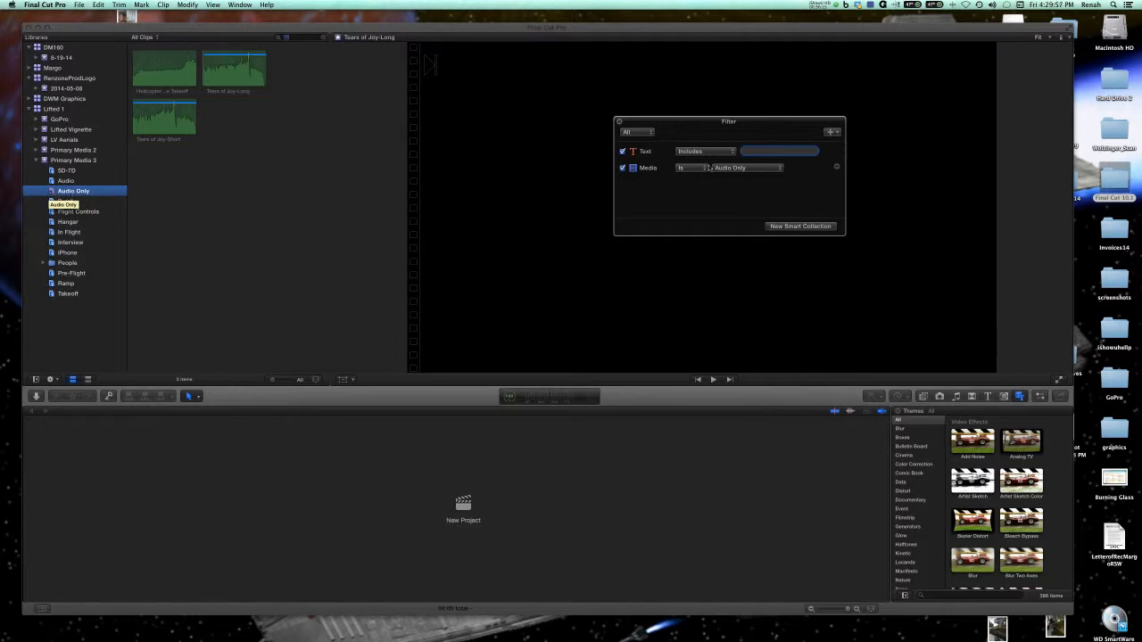
pyautogui.click(779, 168)
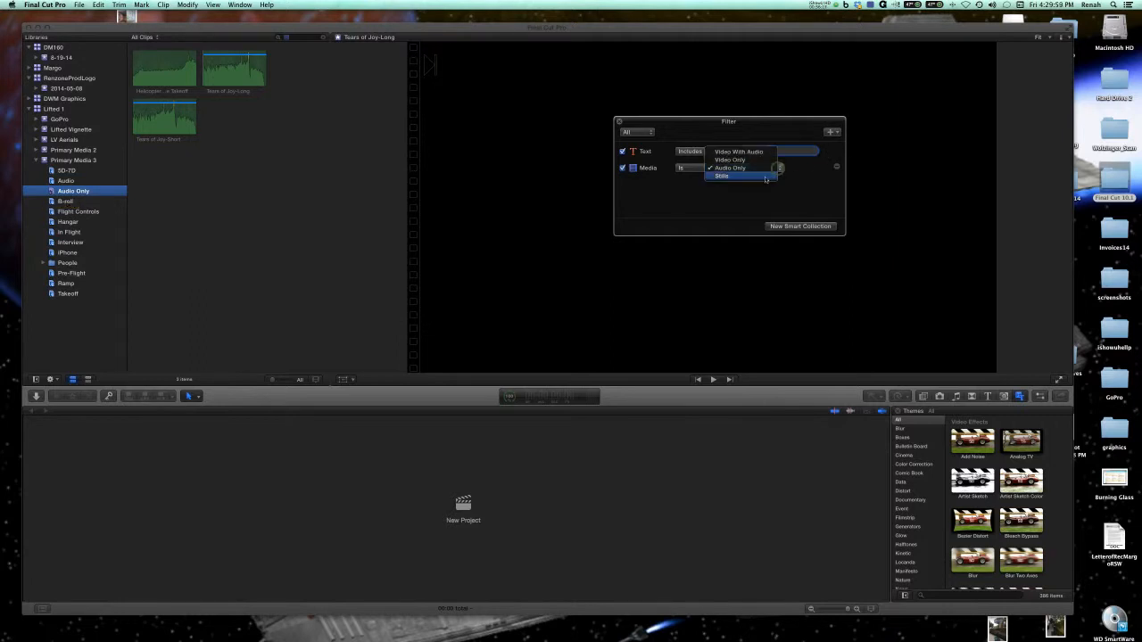
pyautogui.click(765, 178)
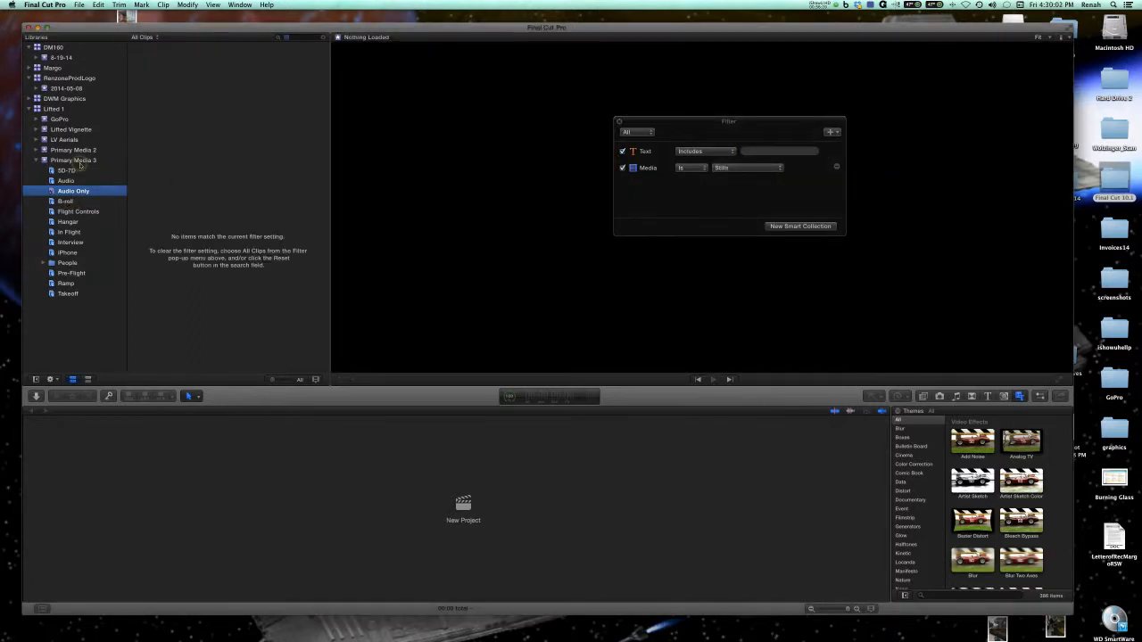
pyautogui.click(80, 163)
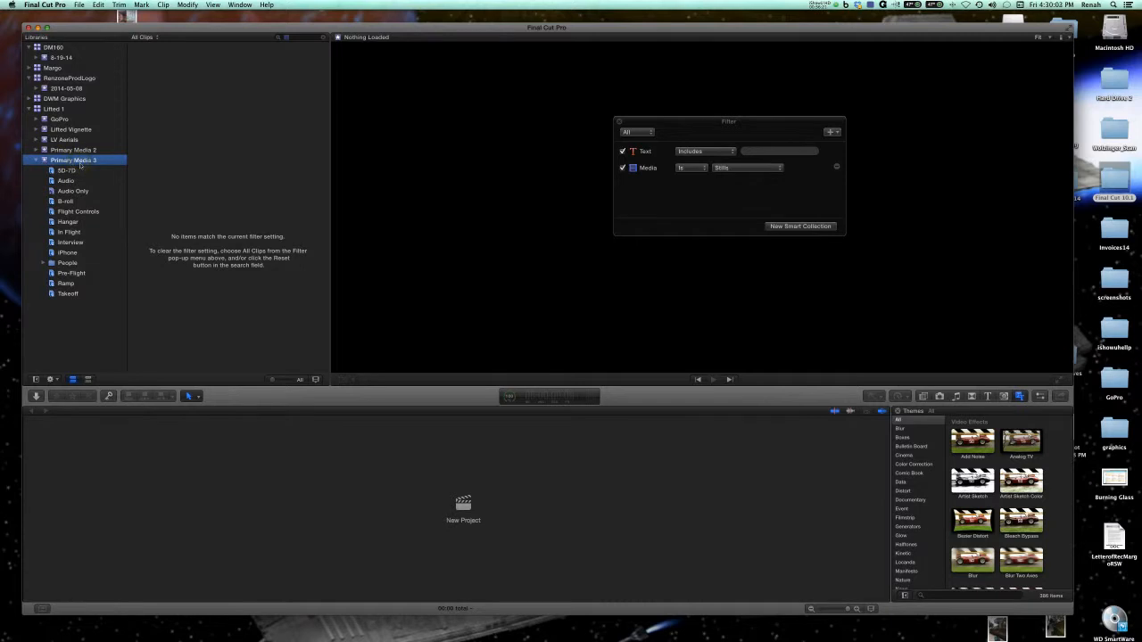
pyautogui.click(57, 109)
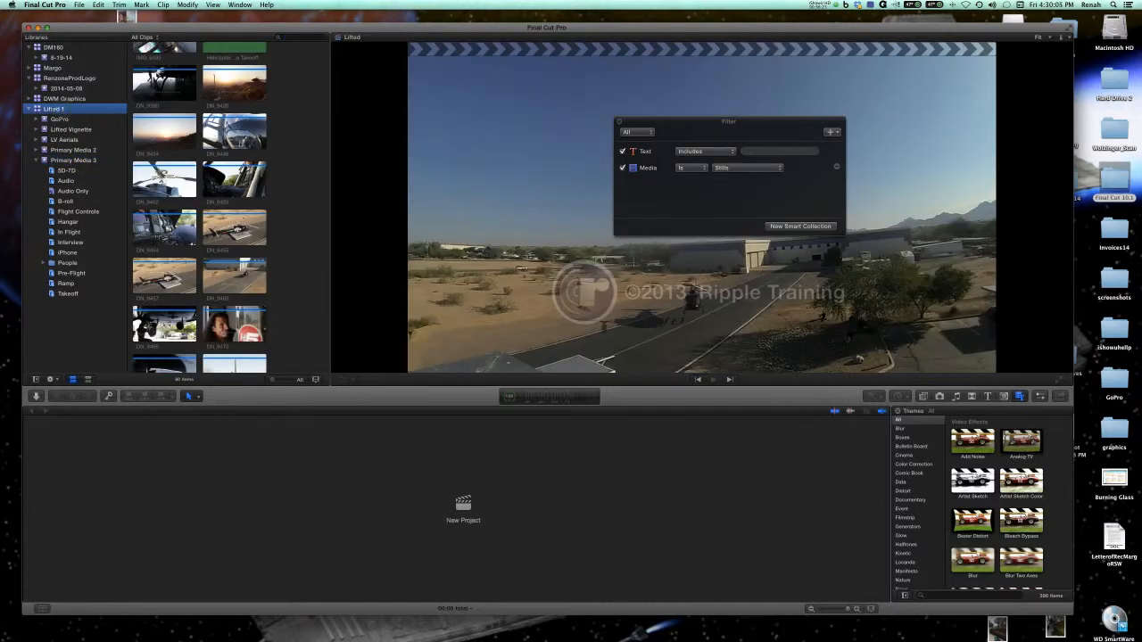
pyautogui.click(773, 227)
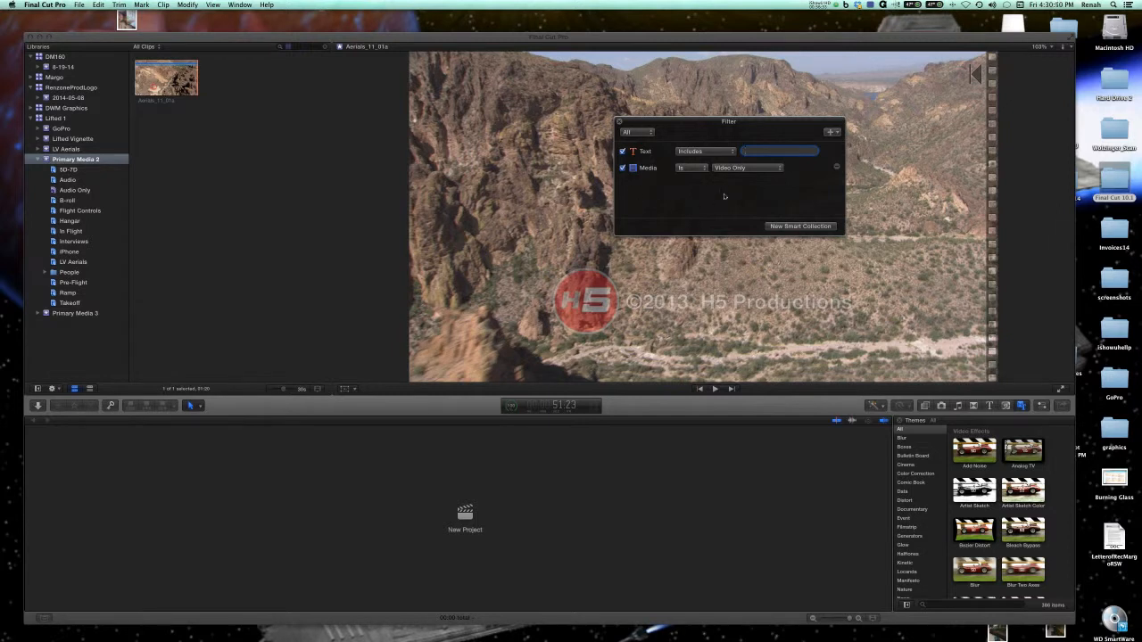
# Switch the Primary Media 2 media rule to Audio Only and back to Video Only to compare the matching clips.
pyautogui.click(747, 169)
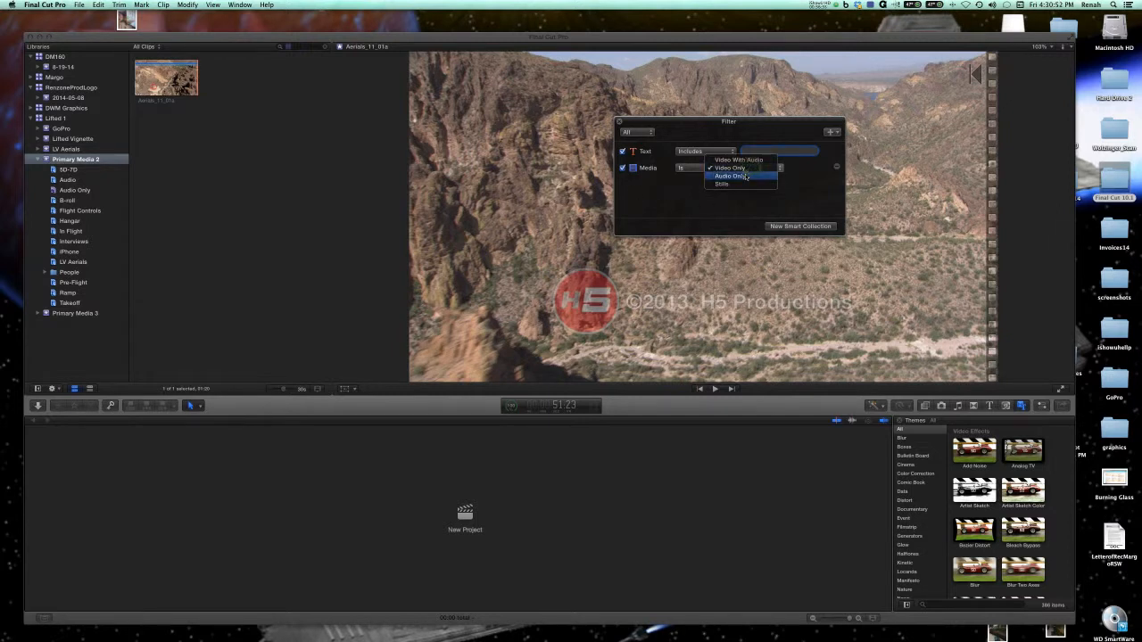
pyautogui.click(746, 176)
pyautogui.click(751, 169)
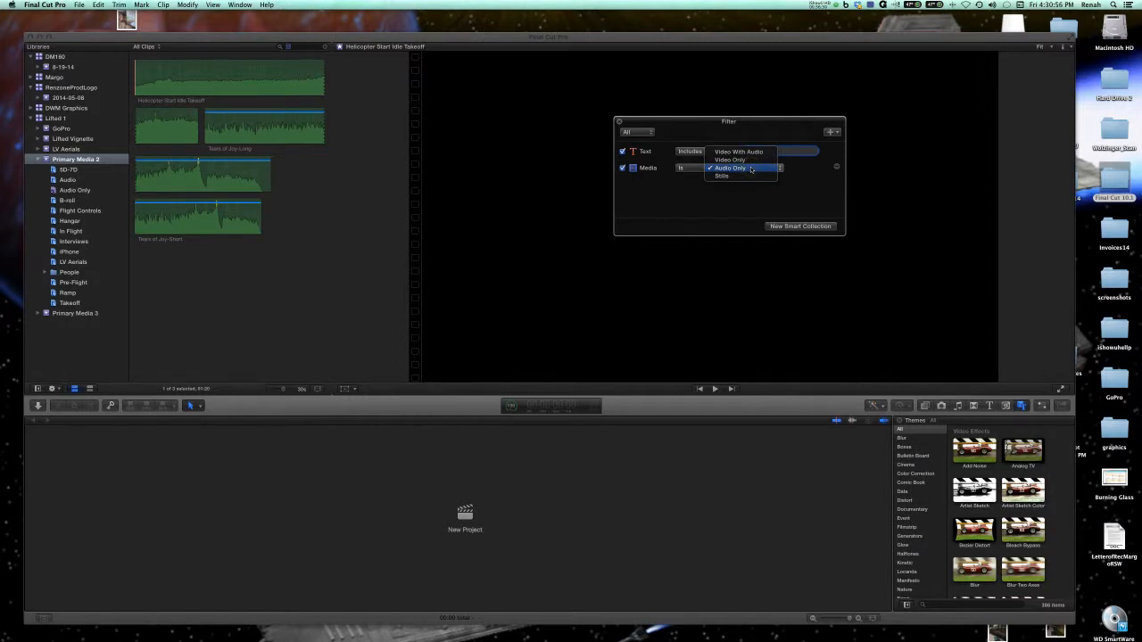
pyautogui.click(730, 160)
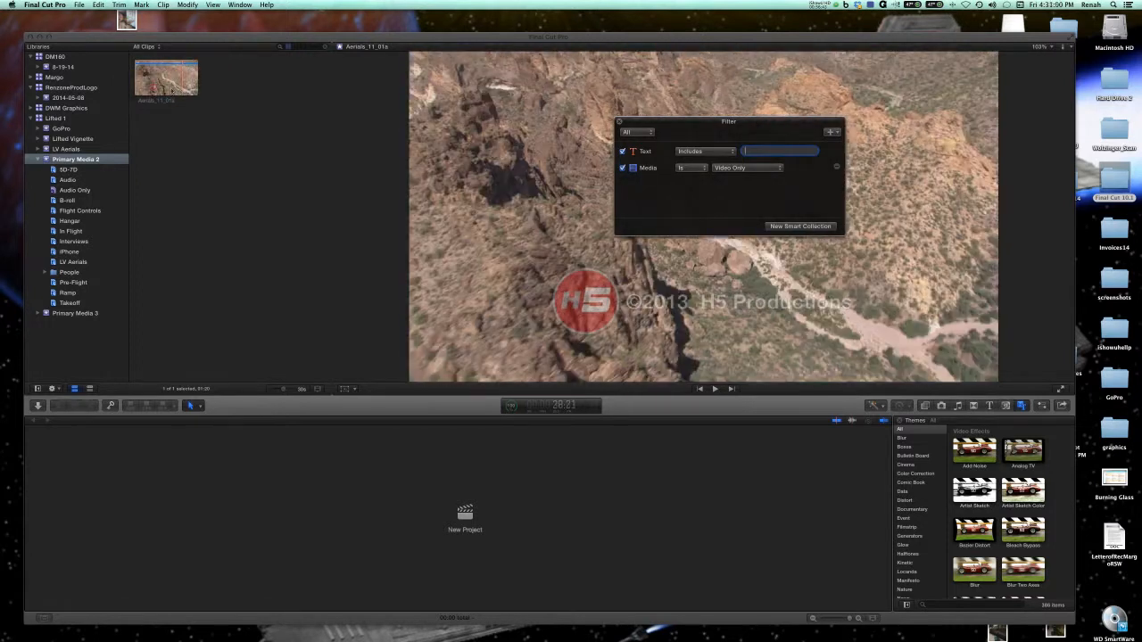
# Save the Video Only filter as a smart collection in Primary Media 2 and name it Video Only Overhead.
pyautogui.click(786, 226)
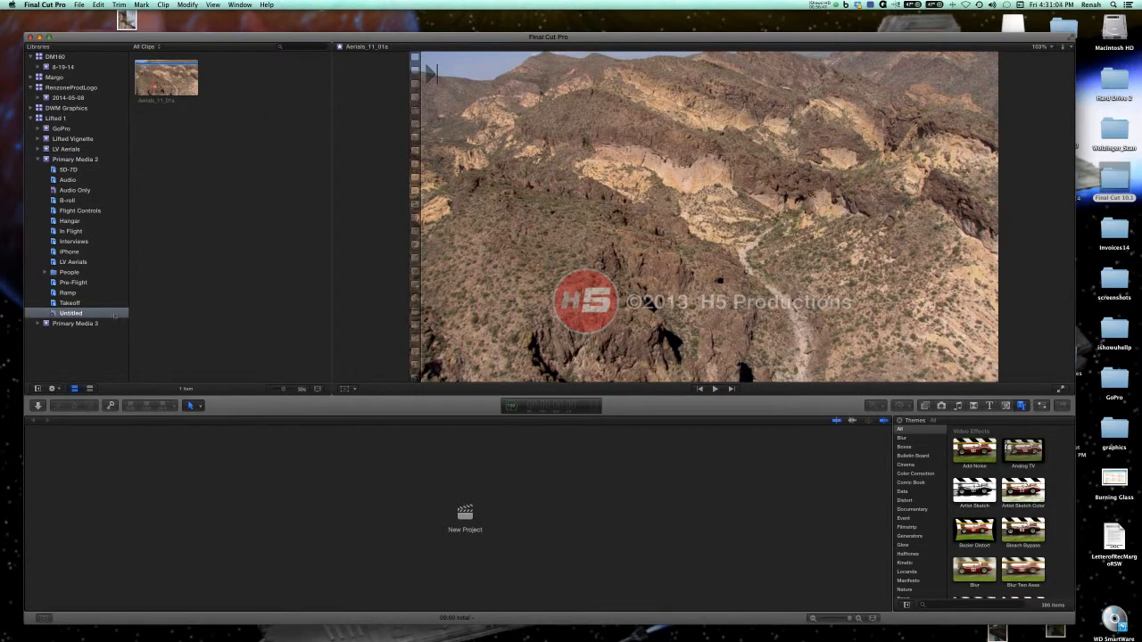
pyautogui.click(70, 315)
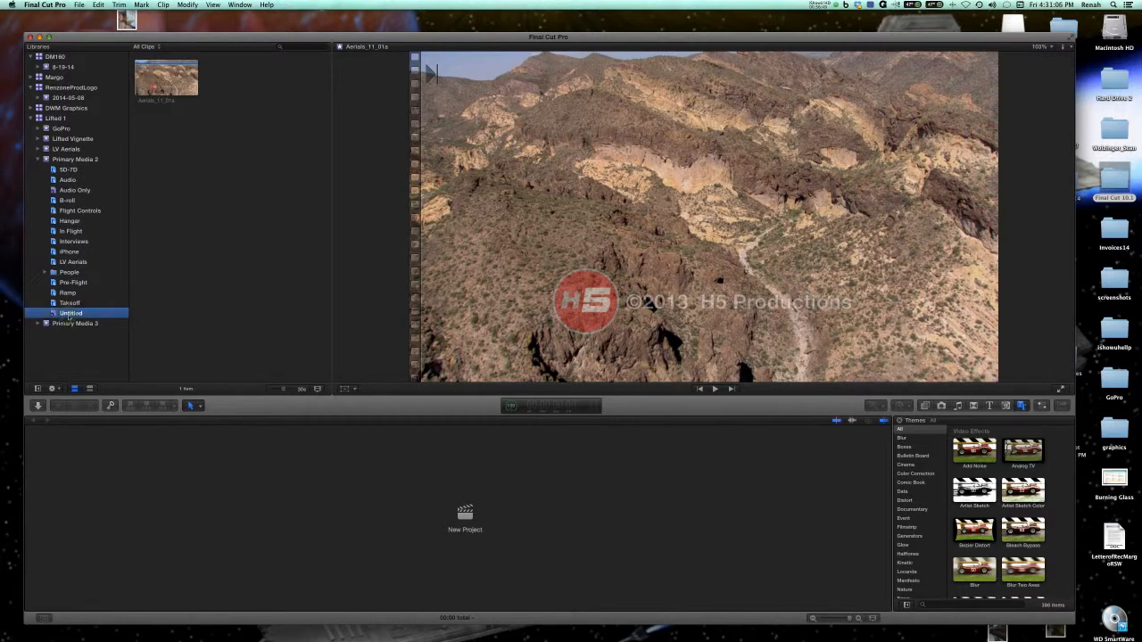
pyautogui.press('Return')
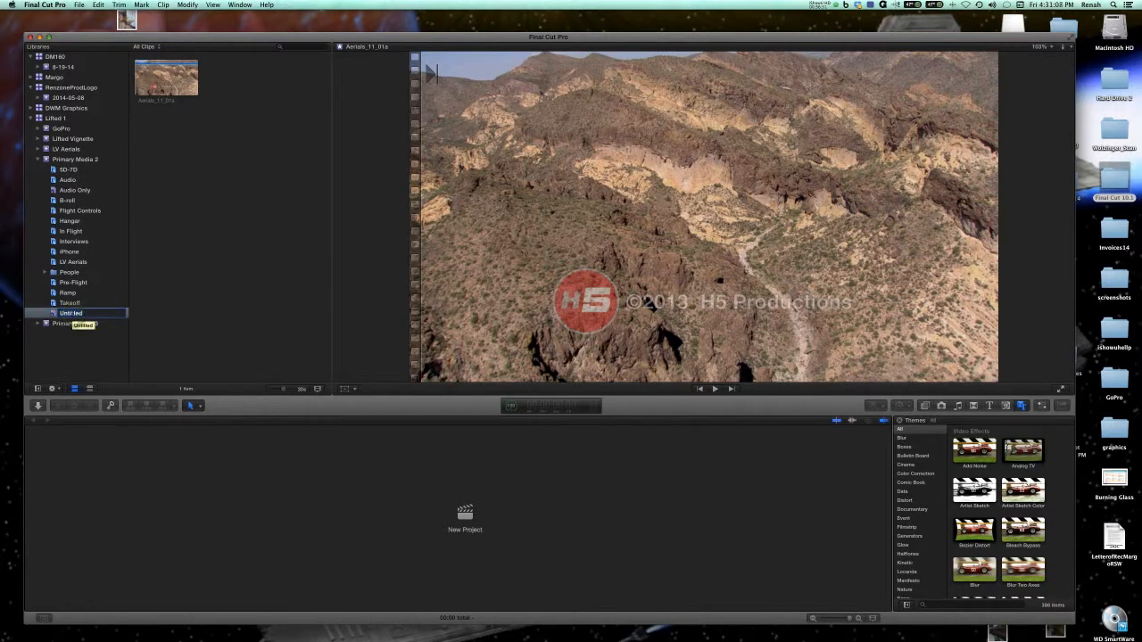
pyautogui.write('Video Only Overhead')
pyautogui.press('Return')
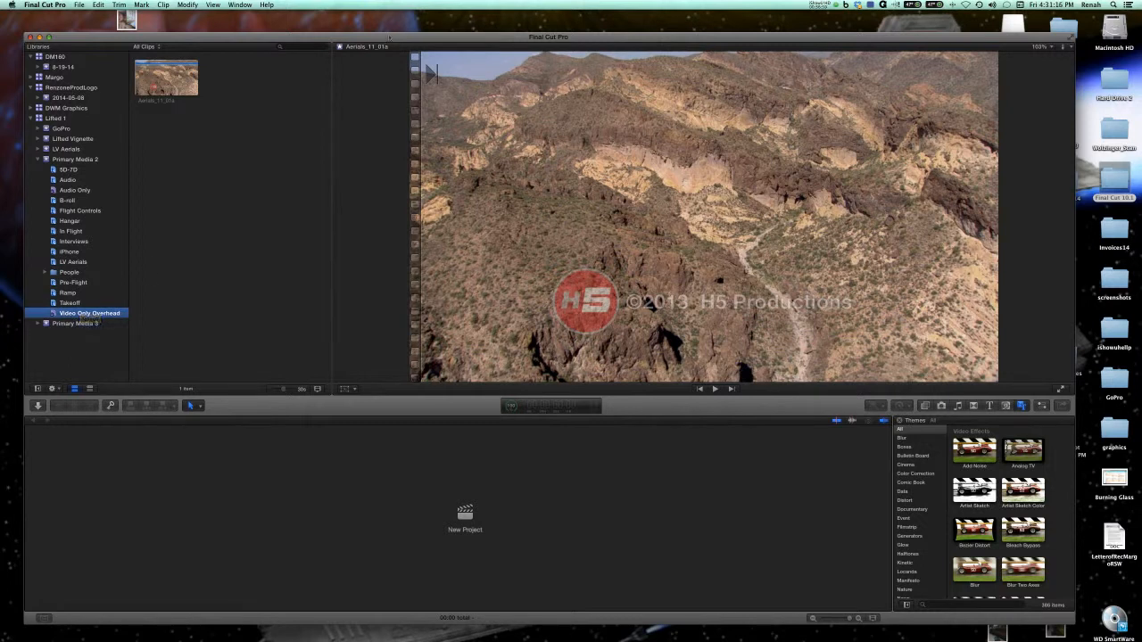
# Open the search filter, add a Ratings rule set to Favorites, and apply it to the Primary Media 2 event.
pyautogui.moveTo(389, 37); pyautogui.dragTo(387, 25)
pyautogui.click(278, 35)
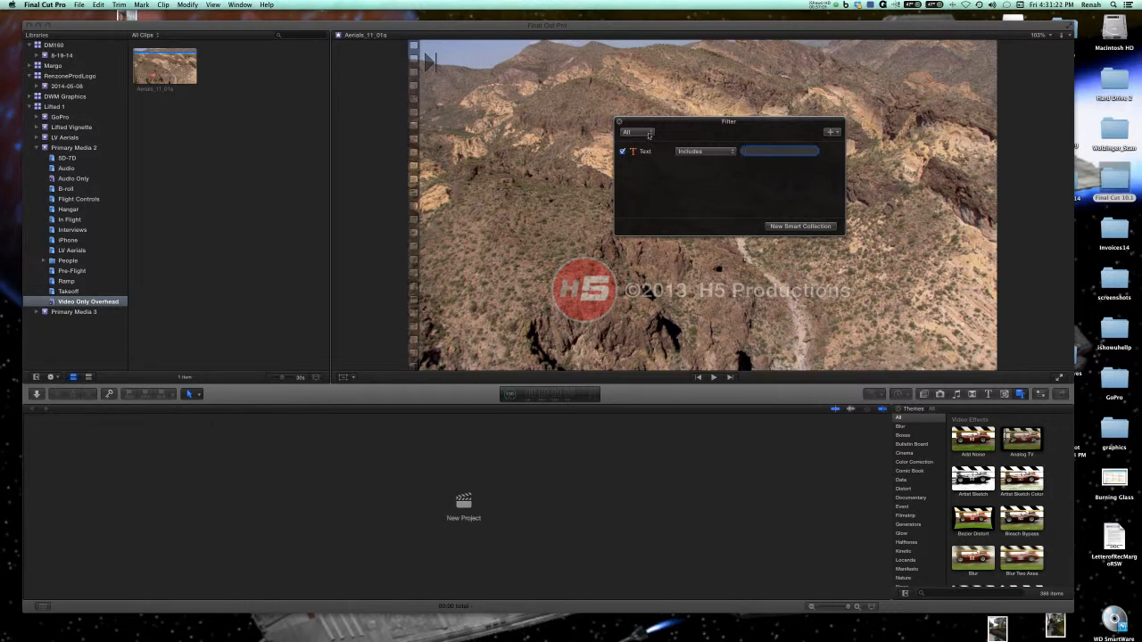
pyautogui.click(730, 153)
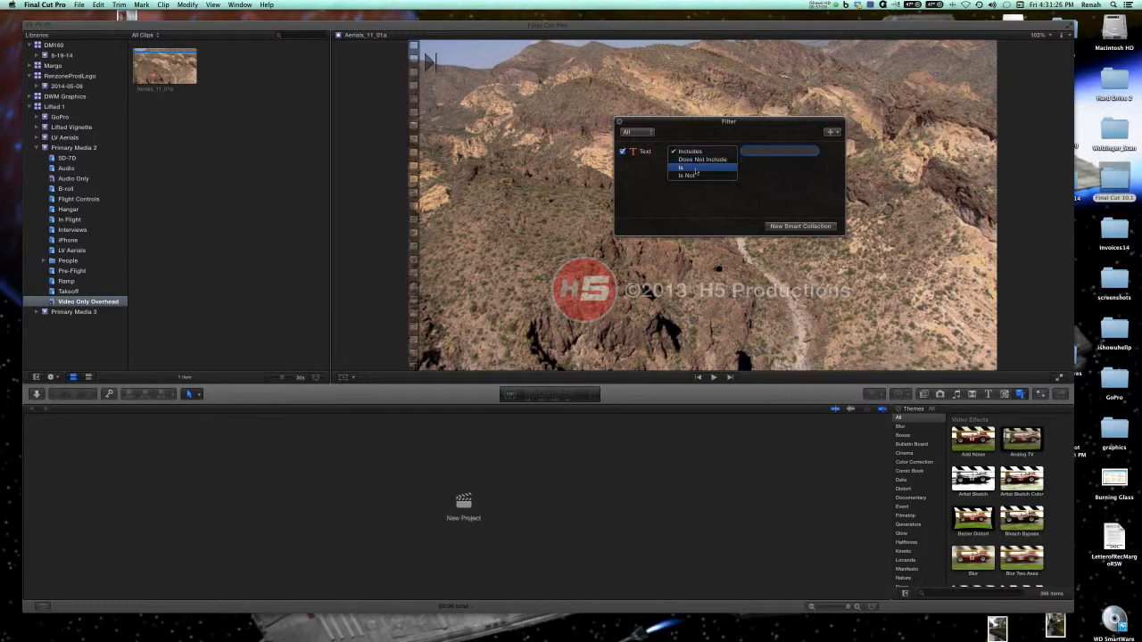
pyautogui.click(692, 136)
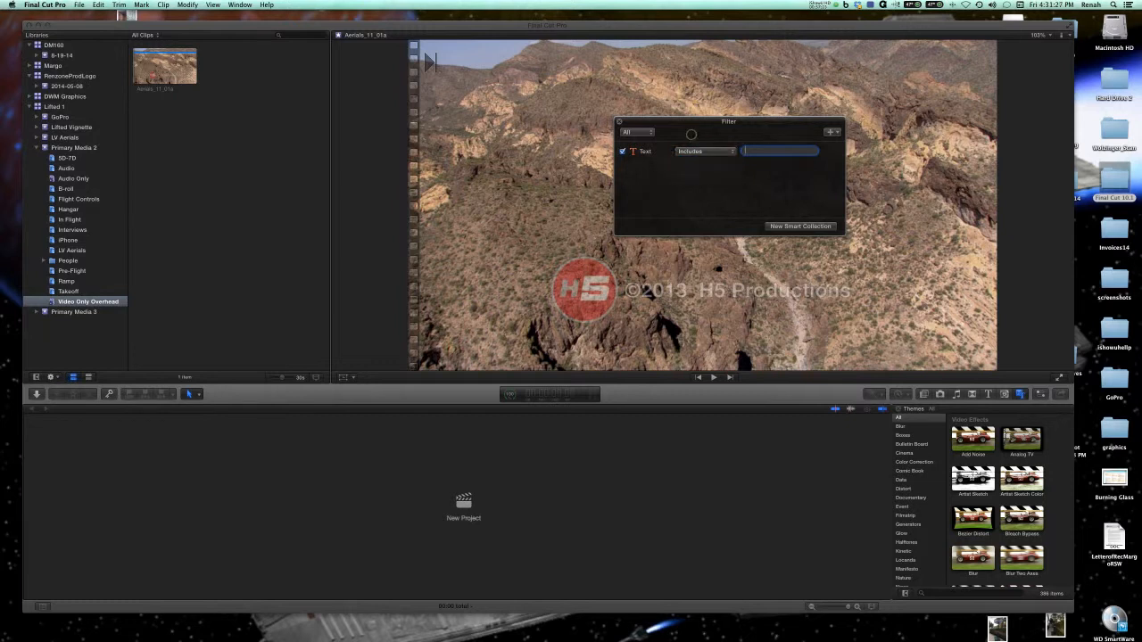
pyautogui.click(834, 134)
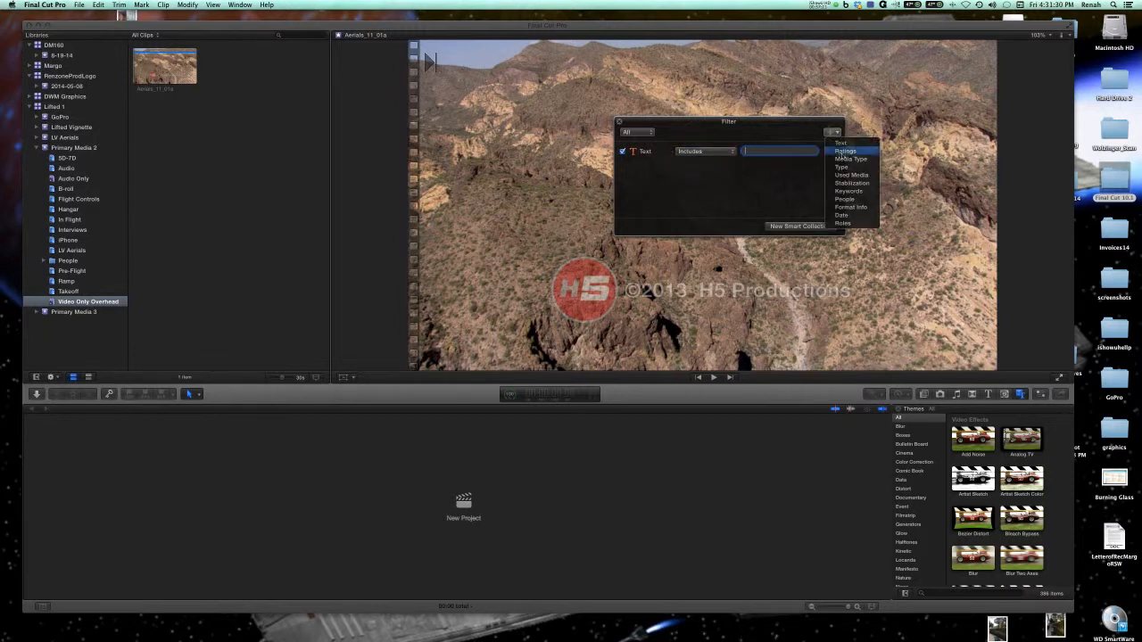
pyautogui.click(844, 151)
pyautogui.click(836, 134)
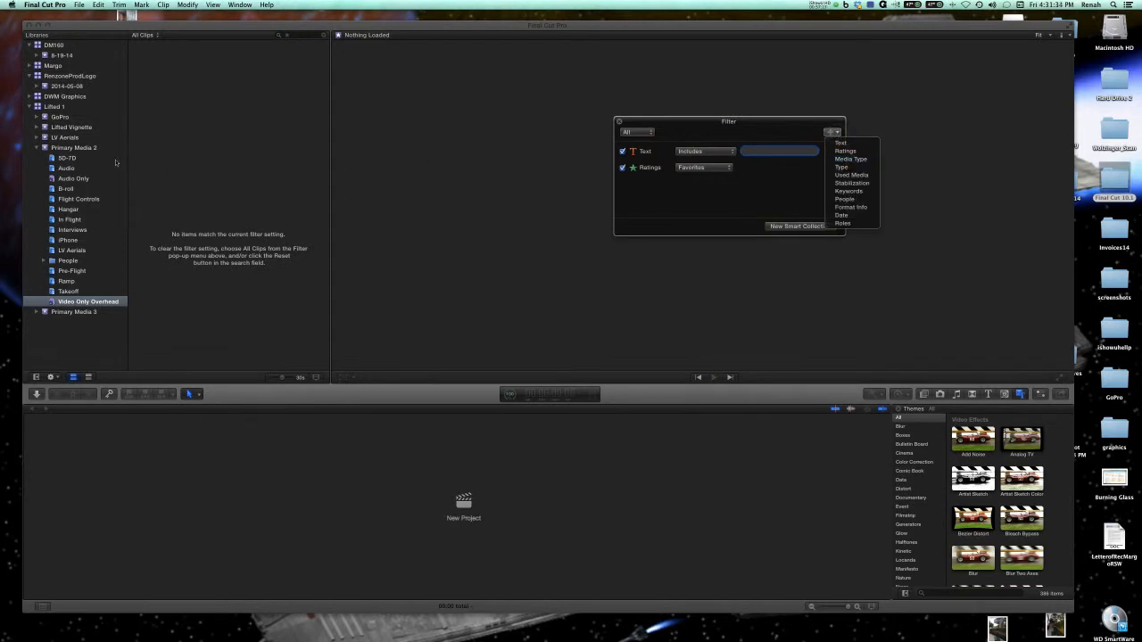
pyautogui.click(86, 150)
pyautogui.click(86, 148)
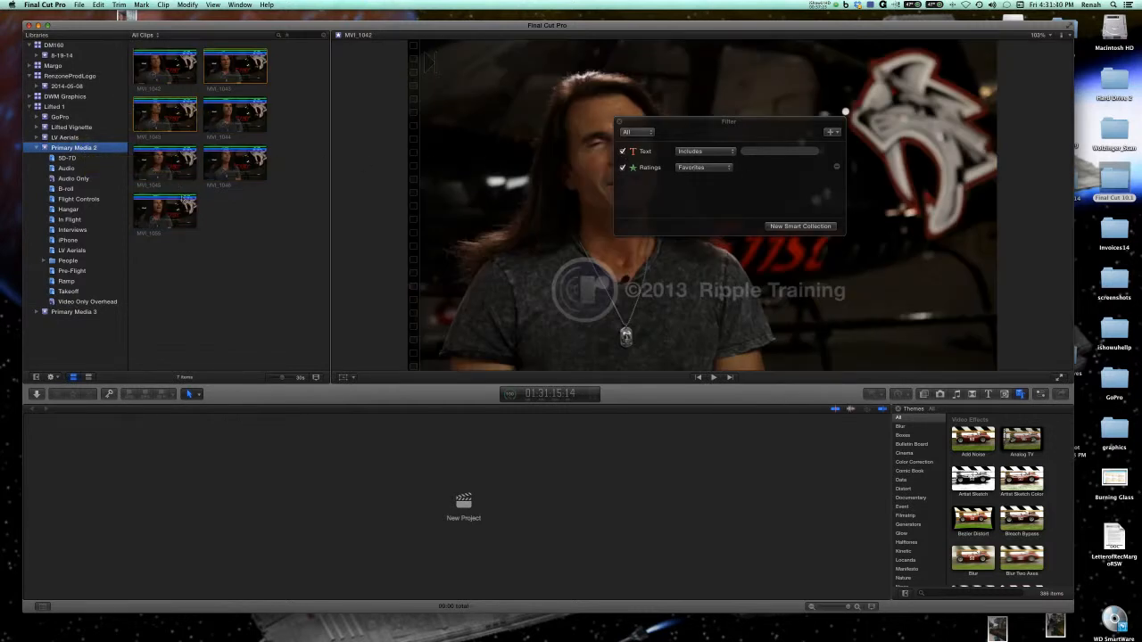
# Save the ratings filter as a new smart collection named Favorites.
pyautogui.click(814, 227)
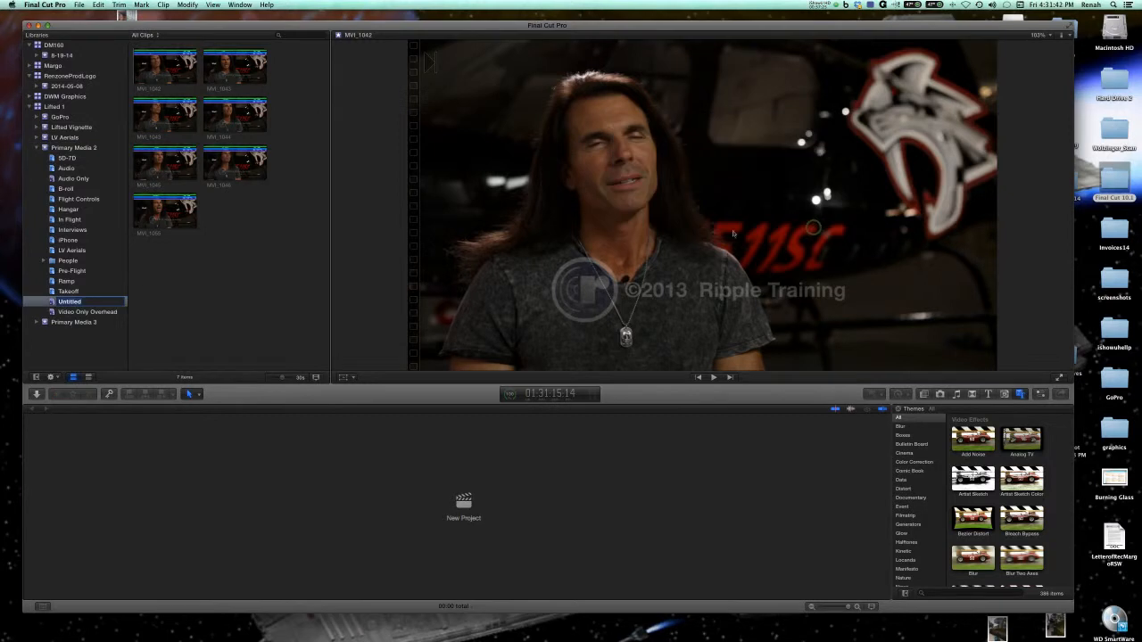
pyautogui.write('Favorites')
pyautogui.press('Return')
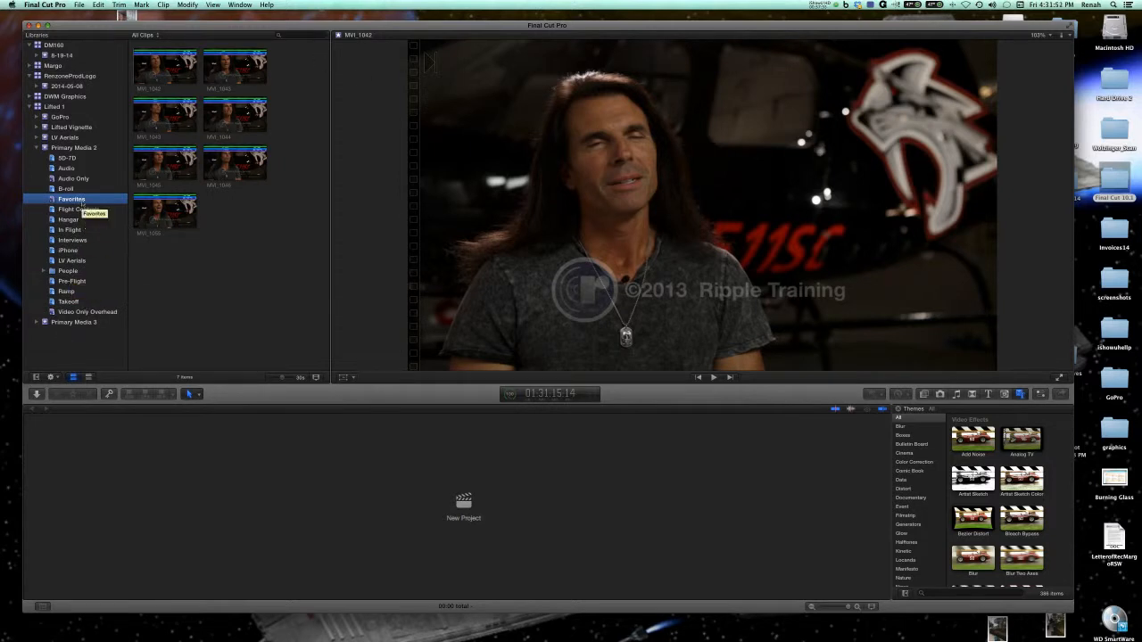
# Try a Type rule set to Audition in the search filter, review the other clip types, and clear the filter.
pyautogui.click(278, 37)
pyautogui.click(831, 131)
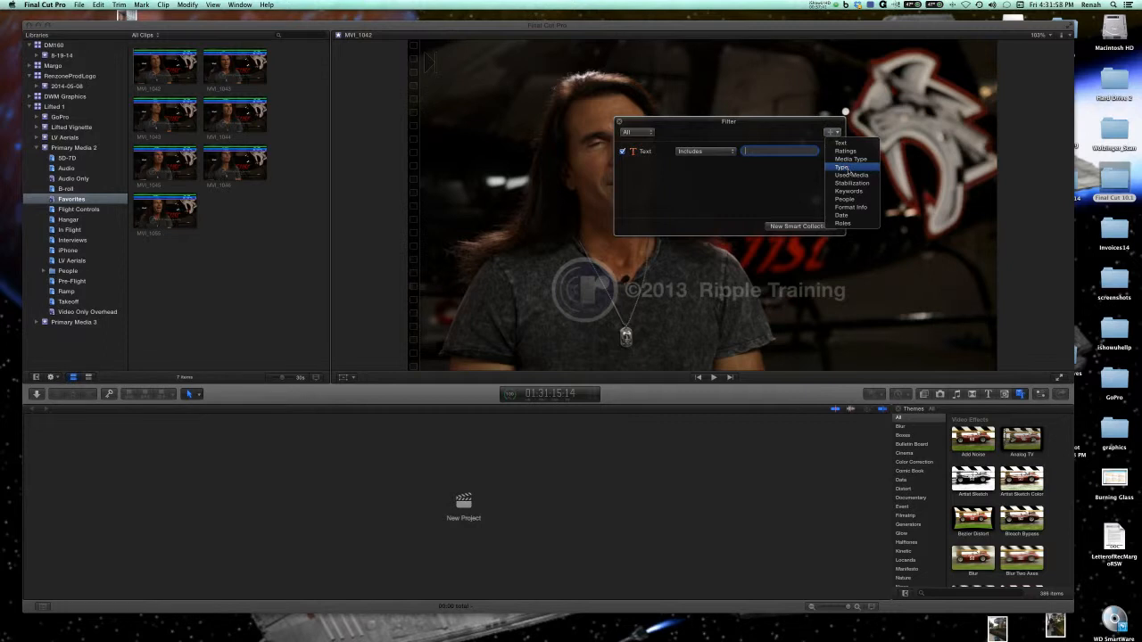
pyautogui.click(848, 167)
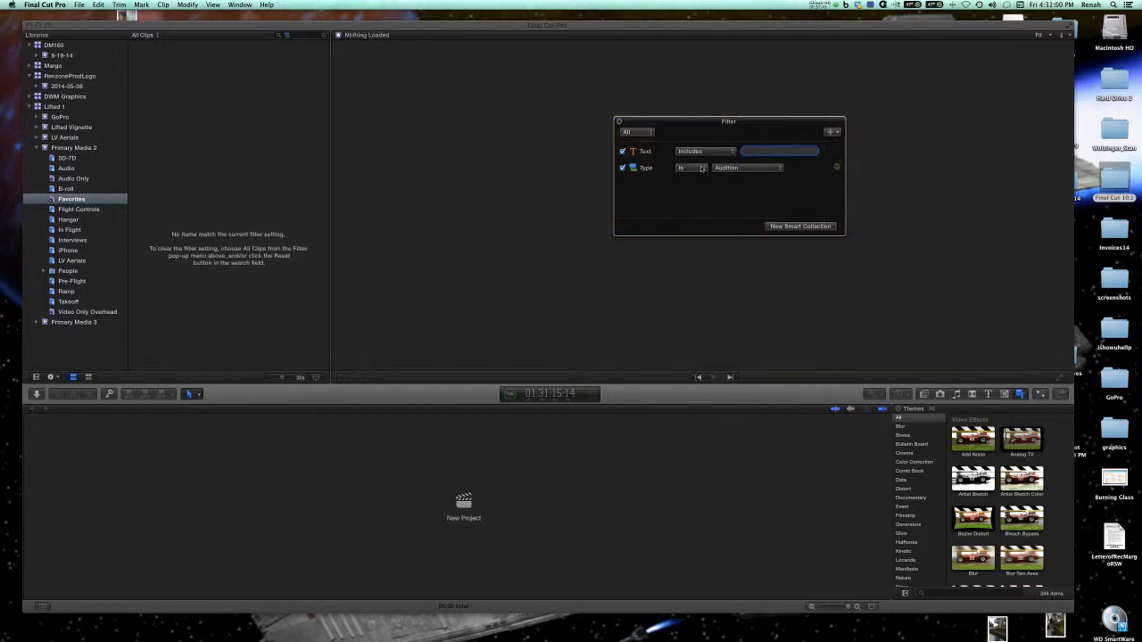
pyautogui.click(739, 168)
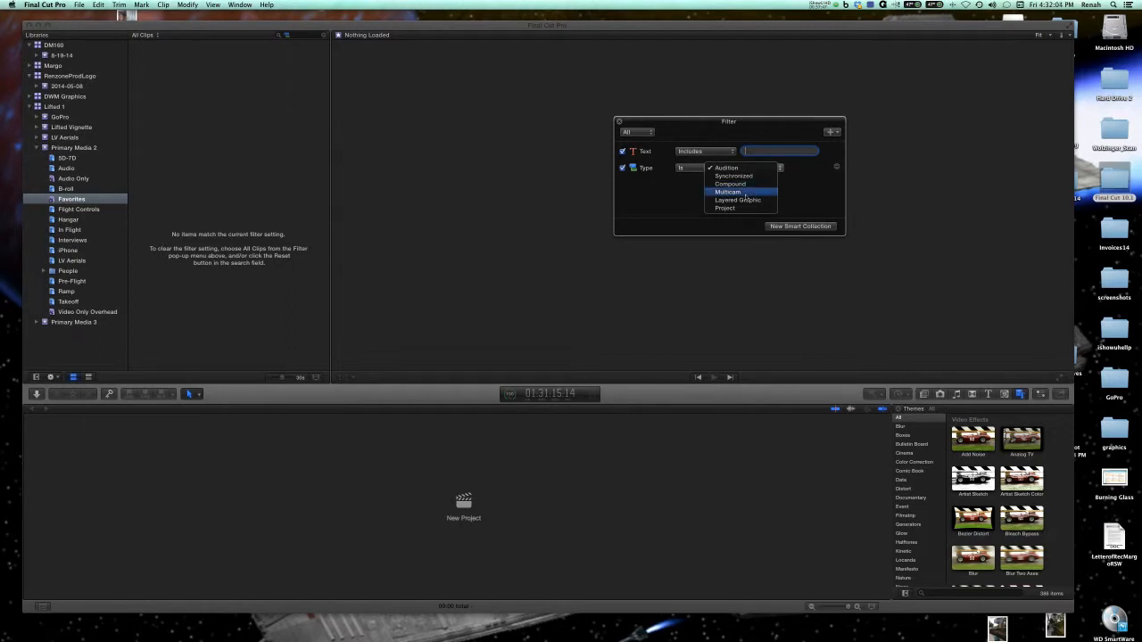
pyautogui.click(804, 181)
pyautogui.click(618, 123)
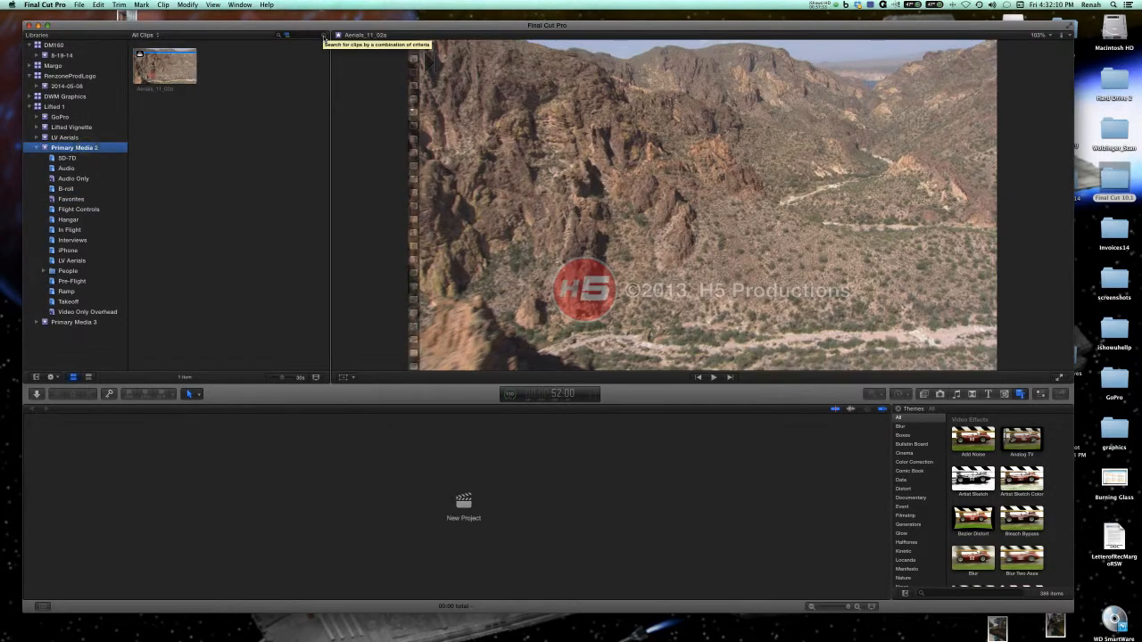
pyautogui.click(323, 36)
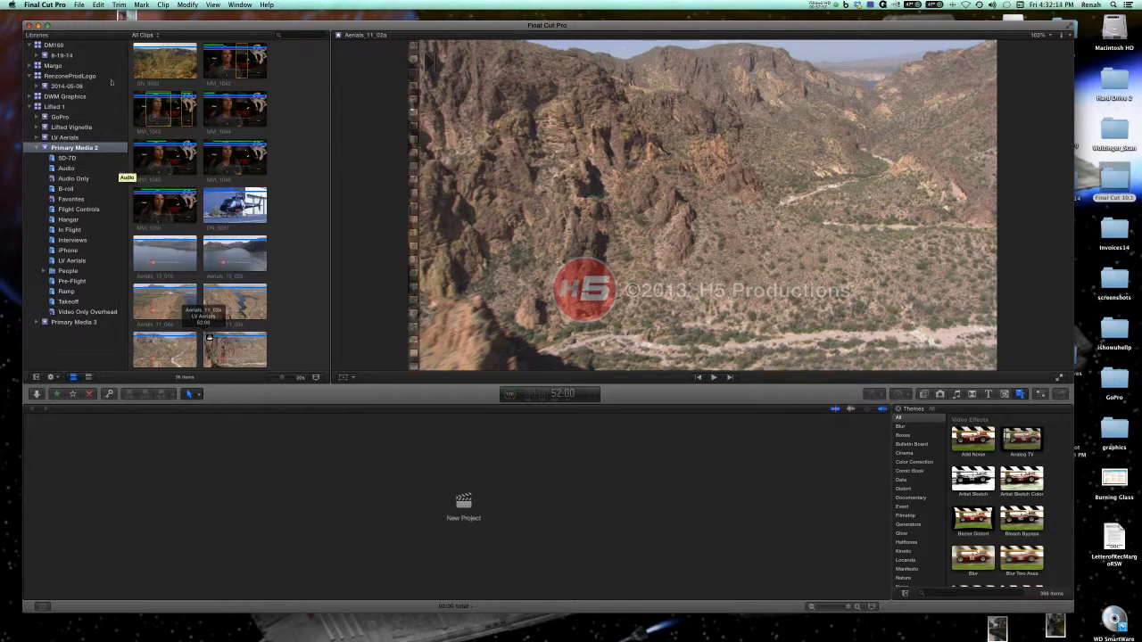
# Create an empty smart collection in the Primary Media 2 event and name it Cars.
pyautogui.click(80, 5)
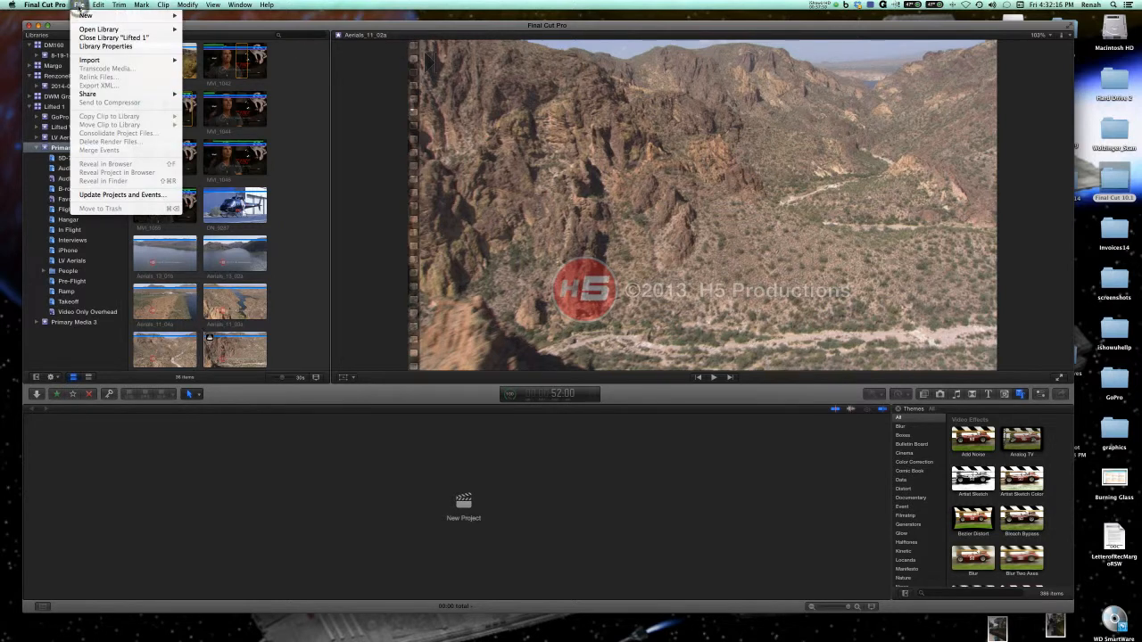
pyautogui.moveTo(82, 16)
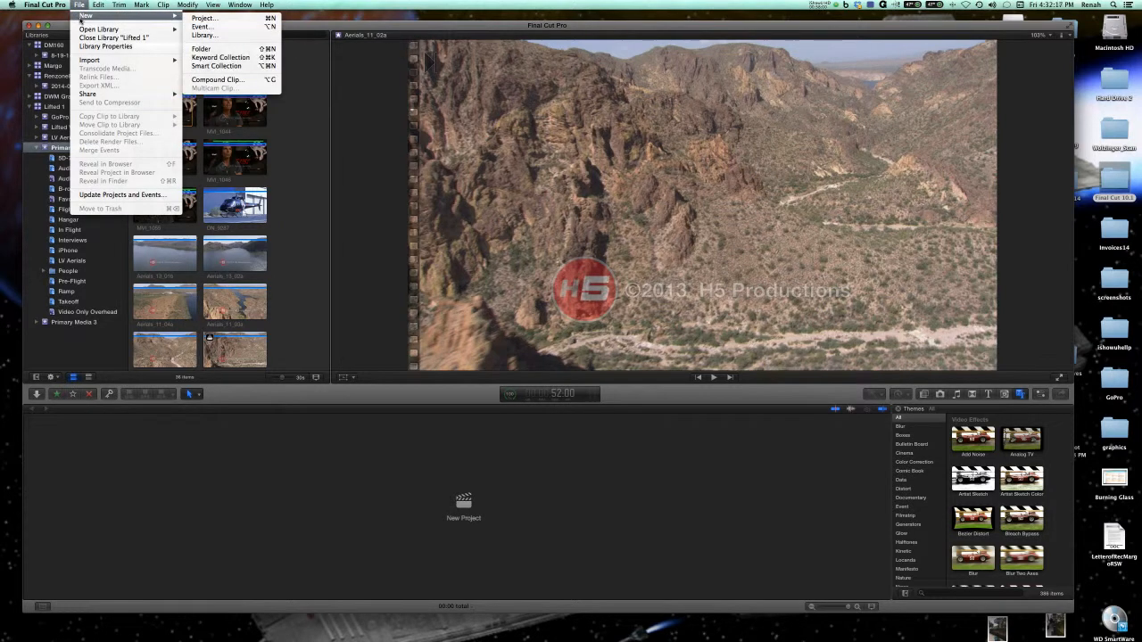
pyautogui.click(216, 66)
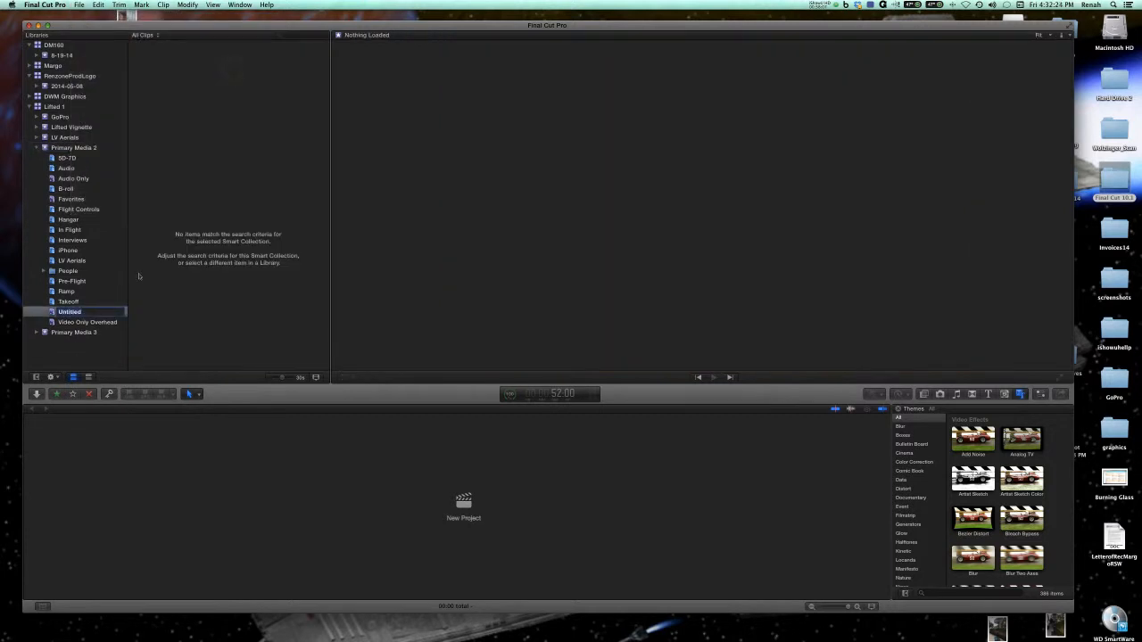
pyautogui.write('Cars')
pyautogui.press('Return')
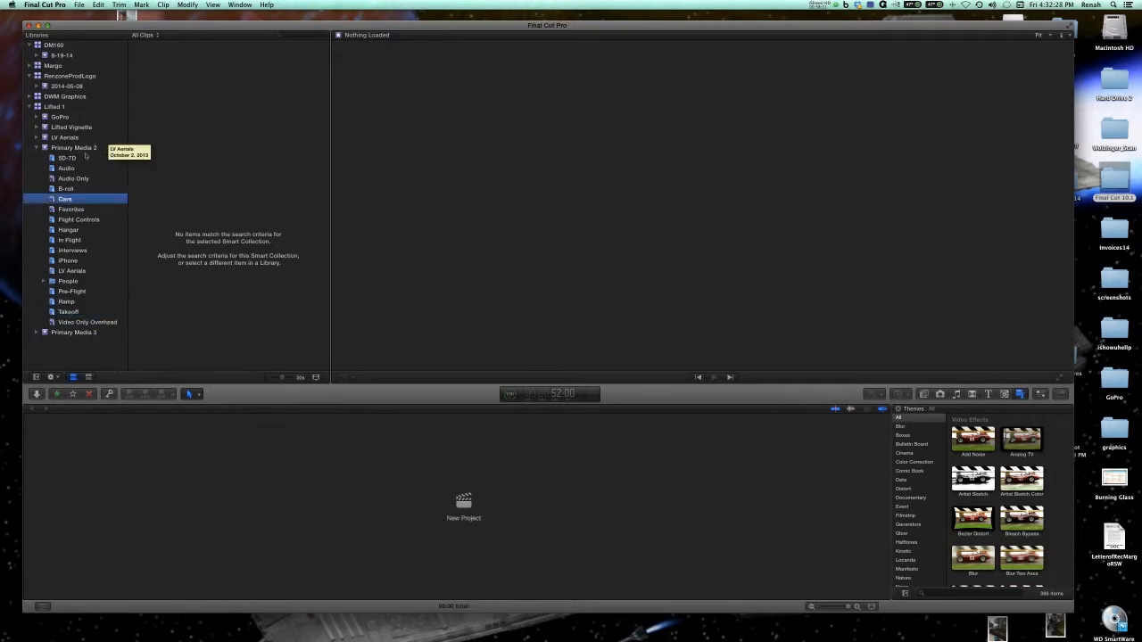
# Open the search filter for the Primary Media 2 event and add a Keywords rule.
pyautogui.click(71, 149)
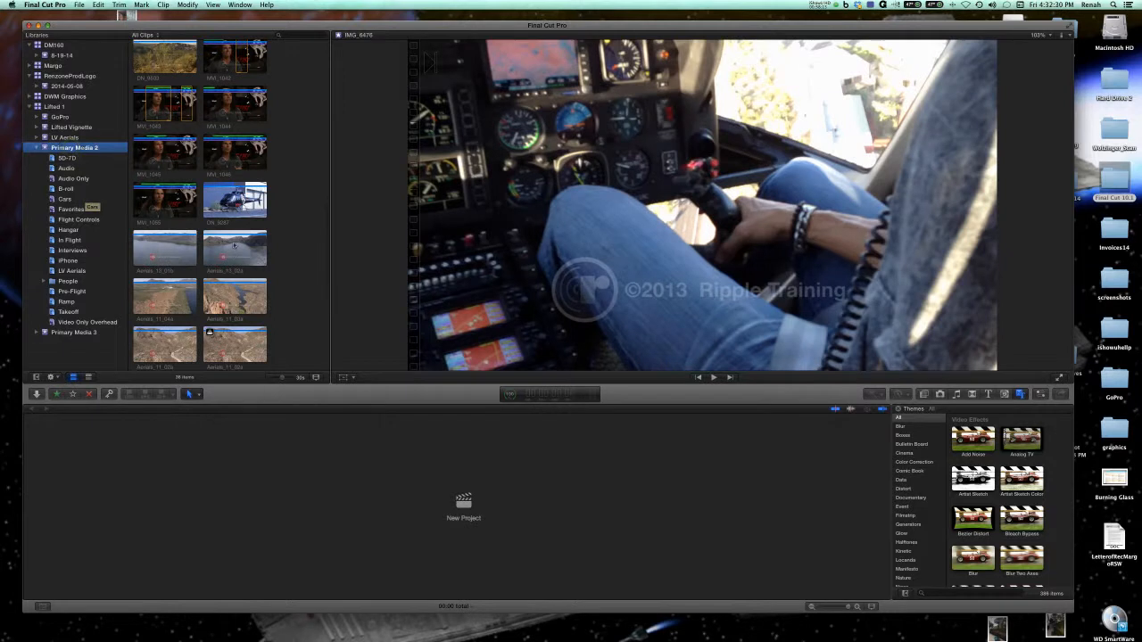
pyautogui.scroll(-2, 209, 230)
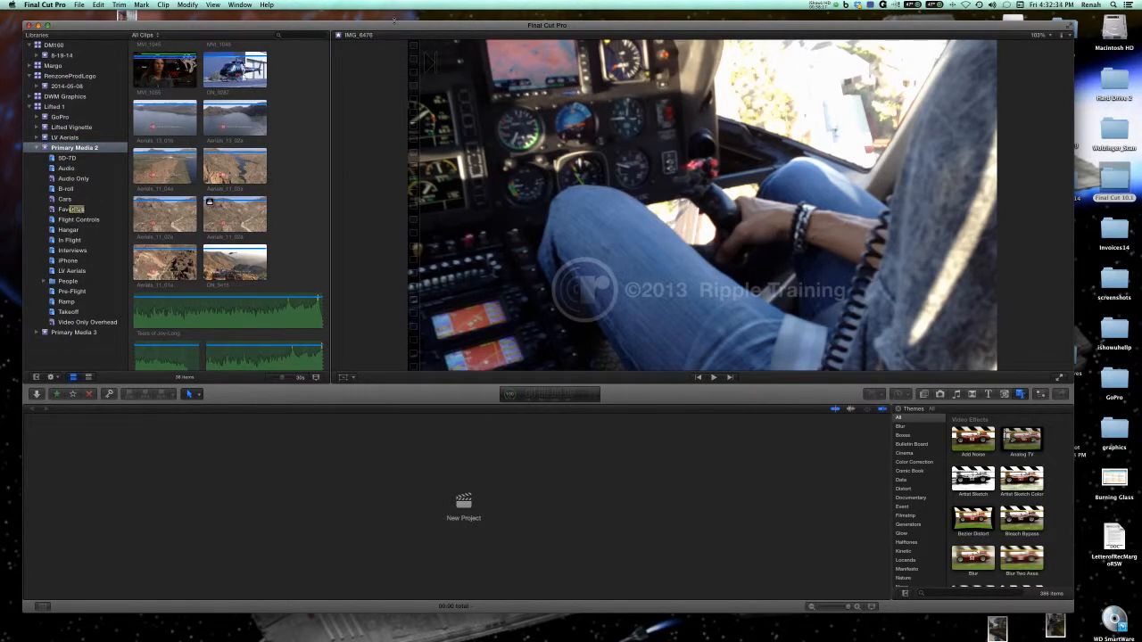
pyautogui.moveTo(395, 26); pyautogui.dragTo(390, 22)
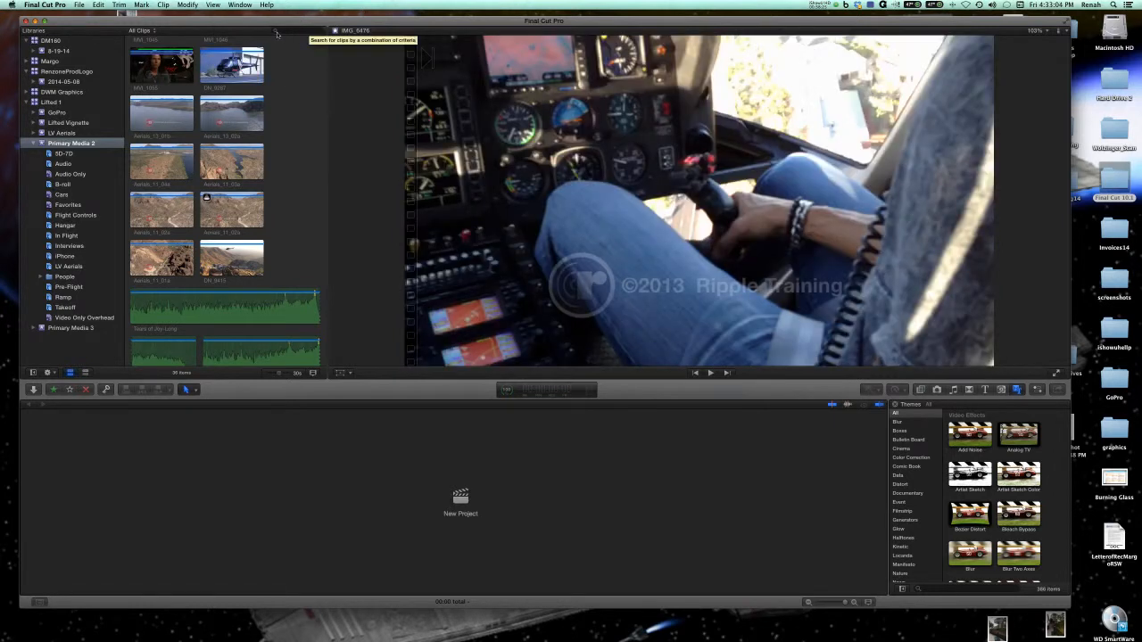
pyautogui.click(276, 30)
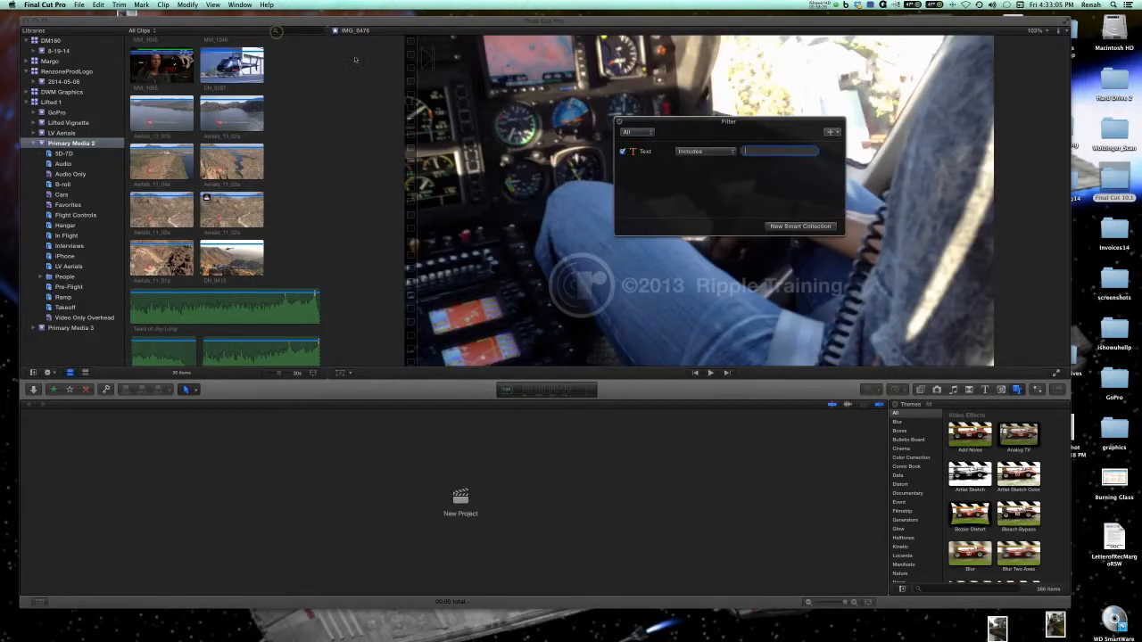
pyautogui.click(832, 134)
pyautogui.click(847, 191)
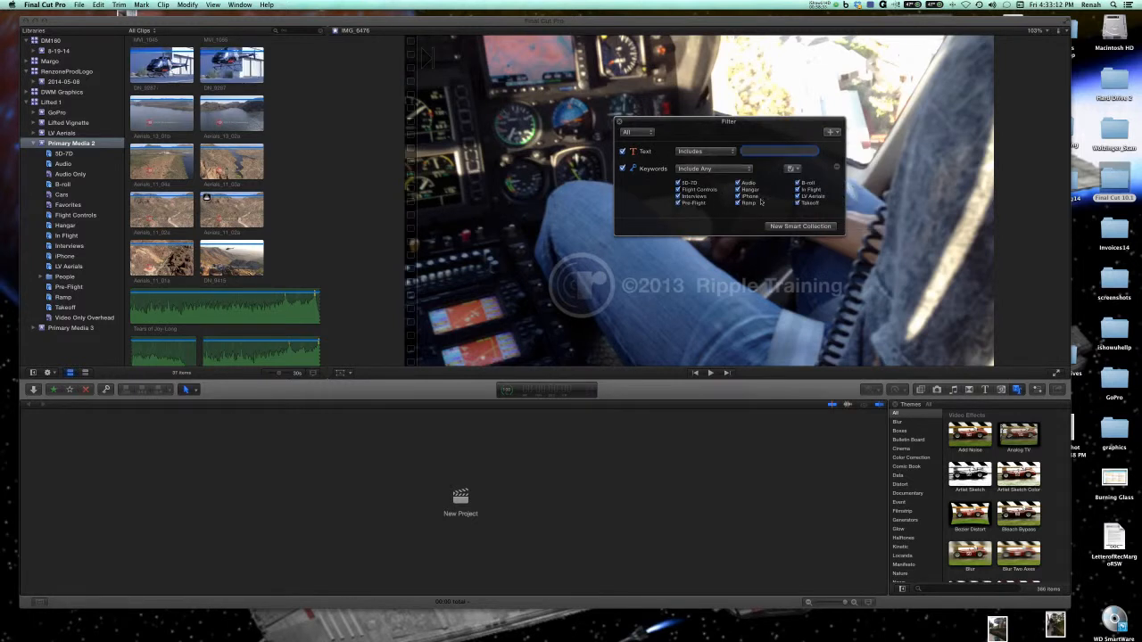
# Exclude every keyword except 5D-7D from the filter's Keywords rule.
pyautogui.click(677, 189)
pyautogui.click(677, 196)
pyautogui.click(737, 183)
pyautogui.click(738, 189)
pyautogui.click(738, 196)
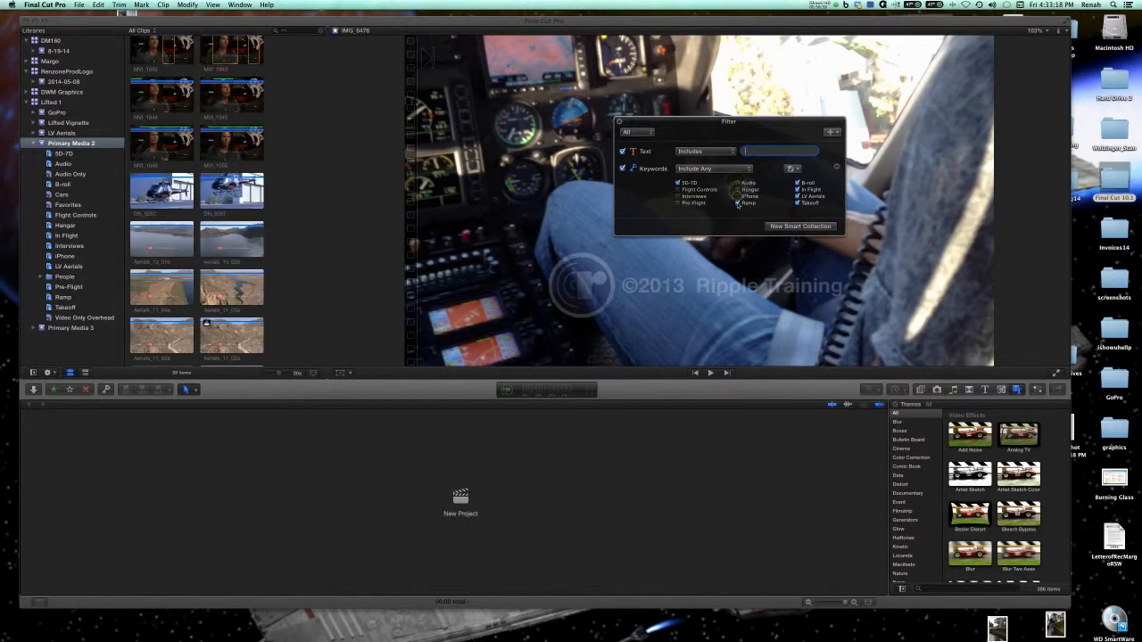
pyautogui.click(738, 203)
pyautogui.click(797, 183)
pyautogui.click(797, 190)
pyautogui.click(797, 196)
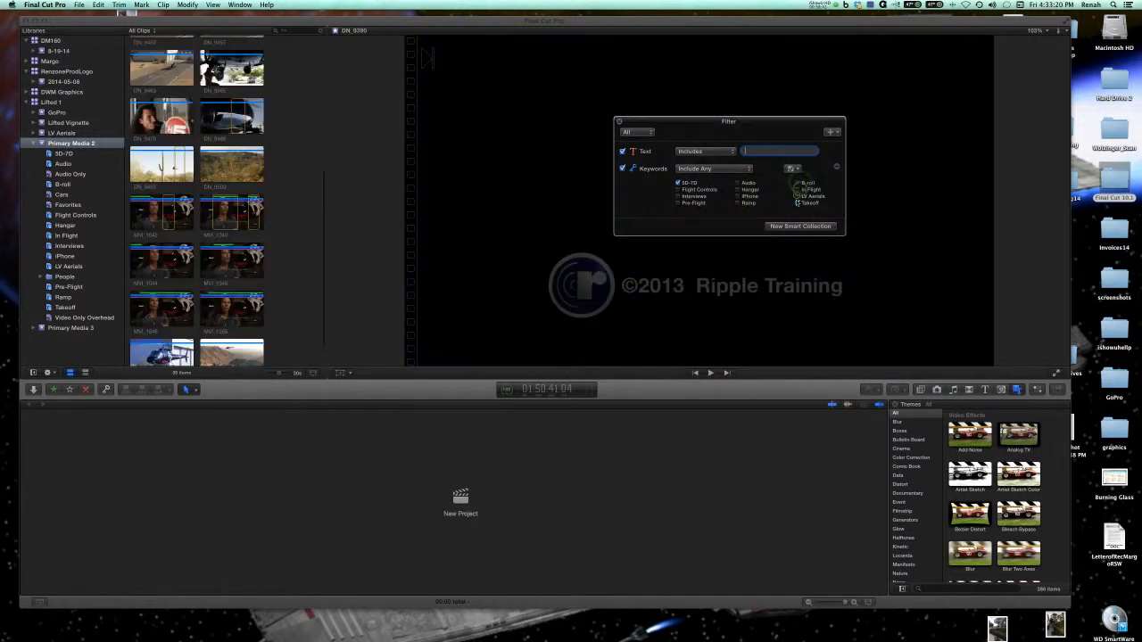
pyautogui.click(798, 202)
# Save the keyword filter as a new smart collection named 5D-7D Only.
pyautogui.click(800, 226)
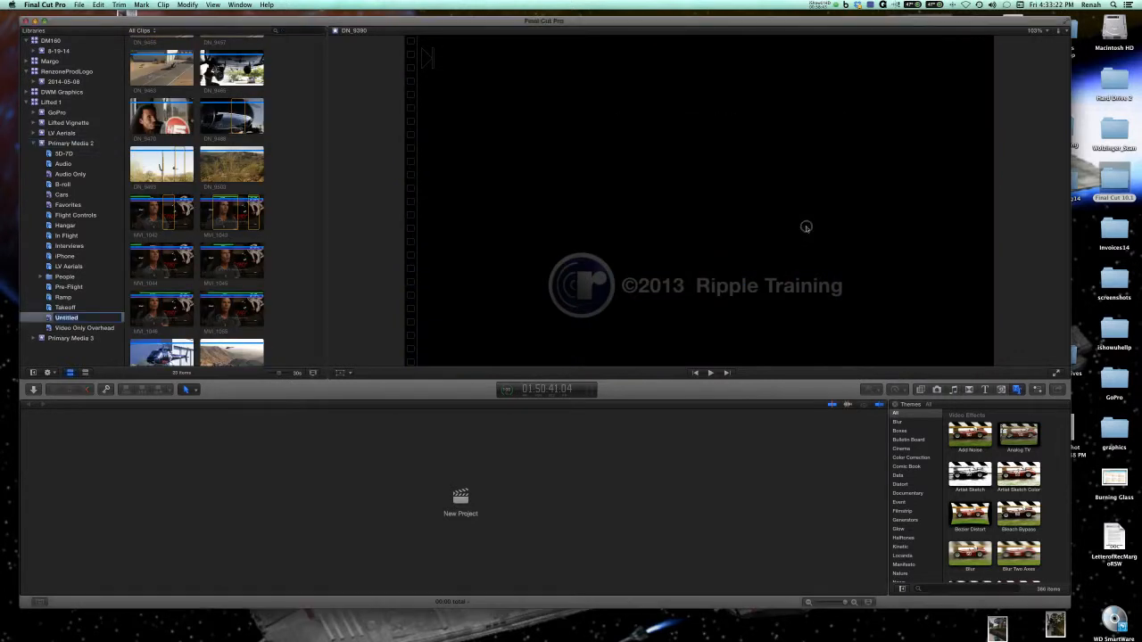
pyautogui.write('5D')
pyautogui.write('-7D Only')
pyautogui.press('Return')
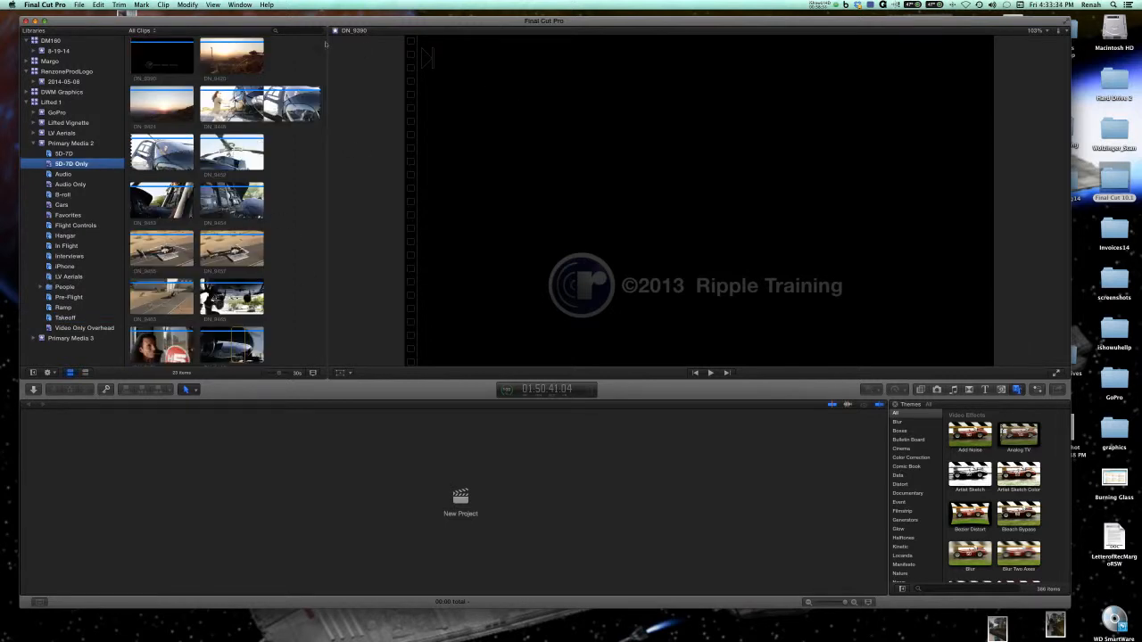
pyautogui.click(160, 57)
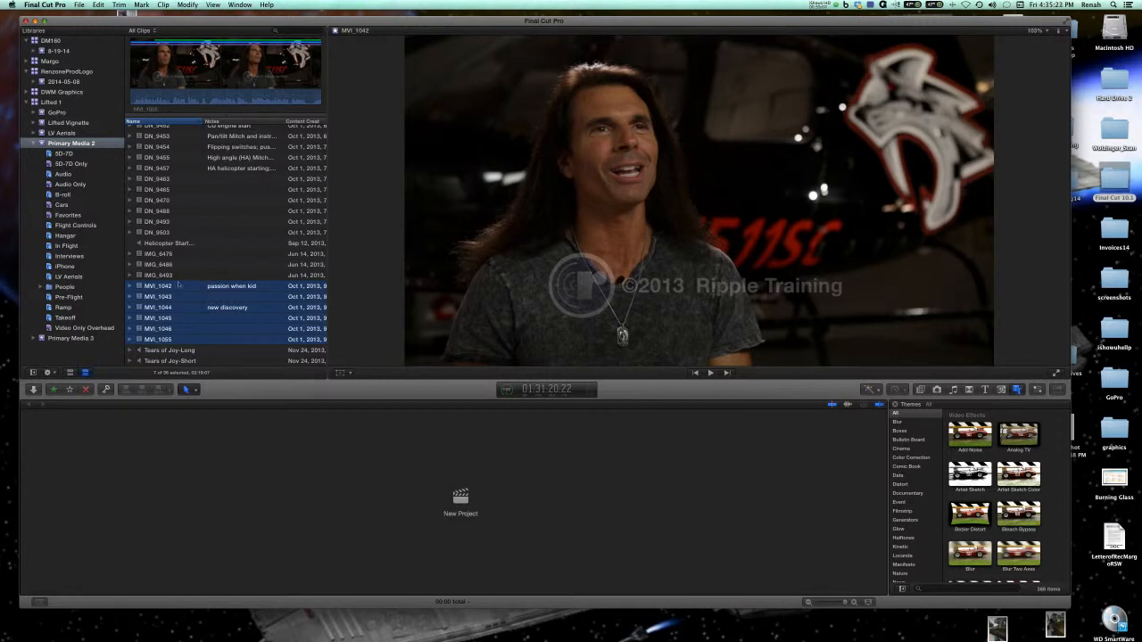
# Run Analyze and Fix on clips MVI_1042 through MVI_1055 with Find people and Create Smart Collections after analysis enabled.
pyautogui.press('Up')
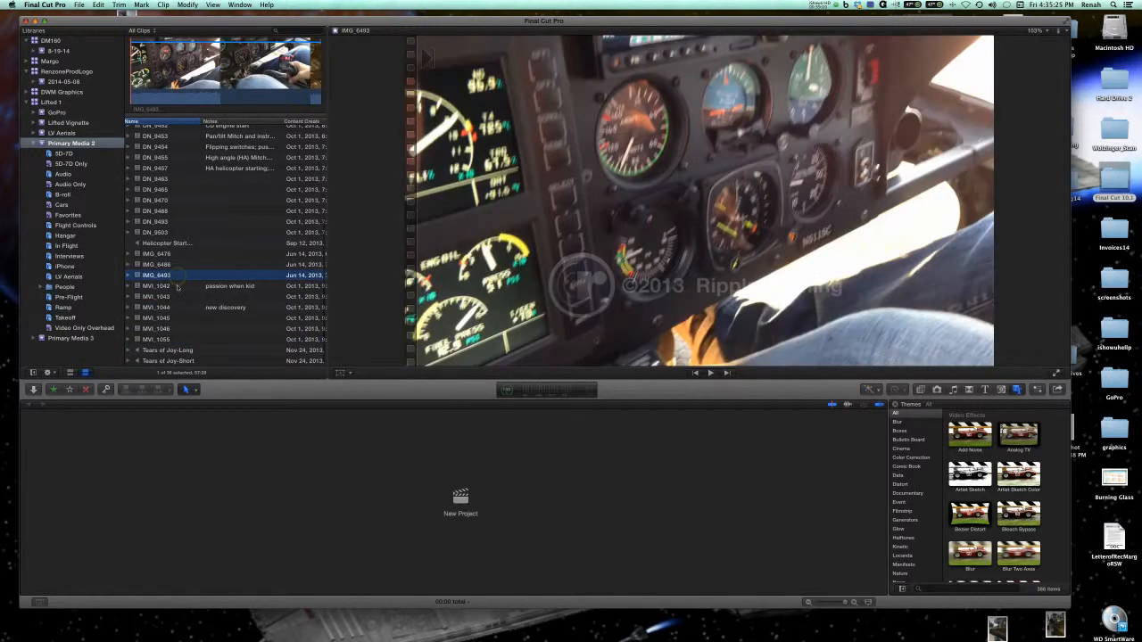
pyautogui.press('Down')
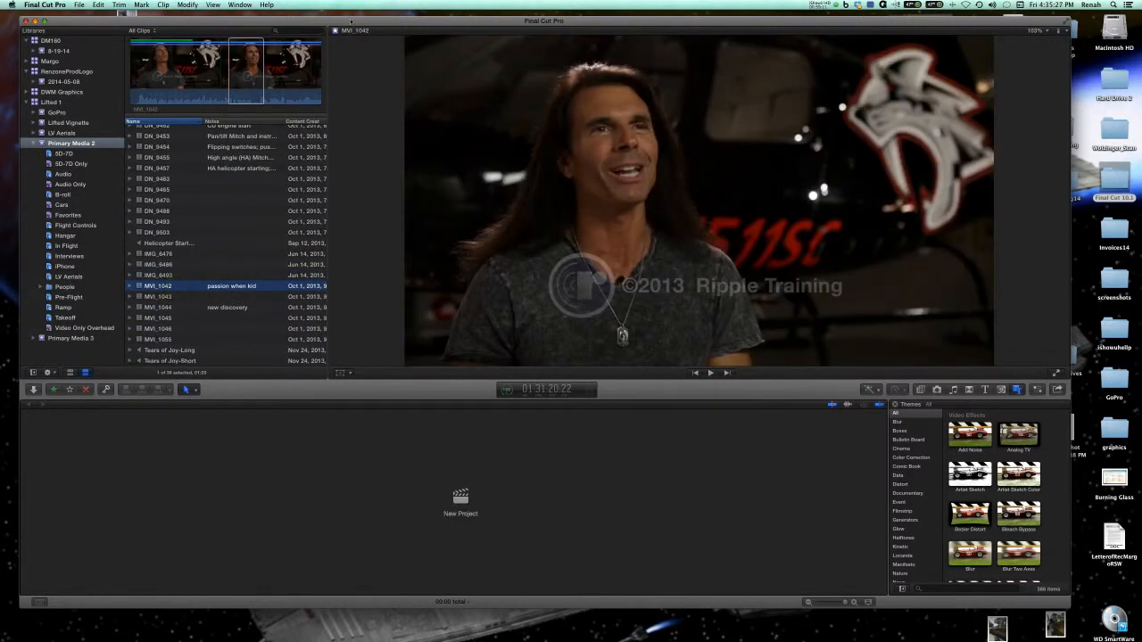
pyautogui.moveTo(350, 20); pyautogui.dragTo(357, 15)
pyautogui.click(184, 293)
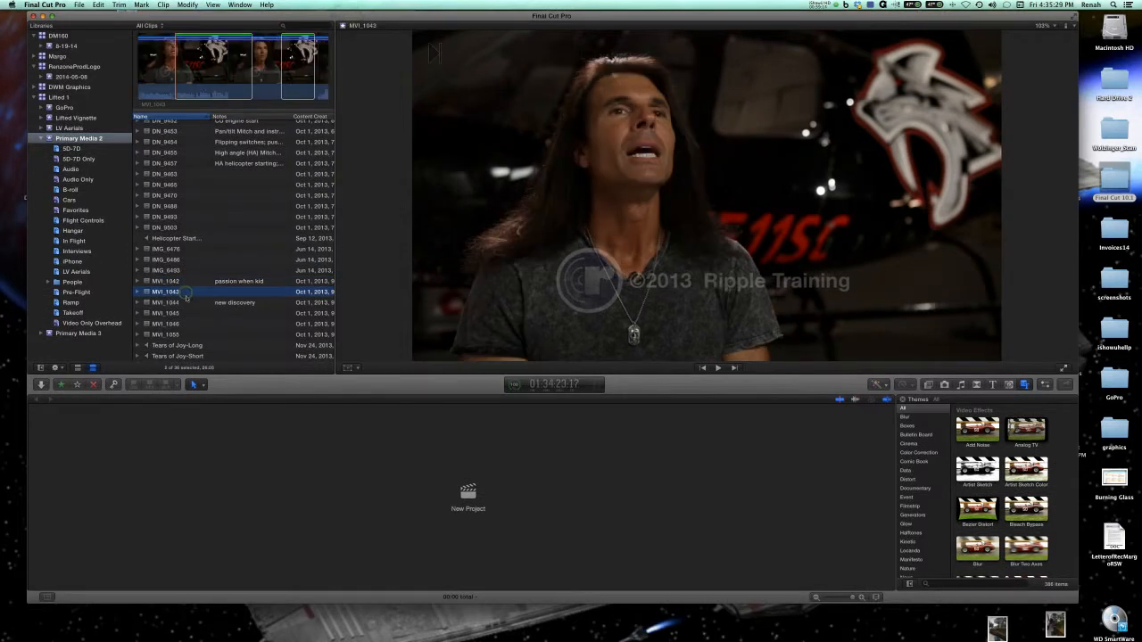
pyautogui.click(187, 283)
pyautogui.click(188, 332)
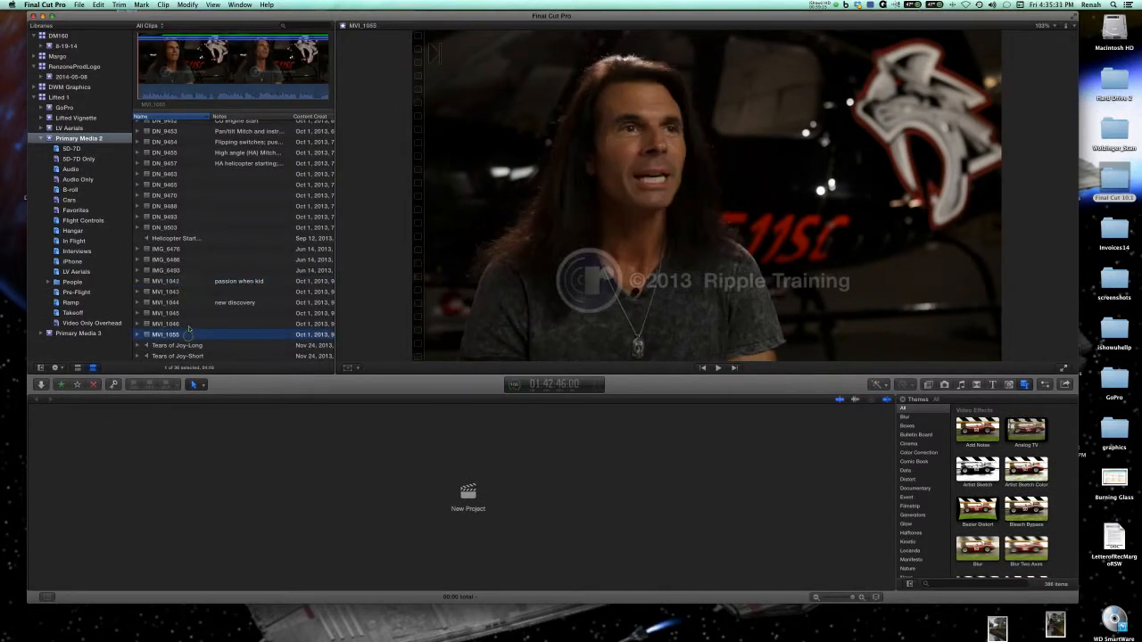
pyautogui.click(189, 324)
pyautogui.click(193, 282)
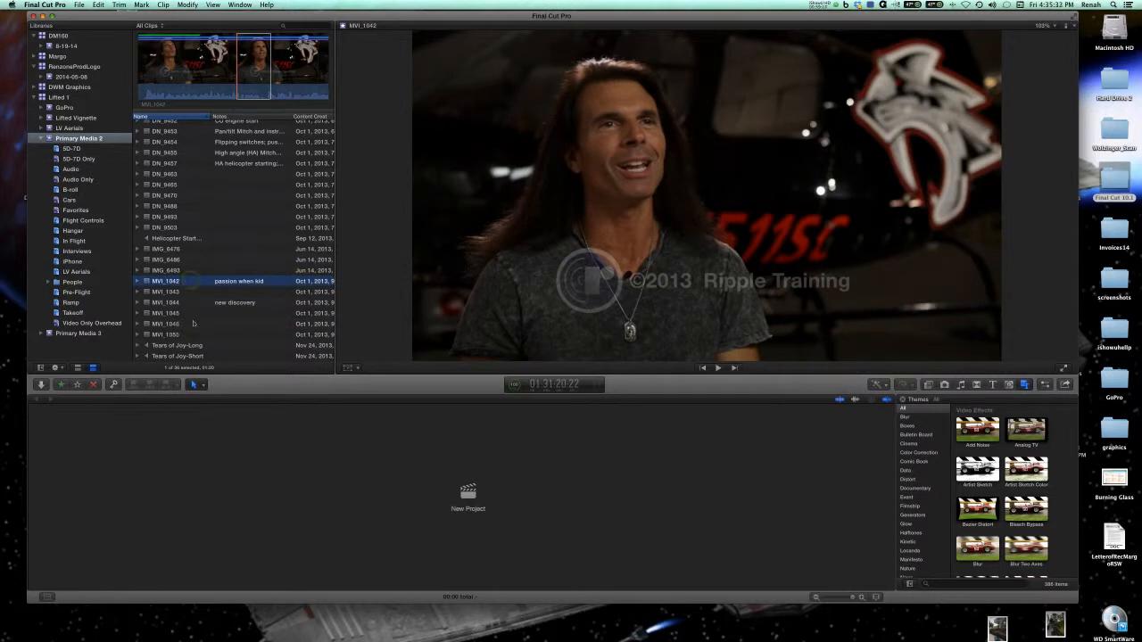
pyautogui.keyDown('shift'); pyautogui.click(190, 335); pyautogui.keyUp('shift')
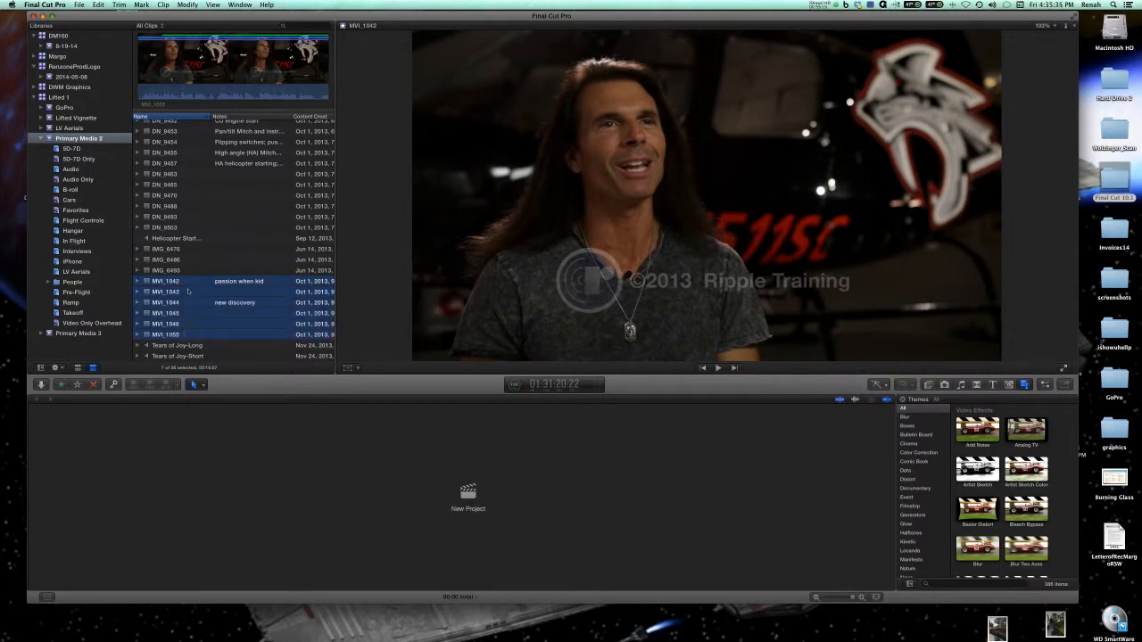
pyautogui.rightClick(186, 294)
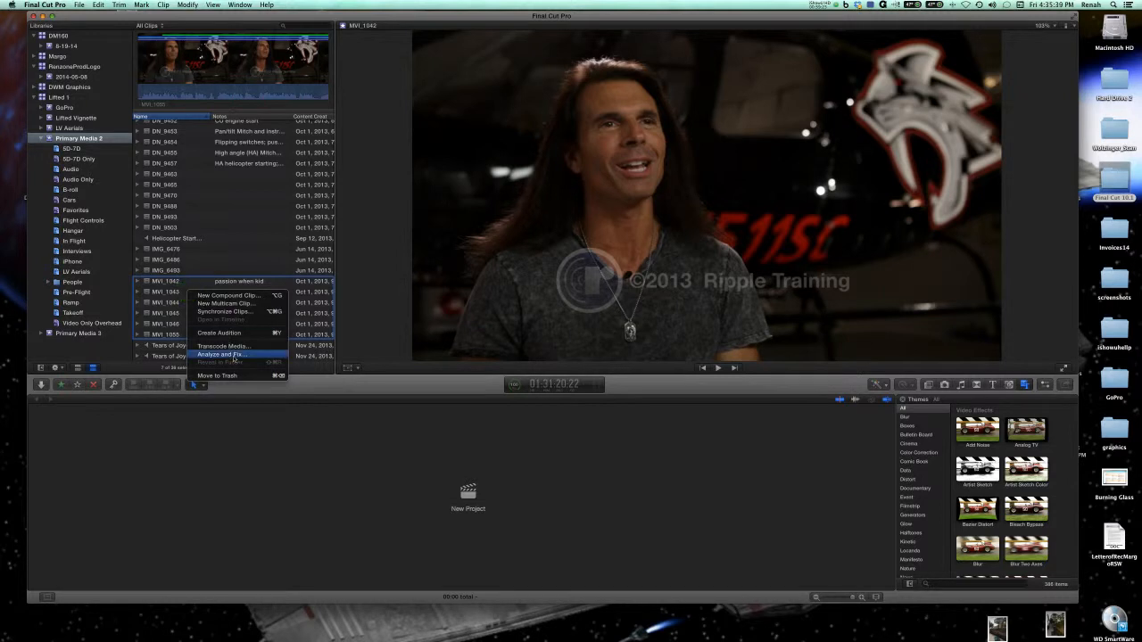
pyautogui.click(233, 356)
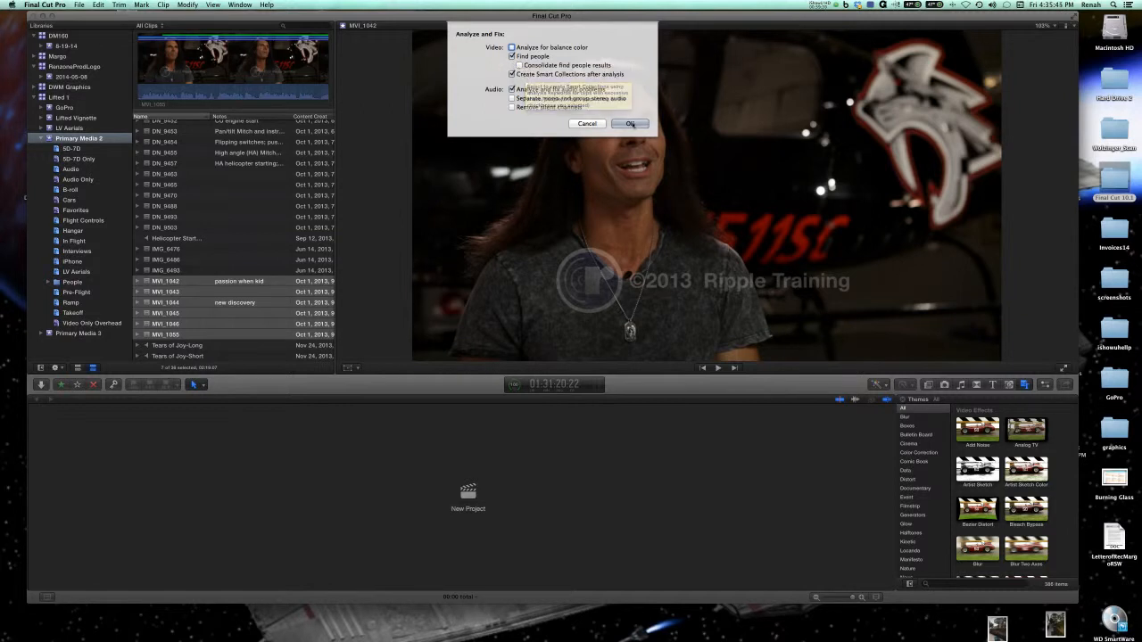
pyautogui.click(630, 123)
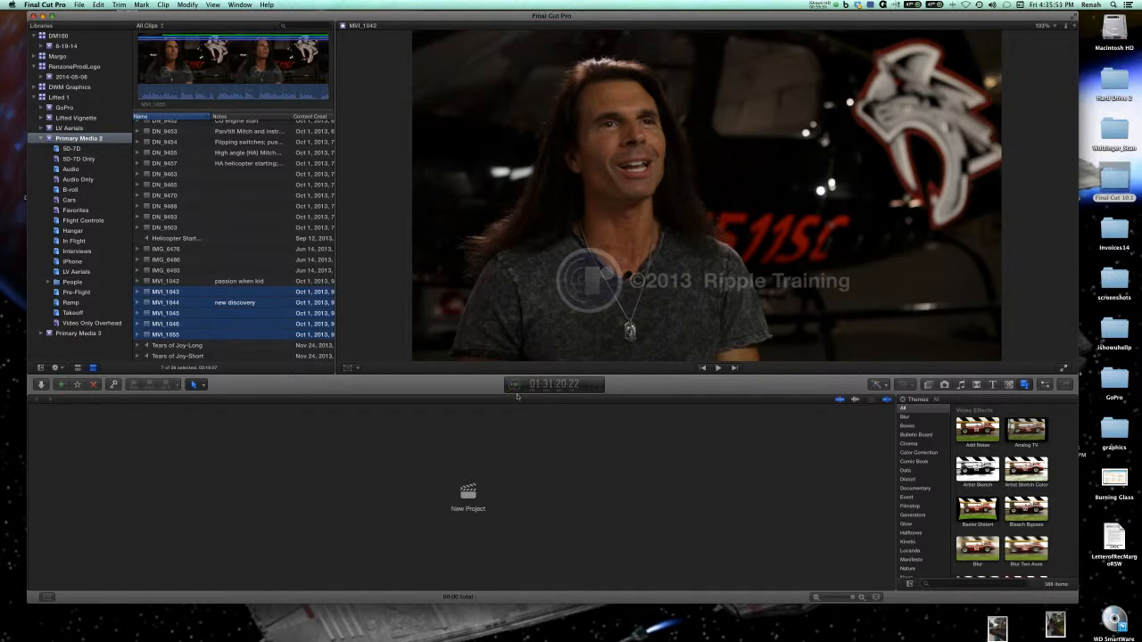
# Expand clips MVI_1043 and MVI_1044 in the clip list to examine their keywords, analysis results and favorites.
pyautogui.scroll(1, 189, 337)
pyautogui.hscroll(1, 189, 337)
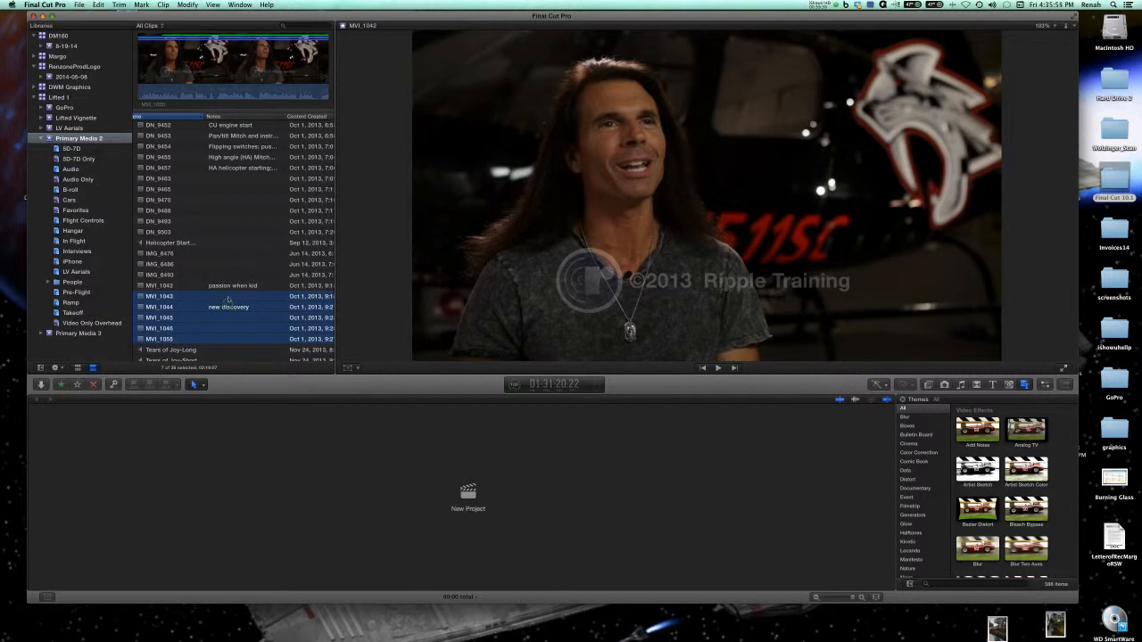
pyautogui.click(228, 297)
pyautogui.hscroll(-1, 221, 315)
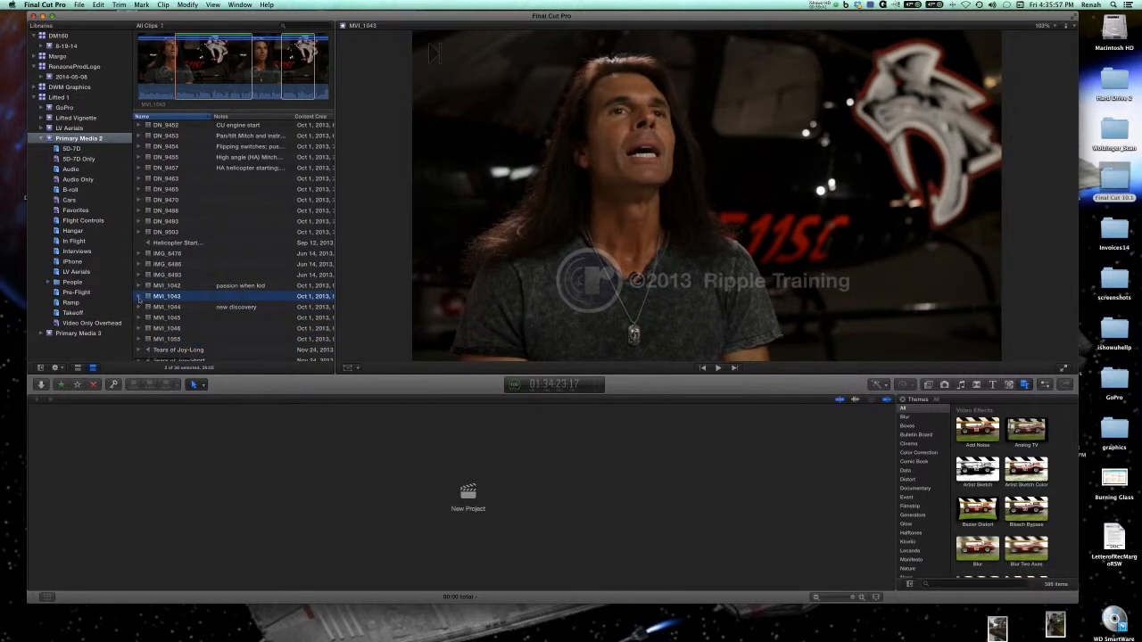
pyautogui.click(138, 297)
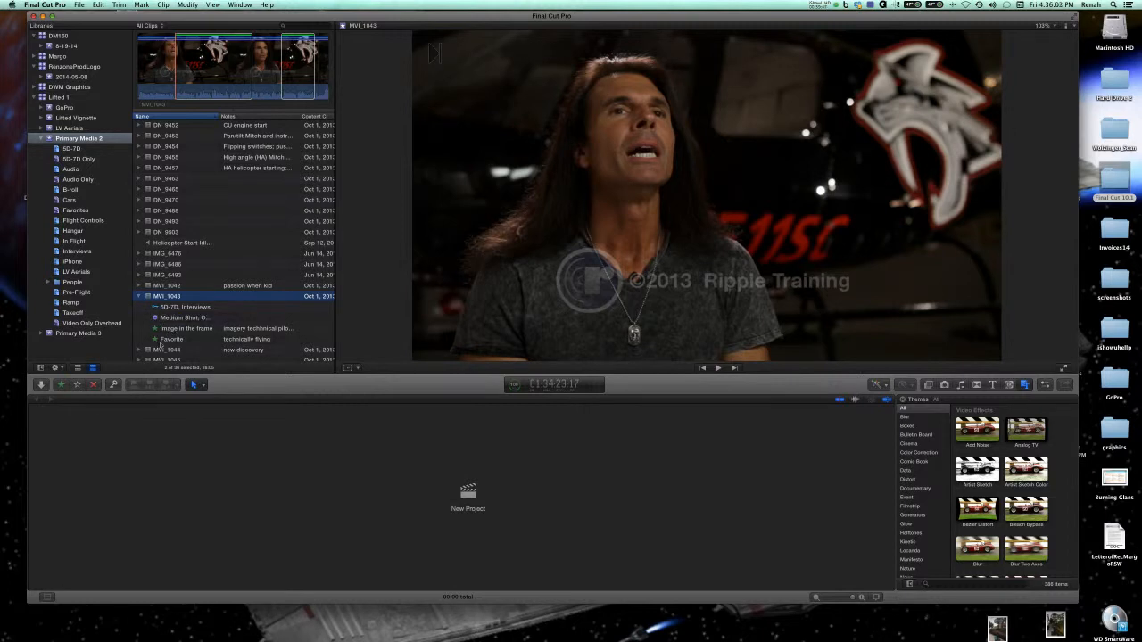
pyautogui.scroll(-3, 160, 346)
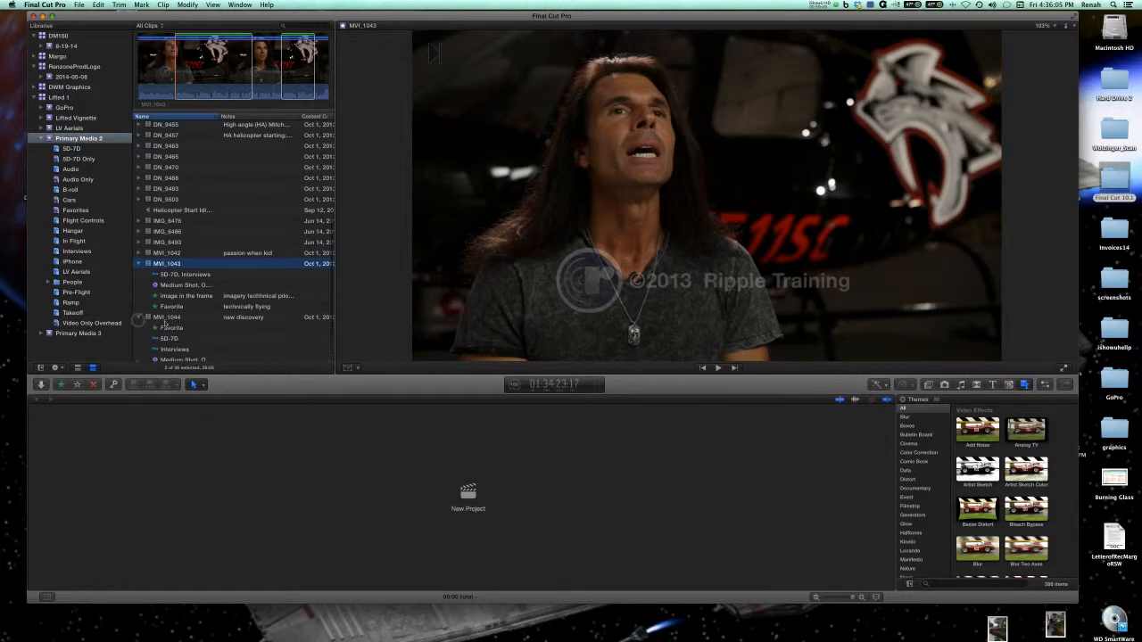
pyautogui.click(139, 318)
pyautogui.click(194, 323)
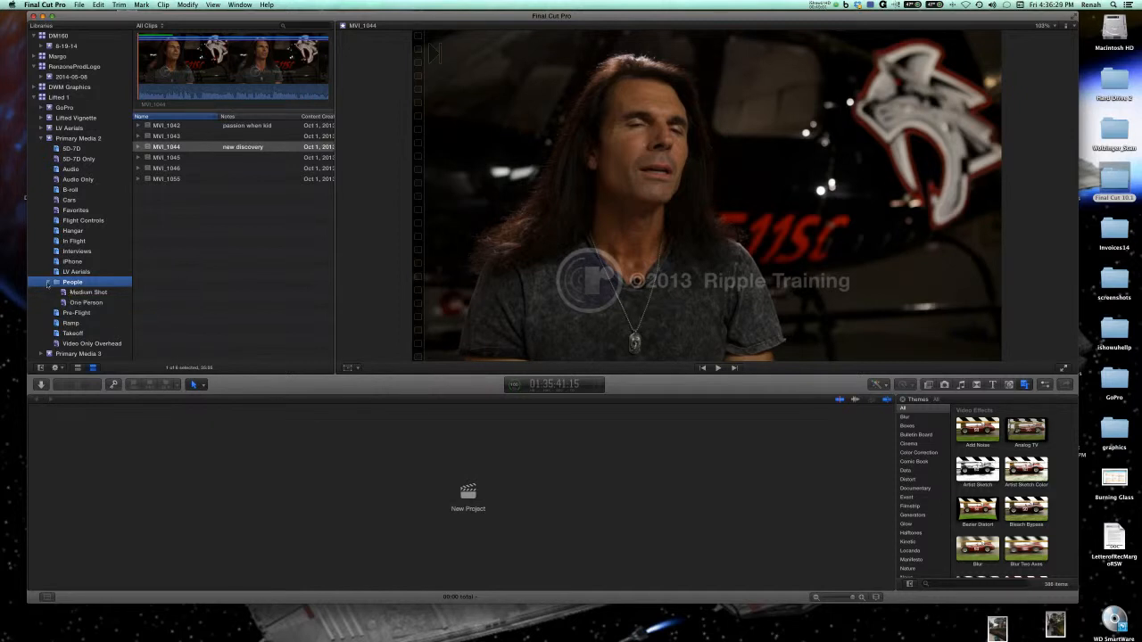
# Expand the People folder and review the clips in its Medium Shot and One Person smart collections.
pyautogui.click(47, 282)
pyautogui.click(48, 282)
pyautogui.click(89, 291)
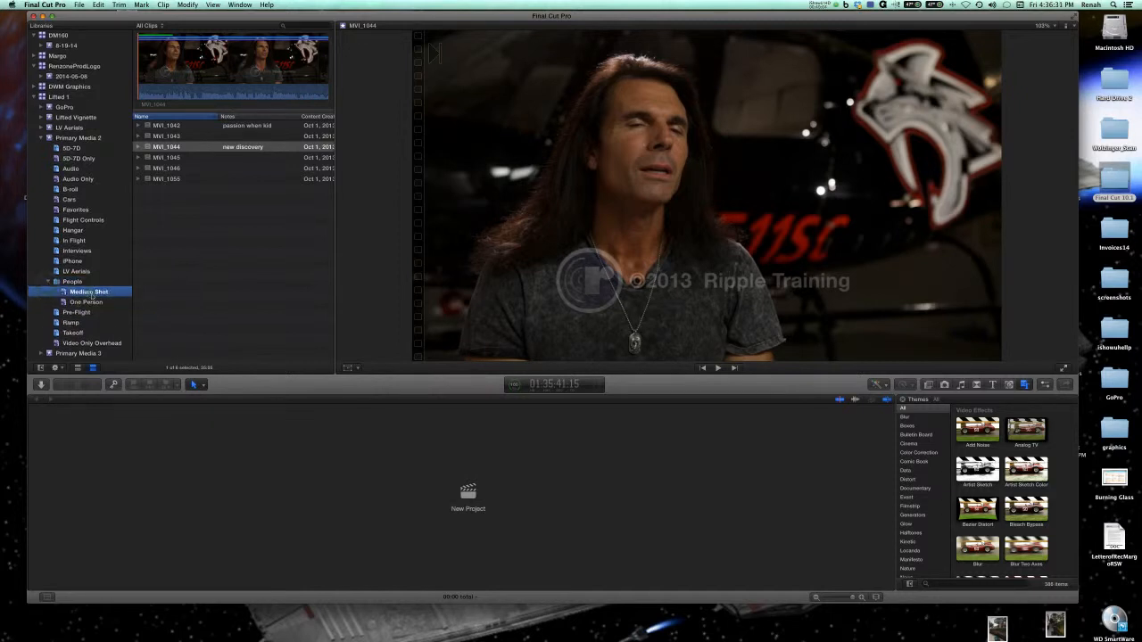
pyautogui.click(195, 129)
pyautogui.click(191, 138)
pyautogui.click(95, 302)
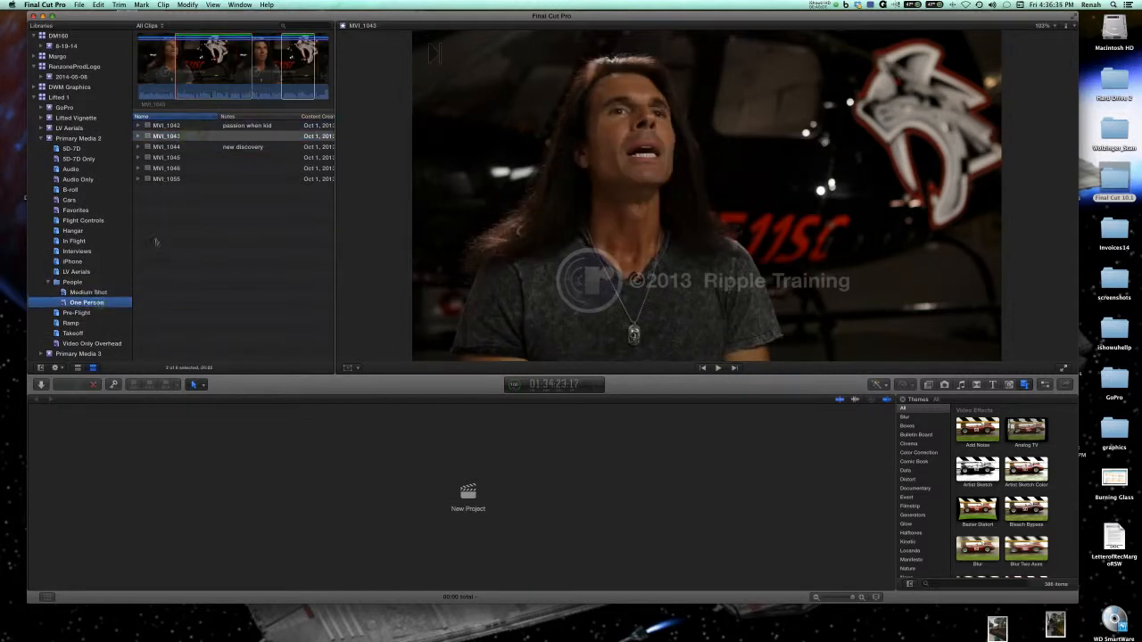
pyautogui.click(175, 160)
pyautogui.click(170, 171)
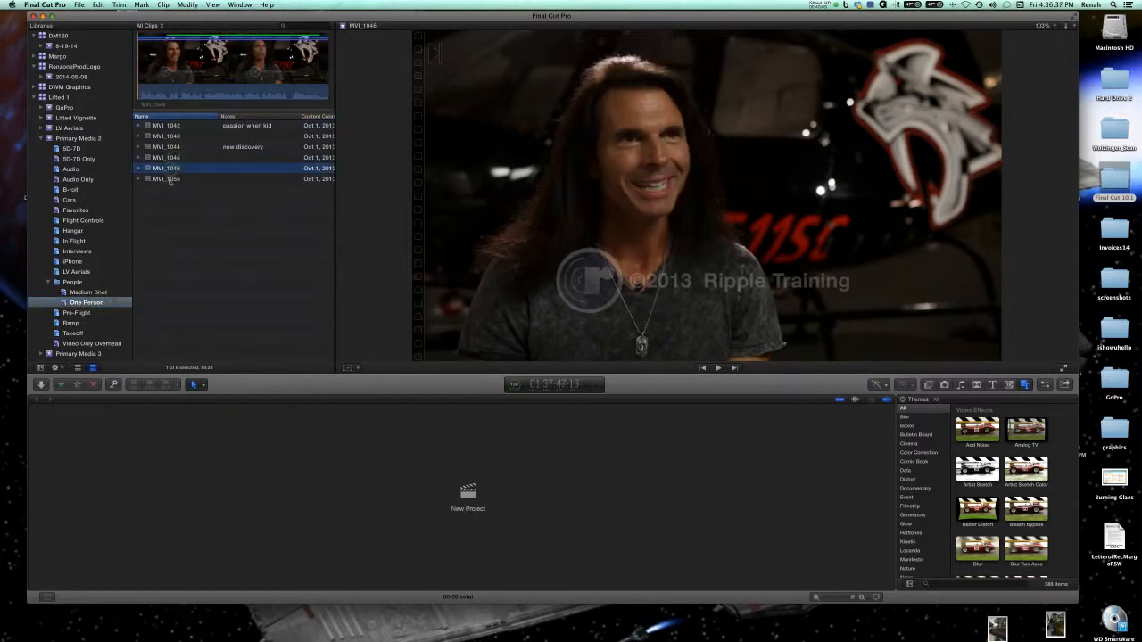
pyautogui.click(169, 180)
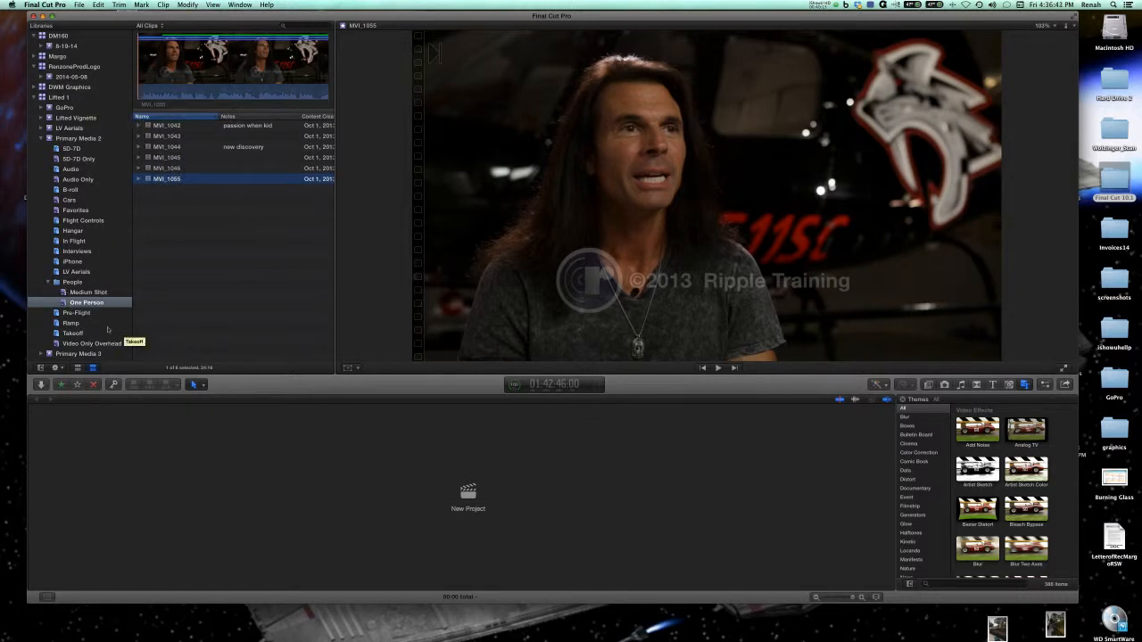
# Display all clips of the Primary Media 2 event.
pyautogui.rightClick(170, 179)
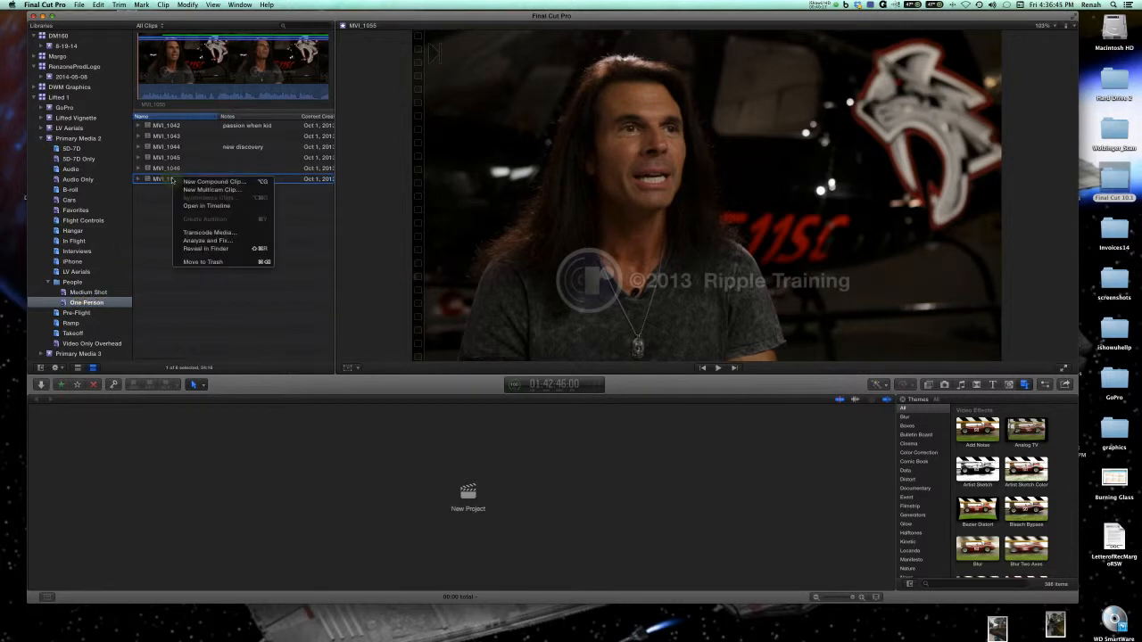
pyautogui.click(288, 288)
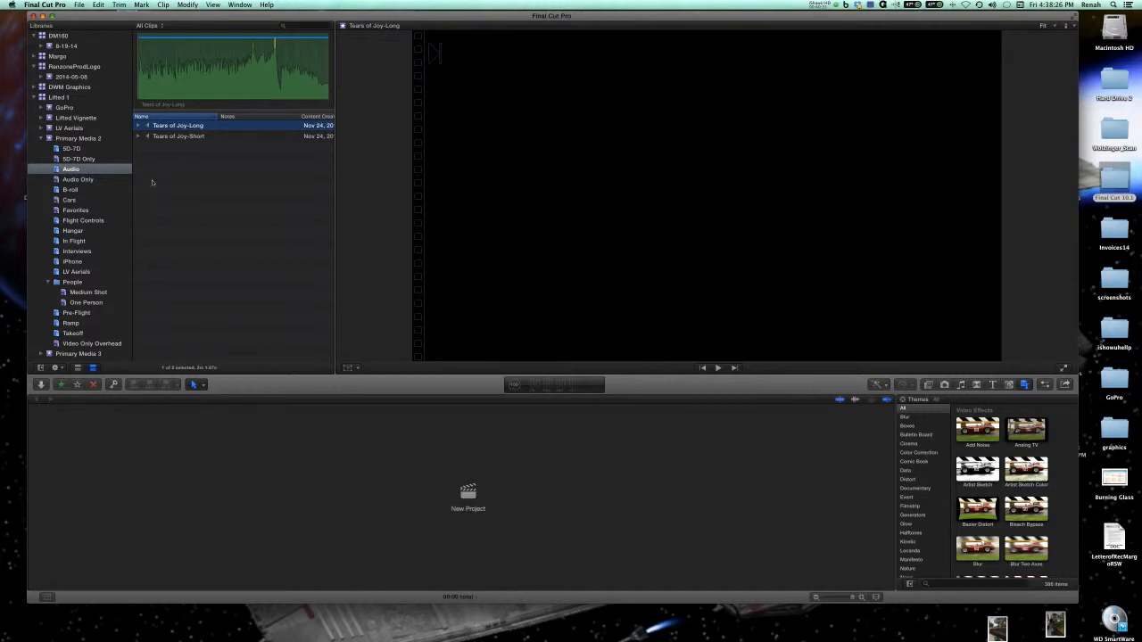
pyautogui.click(108, 140)
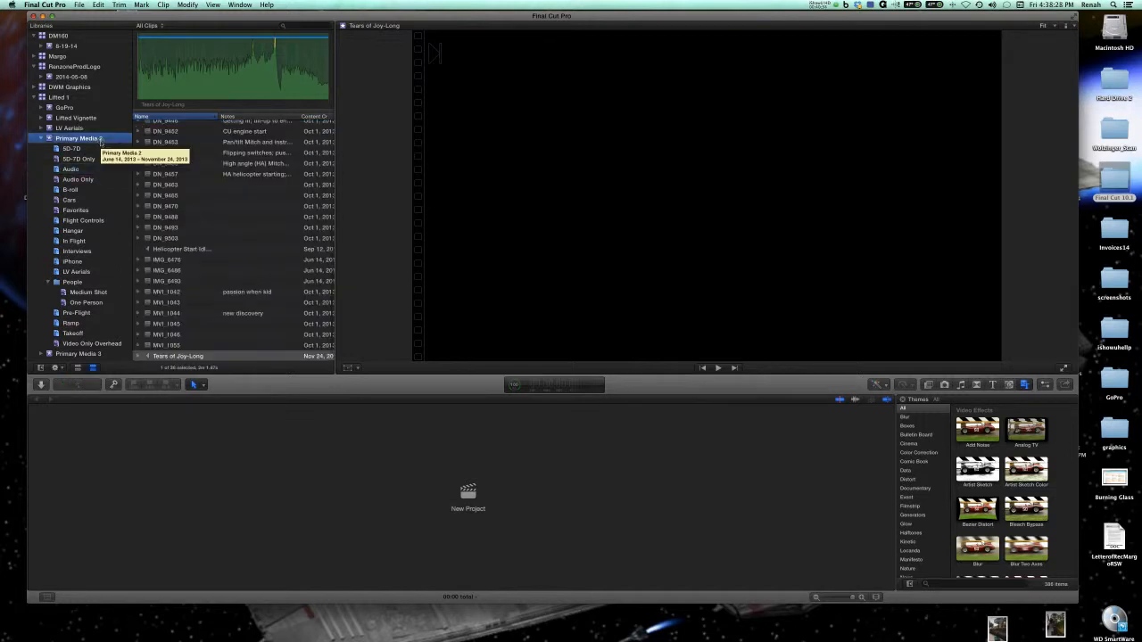
# Show the Tears of Joy-Long clip from Primary Media 2's Audio collection in the Inspector.
pyautogui.click(59, 96)
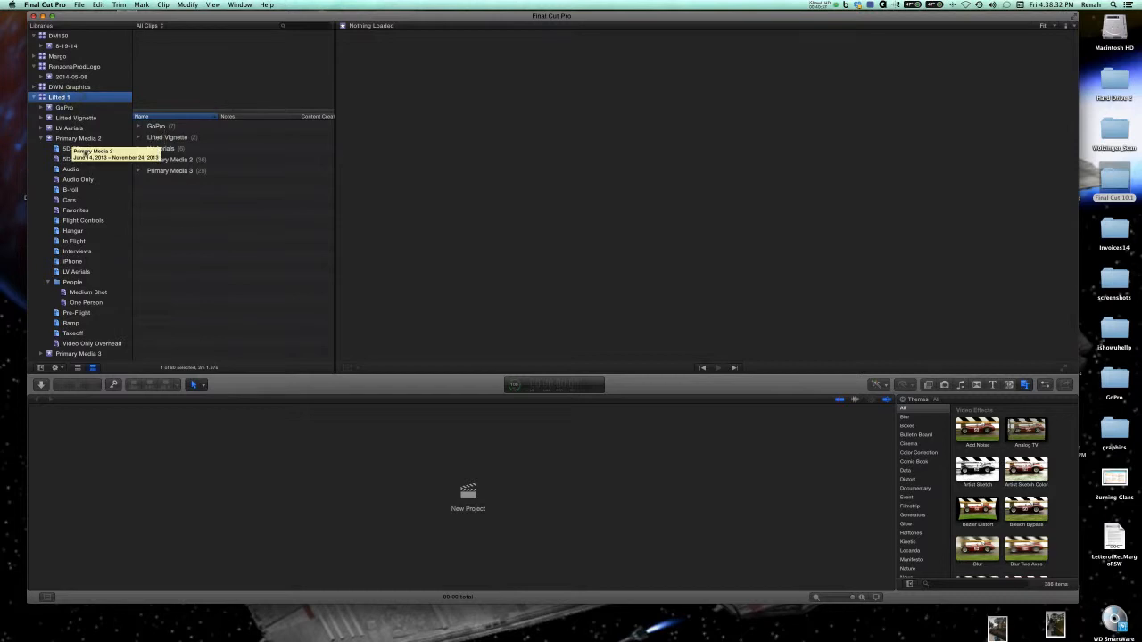
pyautogui.click(81, 148)
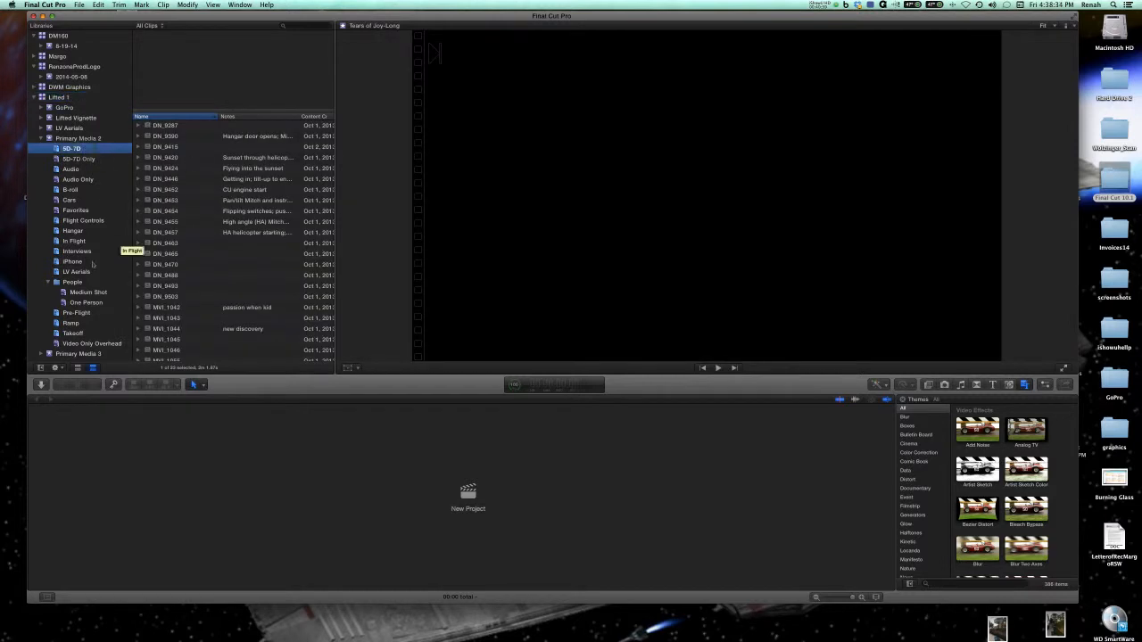
pyautogui.click(89, 170)
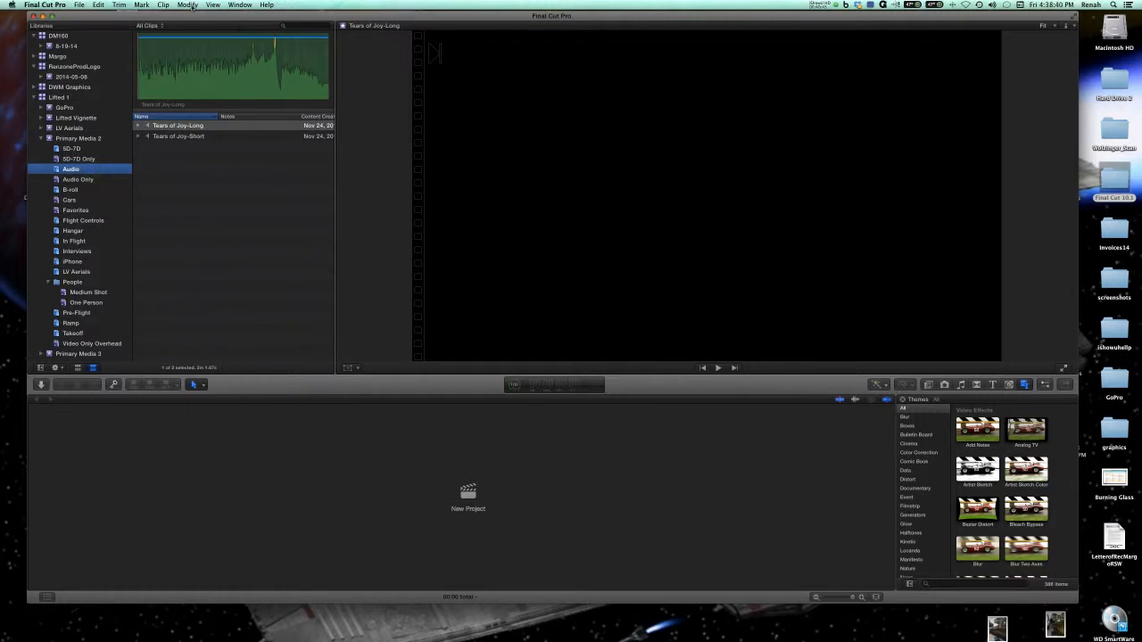
pyautogui.click(1042, 384)
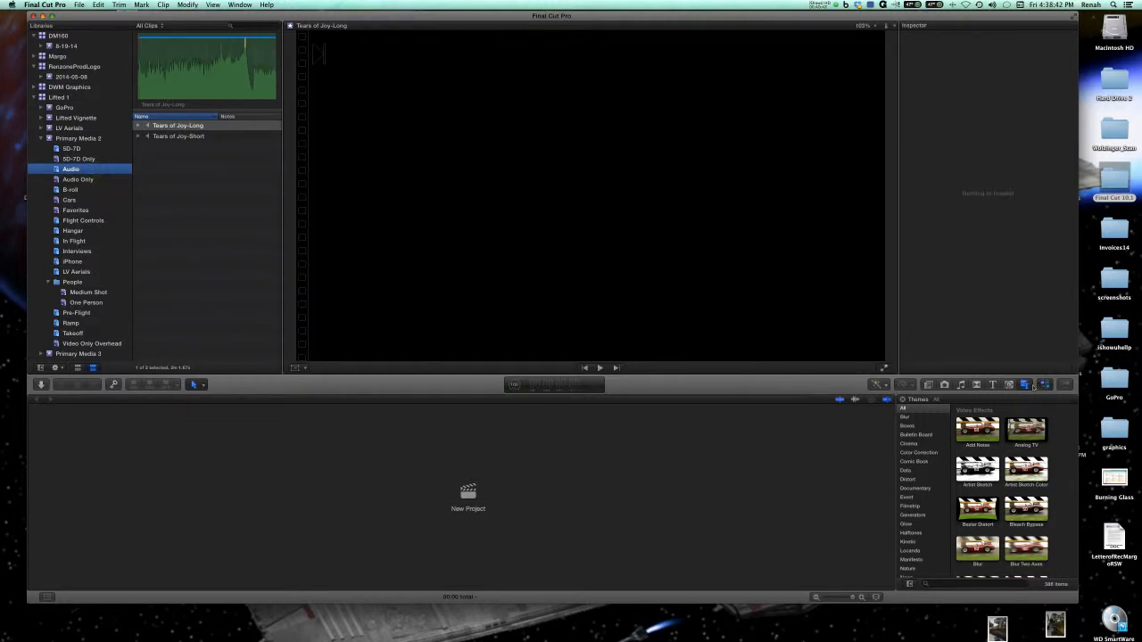
pyautogui.click(203, 72)
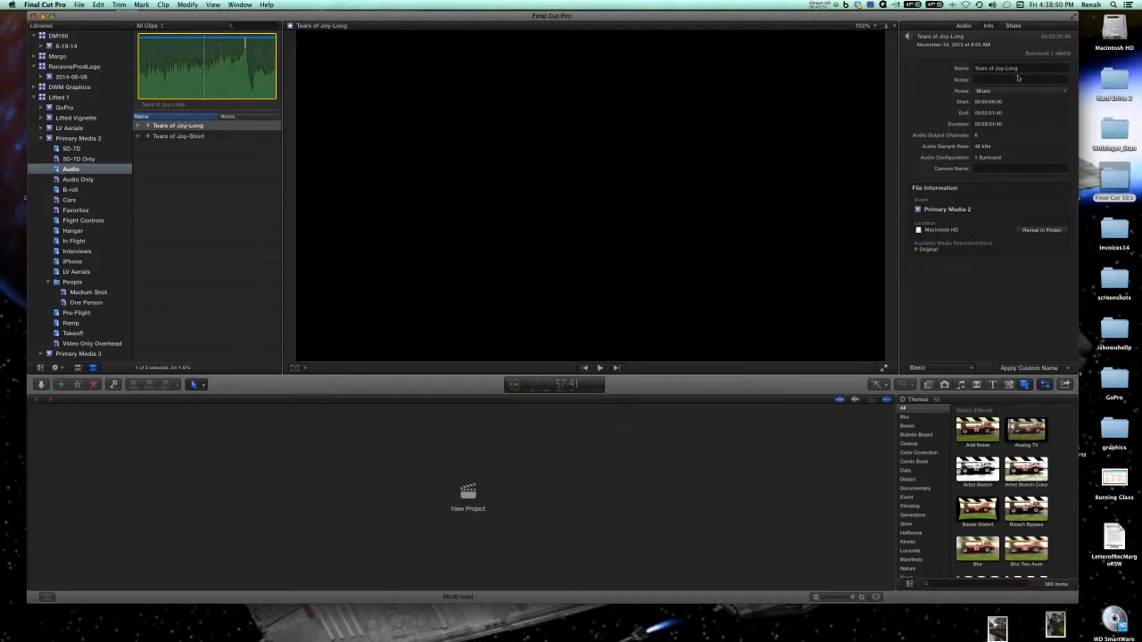
# Open the Role Editor from the music clip's Roles setting and review the Video, Titles, Dialogue and Music roles.
pyautogui.click(1007, 93)
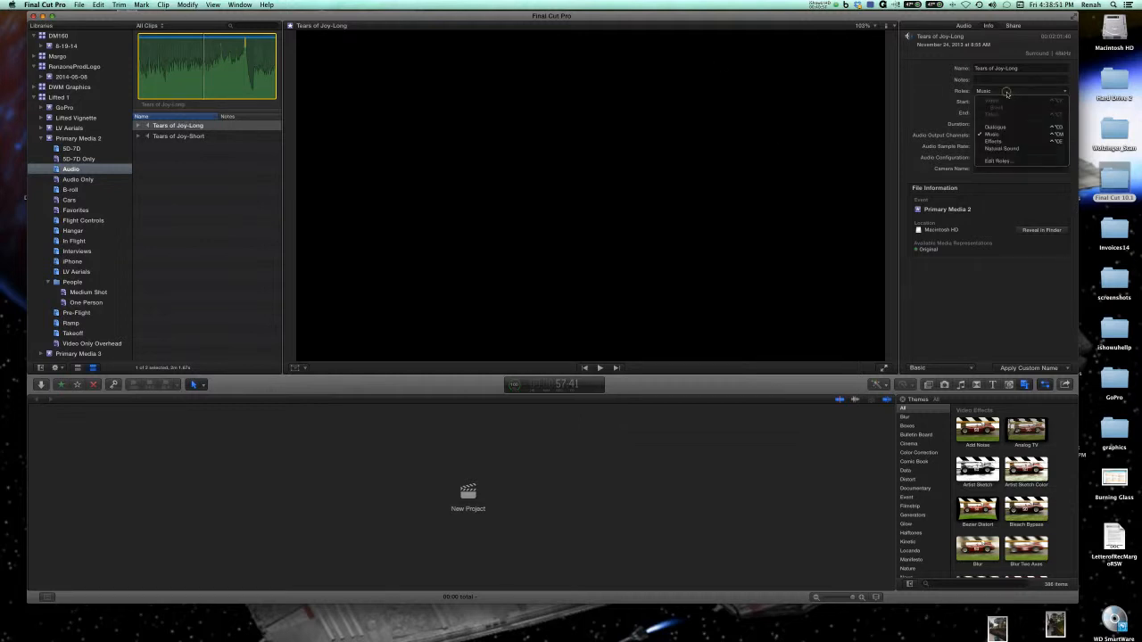
pyautogui.click(1007, 163)
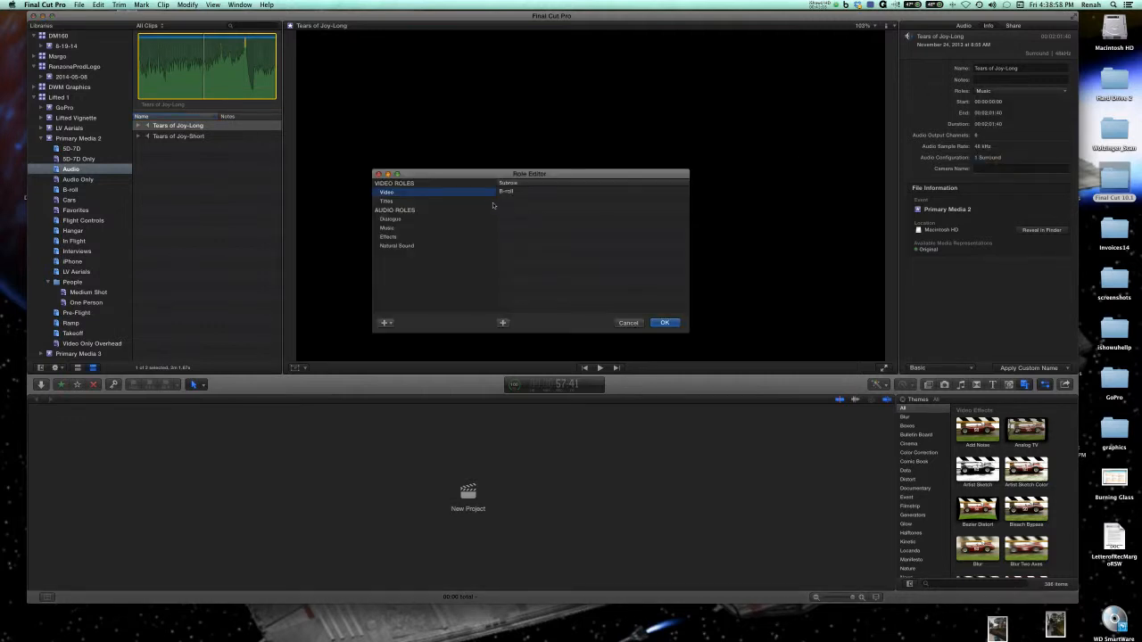
pyautogui.click(404, 221)
pyautogui.click(400, 193)
pyautogui.click(400, 201)
pyautogui.click(406, 220)
pyautogui.click(405, 228)
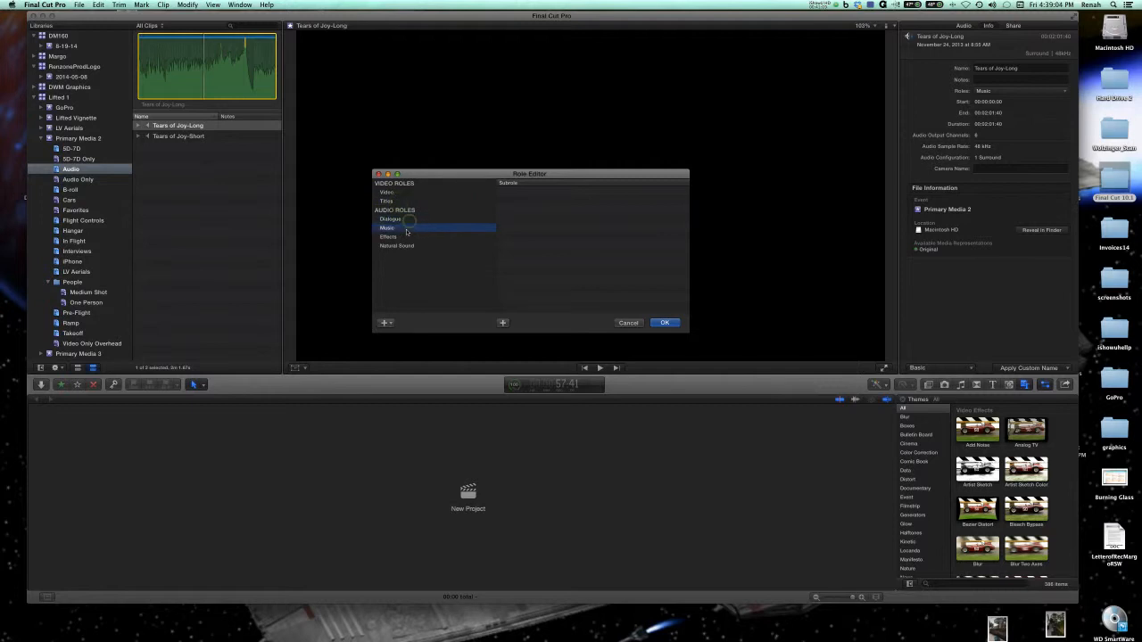
pyautogui.click(666, 323)
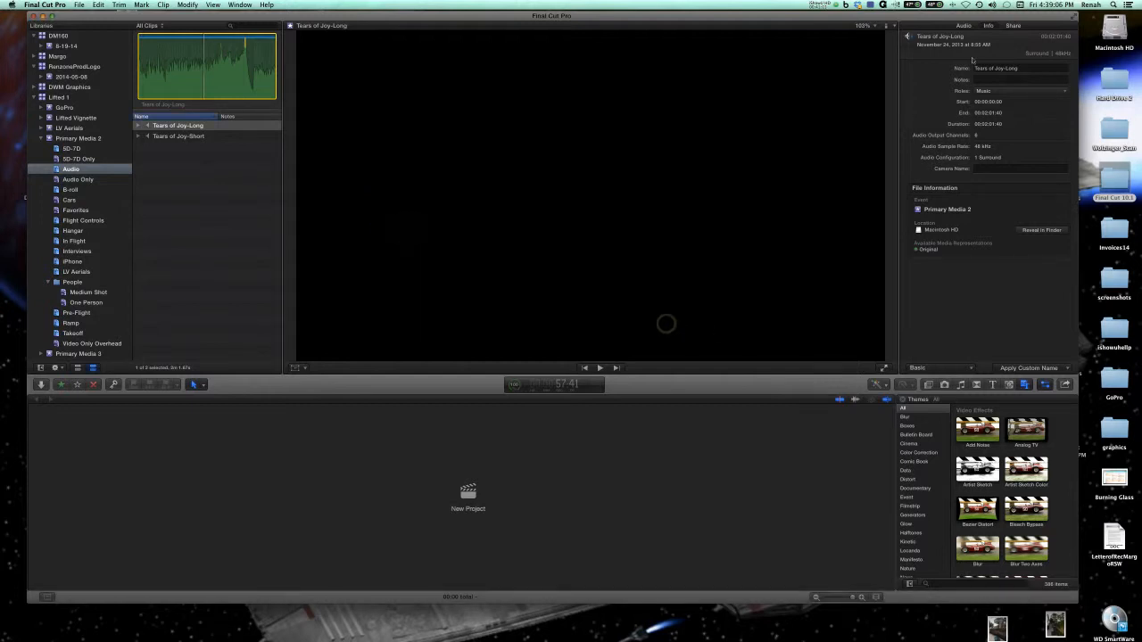
# Bring up the Role Editor again through Edit Roles to examine the Video role's subroles, and close it.
pyautogui.click(188, 5)
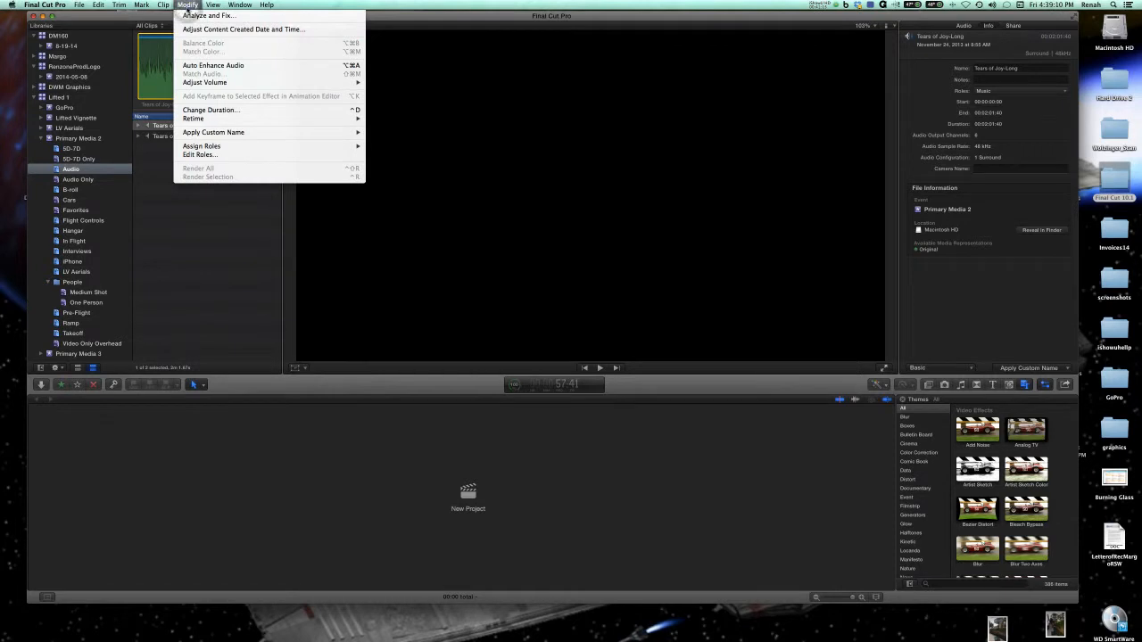
pyautogui.click(245, 157)
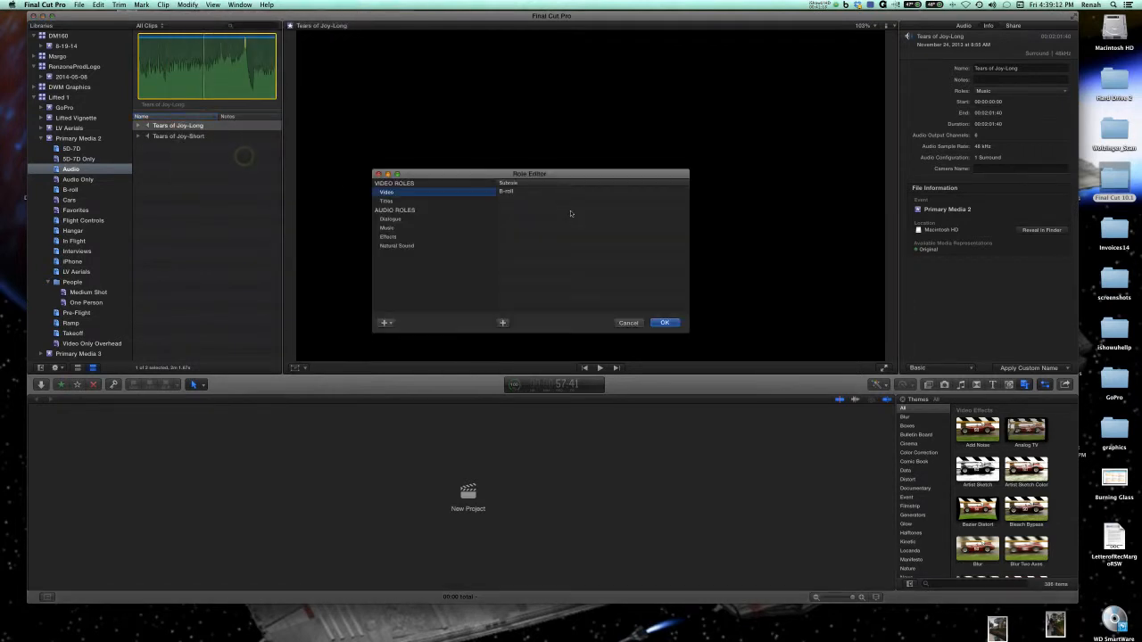
pyautogui.click(377, 174)
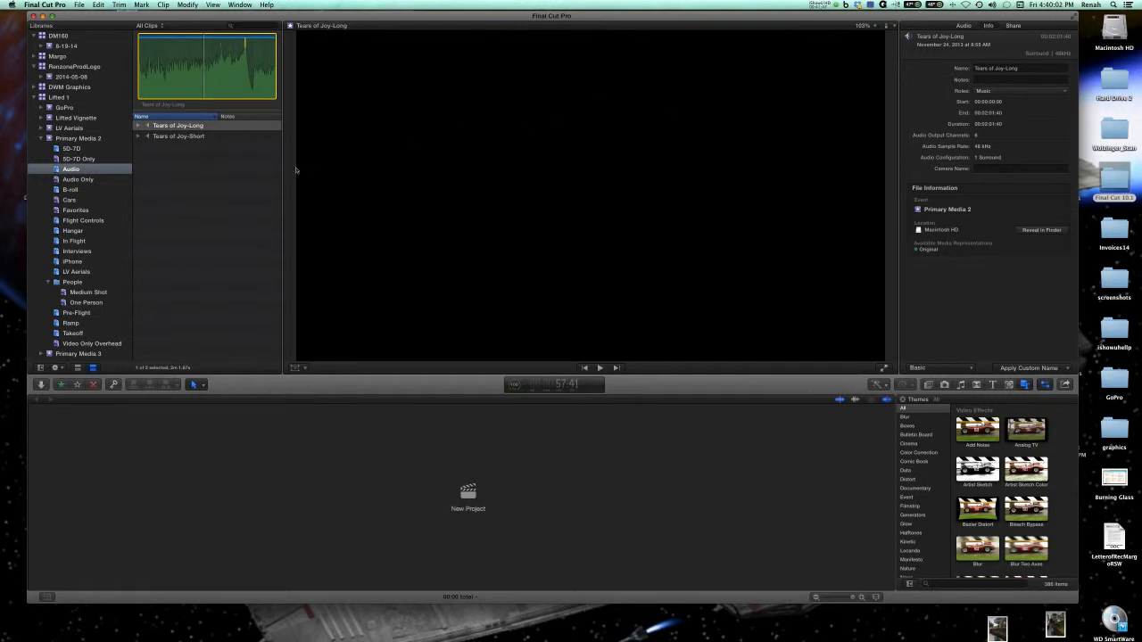
# Inspect the roles and file information of clip DN_9287 in the 5D-7D collection, and return to the Primary Media 2 event.
pyautogui.click(74, 148)
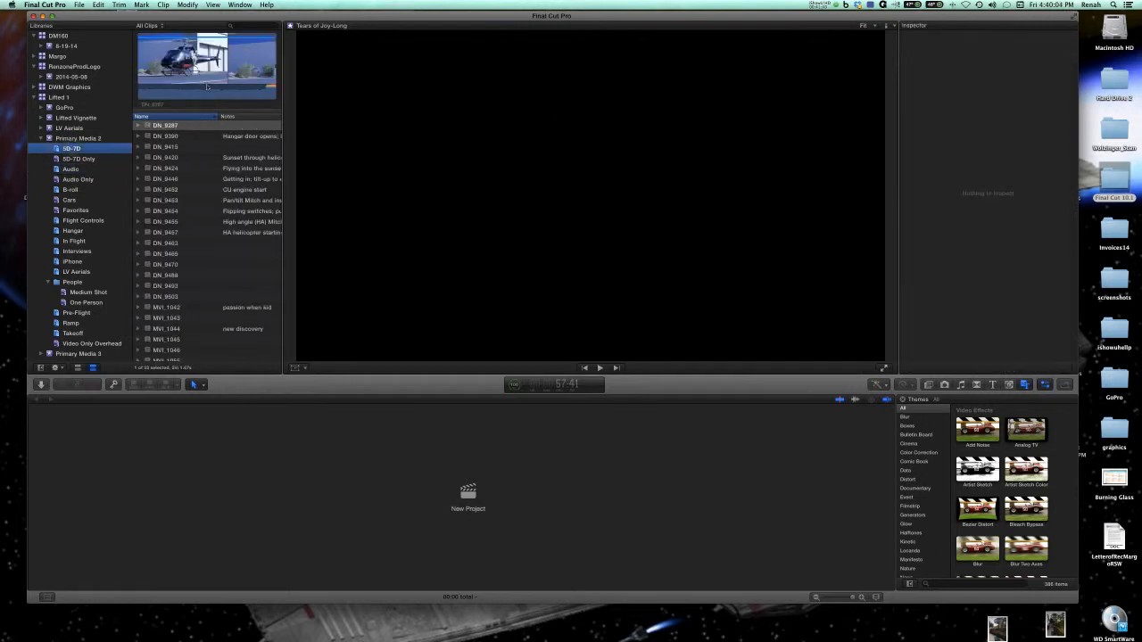
pyautogui.click(194, 86)
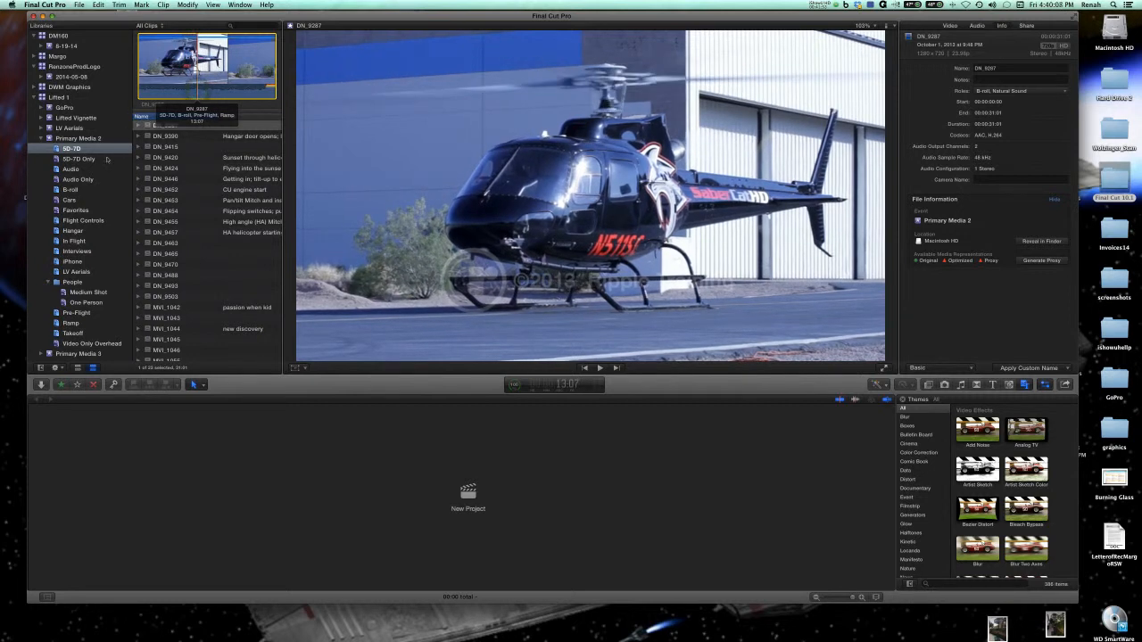
pyautogui.click(89, 138)
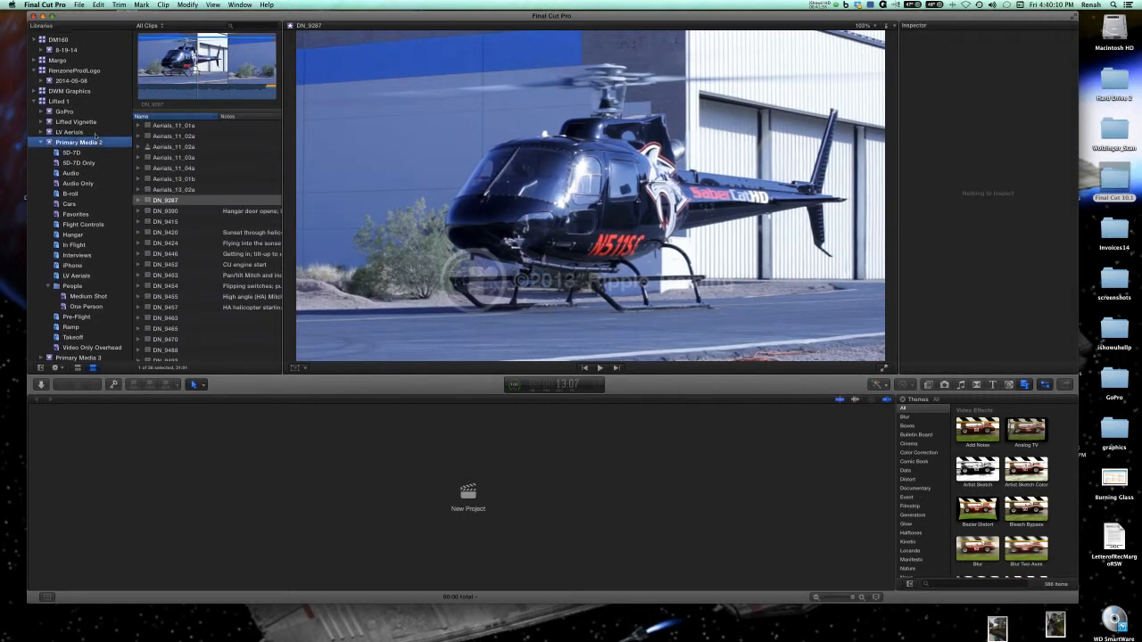
# Open the Lifted project from the GoPro event of the Lifted 1 library in the timeline and view its connected clips.
pyautogui.click(63, 98)
pyautogui.click(157, 129)
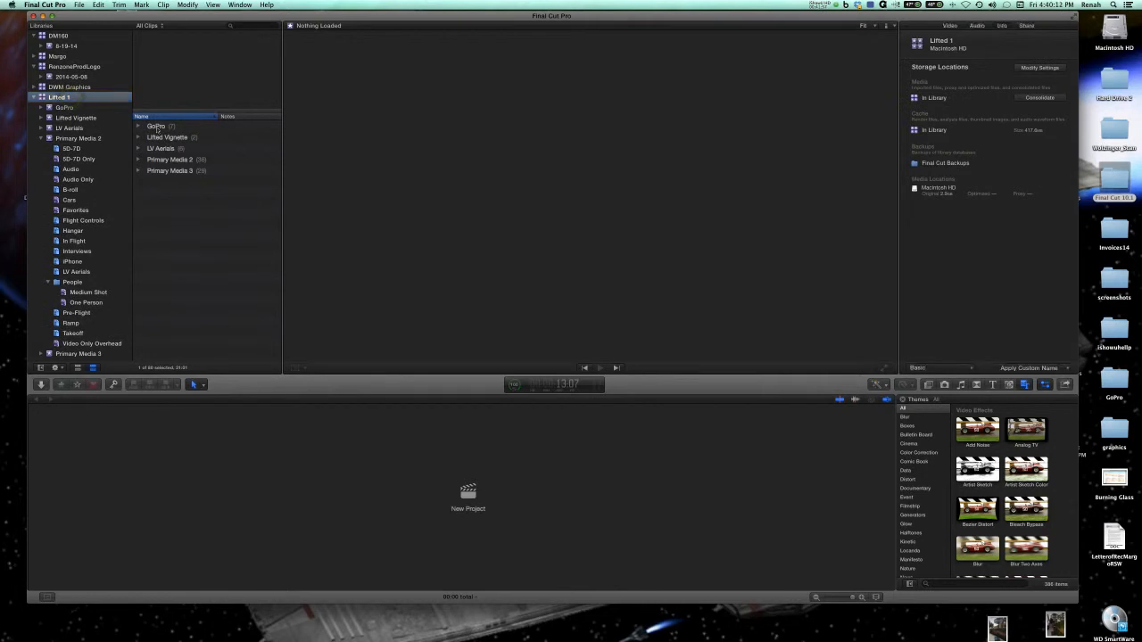
pyautogui.click(138, 128)
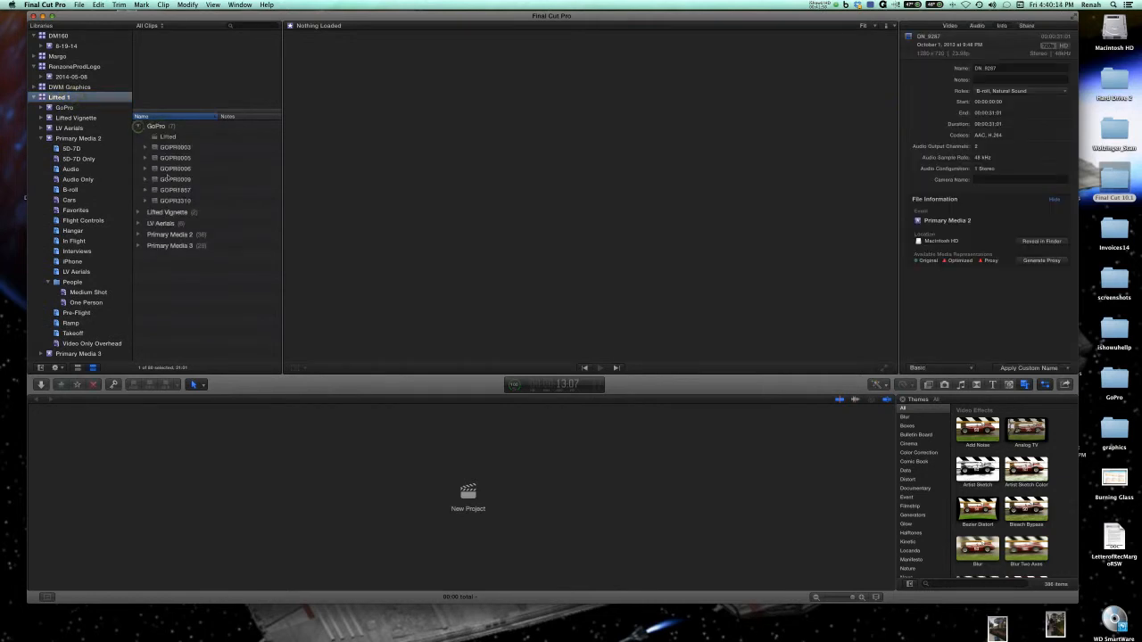
pyautogui.doubleClick(169, 137)
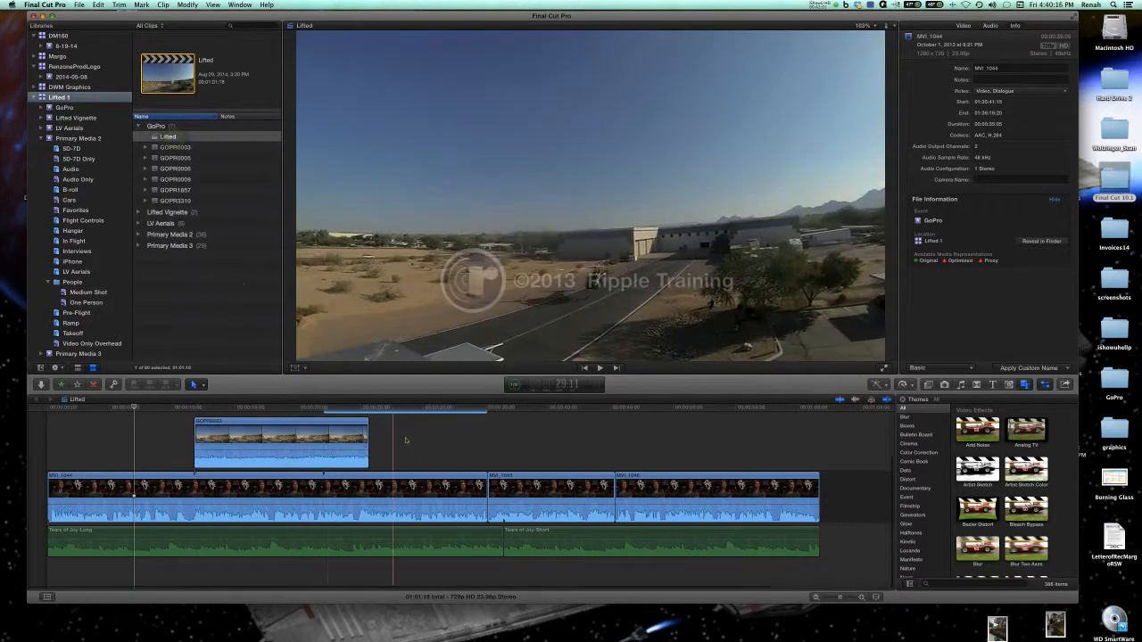
pyautogui.scroll(6, 495, 438)
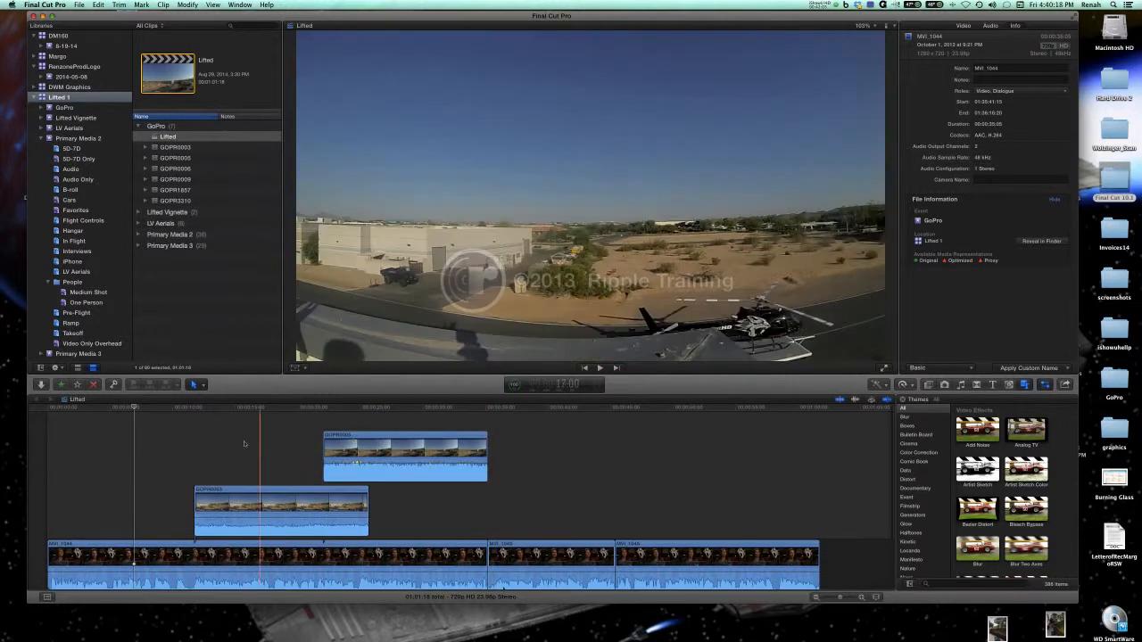